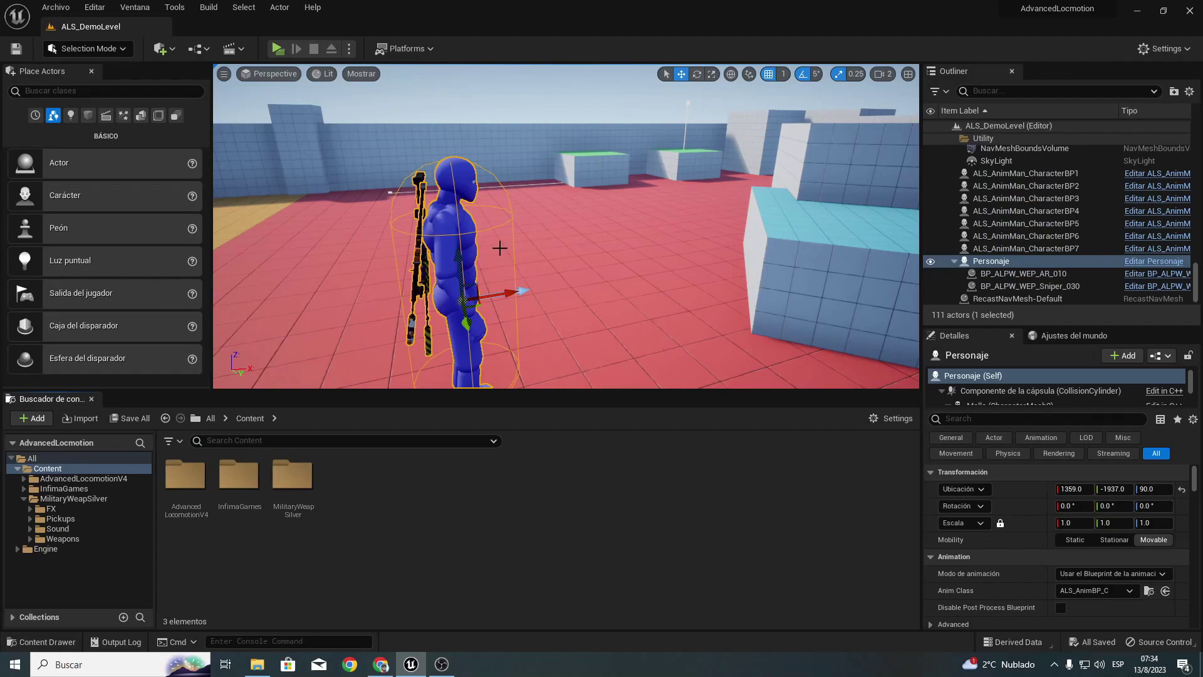
Step: Frame the Personaje character and launch the demo level in a standalone play window
right_click_drag(499, 248, 499, 248)
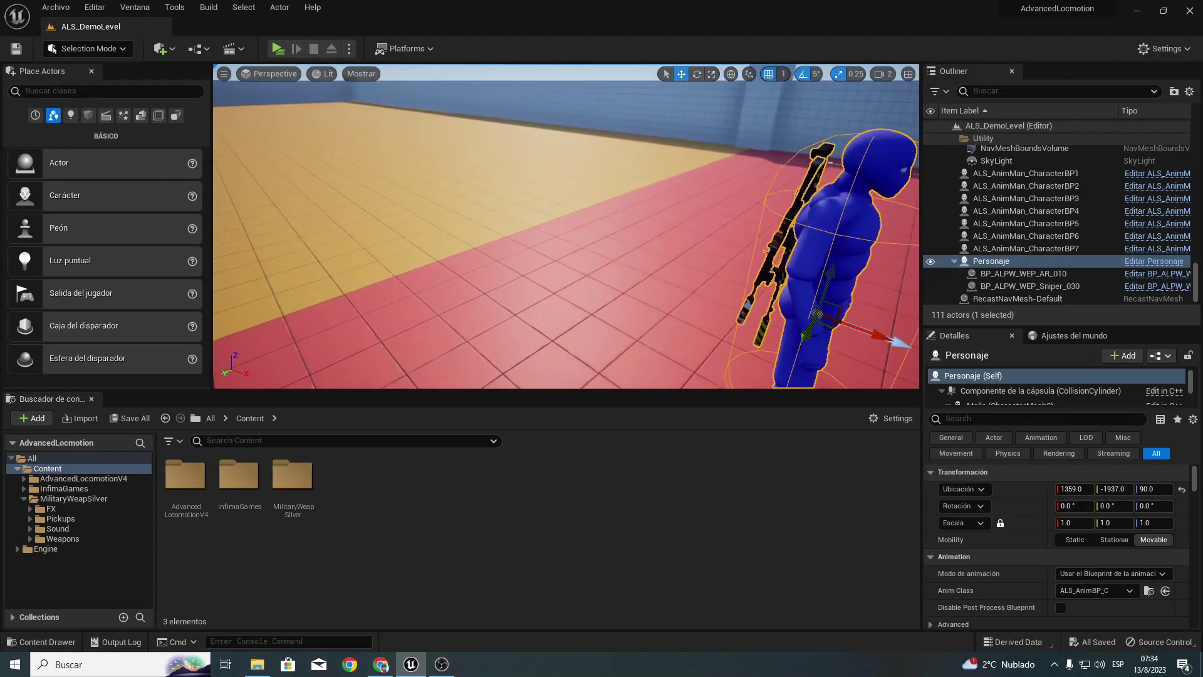
key("f")
scroll(586, 250, "down", 2)
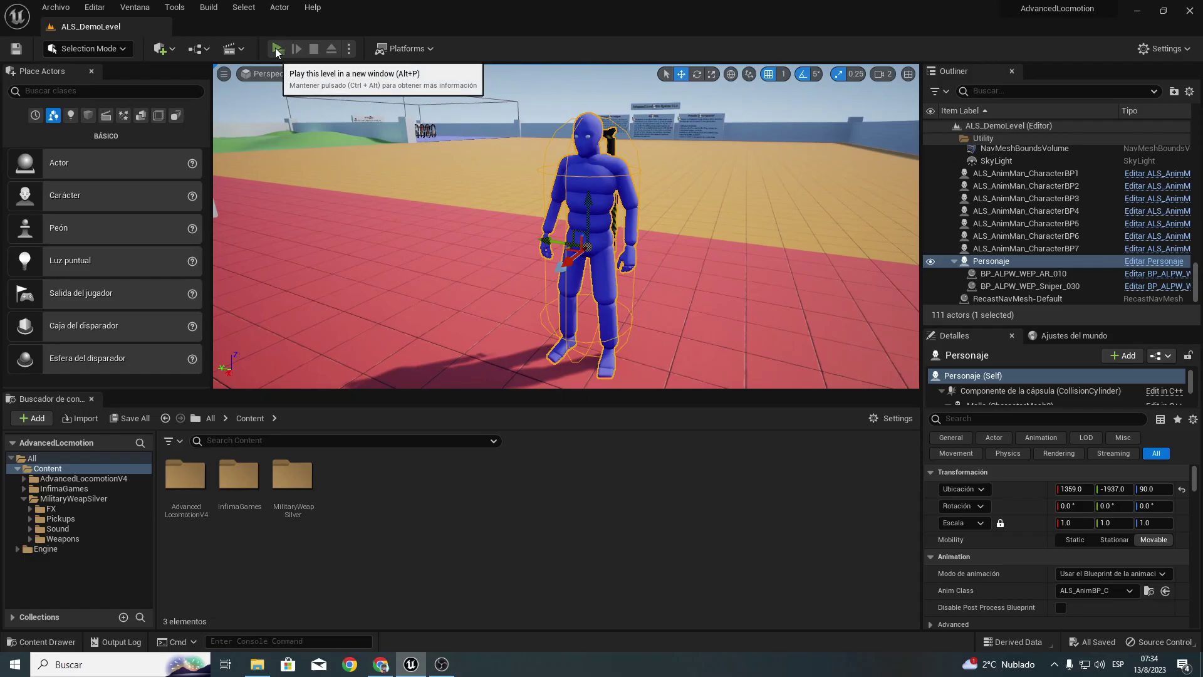
left_click(275, 48)
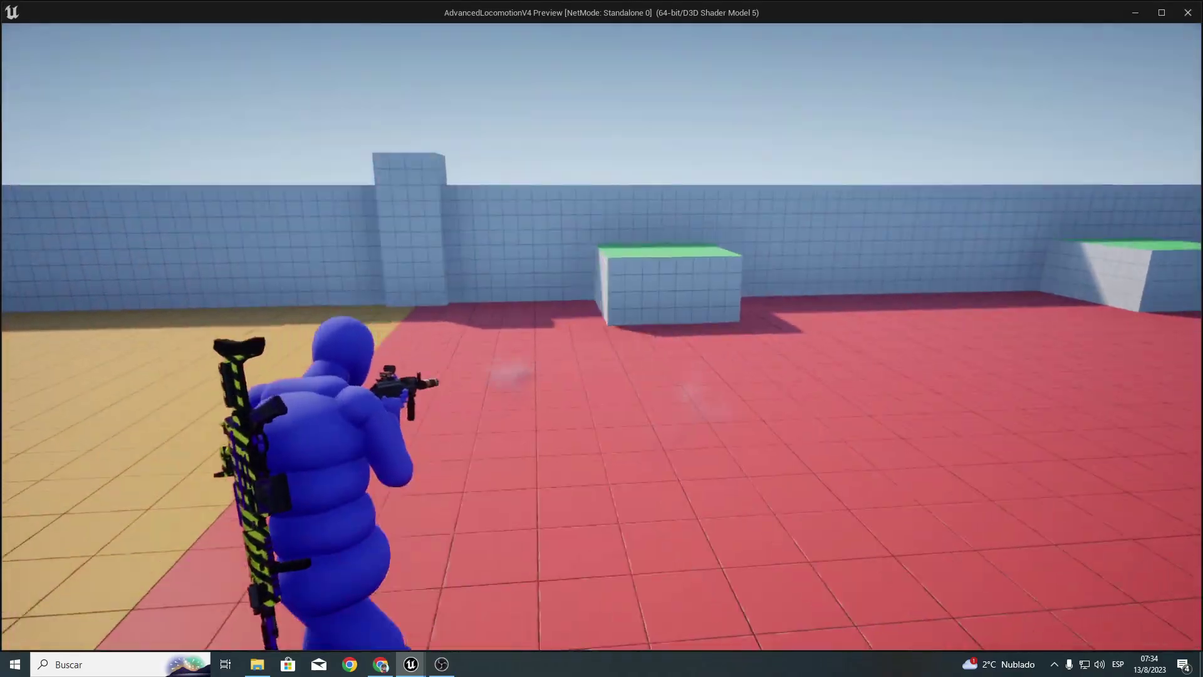
Step: Aim and fire the rifle, crouch and fire again, then stand the character back up
left_click(602, 339)
key("c")
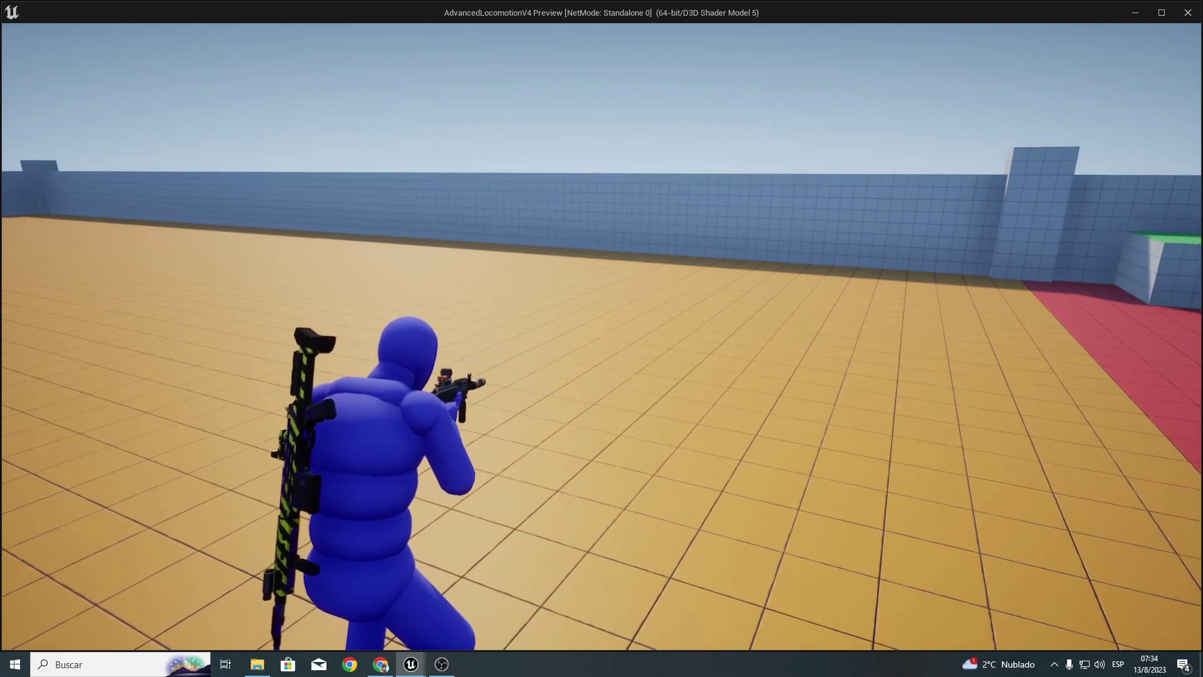
left_click(602, 338)
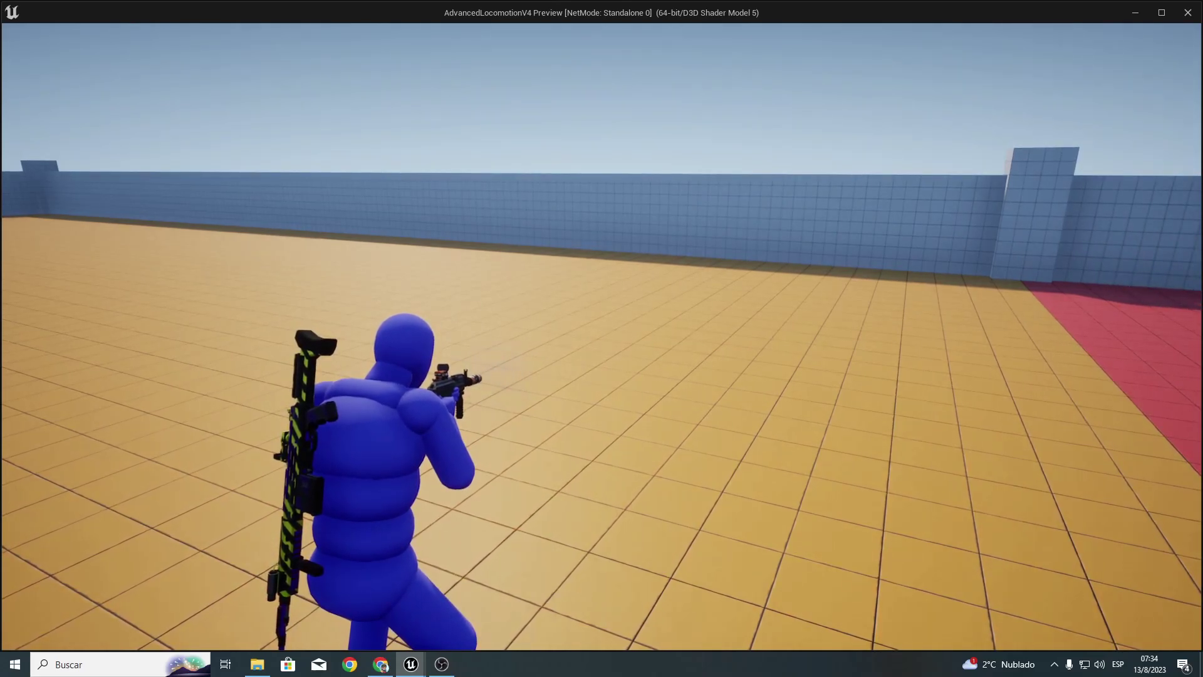
key("alt")
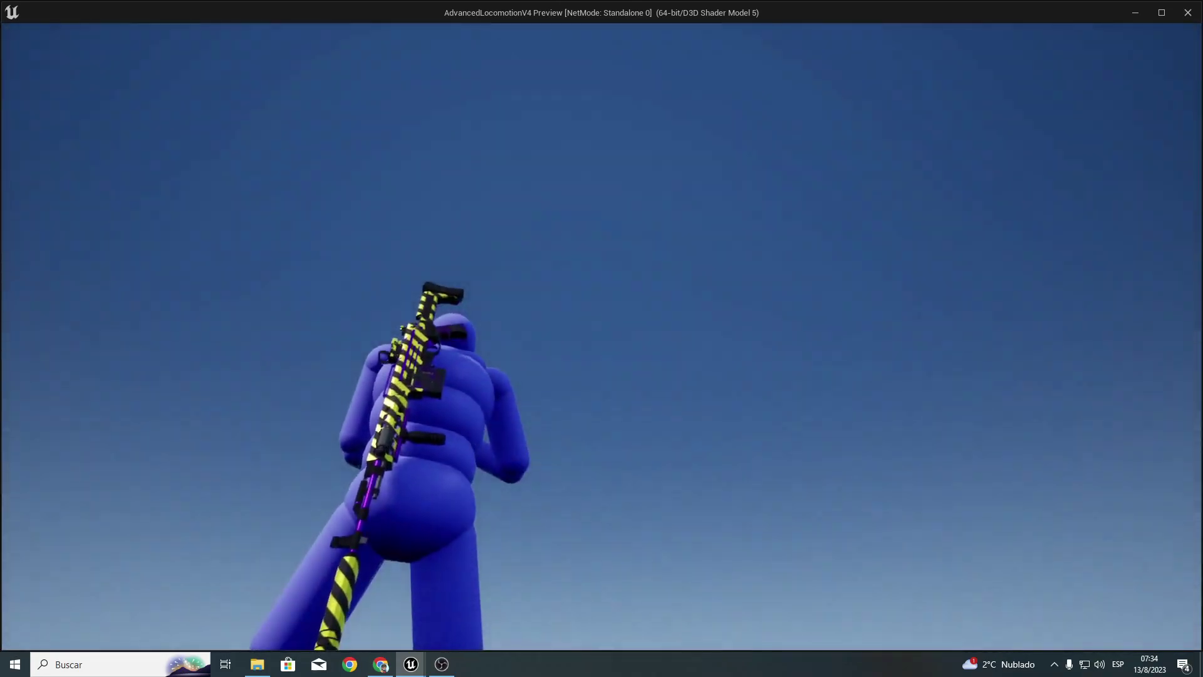
Step: Stop the game and open the Personaje Blueprint from its Outliner edit link
key("Escape")
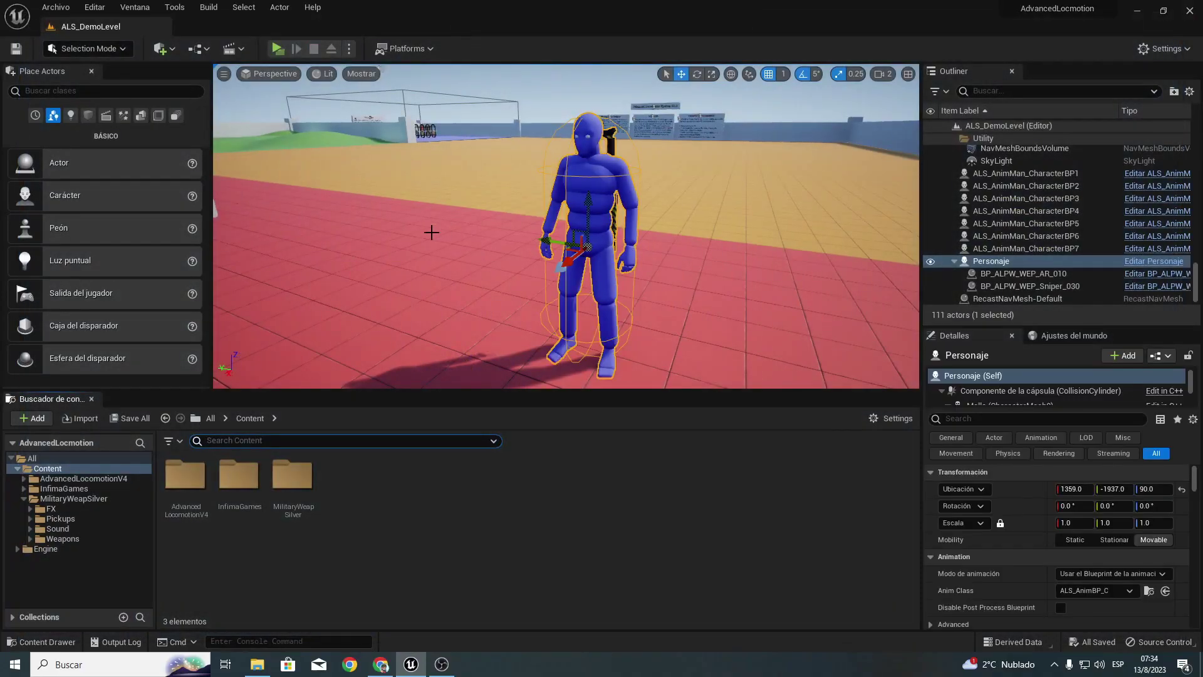
right_click_drag(663, 110, 553, 549)
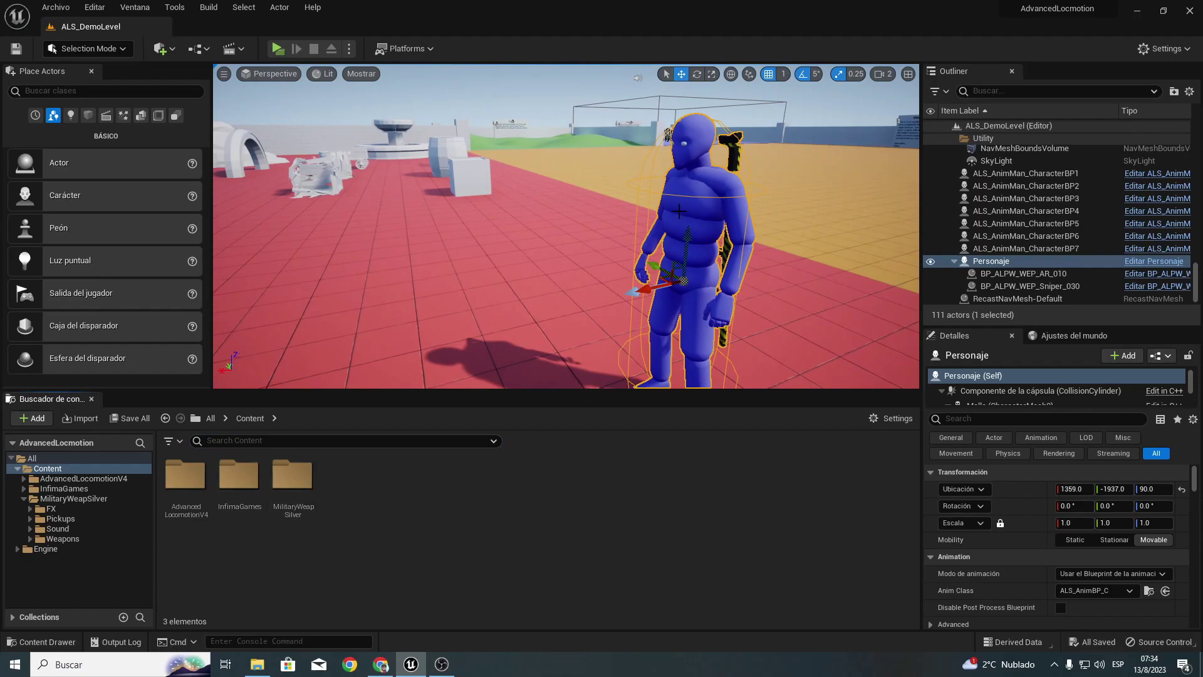
left_click(1165, 262)
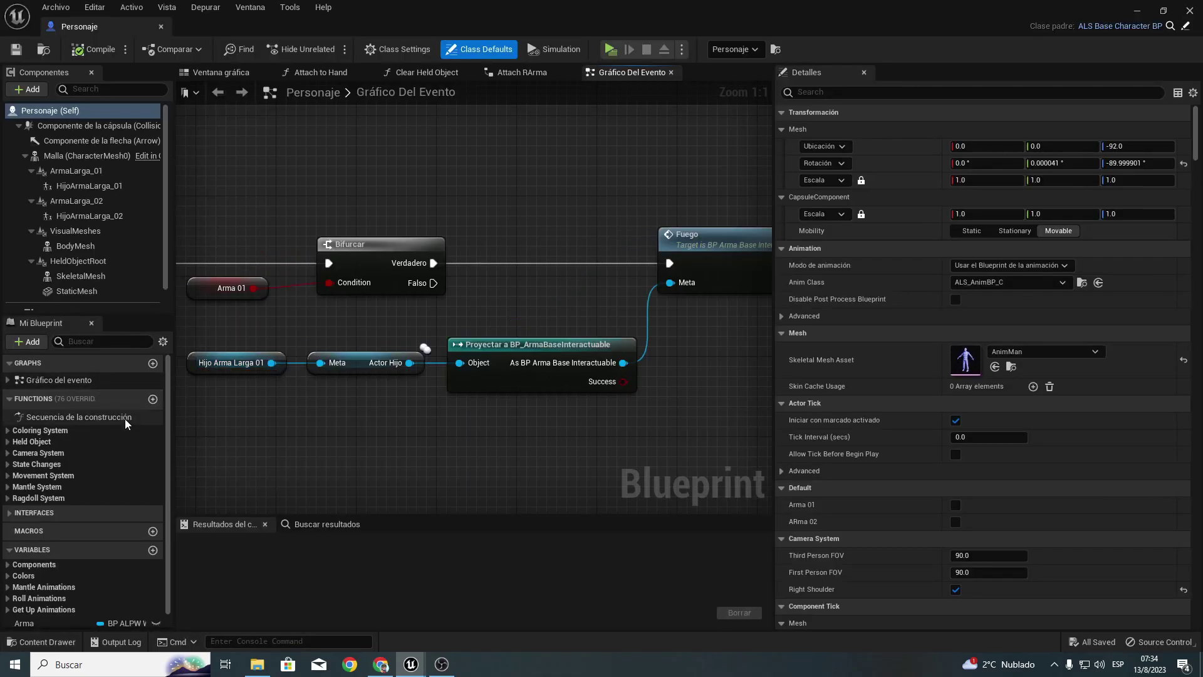
Step: Add a macro named ModoDisparo and search its node list for 'seq' to find Secuencia
left_click(153, 531)
type("ModoDisparo")
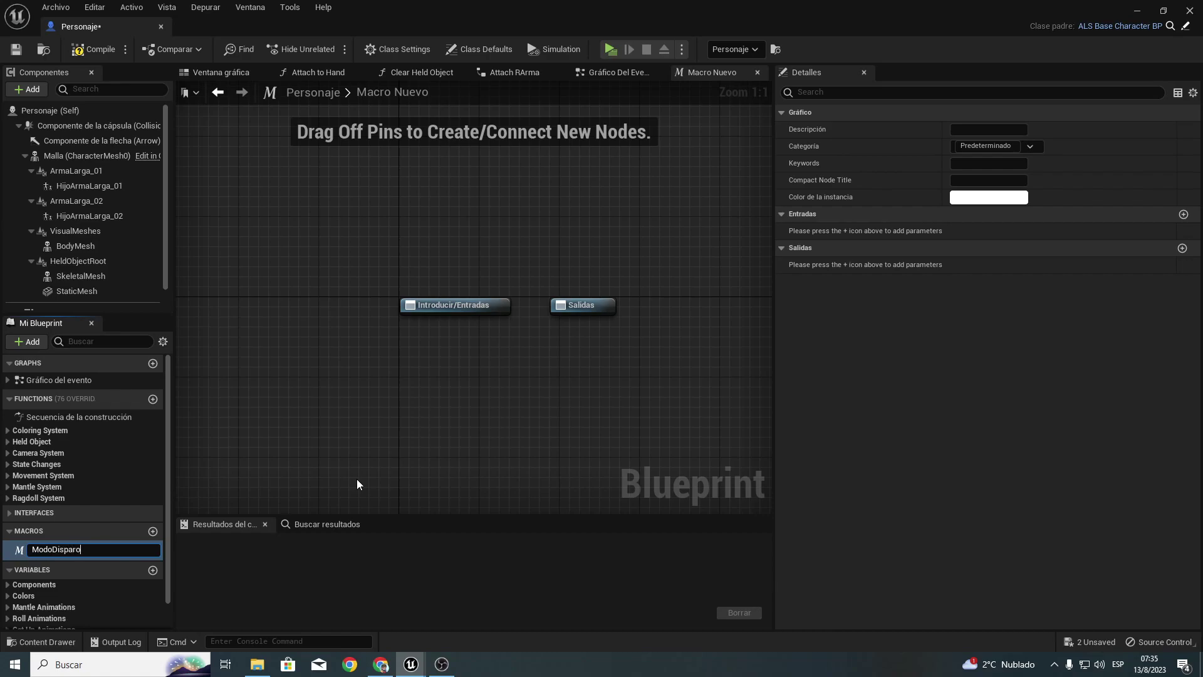
key("Return")
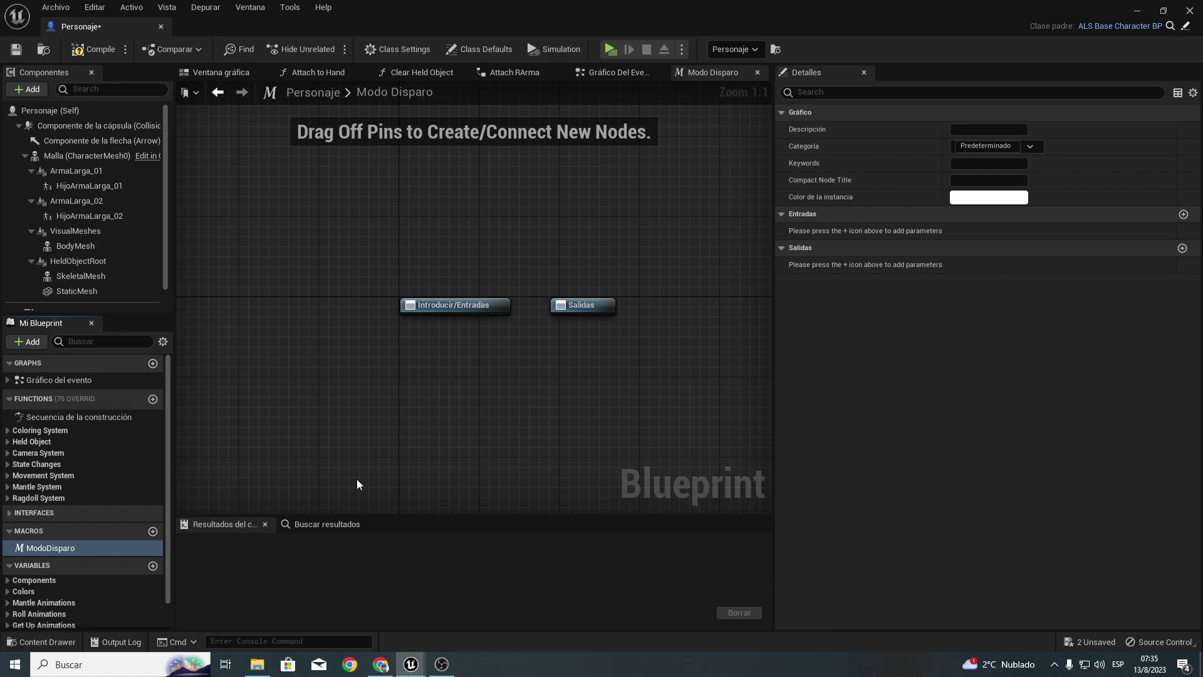
right_click(376, 336)
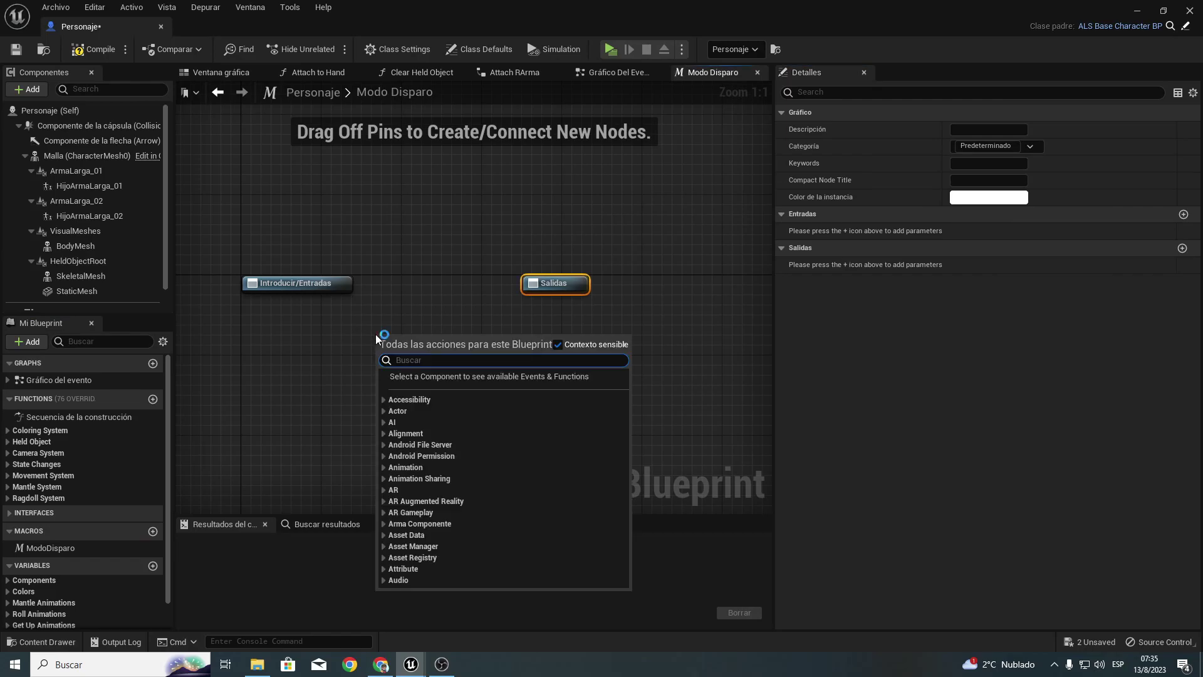
type("seq")
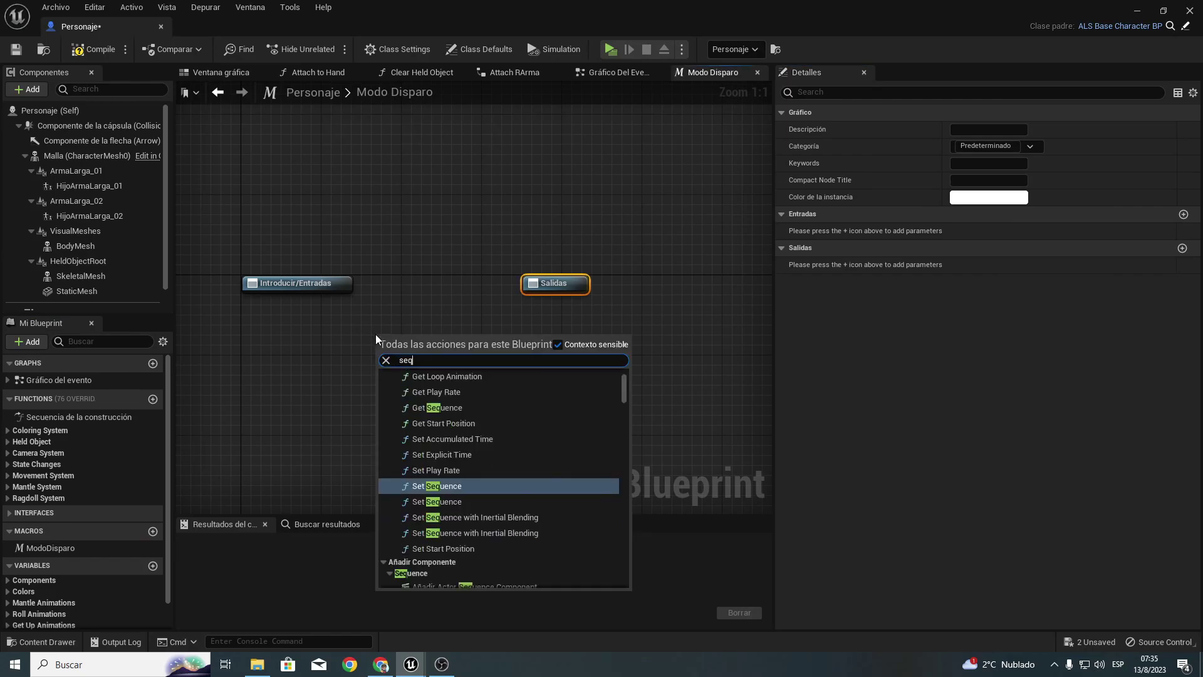
scroll(427, 516, "down", 2)
scroll(422, 522, "down", 2)
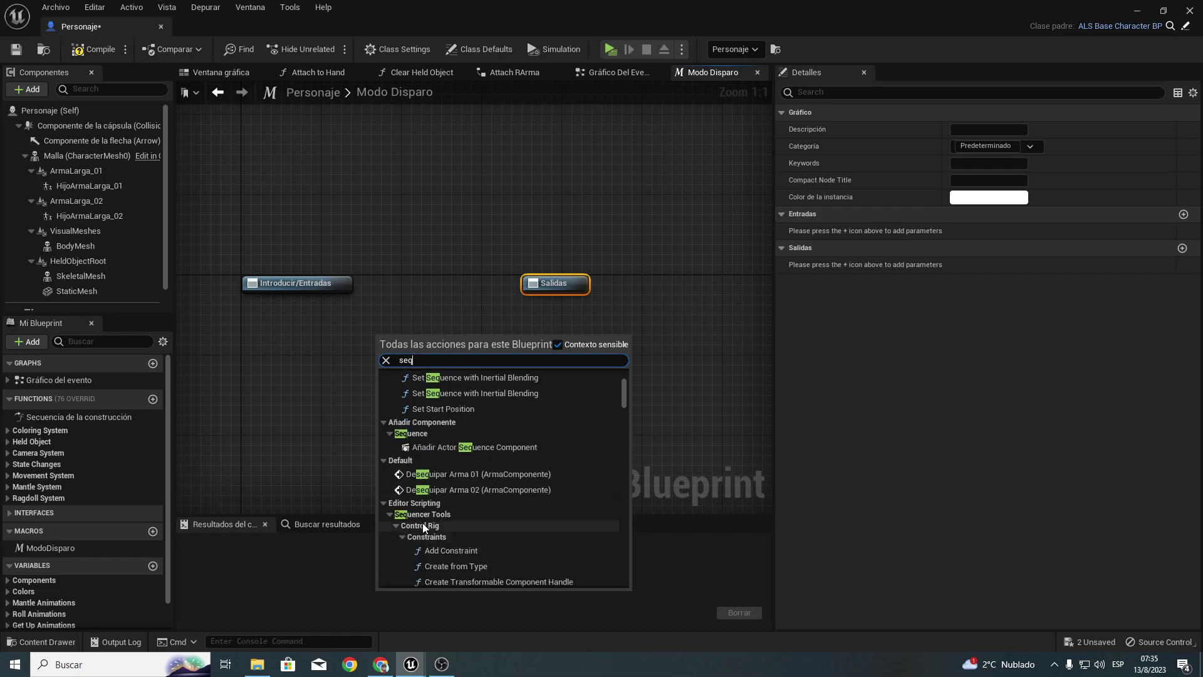
scroll(420, 443, "up", 2)
scroll(428, 404, "up", 5)
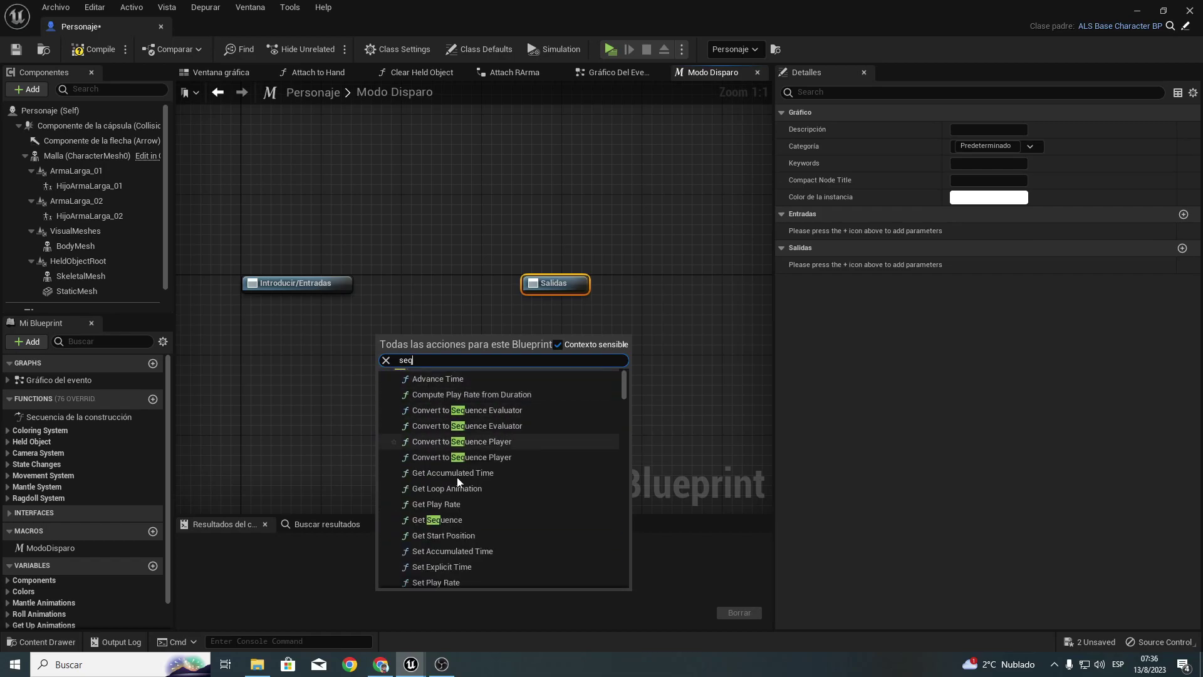
scroll(457, 476, "down", 4)
scroll(463, 521, "down", 3)
scroll(438, 532, "down", 3)
scroll(426, 540, "down", 3)
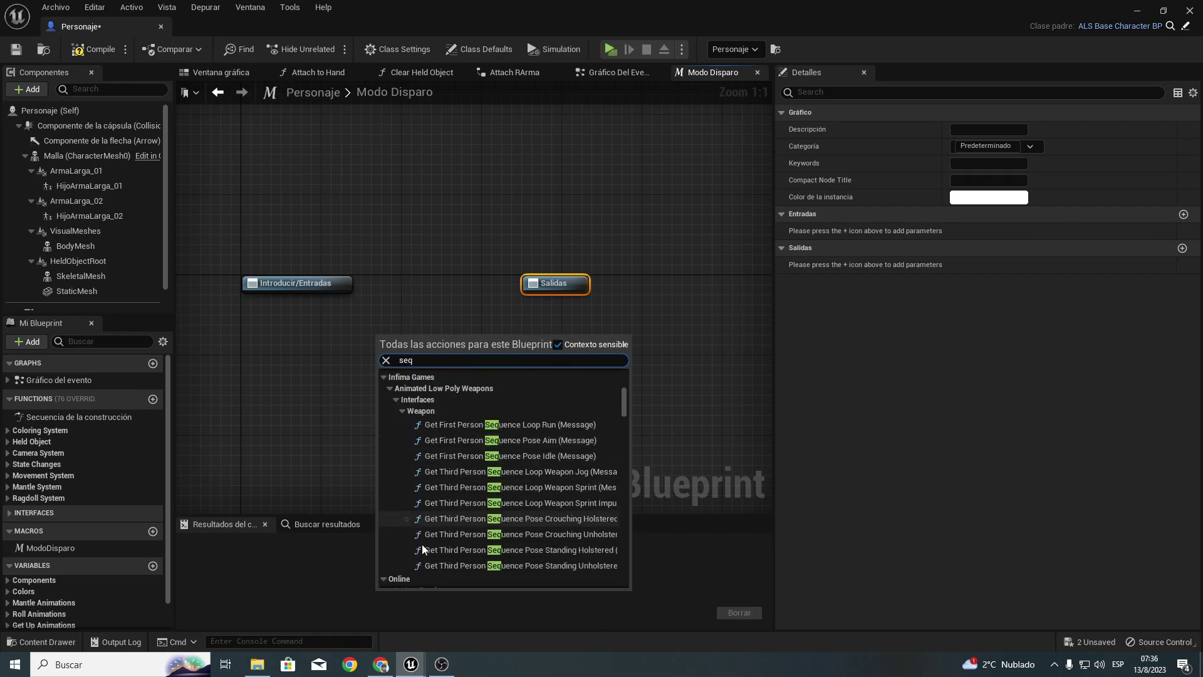
scroll(421, 542, "down", 3)
scroll(419, 540, "down", 2)
scroll(415, 540, "down", 3)
scroll(420, 520, "up", 2)
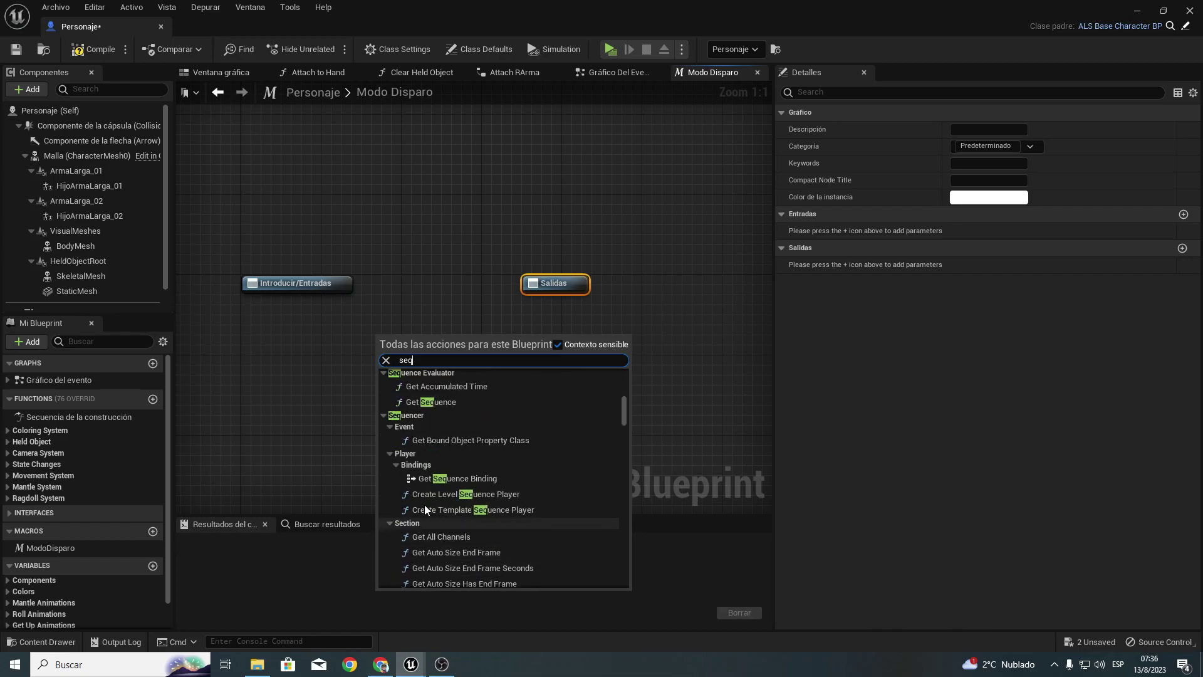
scroll(396, 483, "down", 2)
scroll(398, 532, "down", 2)
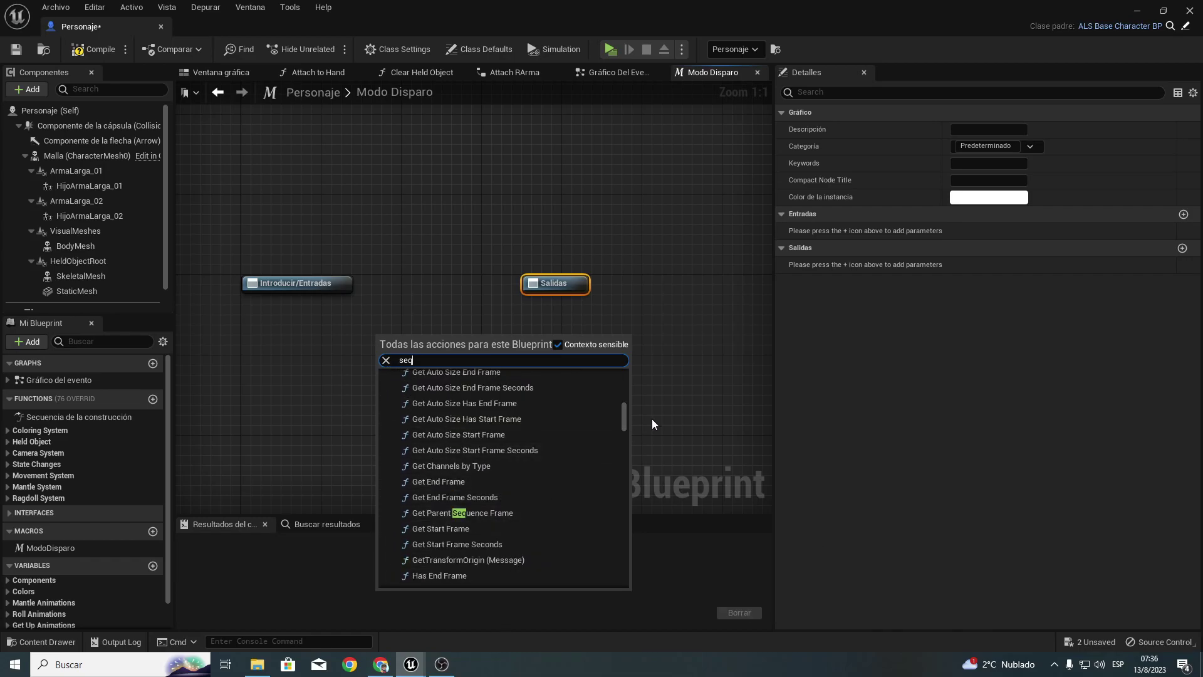
left_click_drag(623, 416, 623, 500)
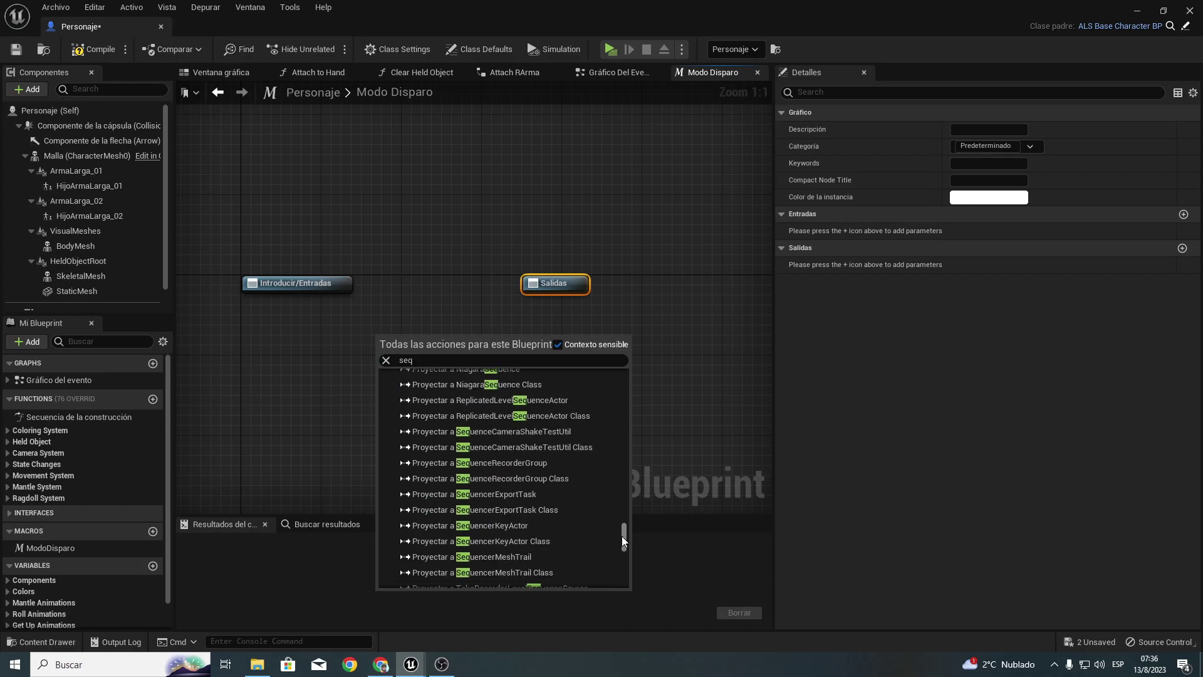
scroll(624, 498, "up", 2)
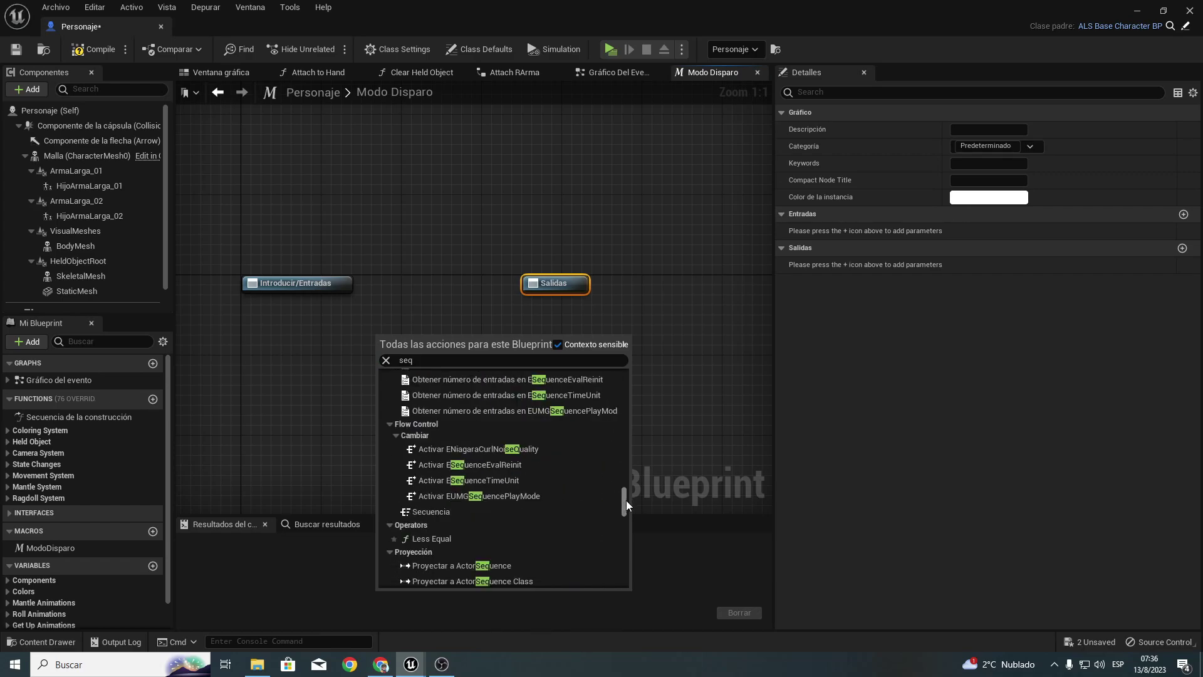
Step: Add a Secuencia node wired from the macro entry, and move Salidas to the right
left_click(418, 510)
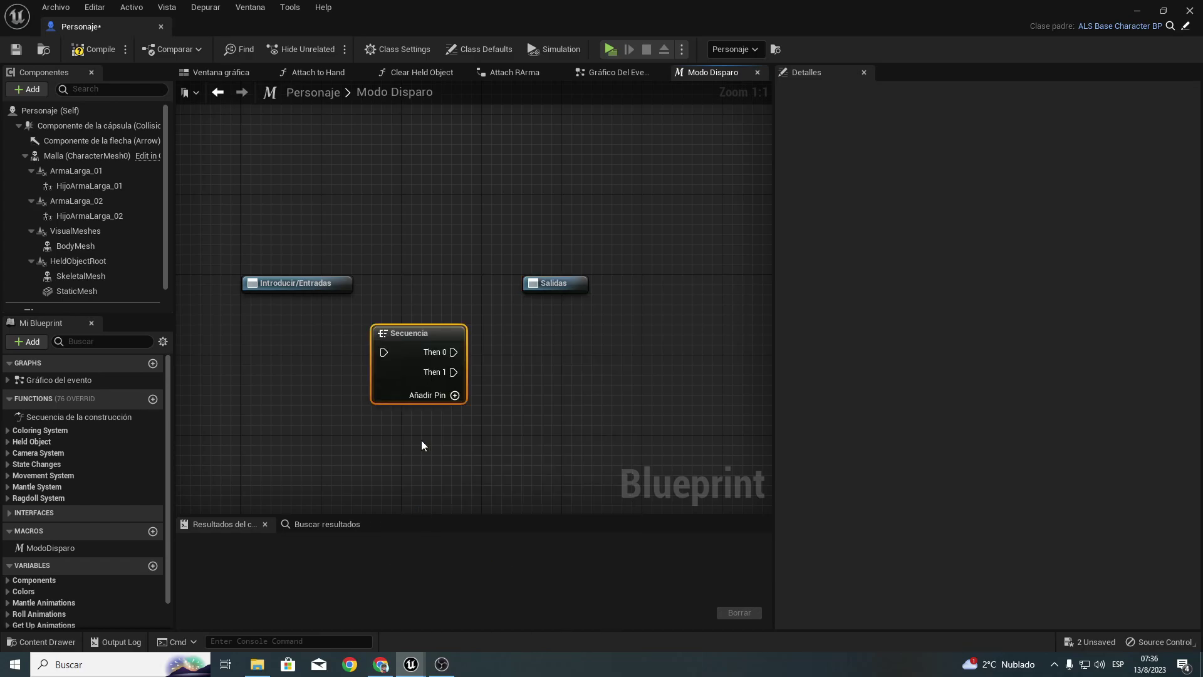
left_click_drag(383, 352, 331, 307)
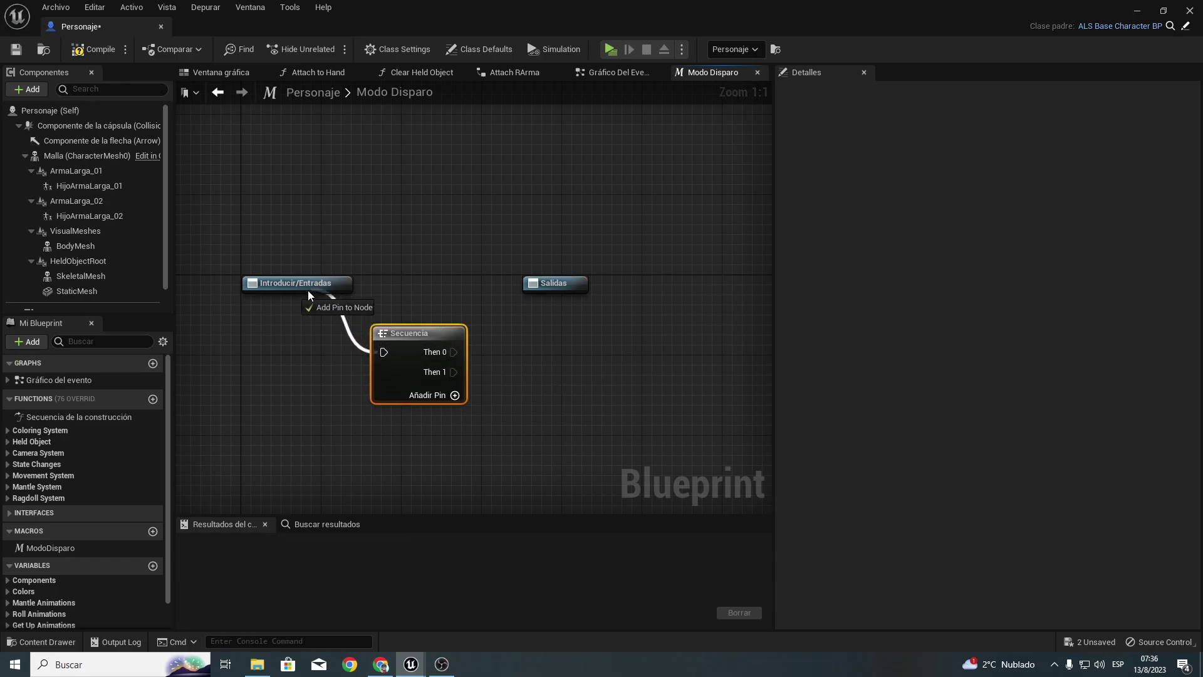
left_click_drag(421, 336, 421, 287)
right_click_drag(422, 289, 293, 290)
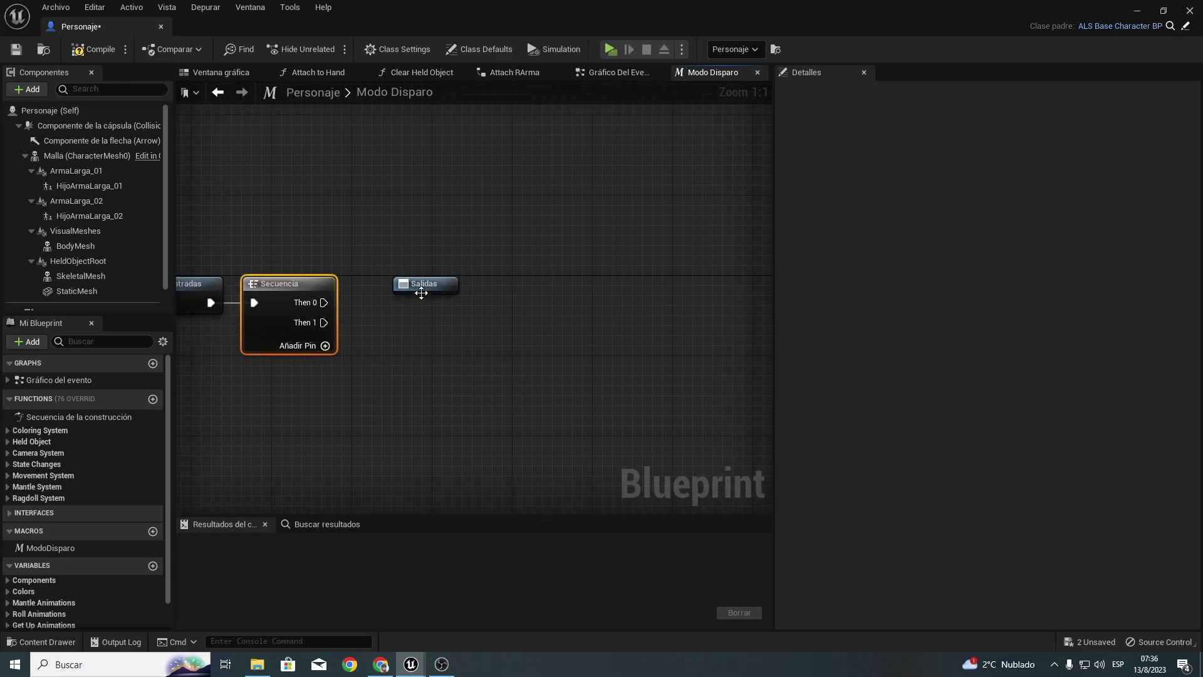
left_click_drag(416, 284, 572, 274)
Step: Add a Gate node and place it beside the Secuencia
left_click_drag(323, 322, 425, 333)
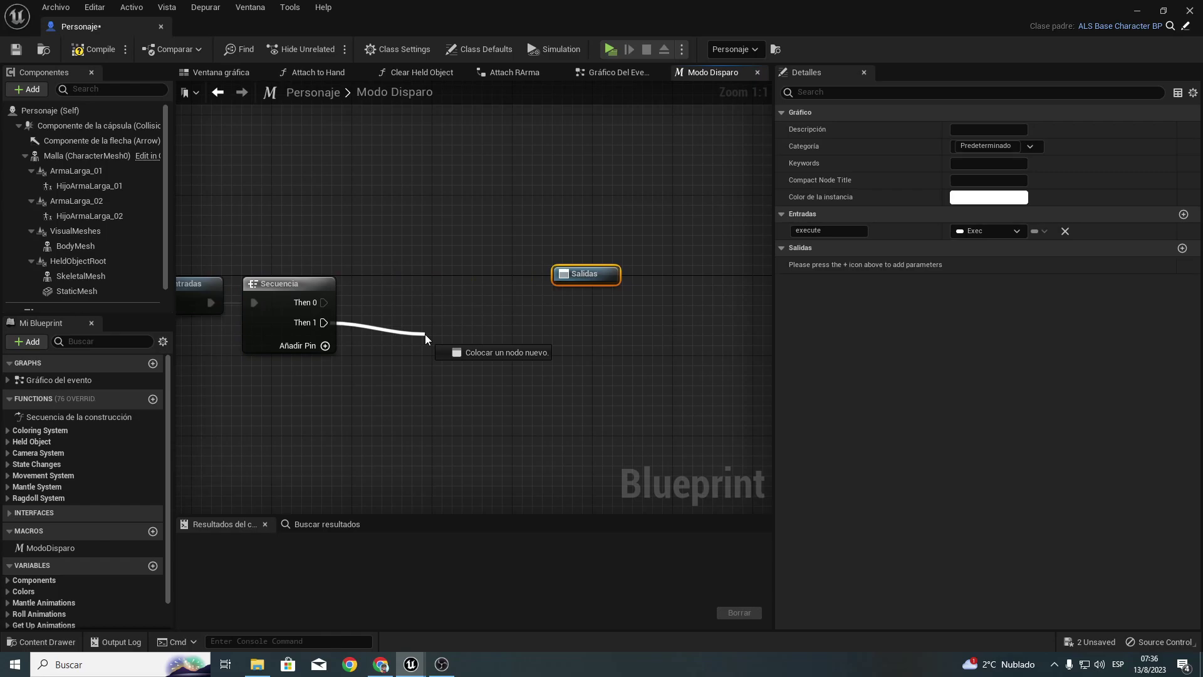
type("gai")
key("Escape")
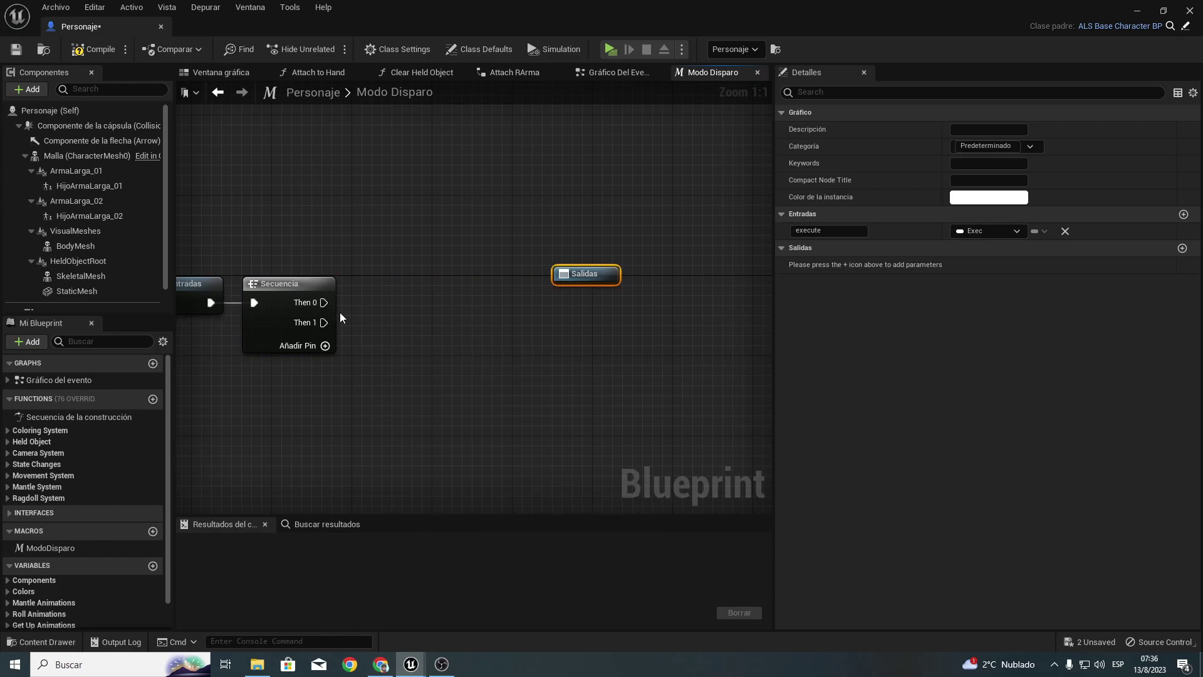
right_click(392, 322)
type("gatge")
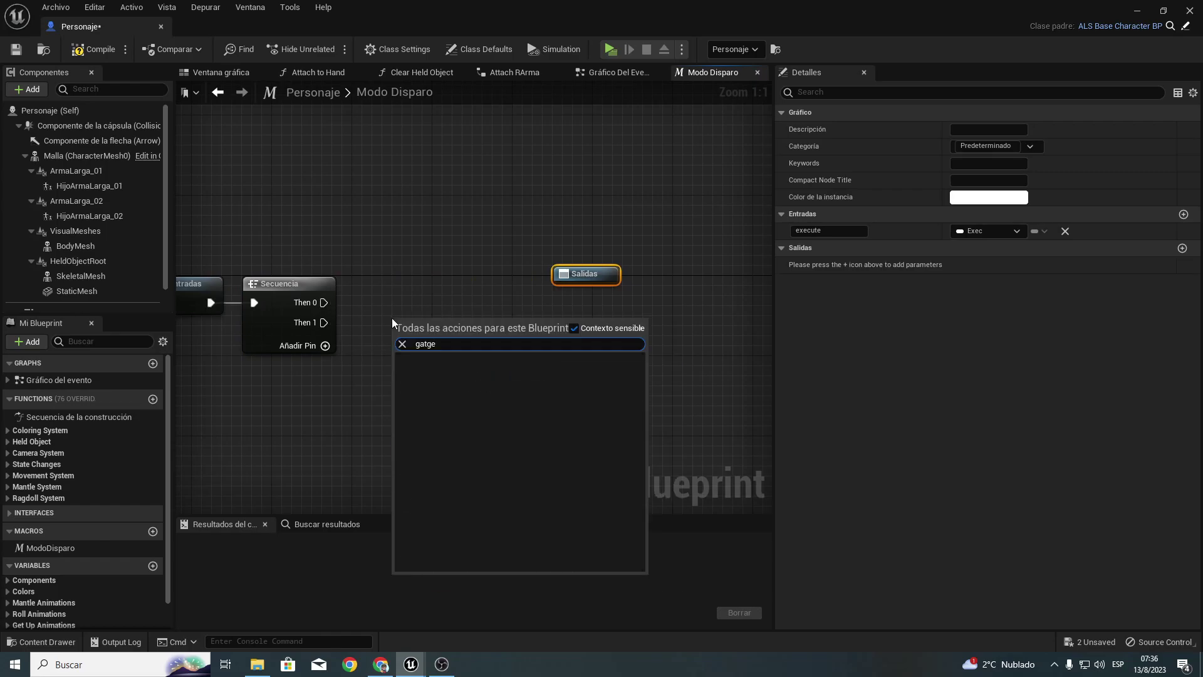
key("BackSpace")
key("BackSpace")
type("e")
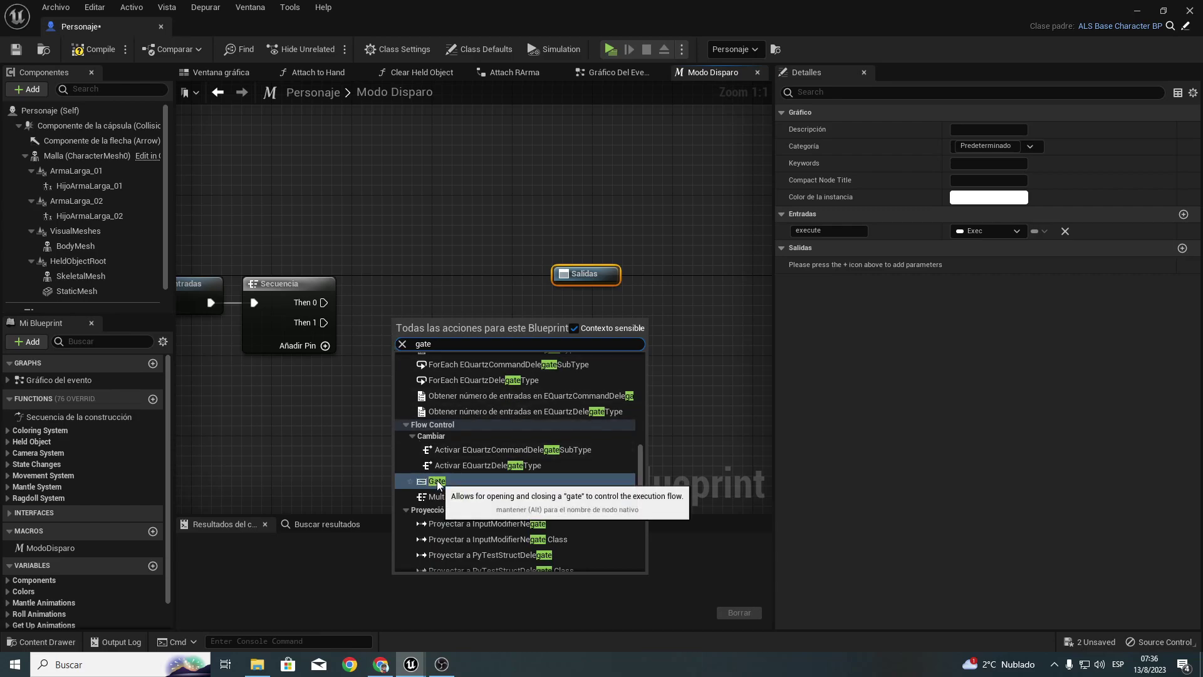
left_click(438, 480)
right_click_drag(232, 303, 357, 289)
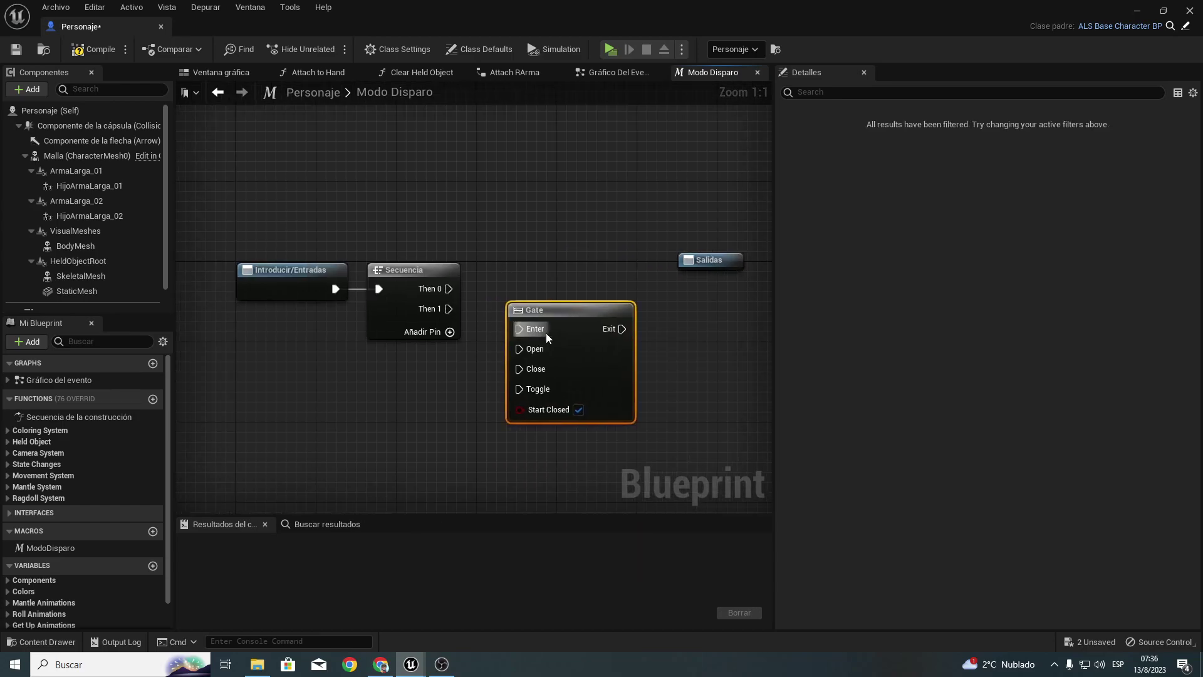
left_click_drag(541, 319, 553, 280)
Step: Wire Then 0 to Gate Open and Then 1 to Gate Close, adding a Close macro input
left_click_drag(449, 288, 539, 321)
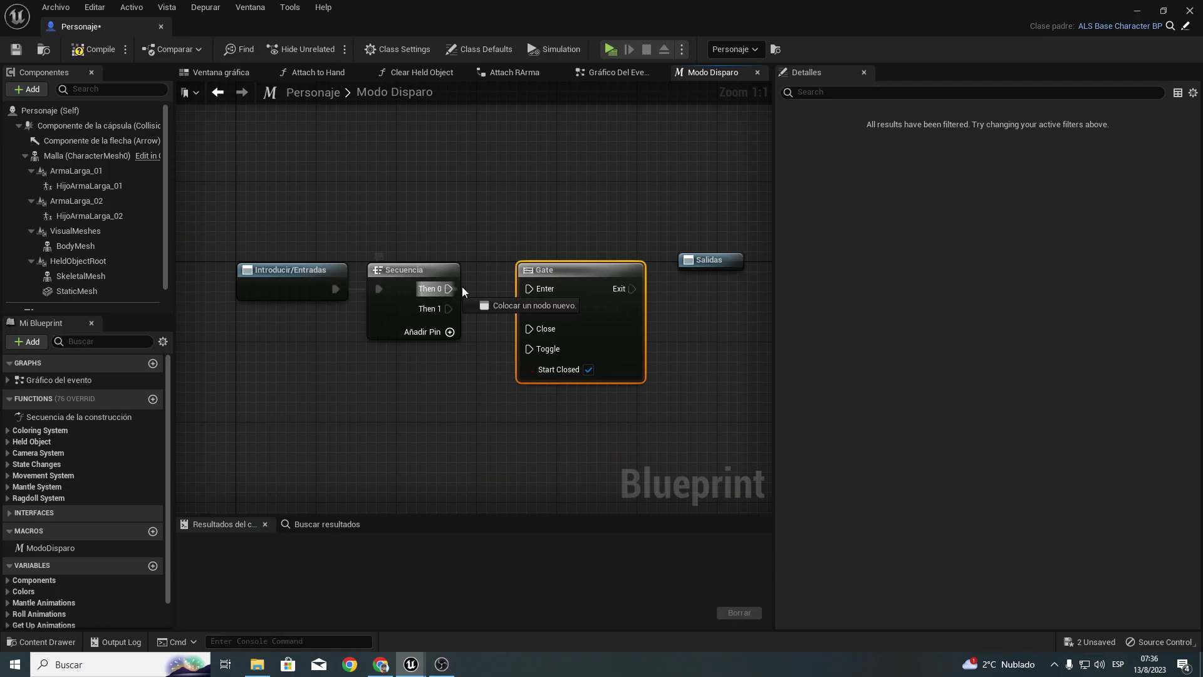
left_click_drag(448, 308, 530, 328)
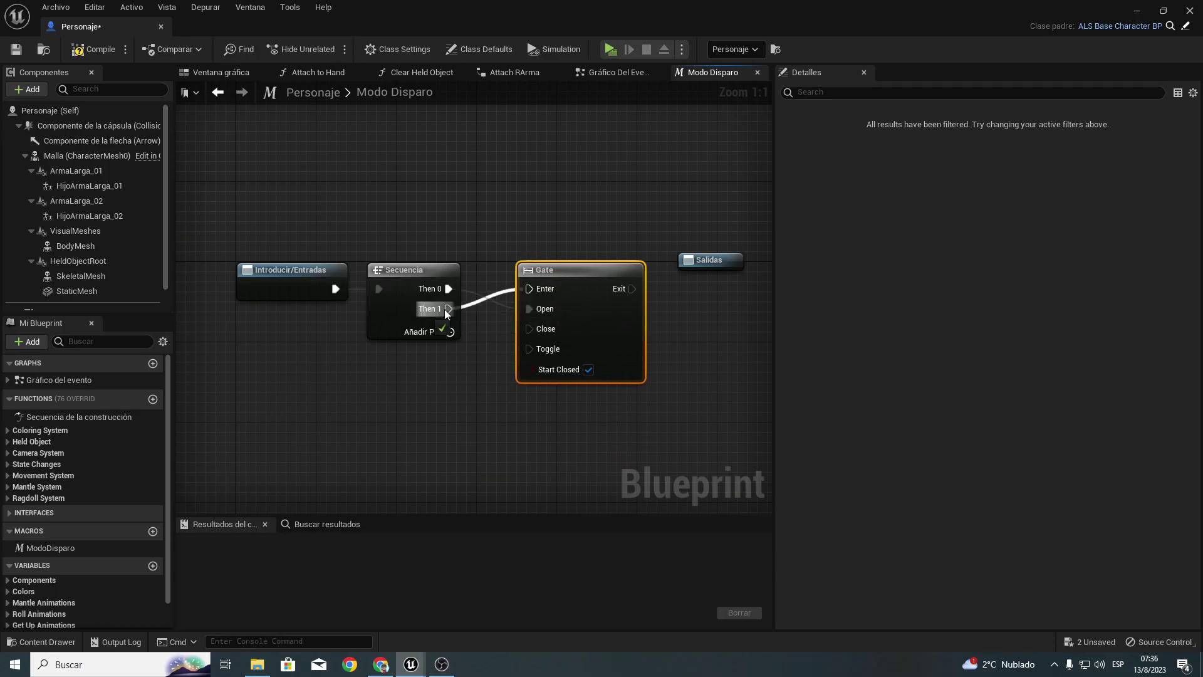
left_click_drag(378, 289, 278, 277)
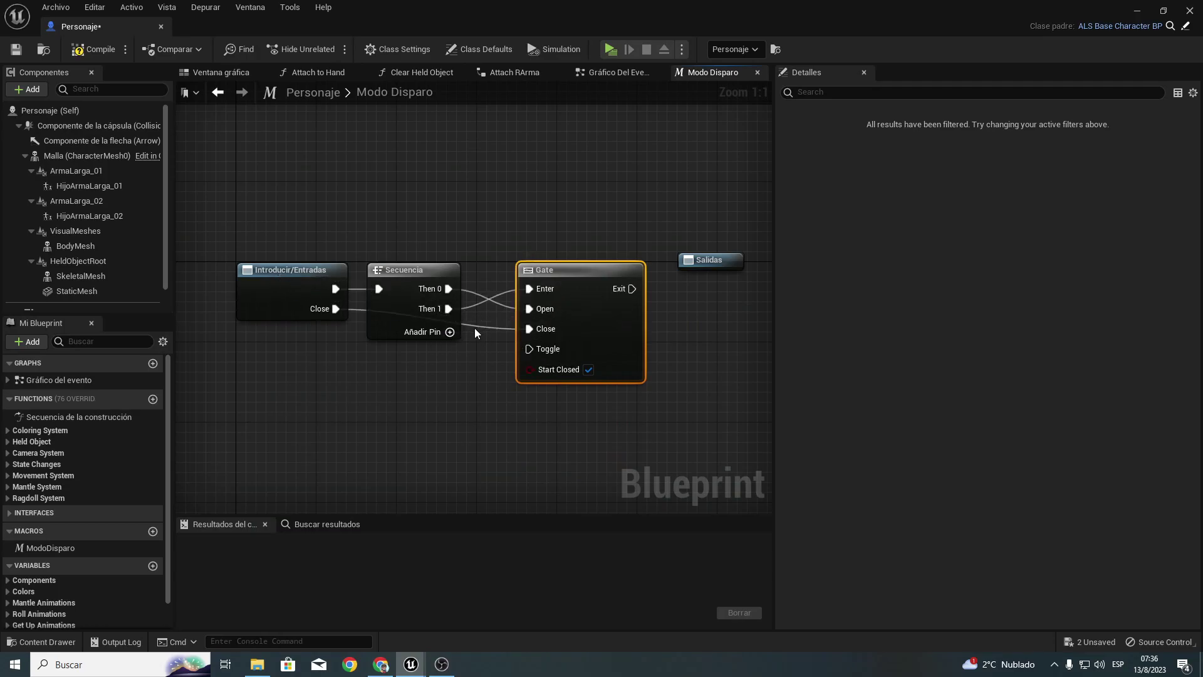
right_click_drag(550, 299, 444, 347)
right_click_drag(364, 350, 405, 271)
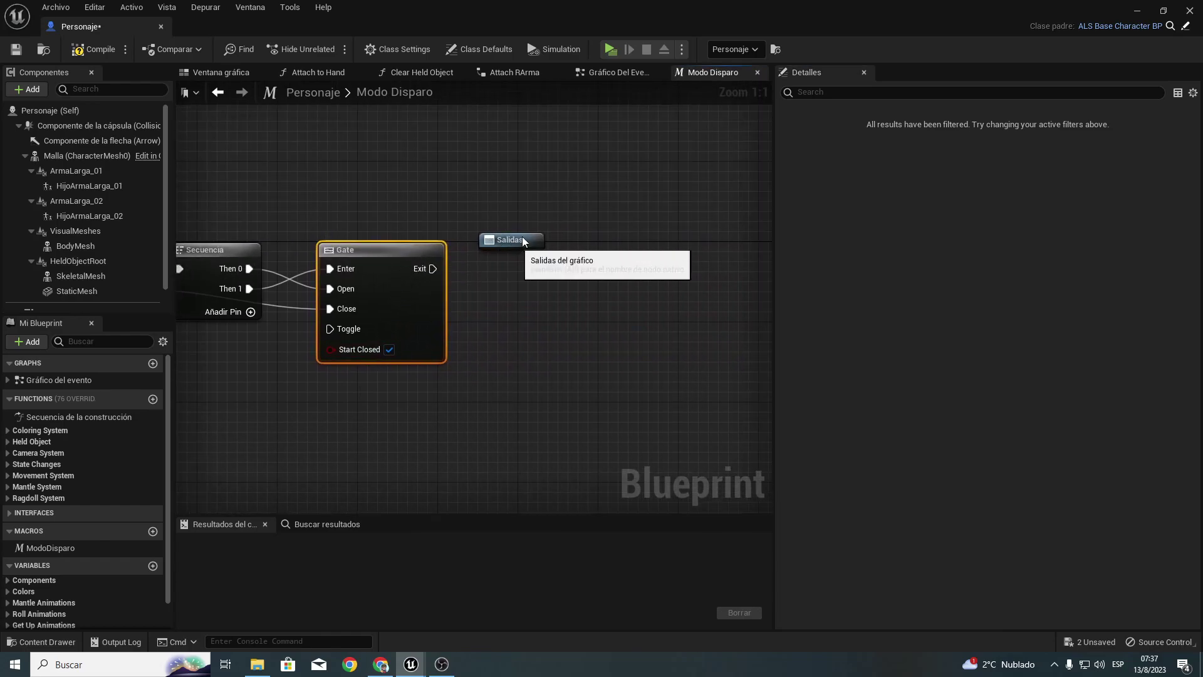
left_click_drag(505, 239, 595, 169)
mouse_move(433, 268)
left_mouse_down()
mouse_move(506, 274)
mouse_move(525, 256)
mouse_move(630, 272)
left_mouse_up()
Step: Add a Secuencia after the Gate with a Demora reaccionable on Then 0, looping Completed to Gate Enter
left_click(577, 400)
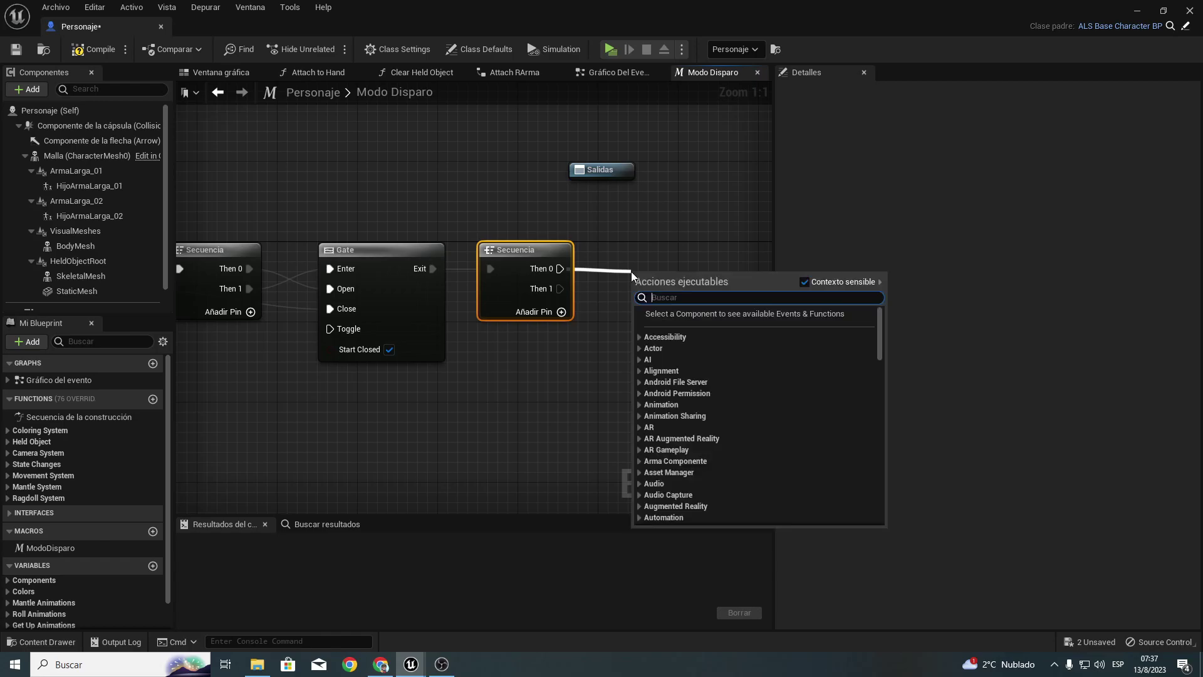
type("retri")
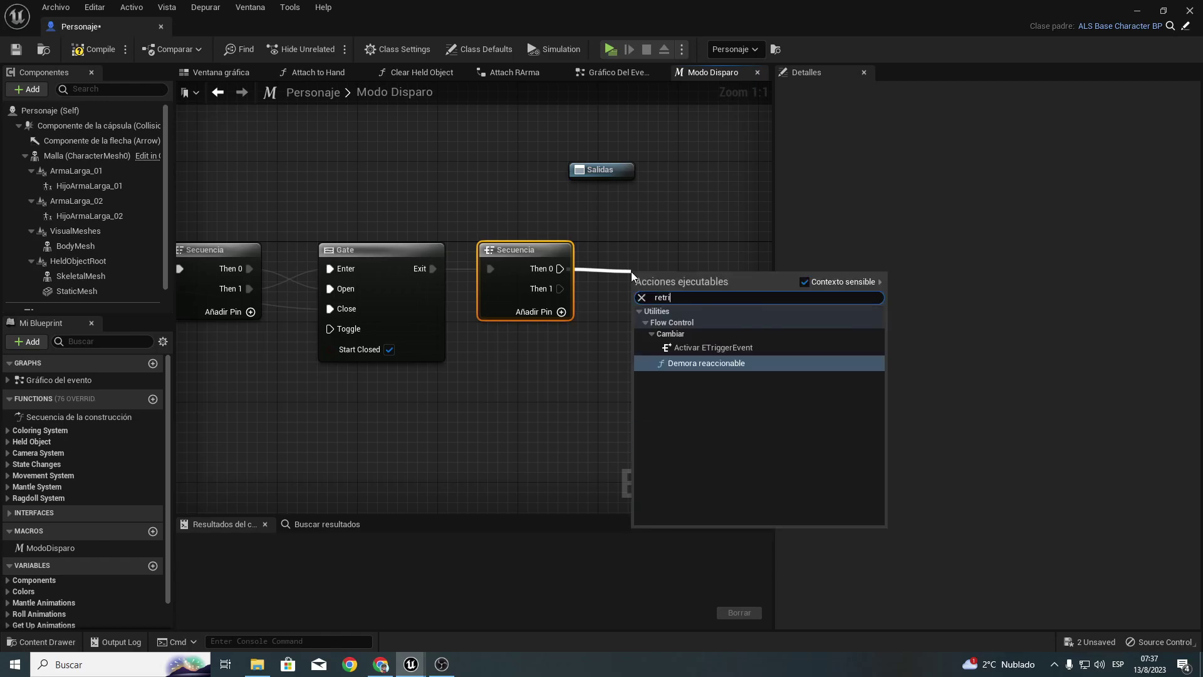
key("Return")
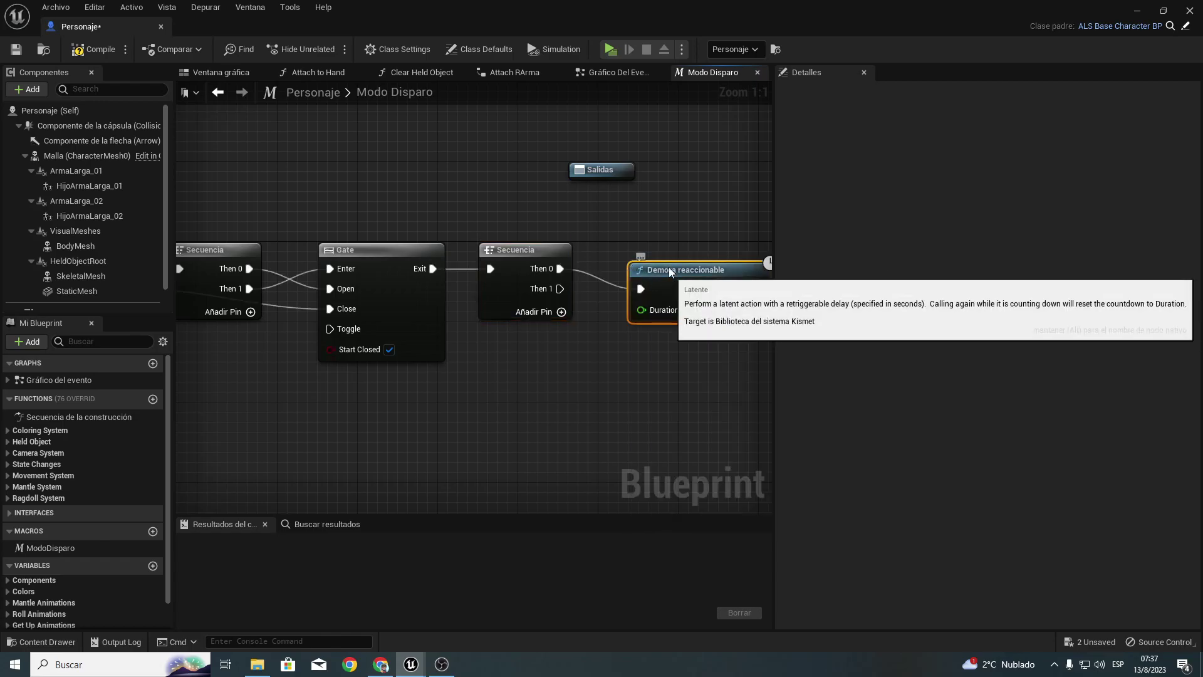
mouse_move(750, 268)
left_mouse_down()
mouse_move(281, 248)
mouse_move(234, 287)
left_mouse_up()
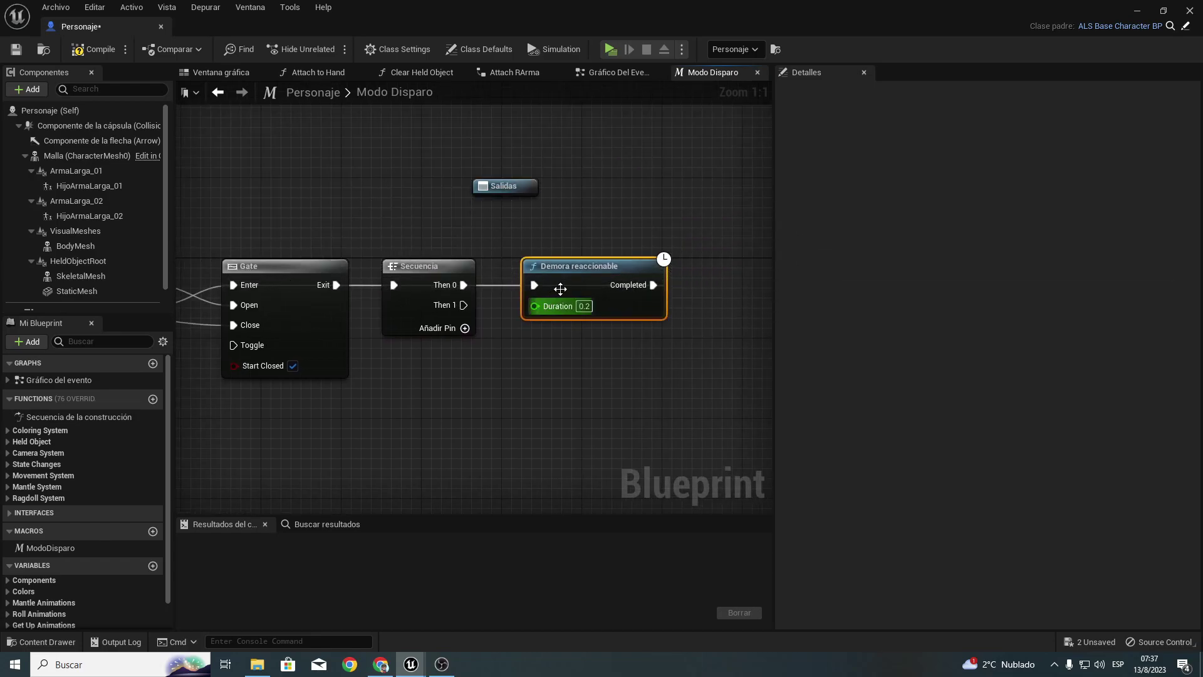
left_click_drag(612, 298, 591, 385)
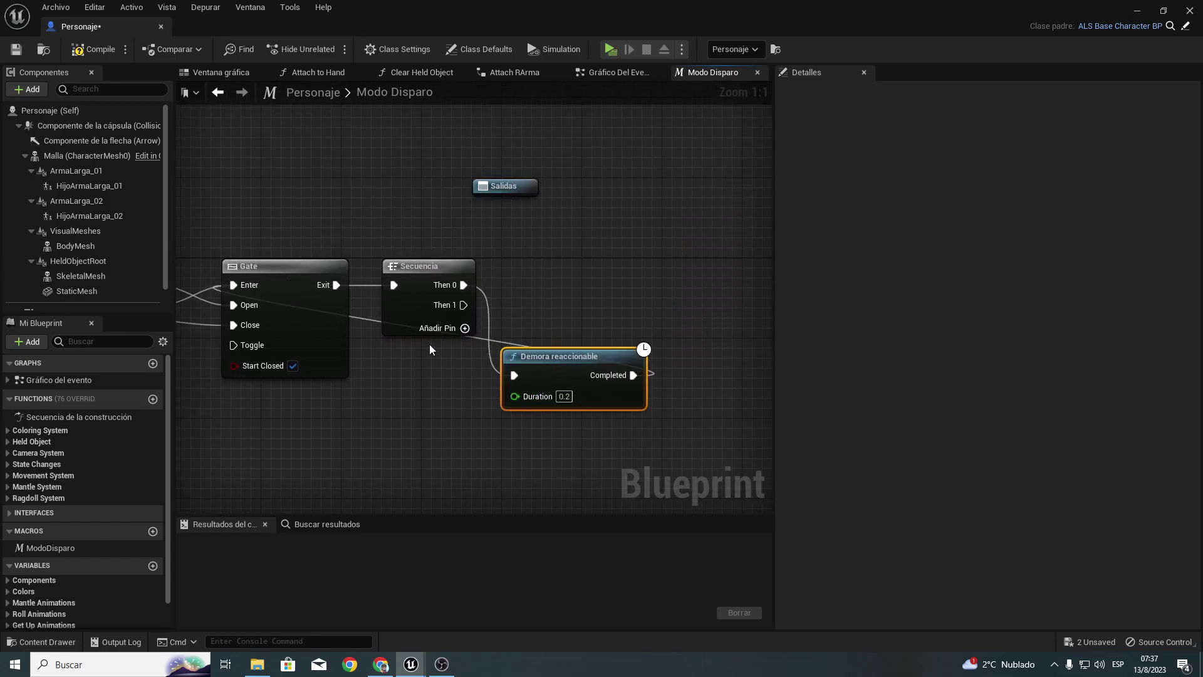
Step: Add two reroute points on the loop-back wire and align them horizontally above the Gate
double_click(483, 337)
mouse_move(477, 336)
left_mouse_down()
mouse_move(452, 305)
mouse_move(242, 227)
left_mouse_up()
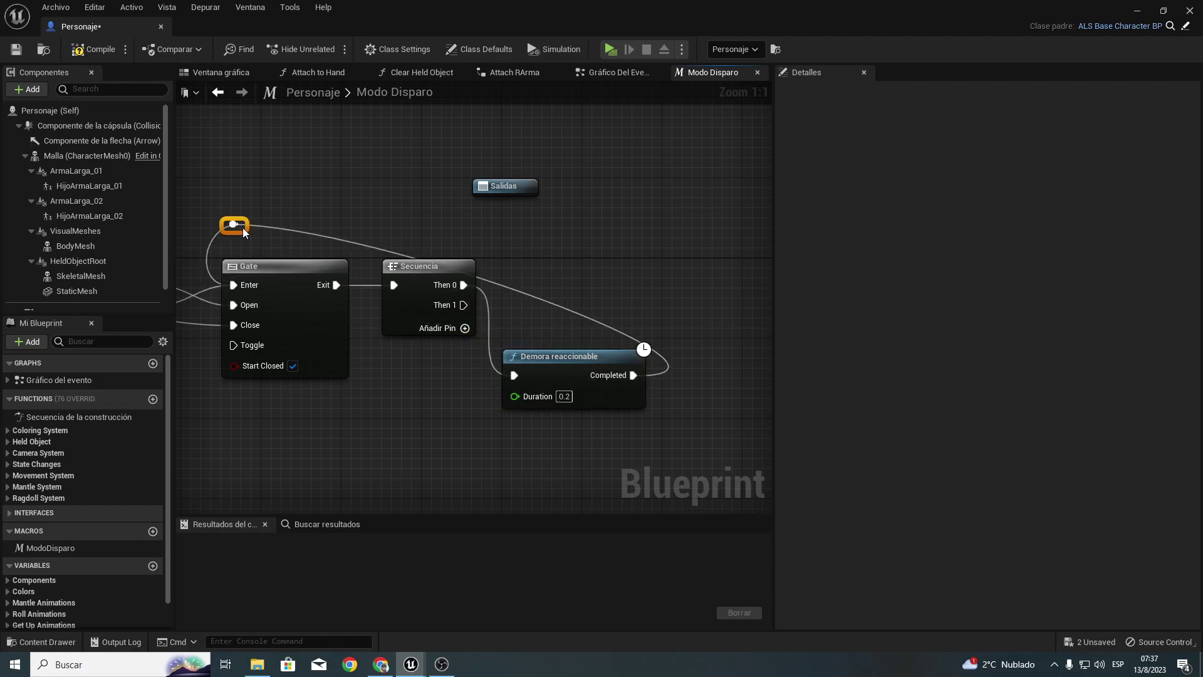
left_click(303, 230)
double_click(306, 232)
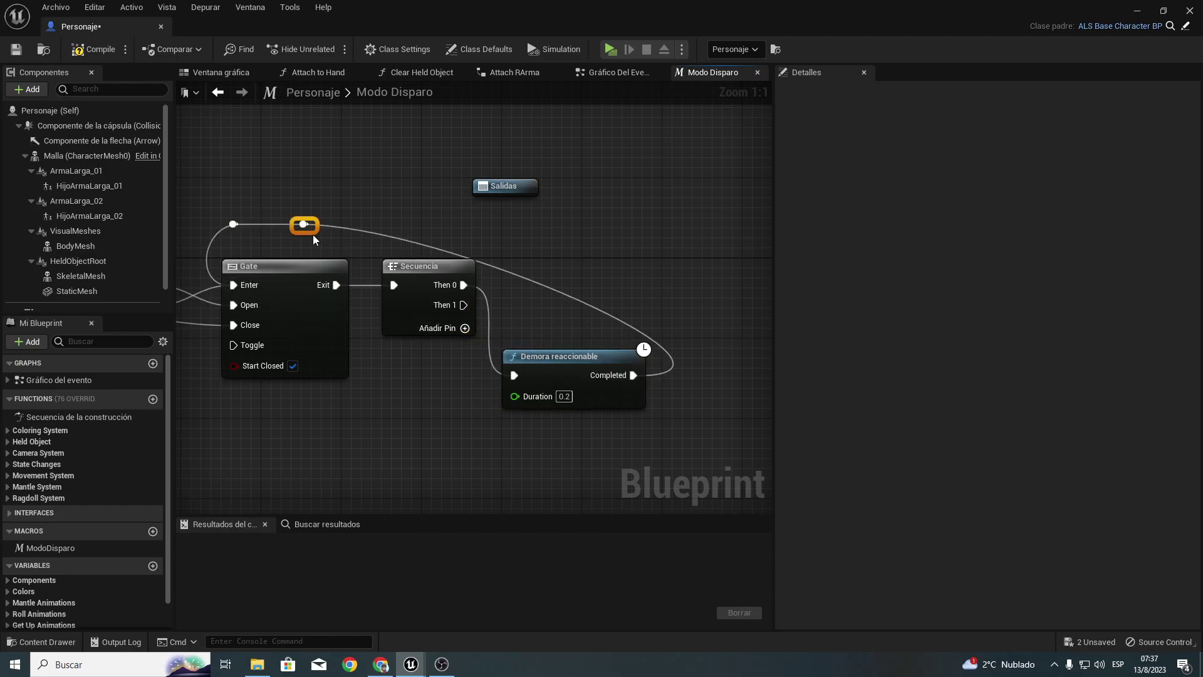
left_click_drag(313, 231, 657, 244)
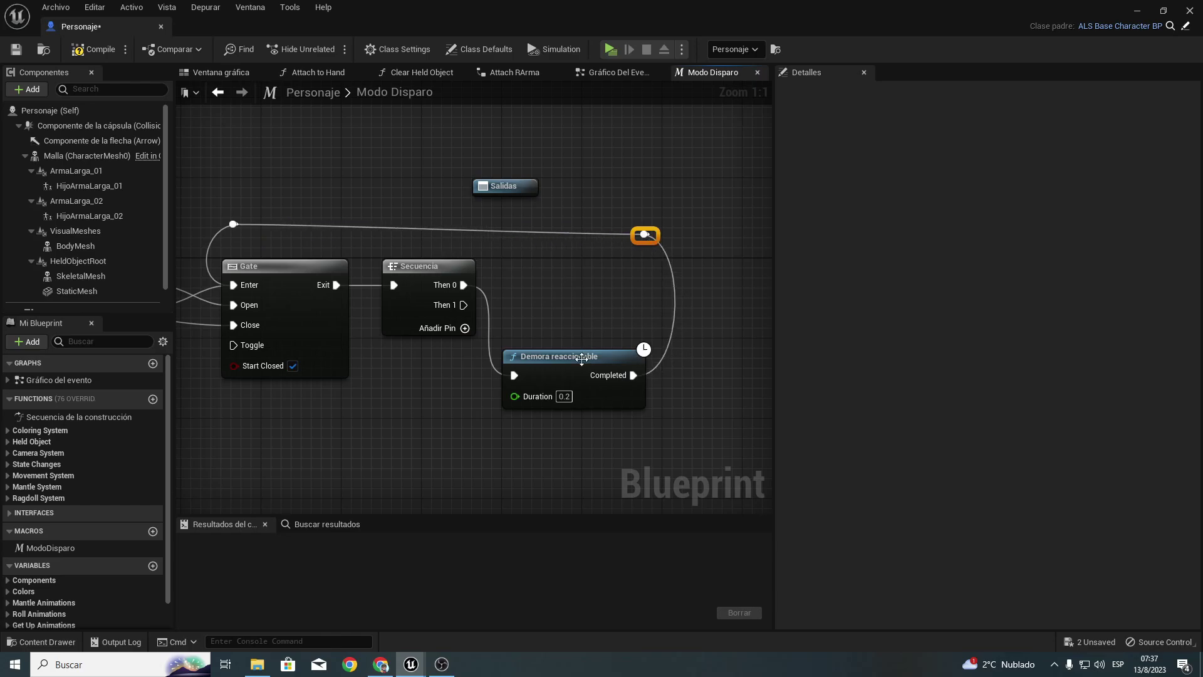
left_click_drag(582, 358, 592, 268)
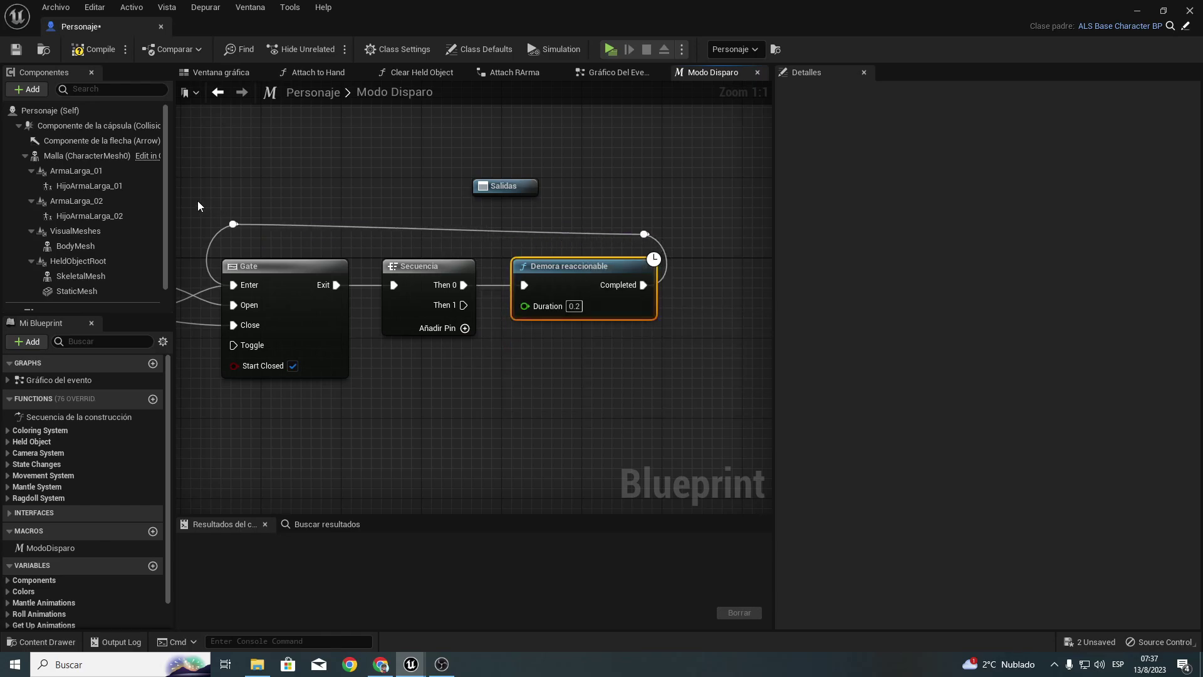
left_click_drag(198, 206, 669, 249)
key("q")
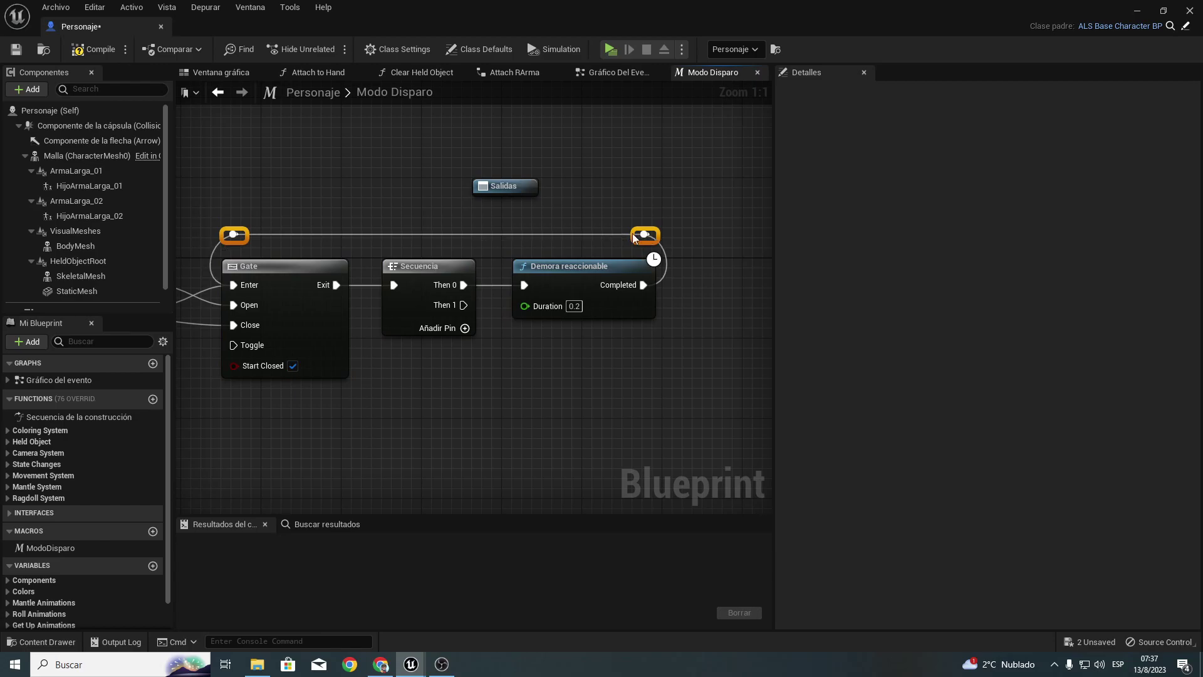
mouse_move(311, 229)
right_mouse_down()
mouse_move(736, 375)
mouse_move(421, 346)
right_mouse_up()
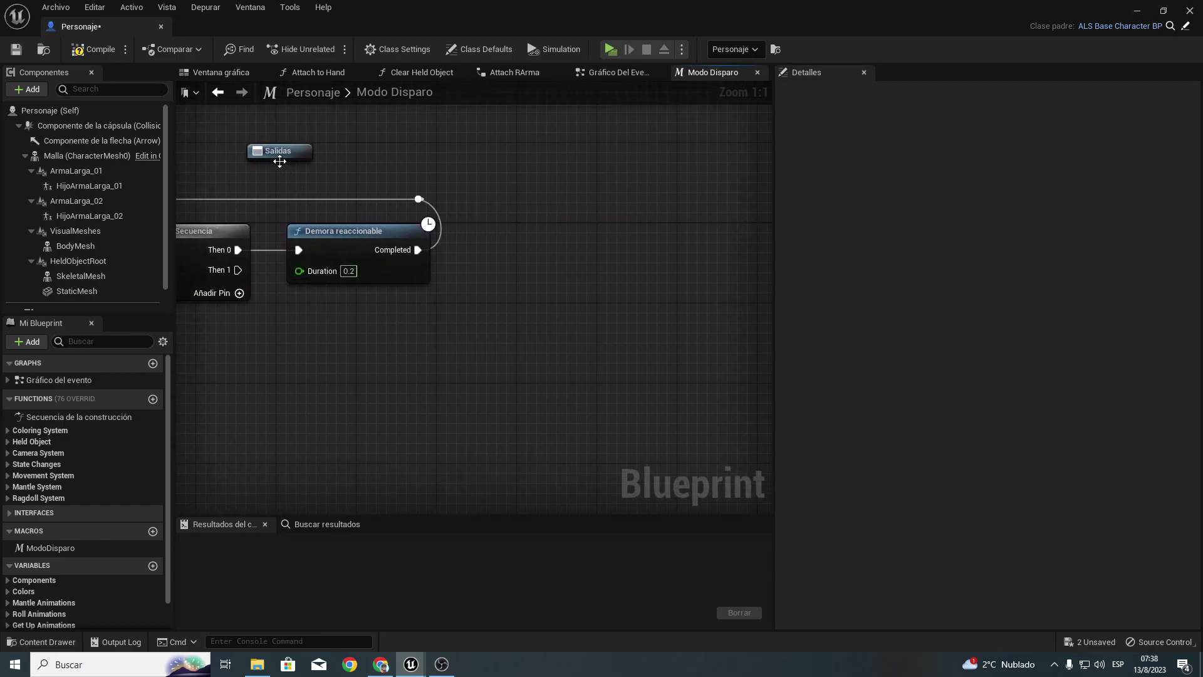
Step: Wire Then 1 to the macro output and rename that output to Salida
left_click_drag(284, 161, 634, 262)
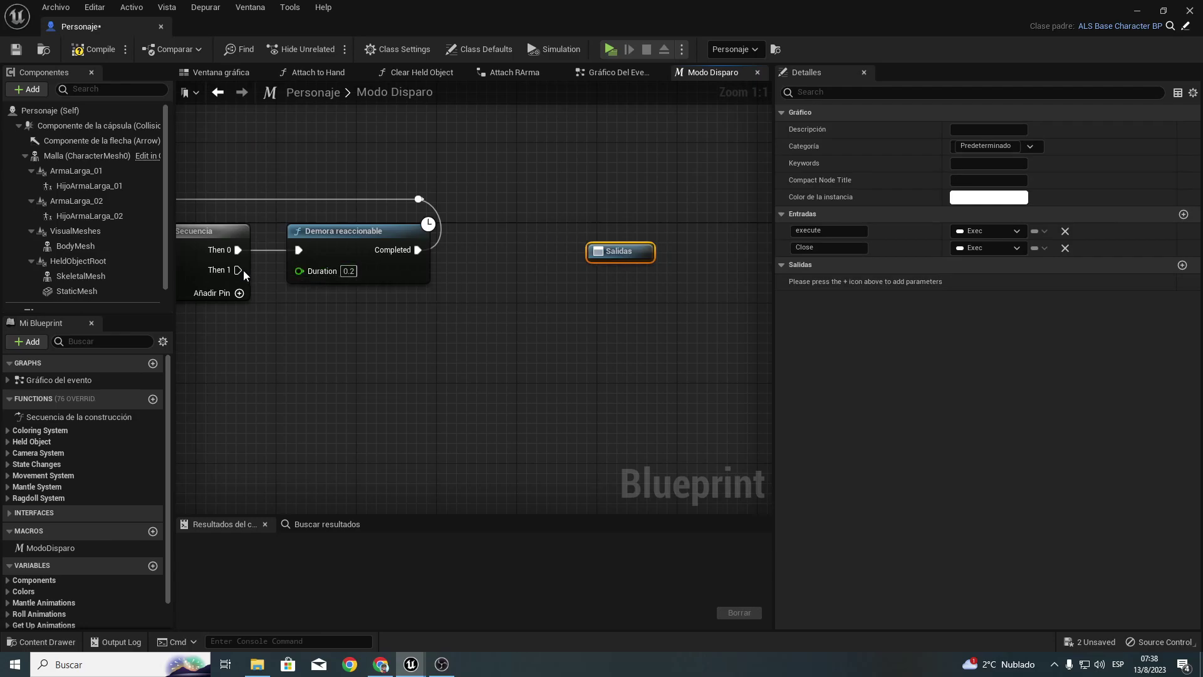
mouse_move(239, 270)
left_mouse_down()
mouse_move(623, 258)
mouse_move(564, 278)
left_mouse_up()
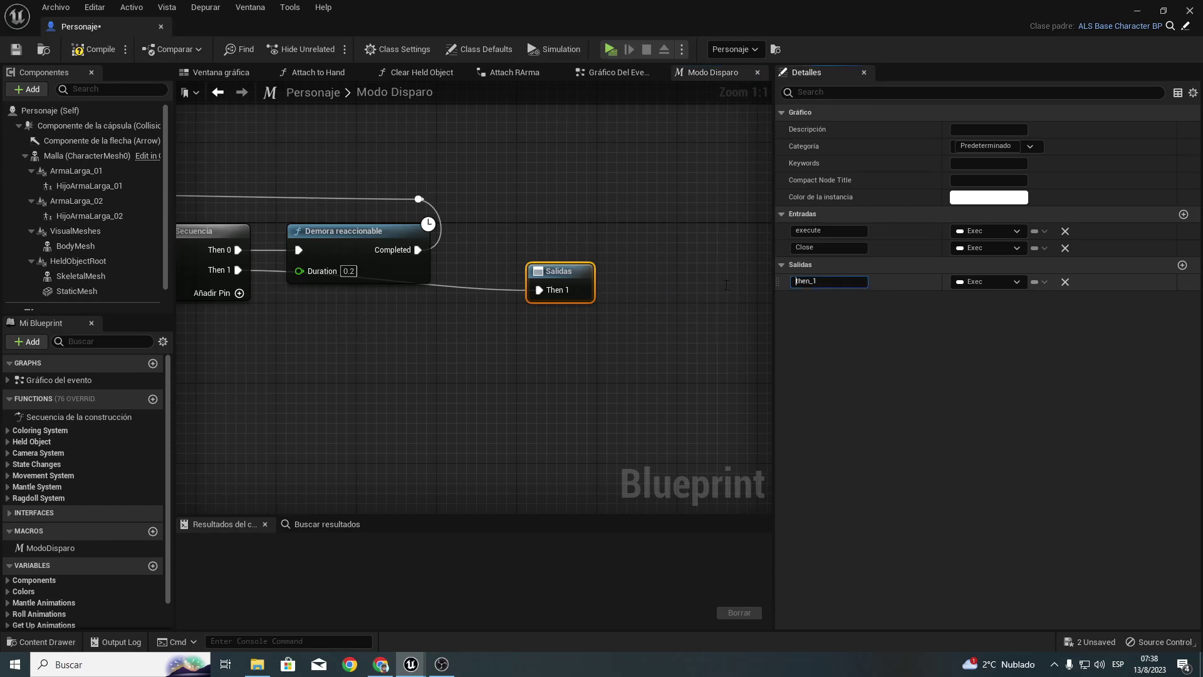
left_click(553, 363)
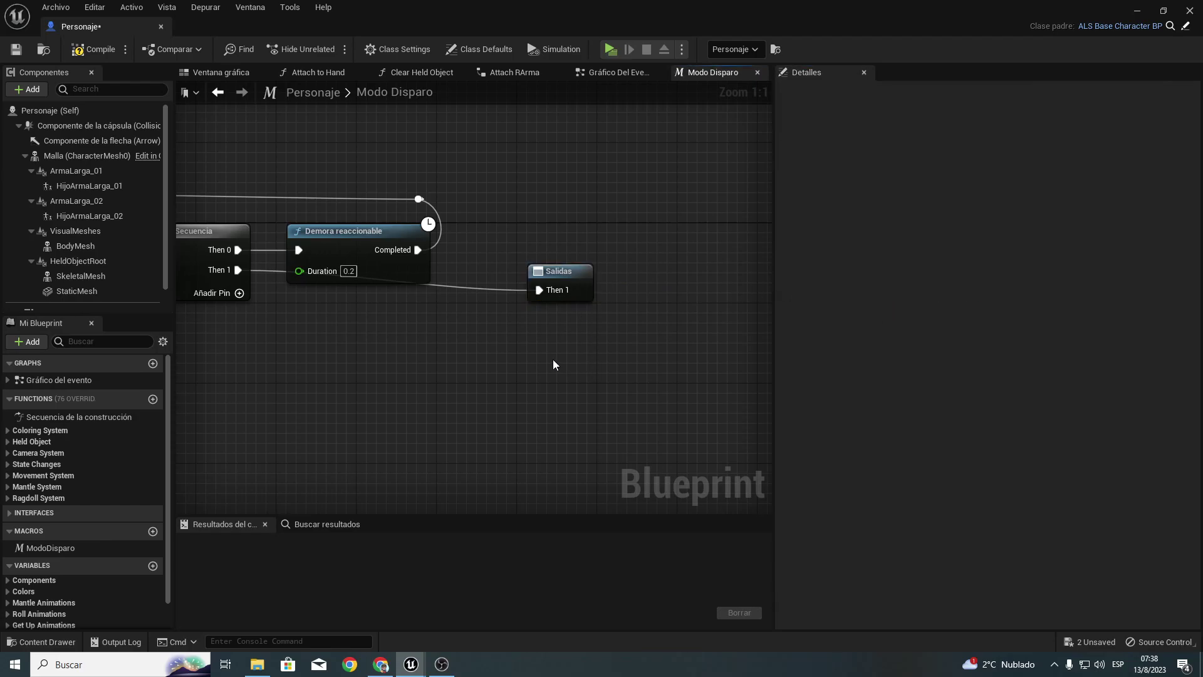
left_click(564, 275)
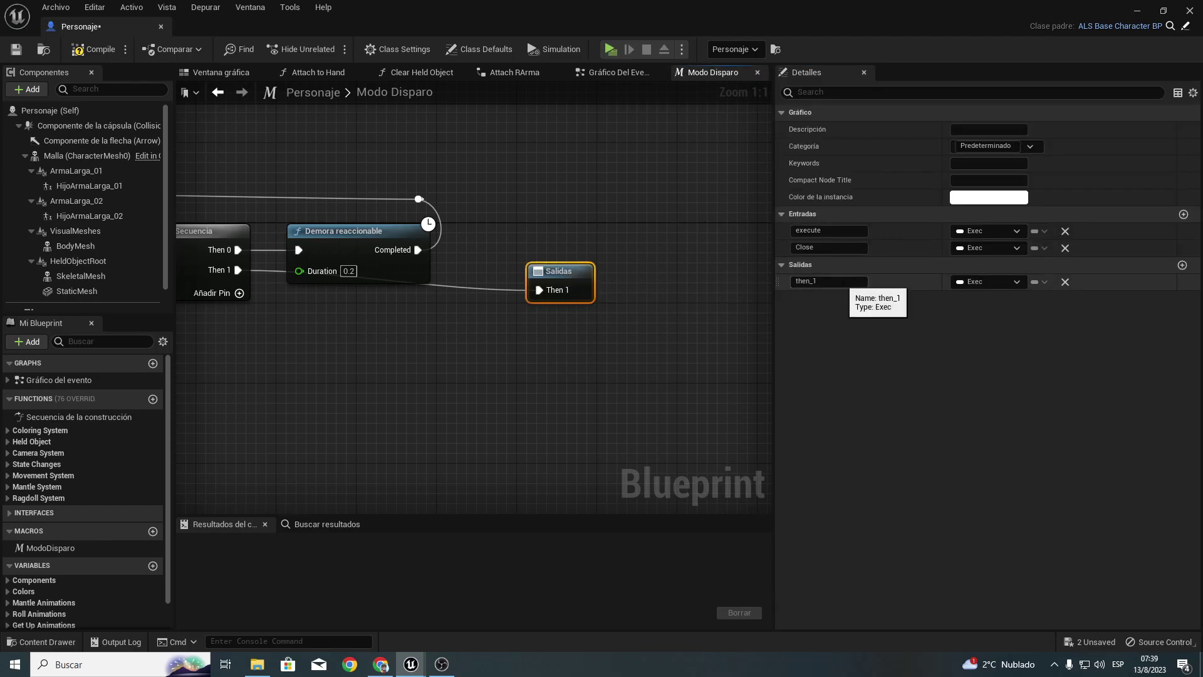
double_click(864, 278)
key("BackSpace")
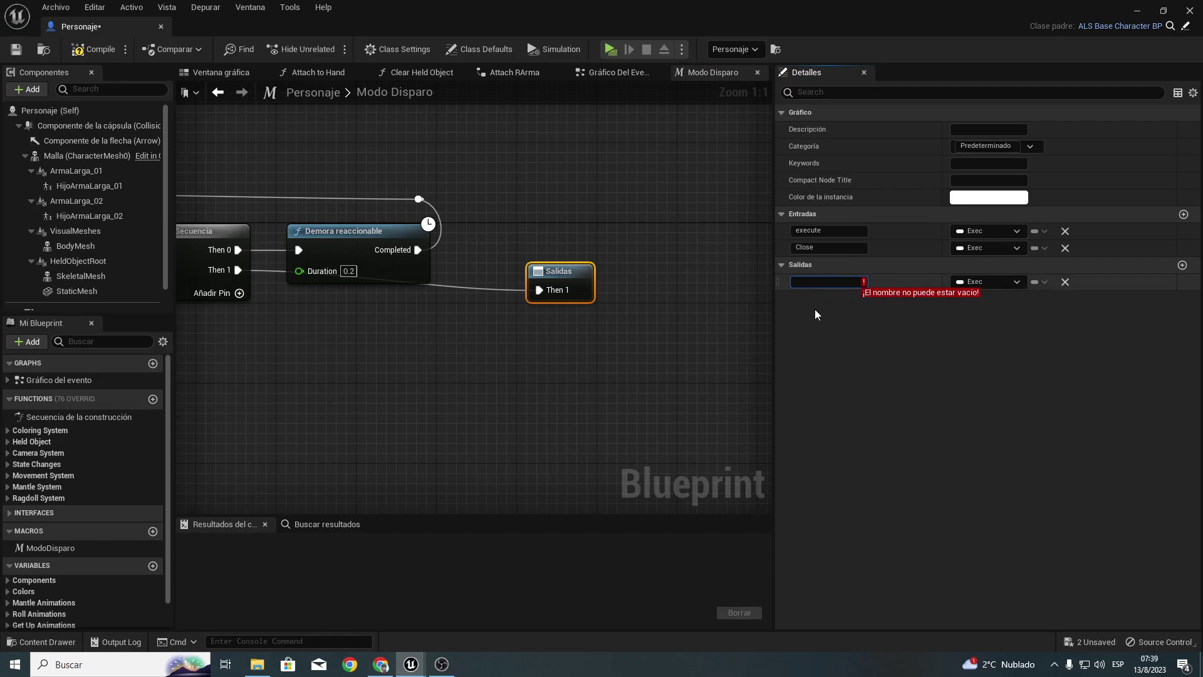
type("Salida")
key("Return")
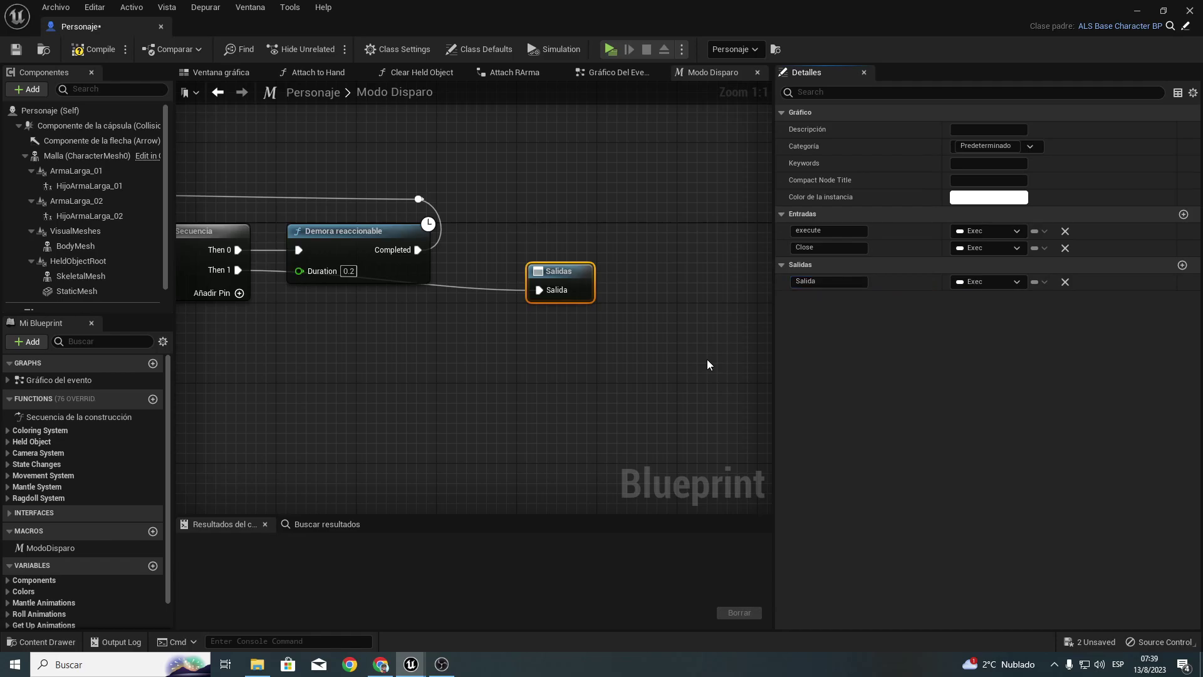
Step: Rename the macro inputs to Detener and Iniciar, then compile and save Personaje
right_click_drag(579, 357, 695, 276)
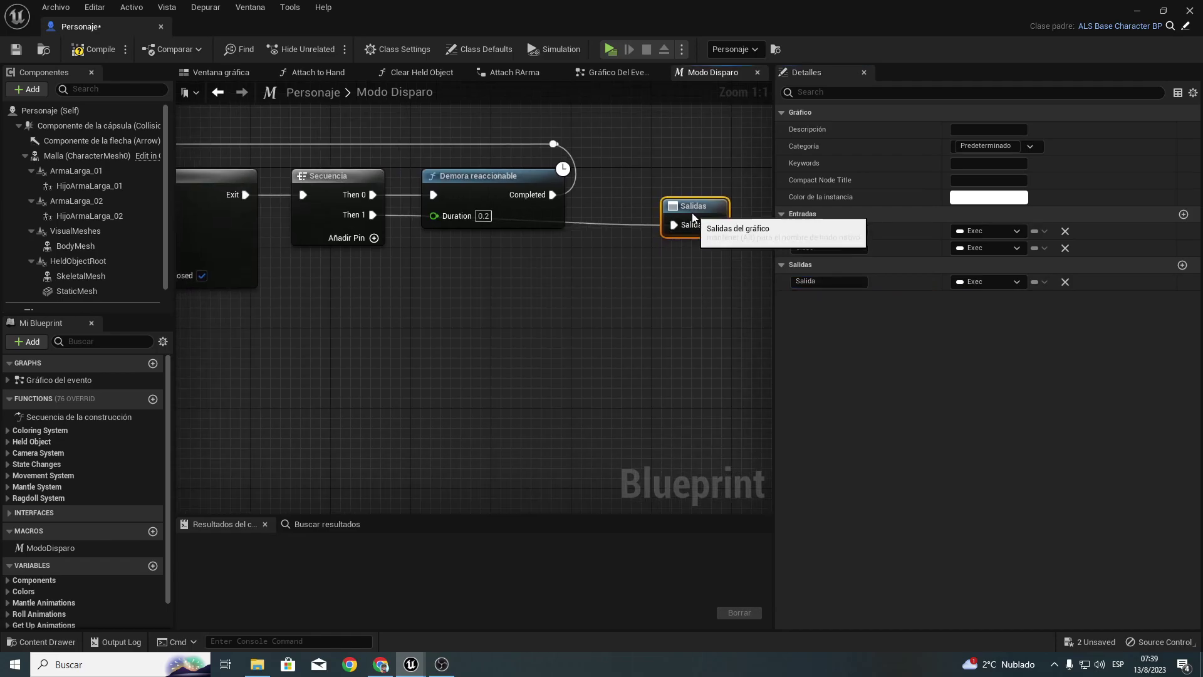
mouse_move(188, 248)
right_mouse_down()
mouse_move(620, 257)
mouse_move(606, 289)
right_mouse_up()
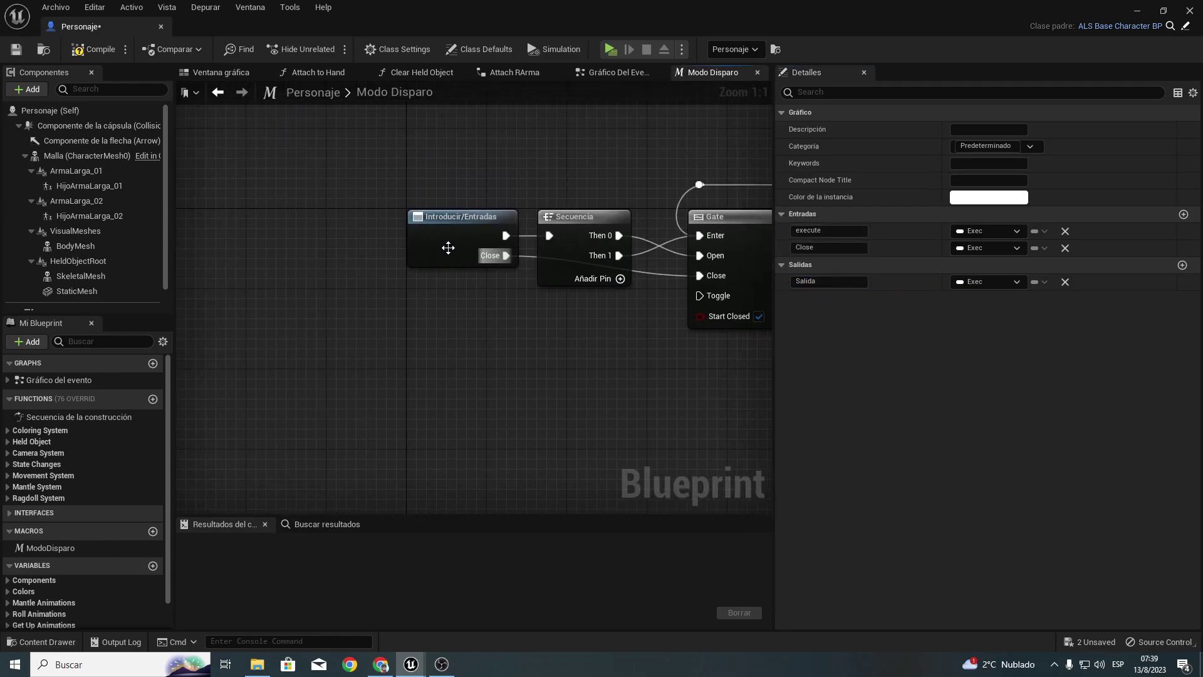
left_click(449, 247)
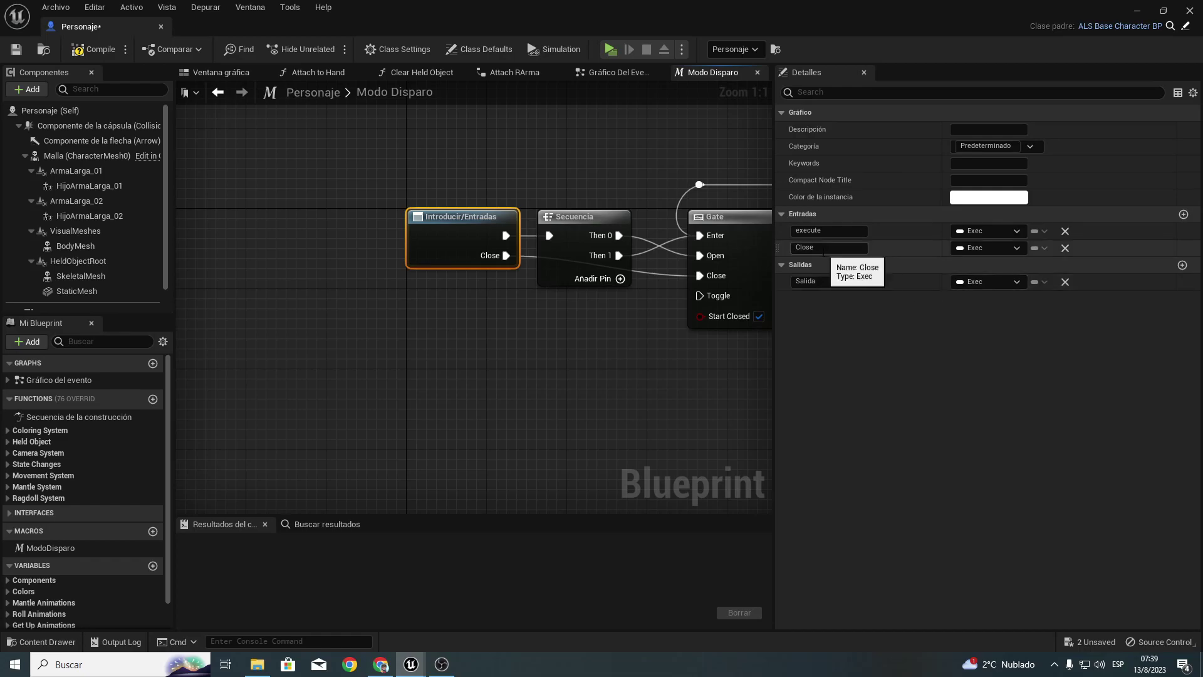
left_click(829, 248)
type("Detene")
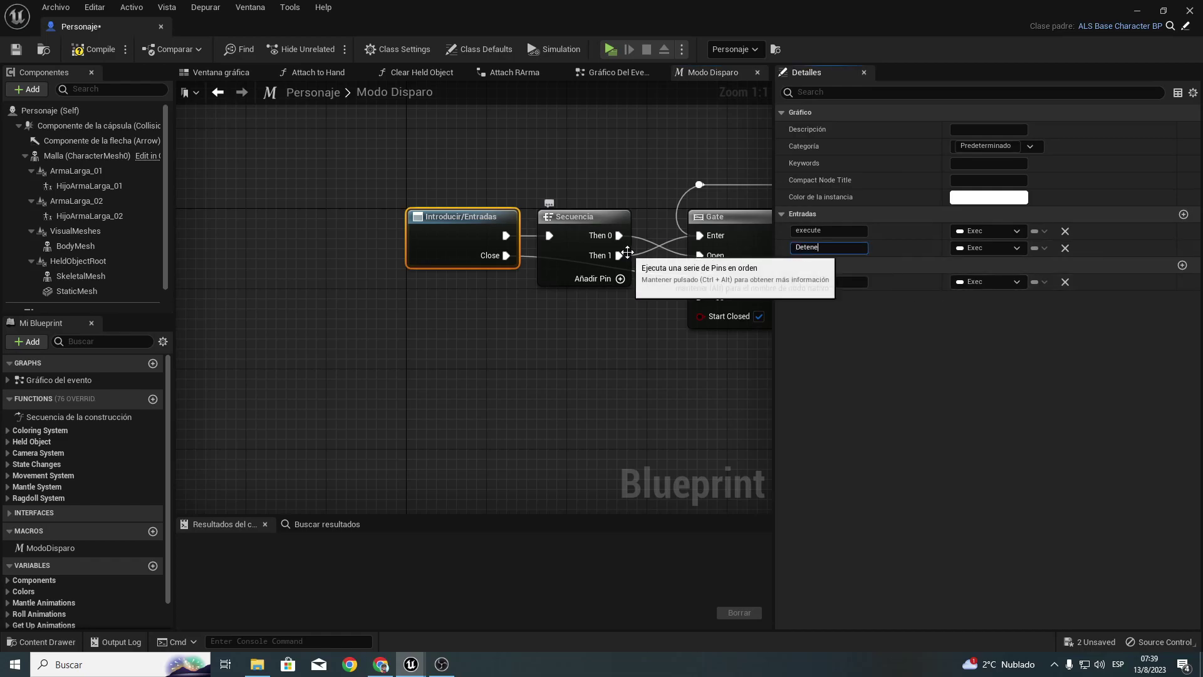
type("r")
left_click(826, 231)
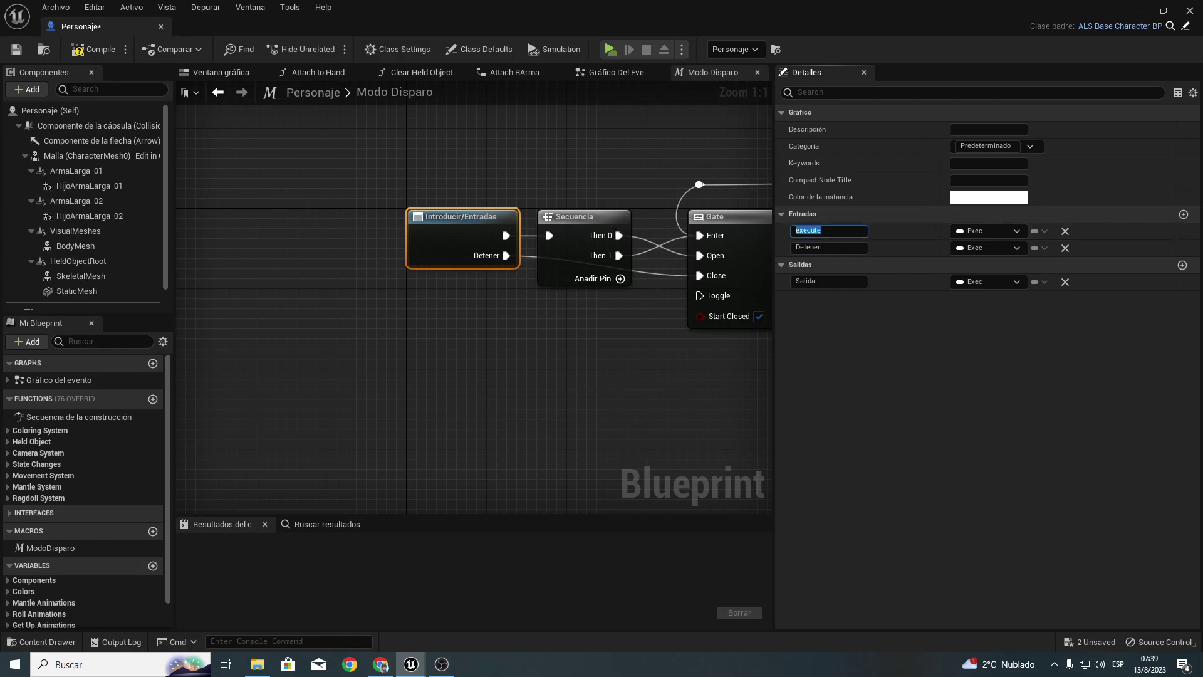
type("Iniciar")
key("Return")
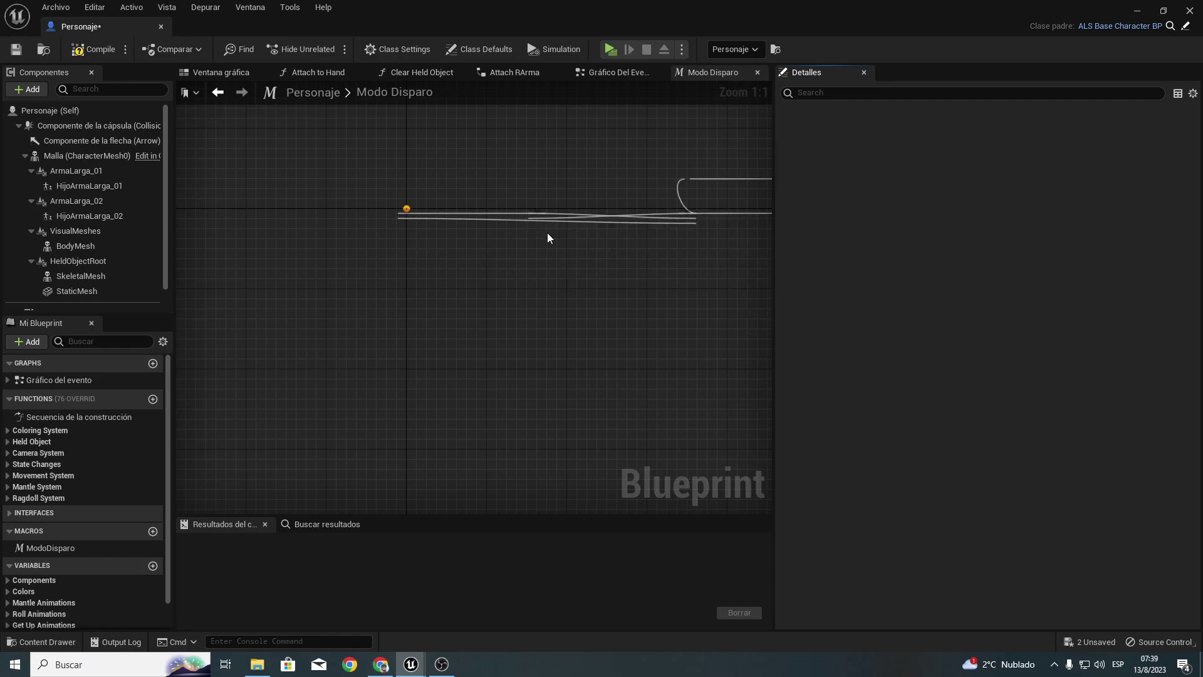
right_click_drag(721, 216, 431, 199)
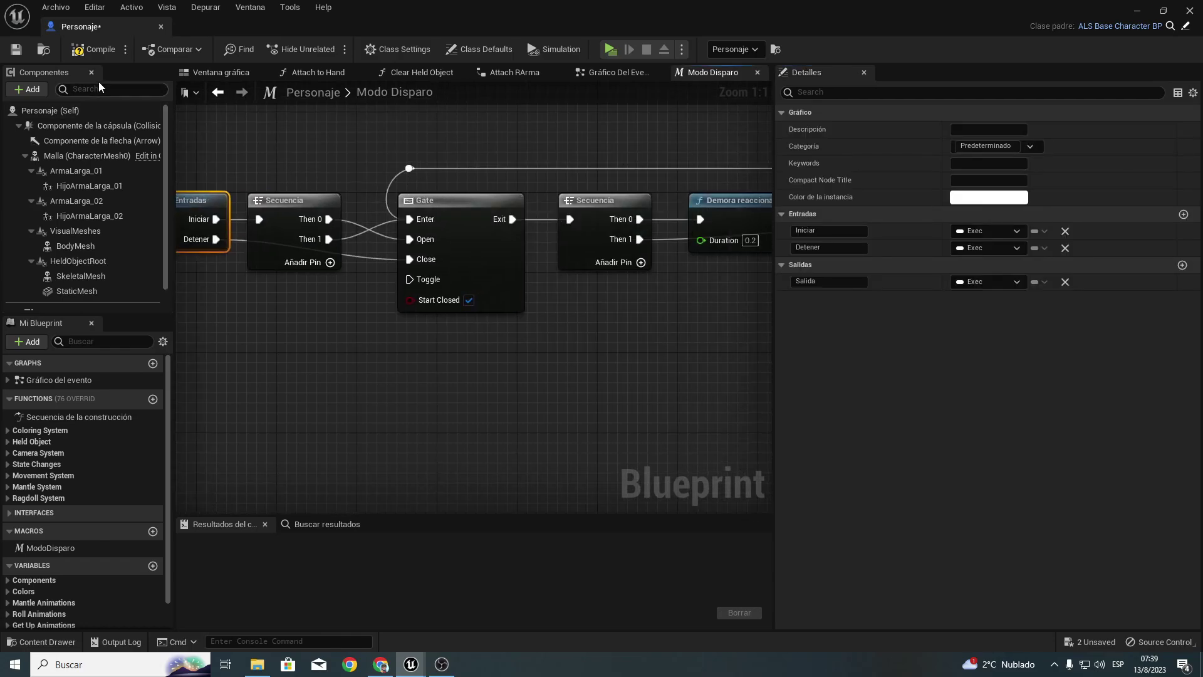
left_click(17, 50)
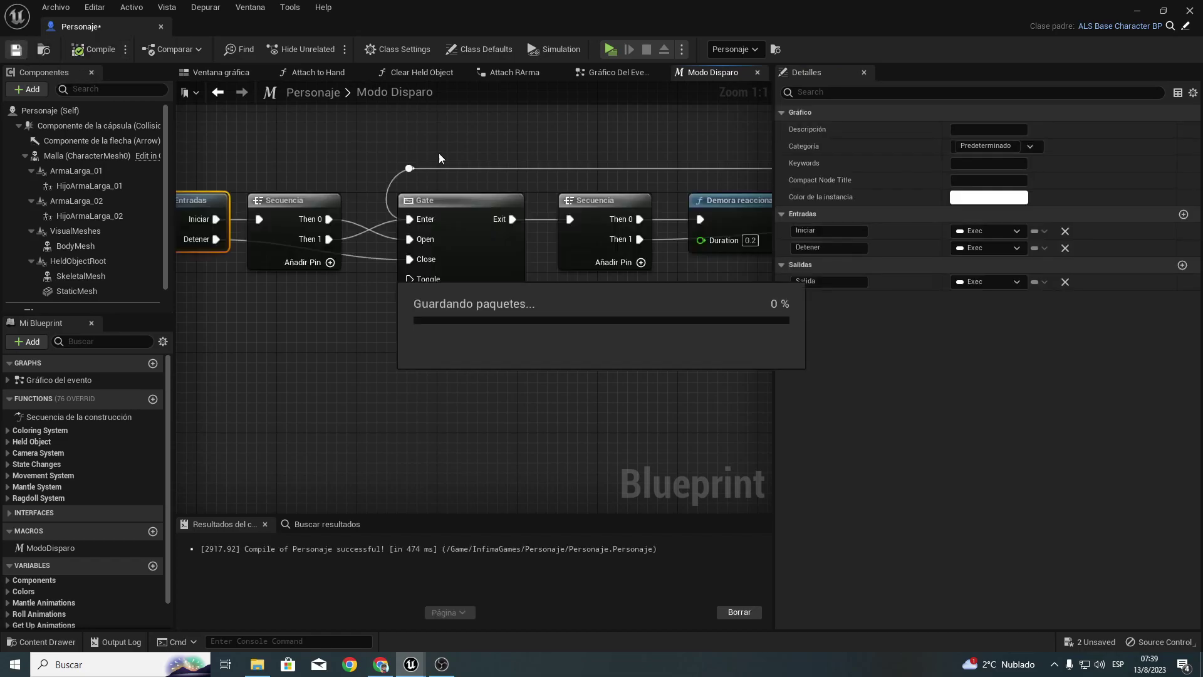
Step: Close the Attach RArma graph and return to the Gráfico Del Evento
left_click(579, 72)
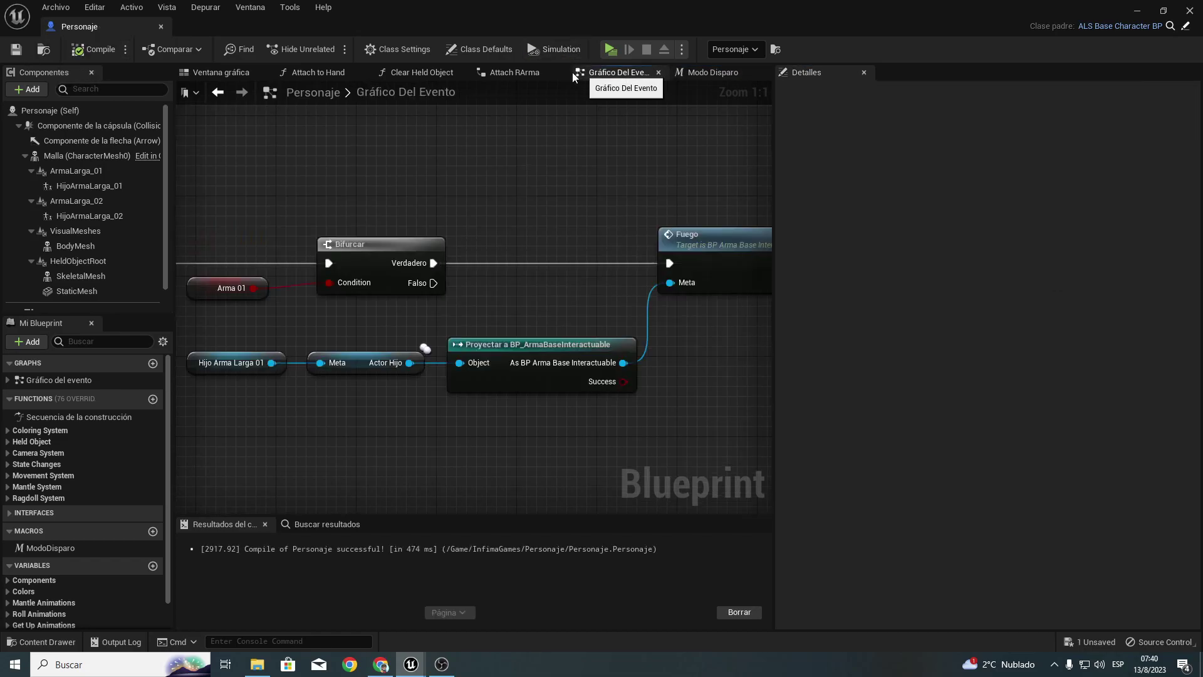
left_click(539, 74)
left_click(558, 73)
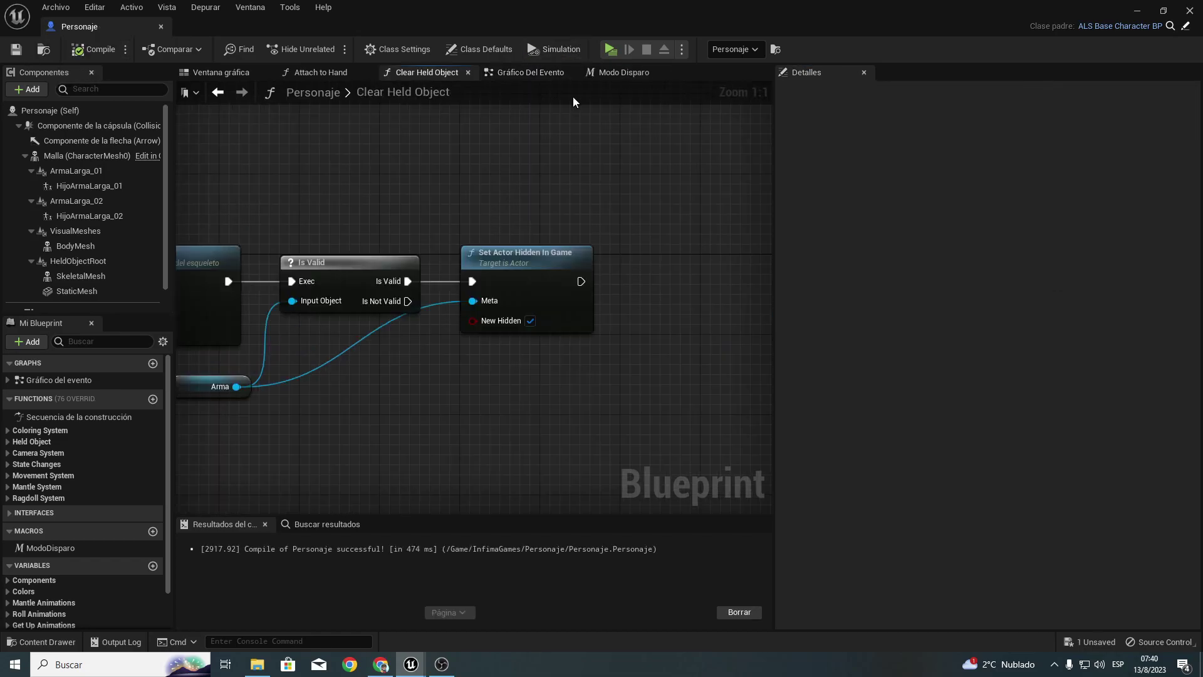
left_click(545, 74)
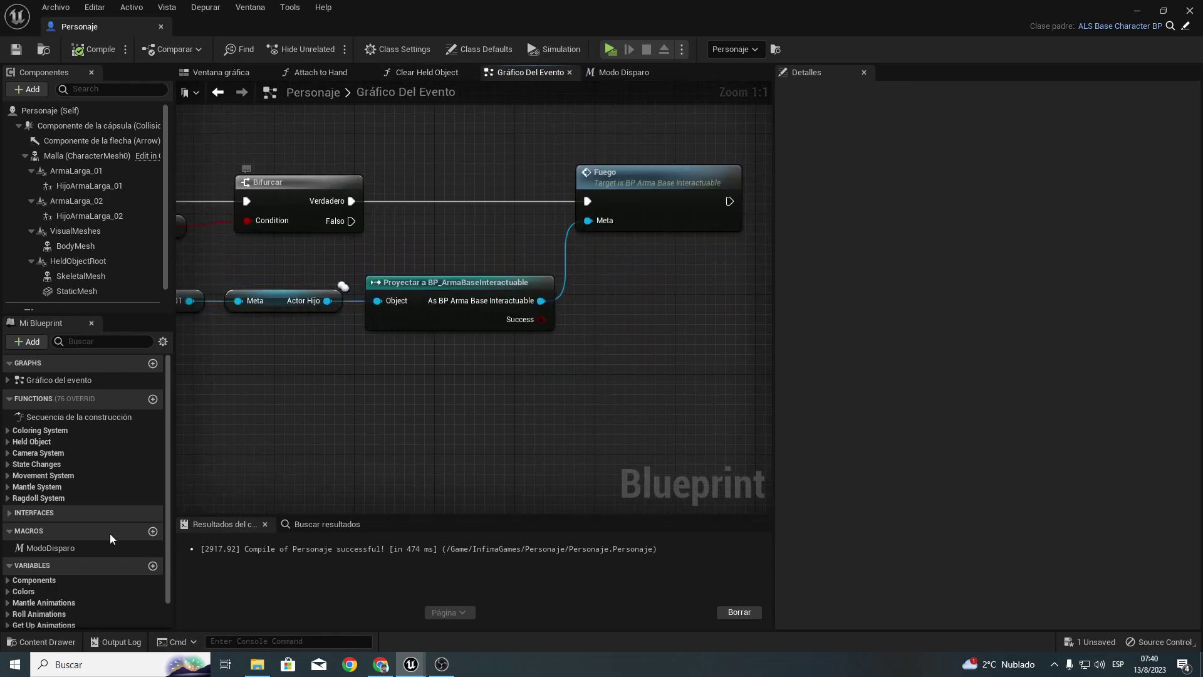
Step: Place Modo Disparo between Bifurcar and Fuego, wiring Verdadero→Iniciar, Salida→Fuego and Released→Detener
left_click_drag(50, 548, 549, 204)
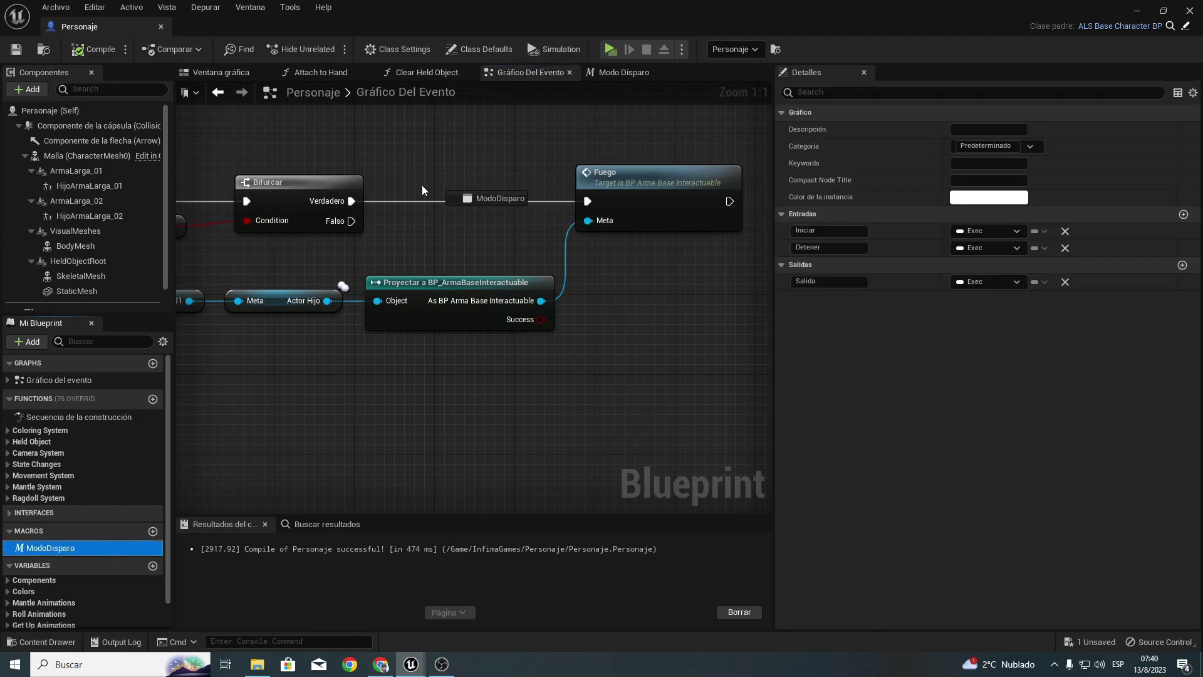
mouse_move(423, 185)
left_mouse_down()
mouse_move(438, 182)
mouse_move(349, 200)
left_mouse_up()
left_click_drag(530, 201, 589, 203)
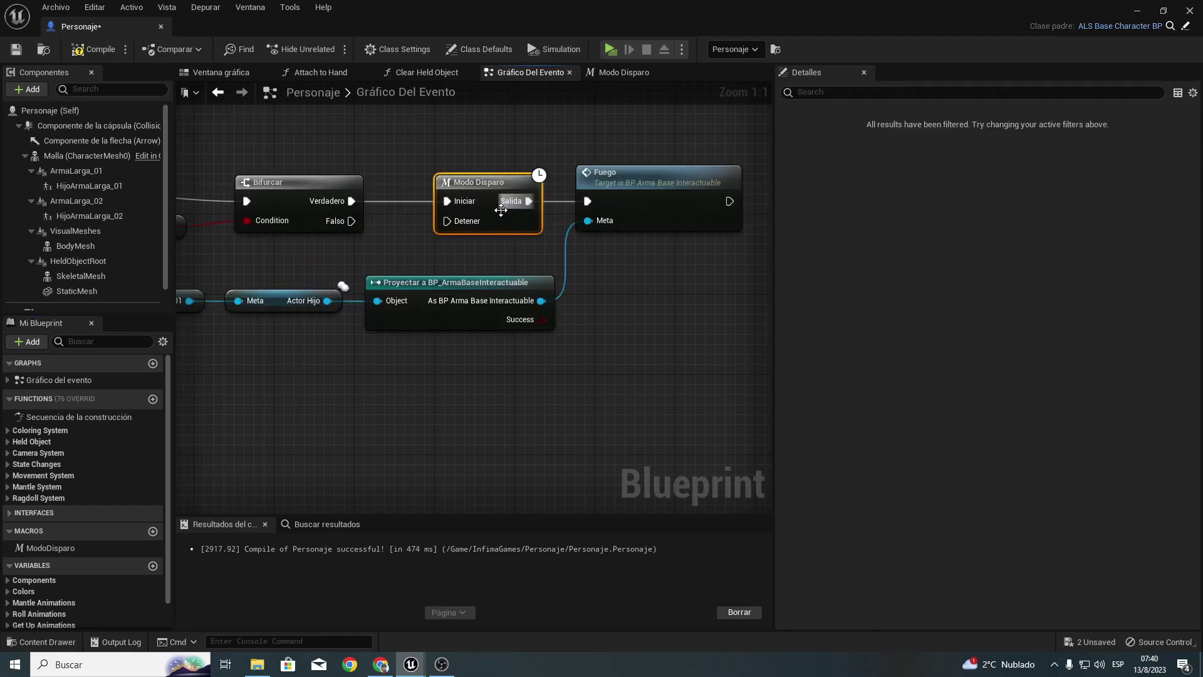
right_click_drag(497, 216, 685, 208)
left_click_drag(638, 213, 246, 213)
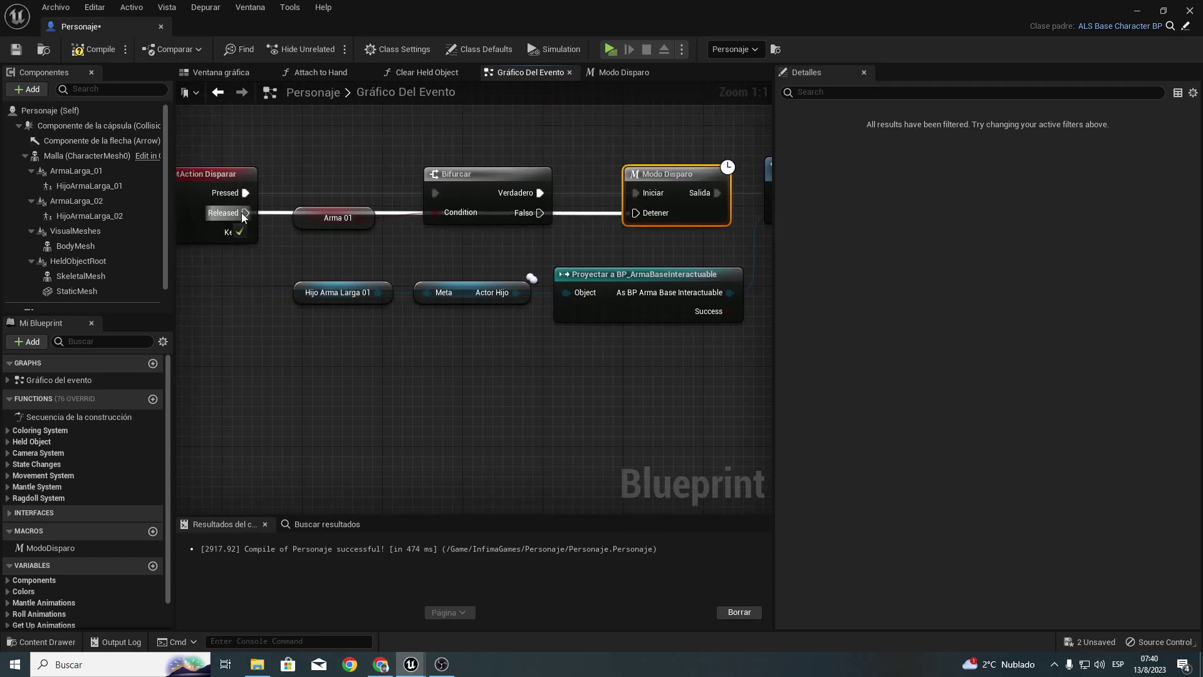
Step: Compile, play-test crouching and continuous rifle fire, then stop and pan to the Fuego node
left_click(122, 56)
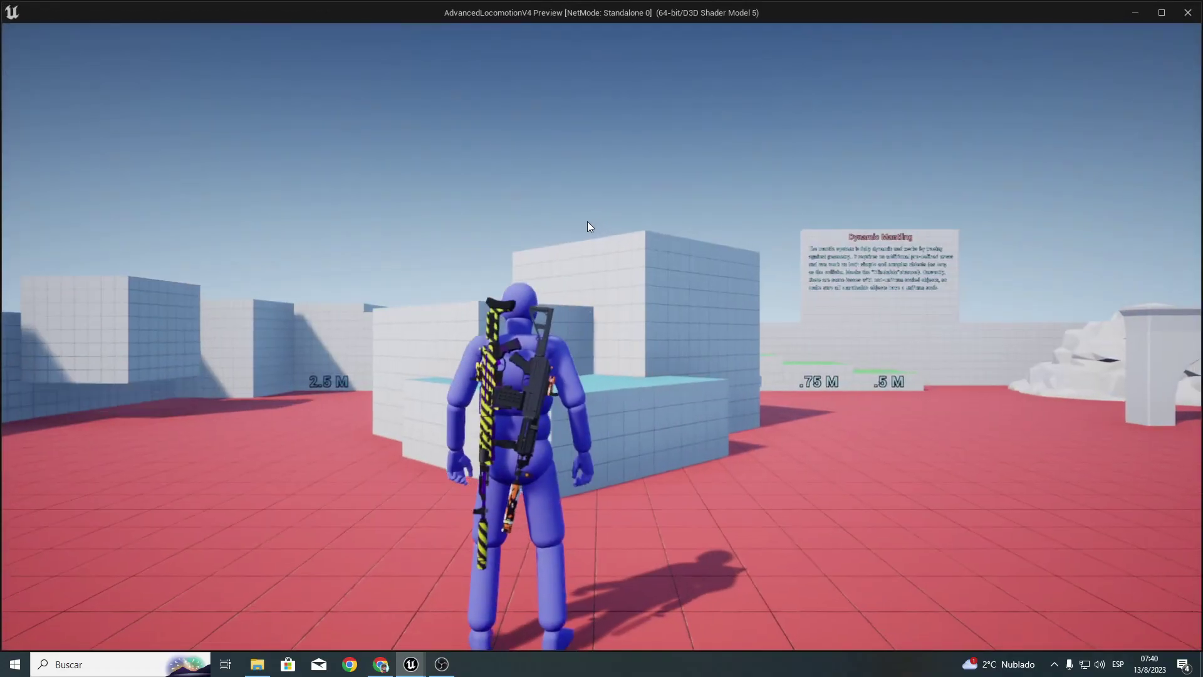
key("c")
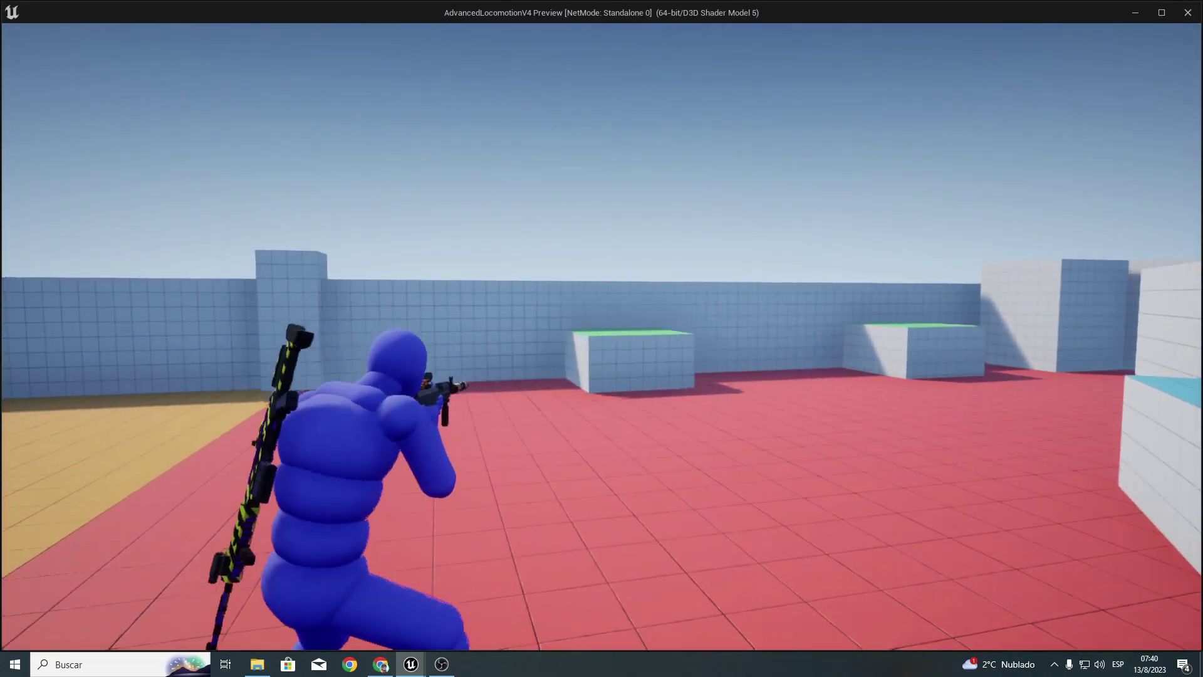
key("c")
key("c")
key("c")
key("c")
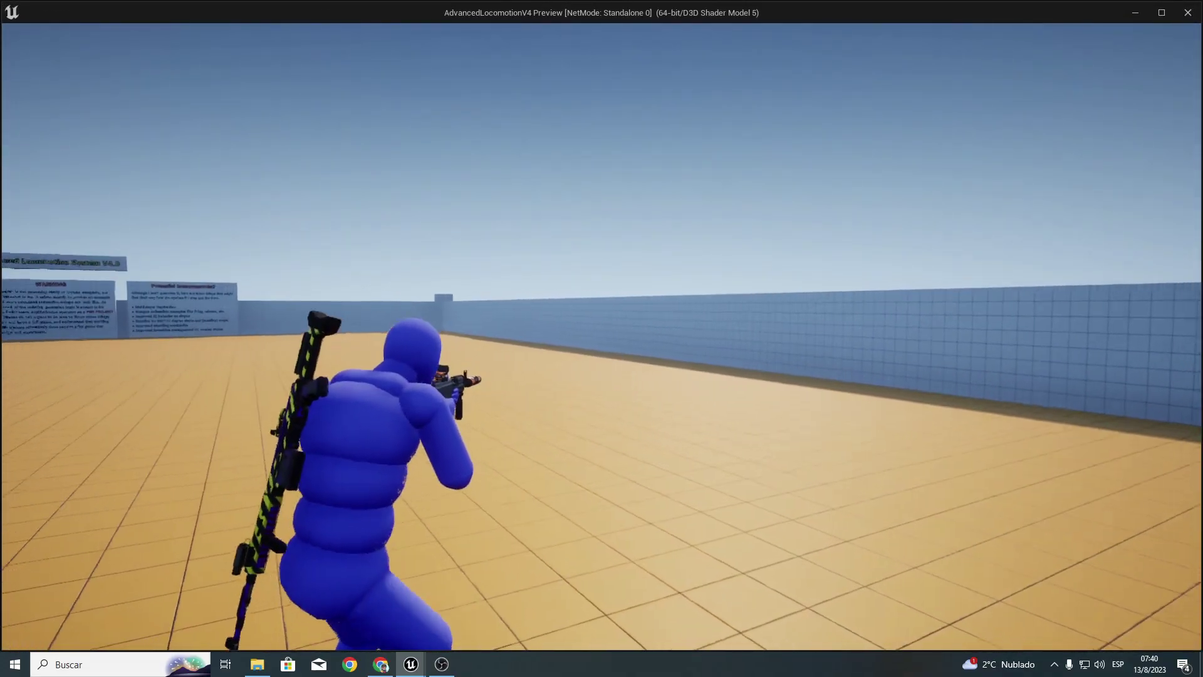
left_click(602, 338)
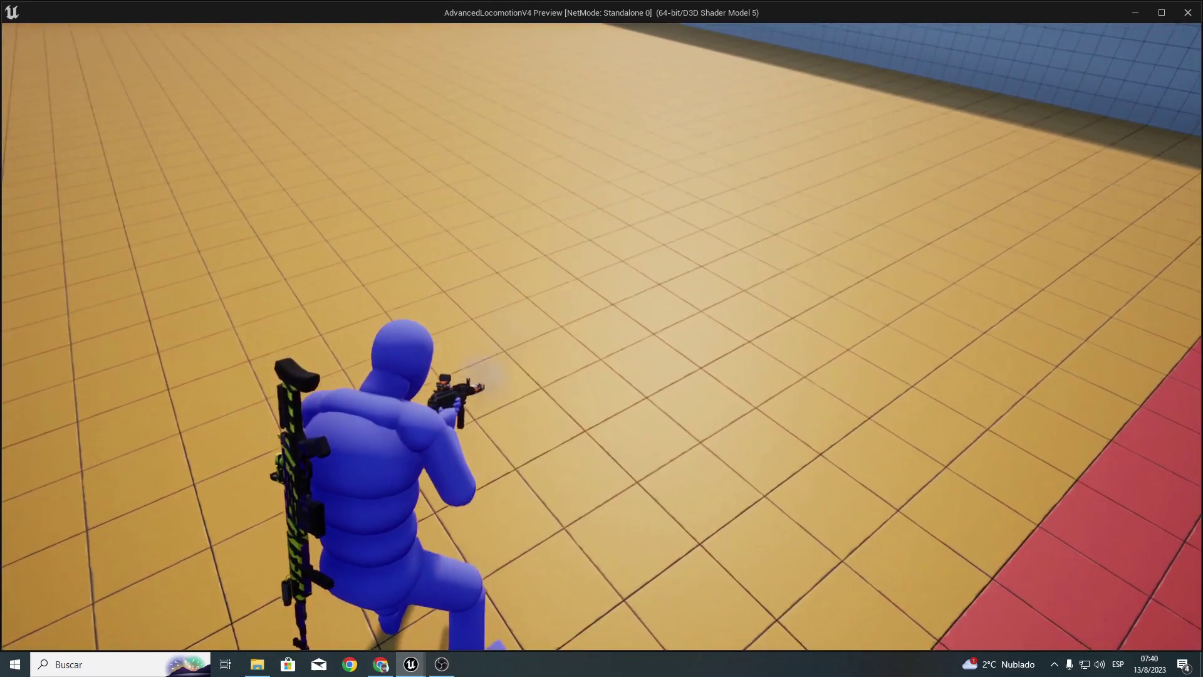
key("c")
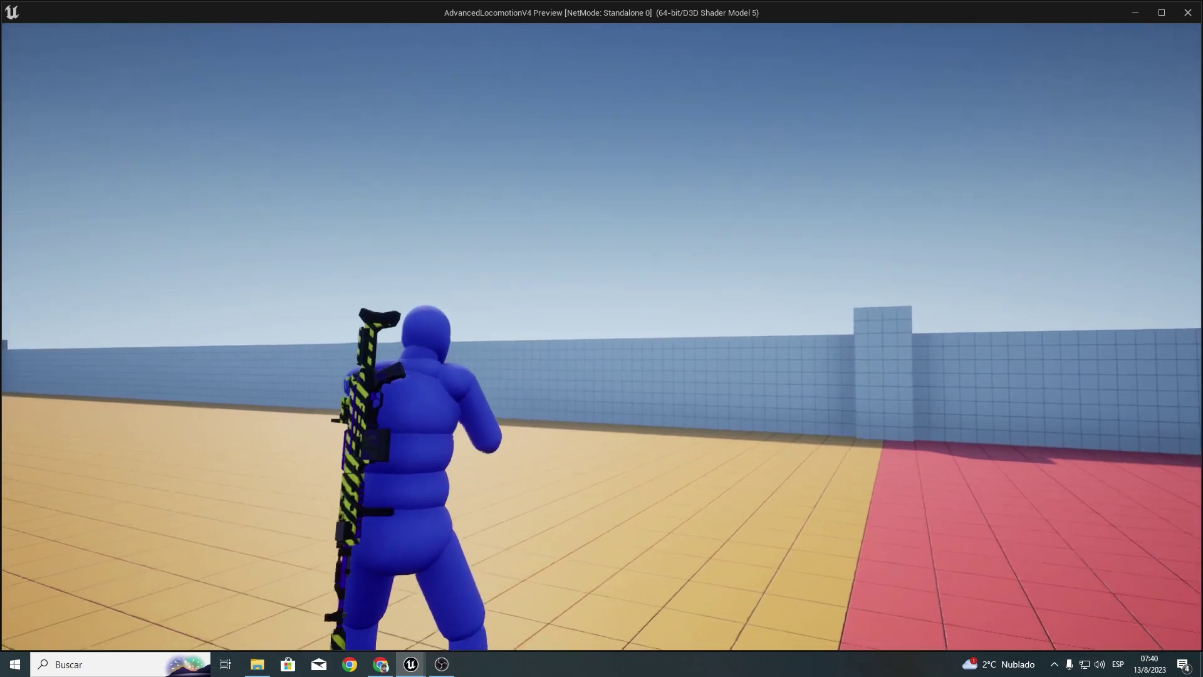
key("Escape")
right_click_drag(533, 295, 298, 300)
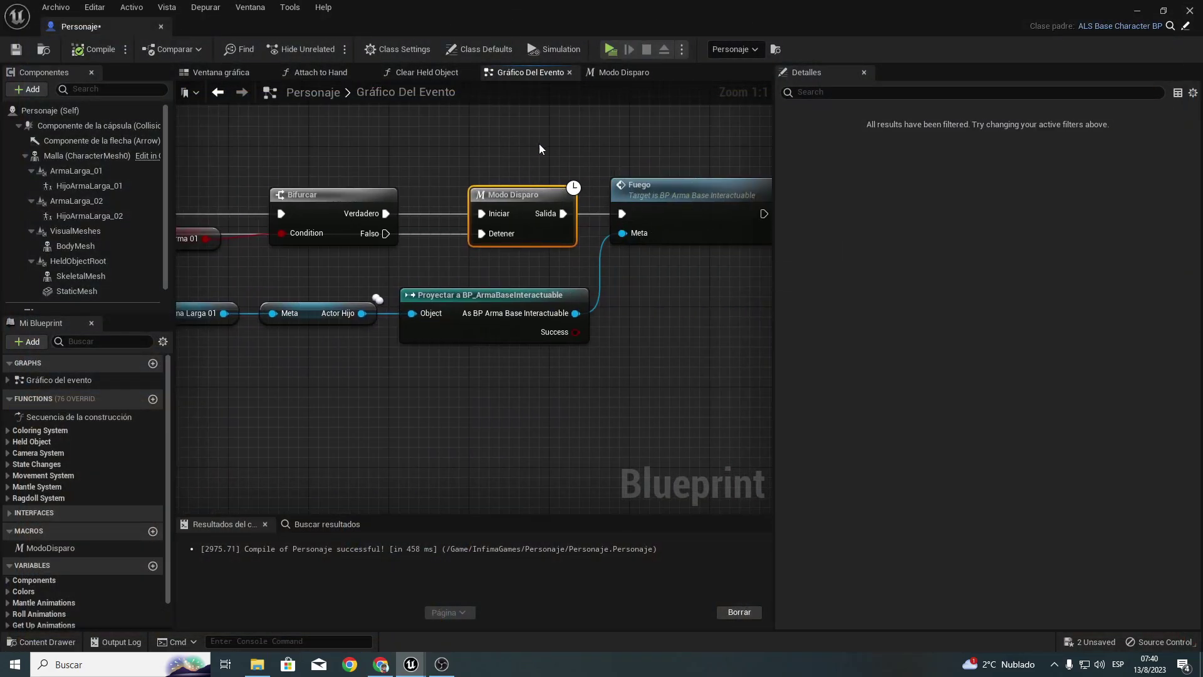
Step: Set the Demora reaccionable Duration inside Modo Disparo to 1.0 and recompile
double_click(493, 197)
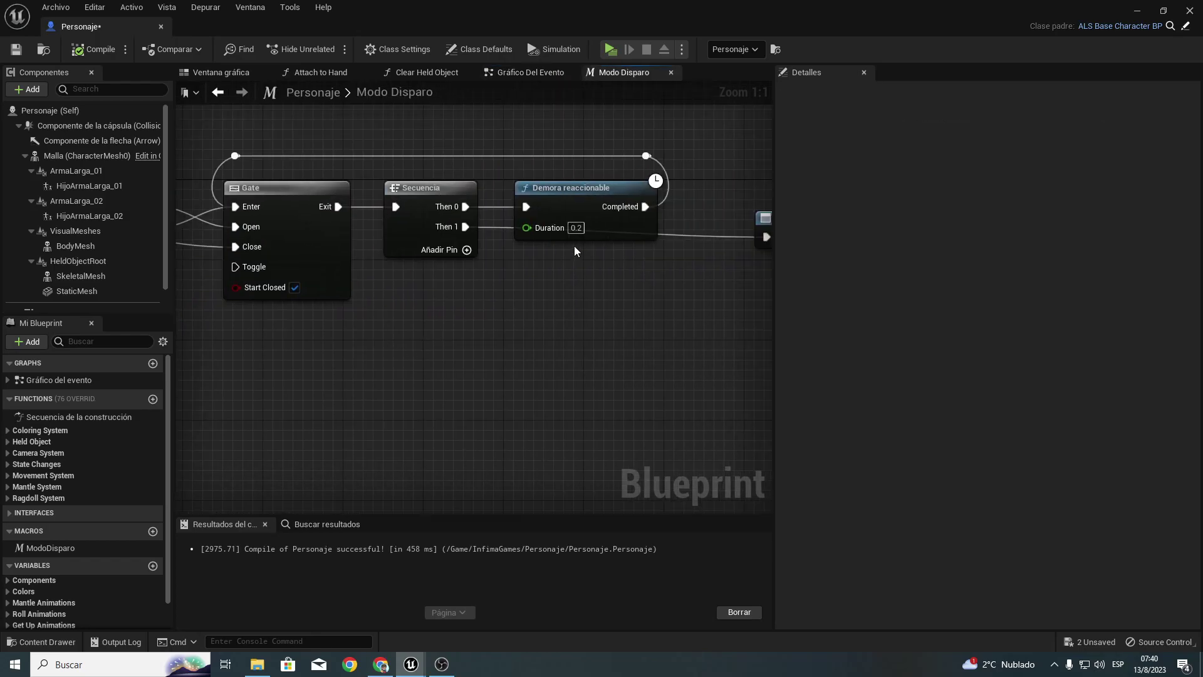
left_click(575, 227)
type("1")
key("Return")
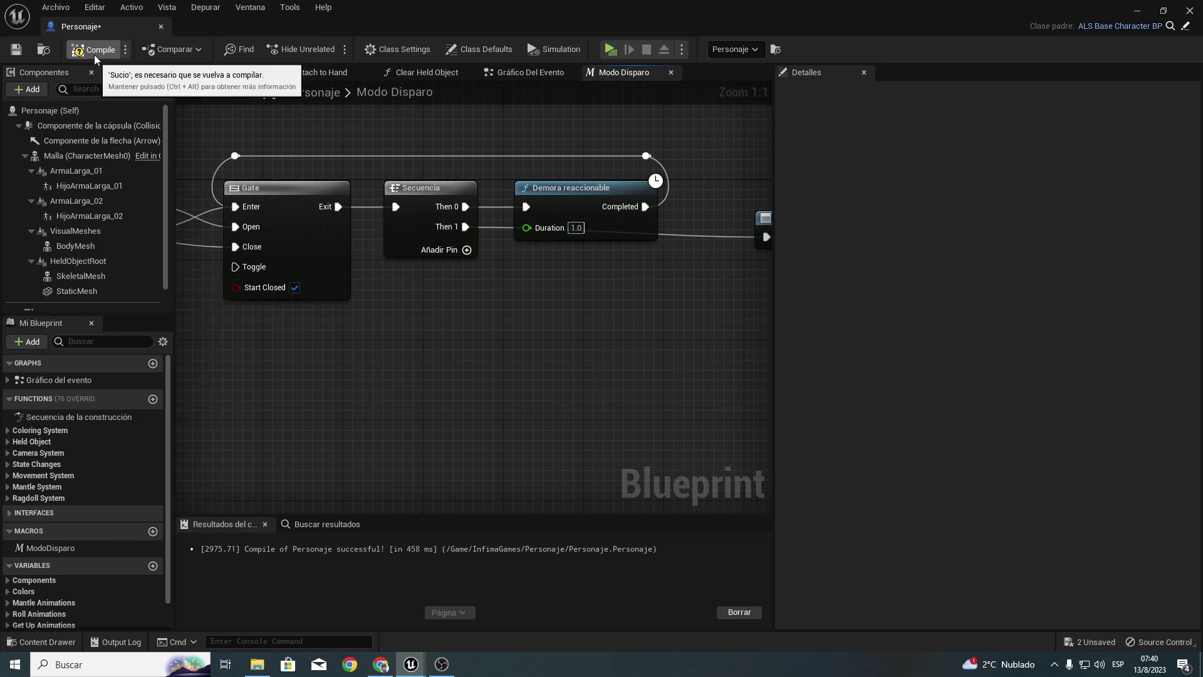
left_click(95, 57)
Step: Play-test the new 1.0-second firing delay with the rifle, then stop playing
left_click(609, 50)
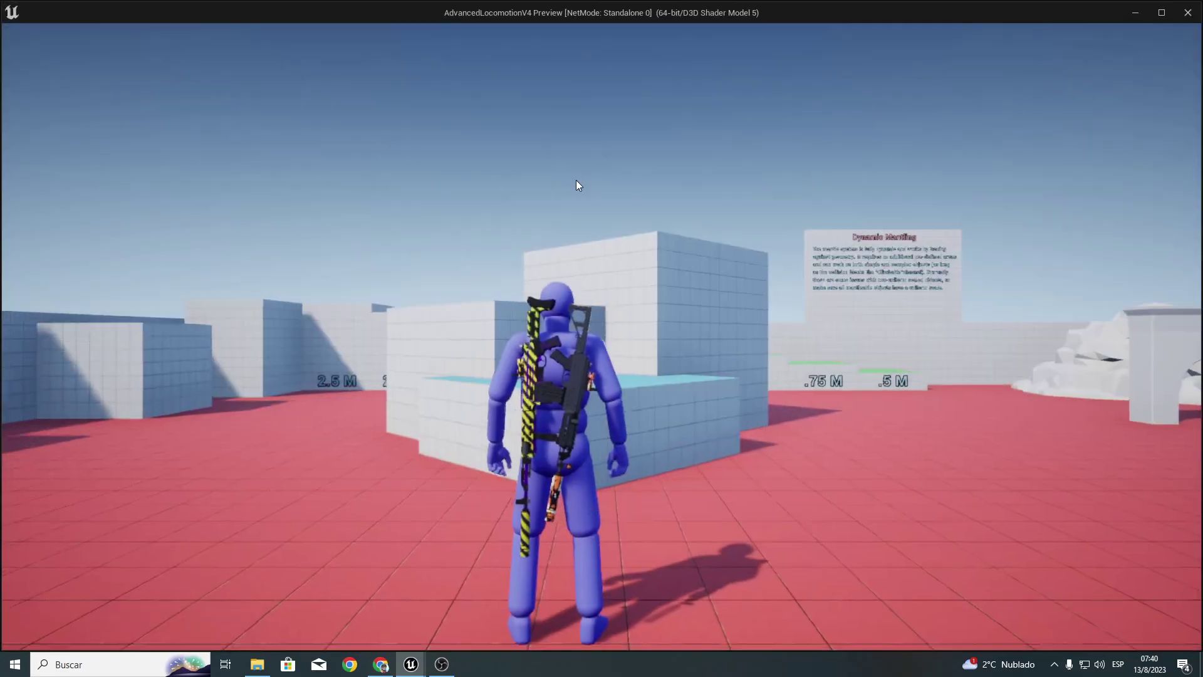
left_click(576, 179)
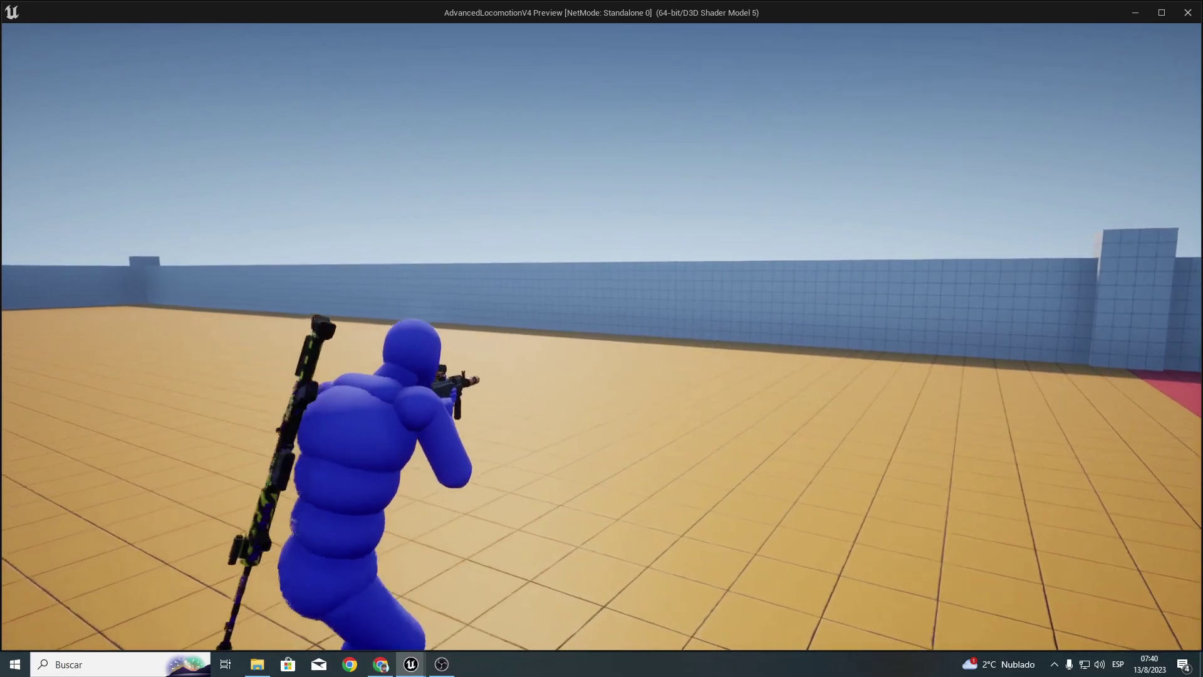
key("Escape")
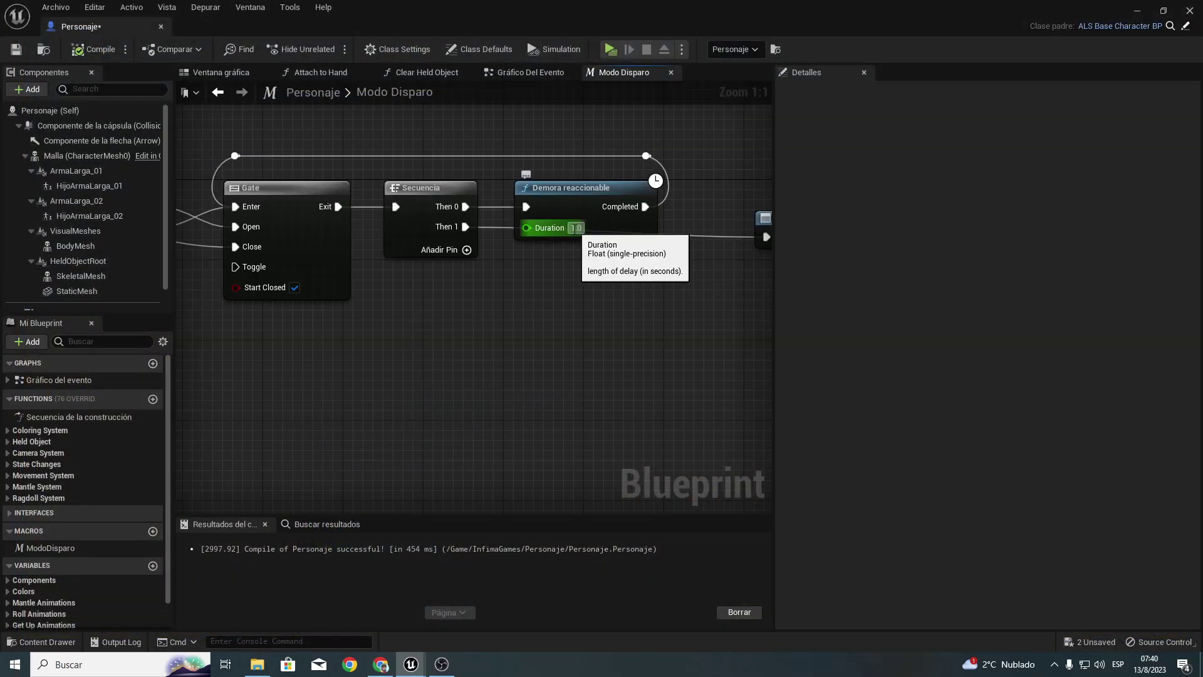
Step: Set the Demora reaccionable Duration to 0.1, recompile, and play-test faster rifle fire
left_click(574, 228)
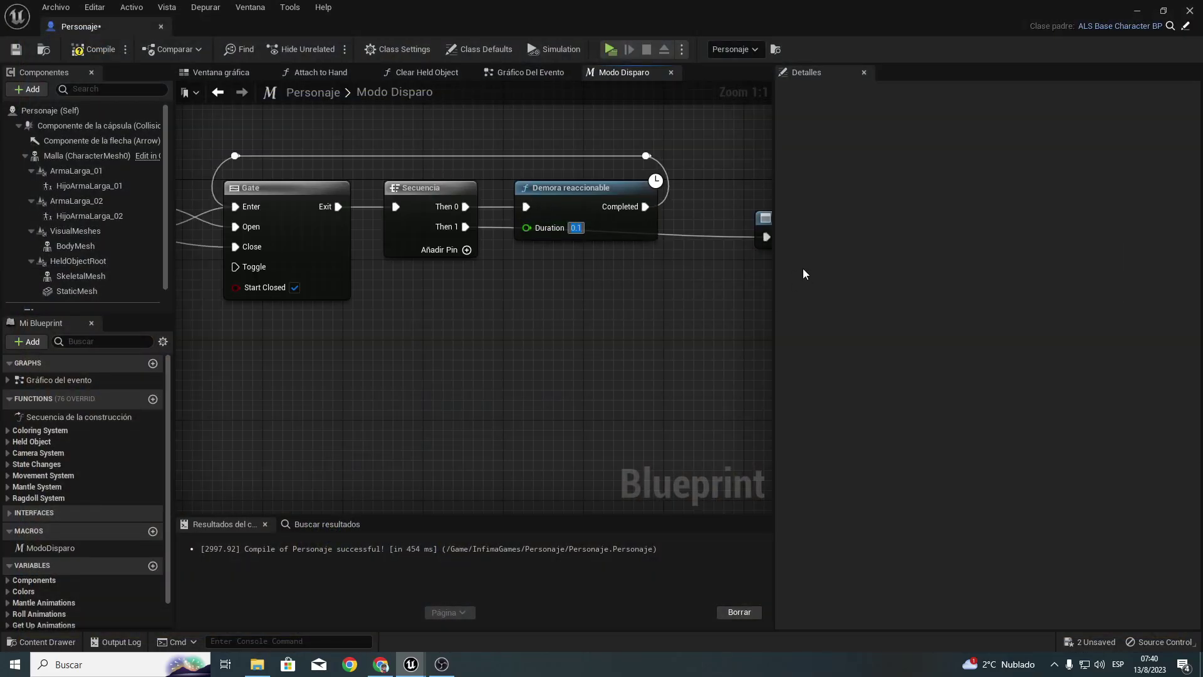
left_click(94, 48)
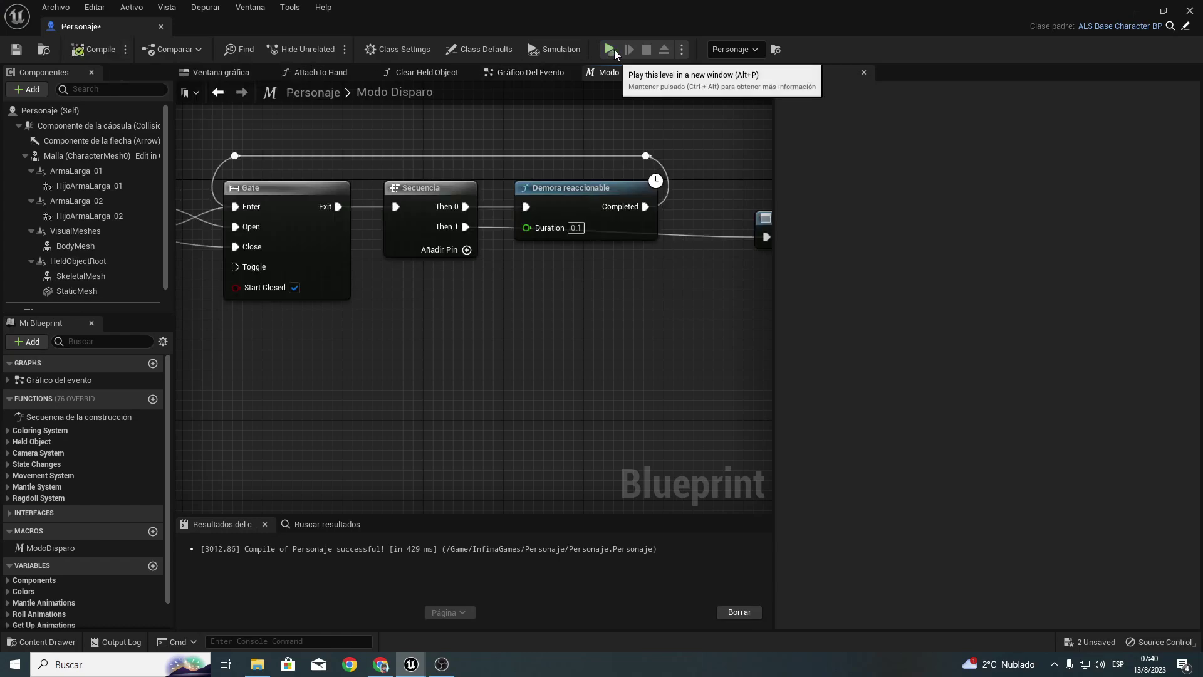
left_click(611, 50)
key("c")
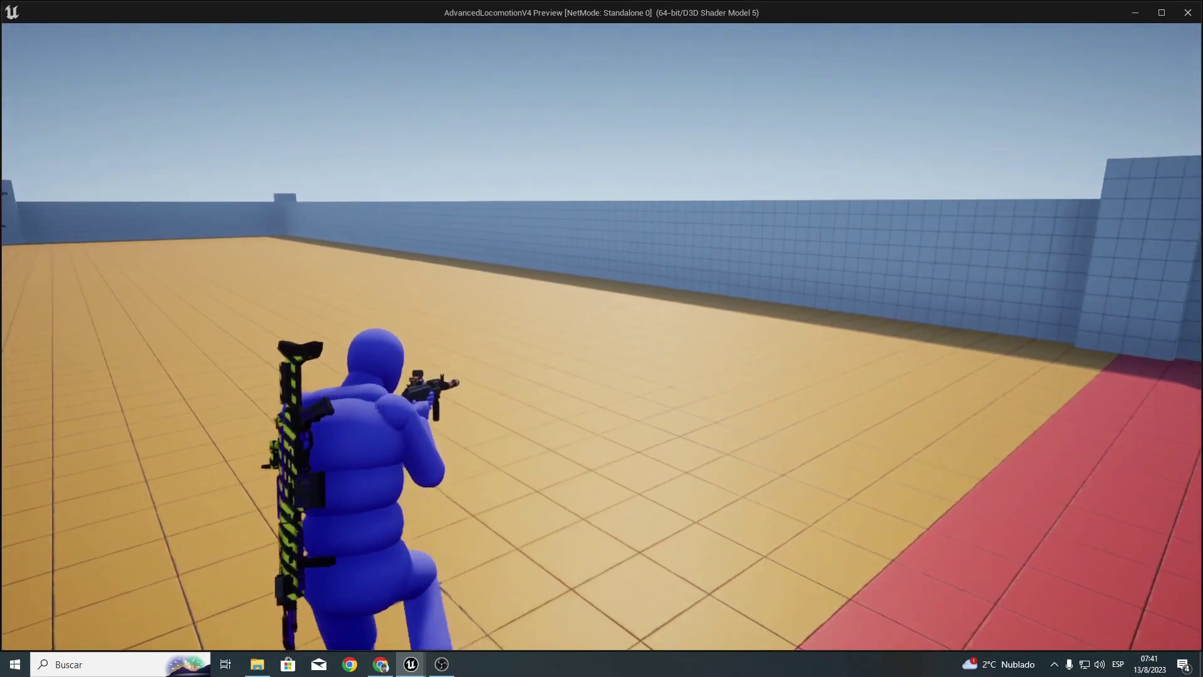
left_click(602, 338)
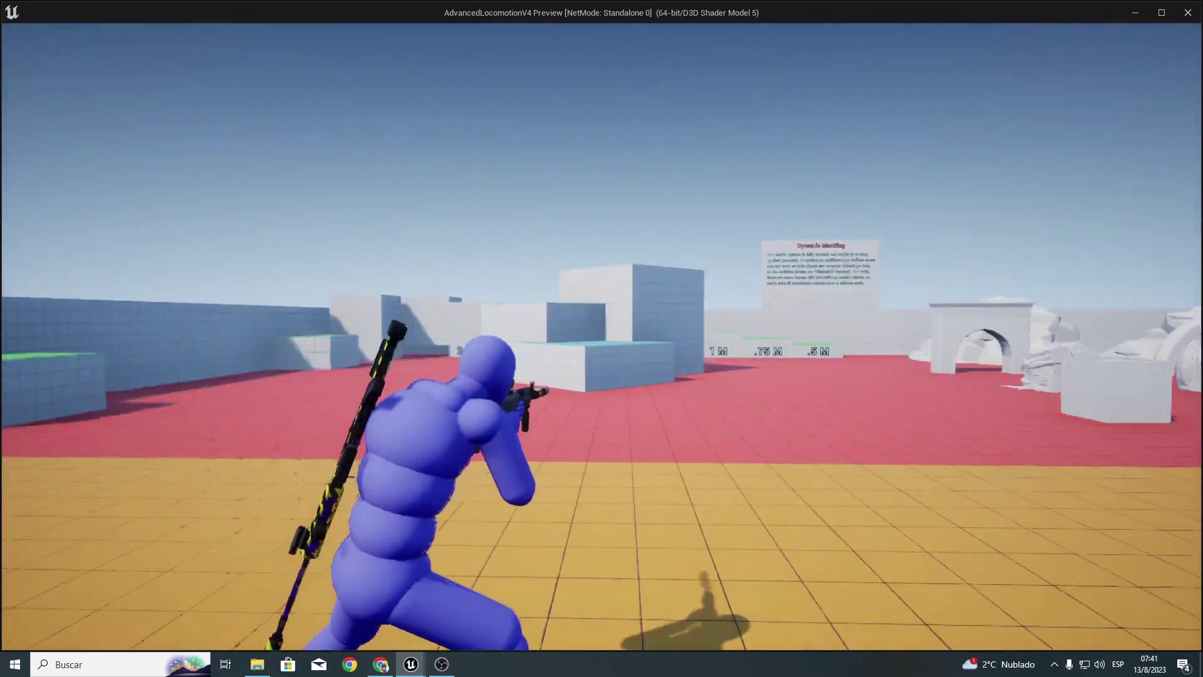
left_click(602, 338)
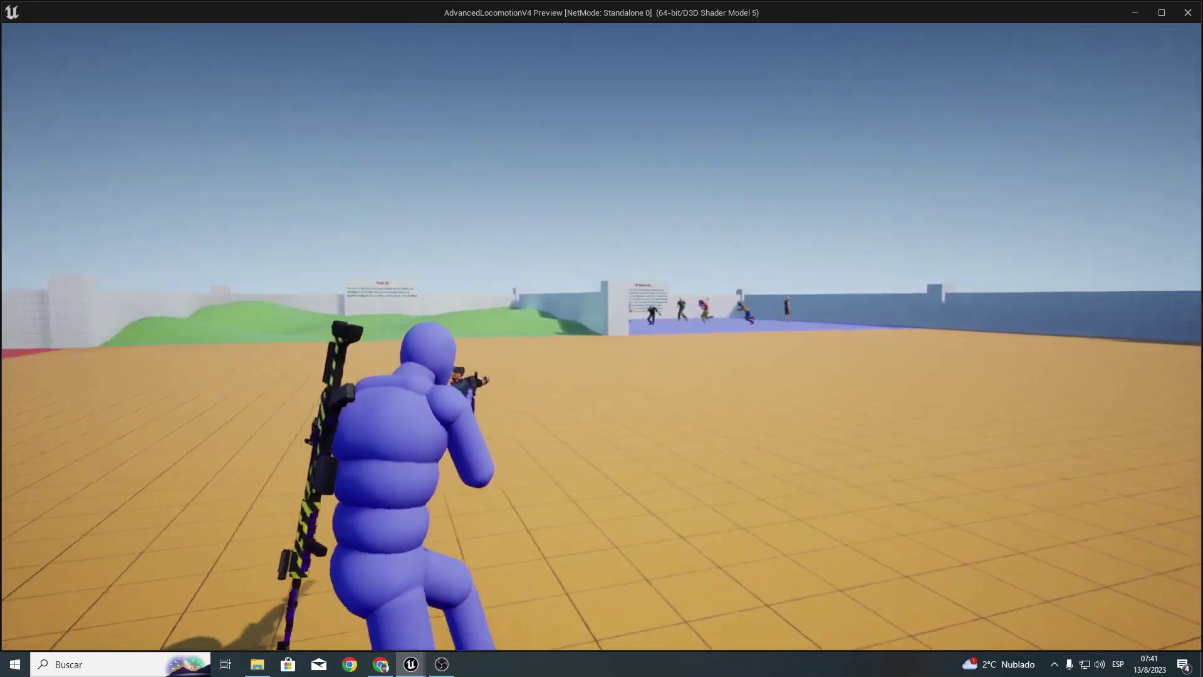
left_click(602, 339)
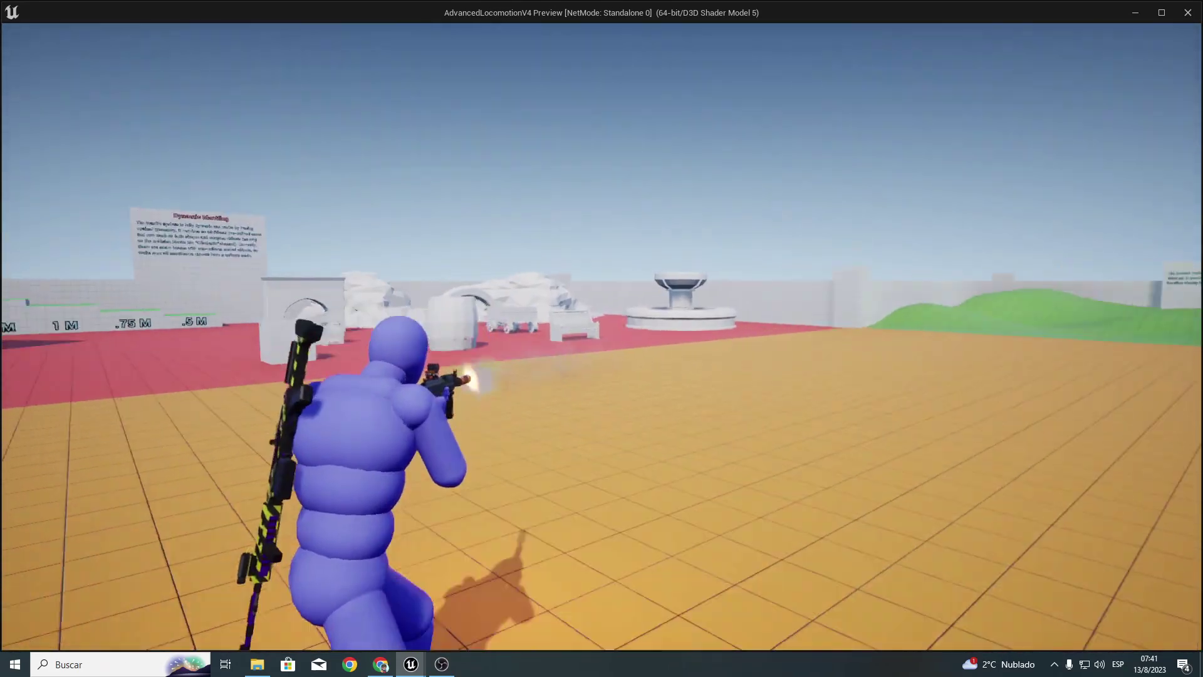
left_click(602, 338)
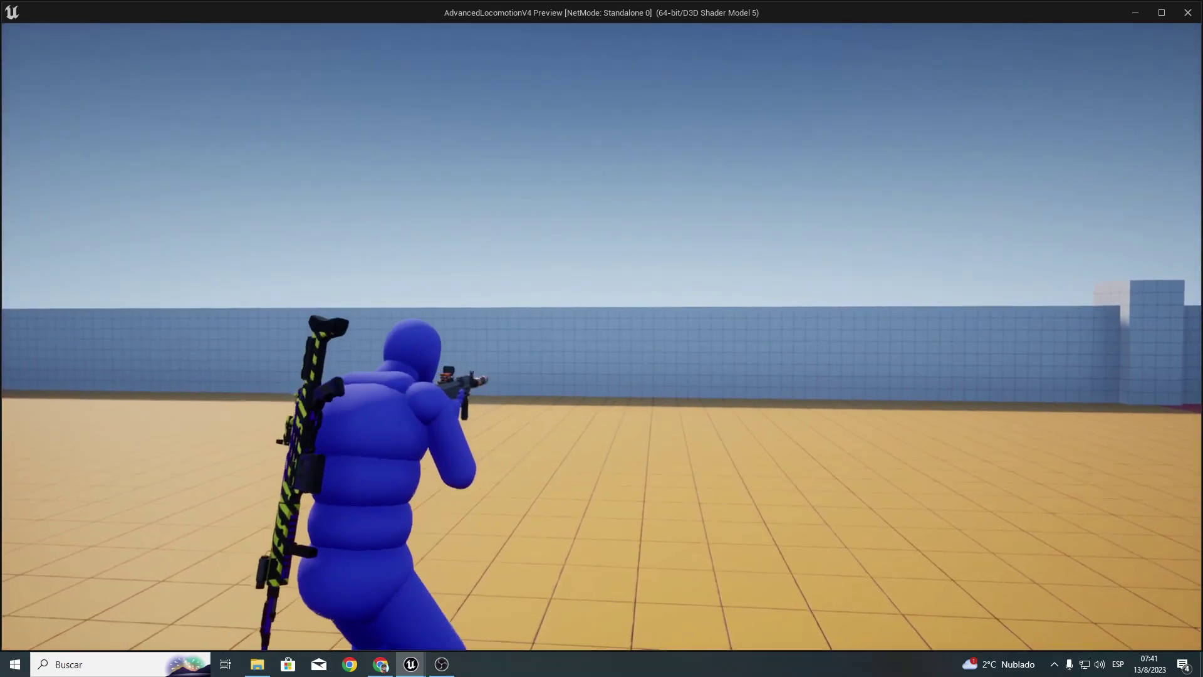
key("Escape")
Step: Move Salidas closer to the delay, set Duration to 0.05, and play-test the rifle
right_click_drag(582, 241, 483, 205)
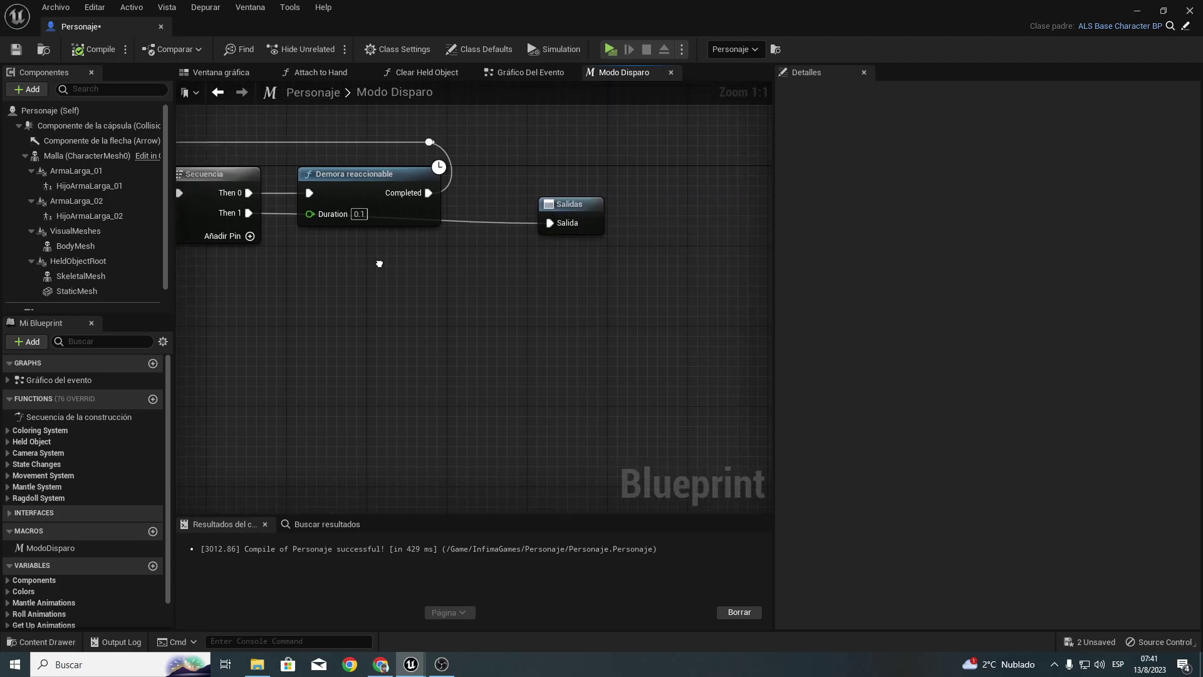
left_click_drag(558, 203, 527, 188)
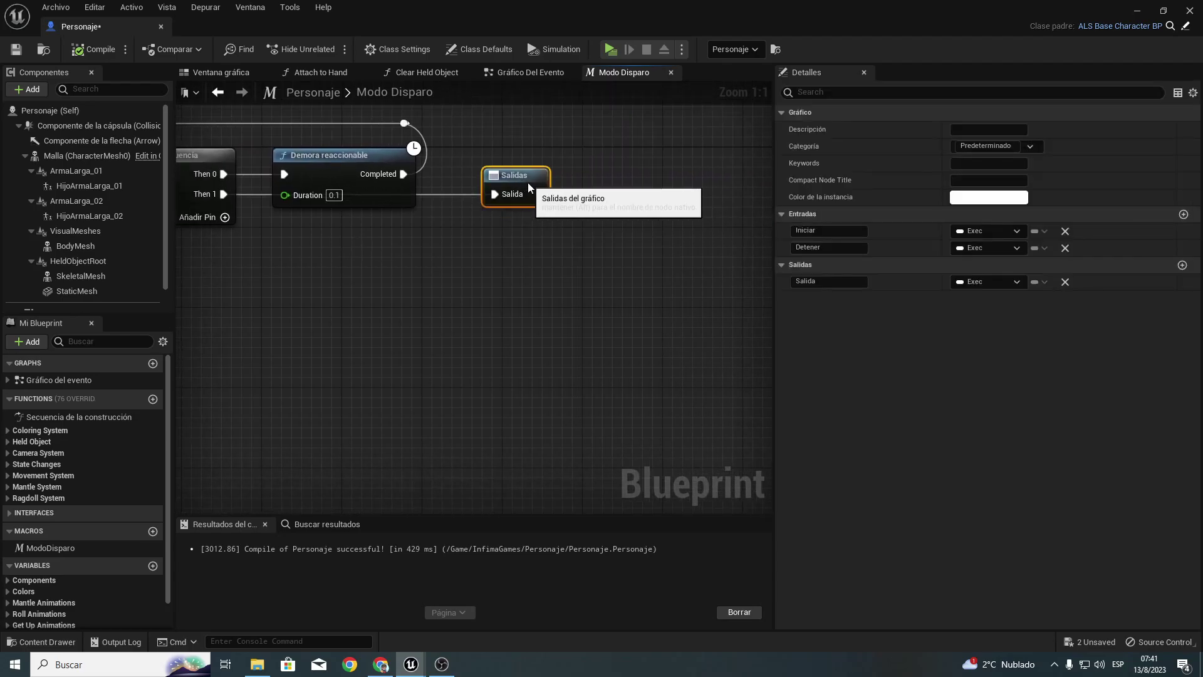
right_click_drag(336, 205, 518, 246)
left_click(515, 237)
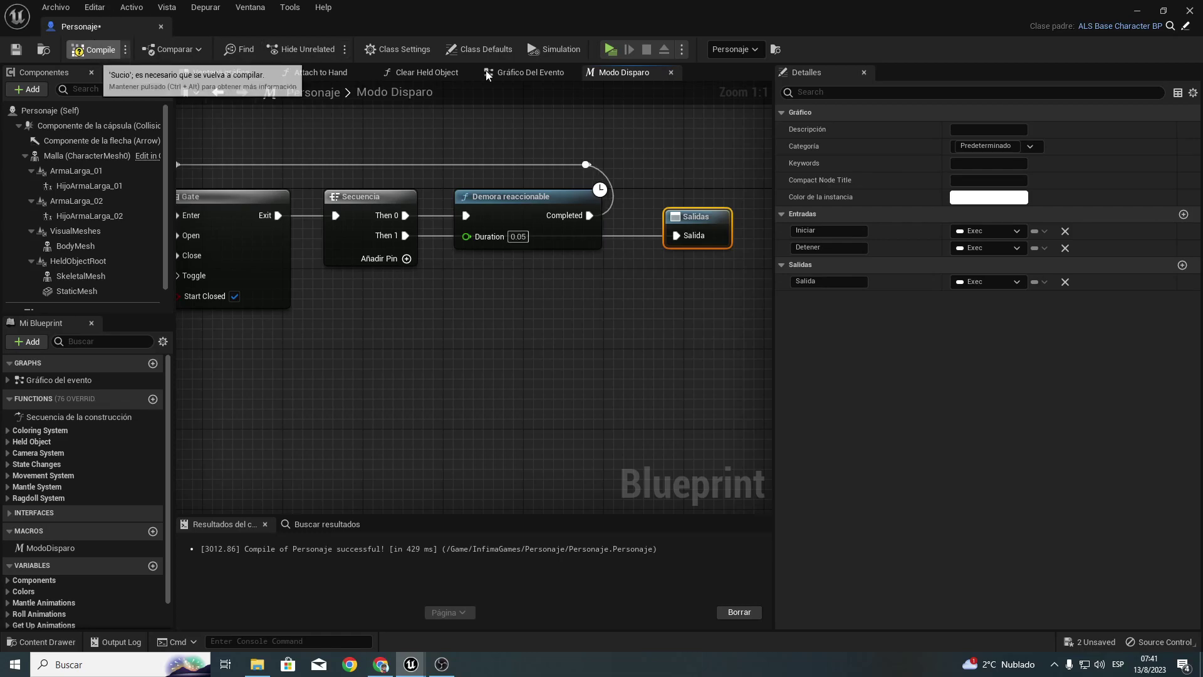
left_click(610, 49)
key("q")
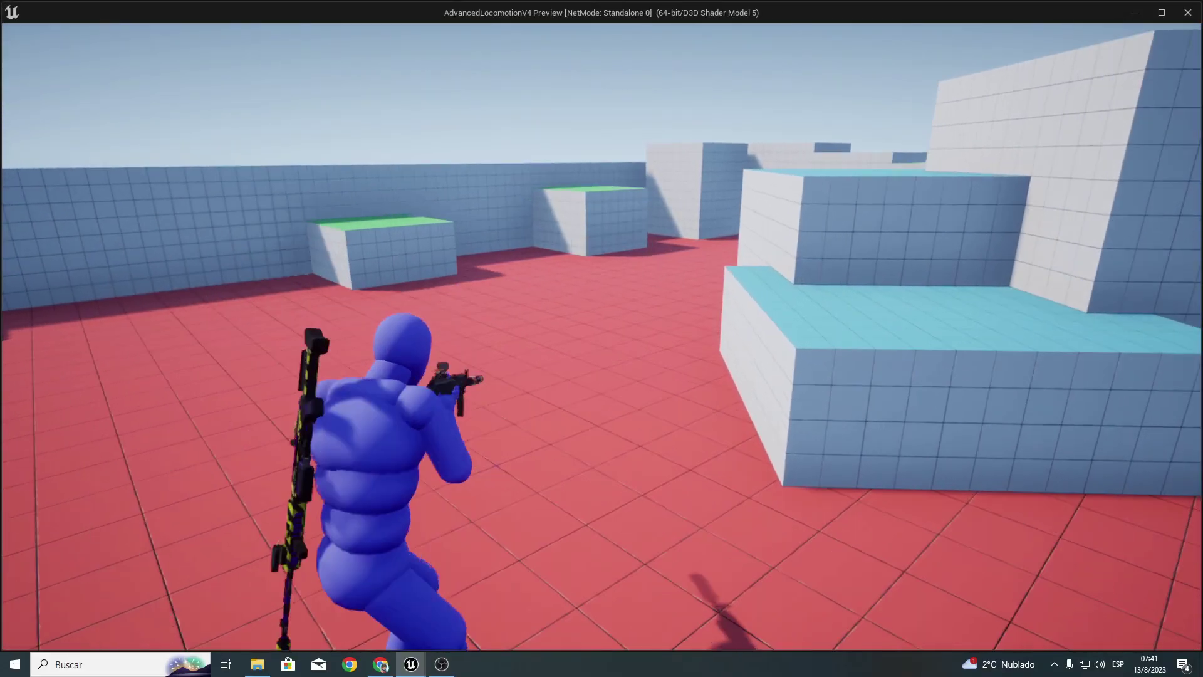
key("Escape")
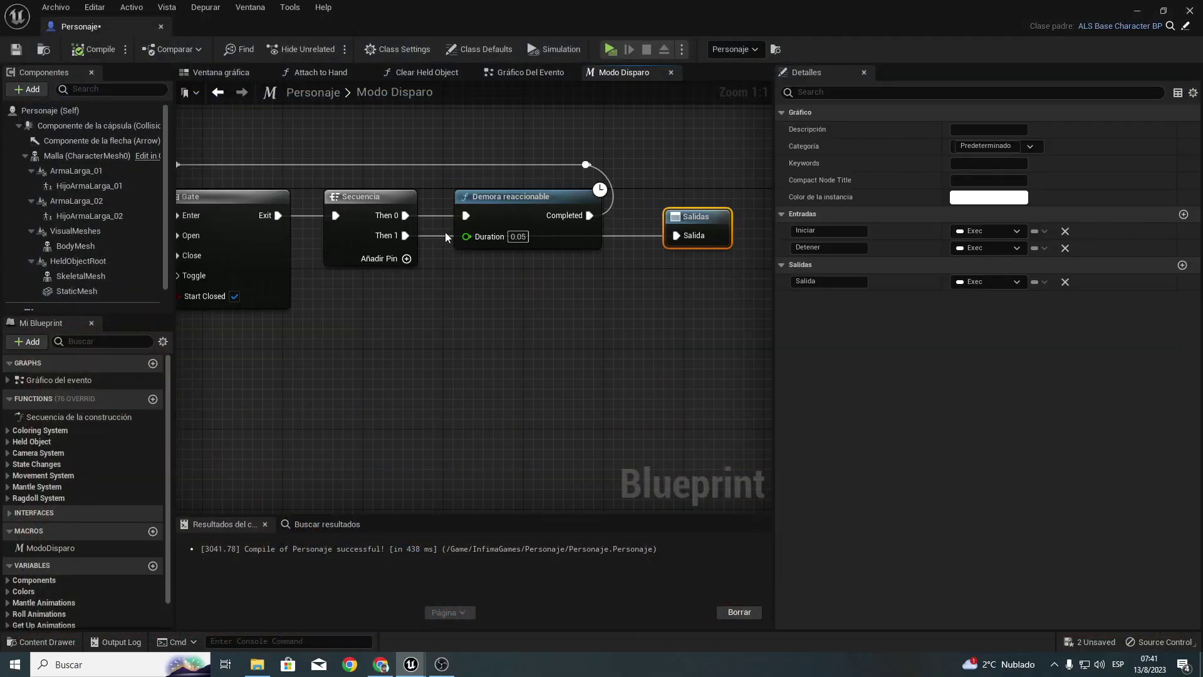
Step: Promote the delay's Duration pin to a float input on the Modo Disparo macro
left_click(518, 237)
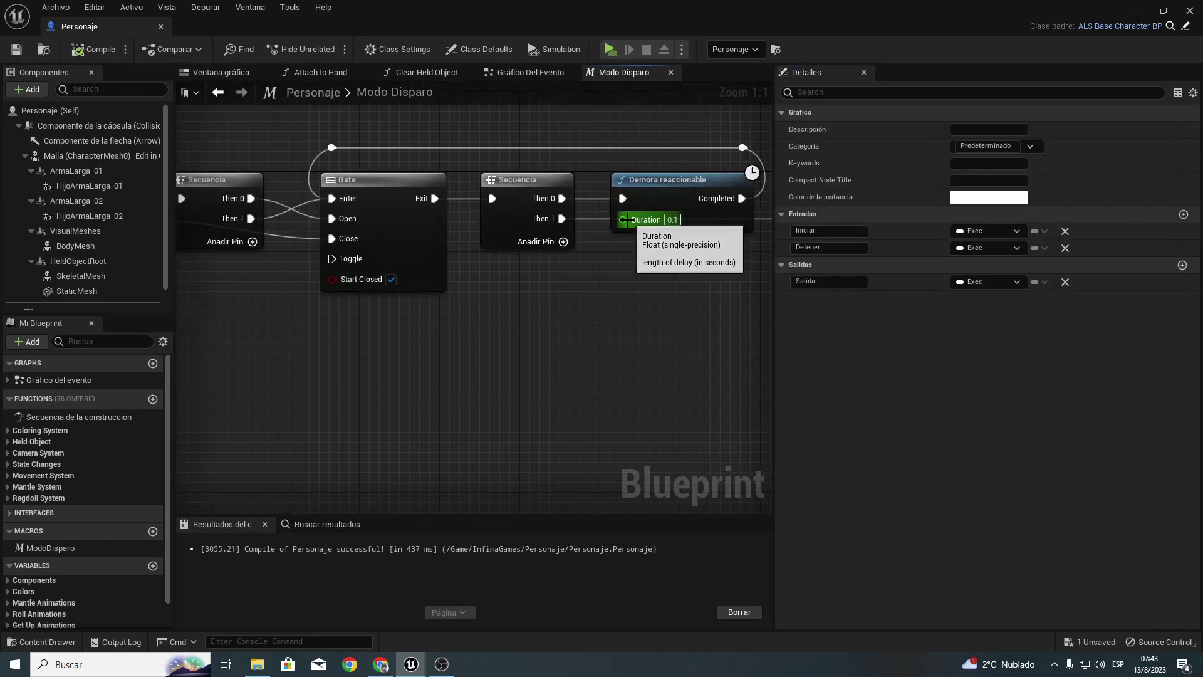
mouse_move(622, 219)
left_mouse_down()
mouse_move(204, 222)
mouse_move(512, 216)
left_mouse_up()
mouse_move(562, 294)
right_mouse_down()
mouse_move(392, 343)
mouse_move(219, 352)
right_mouse_up()
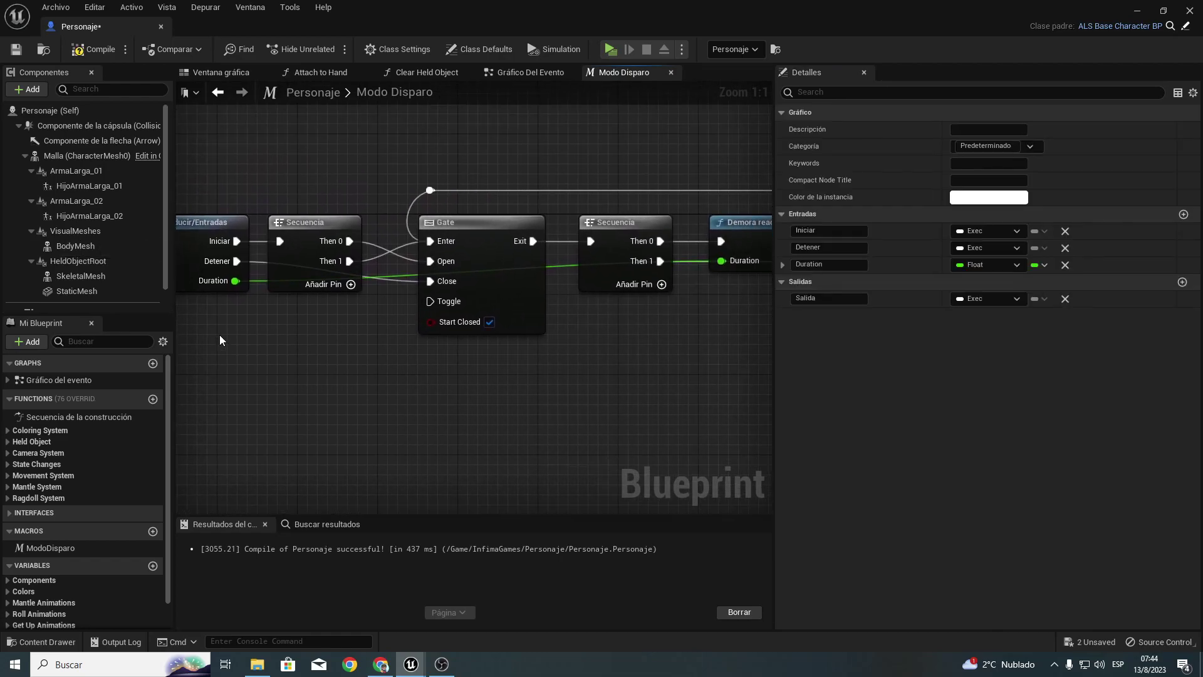
Step: Rename the new macro input to Duracion and recompile Personaje
left_click(828, 298)
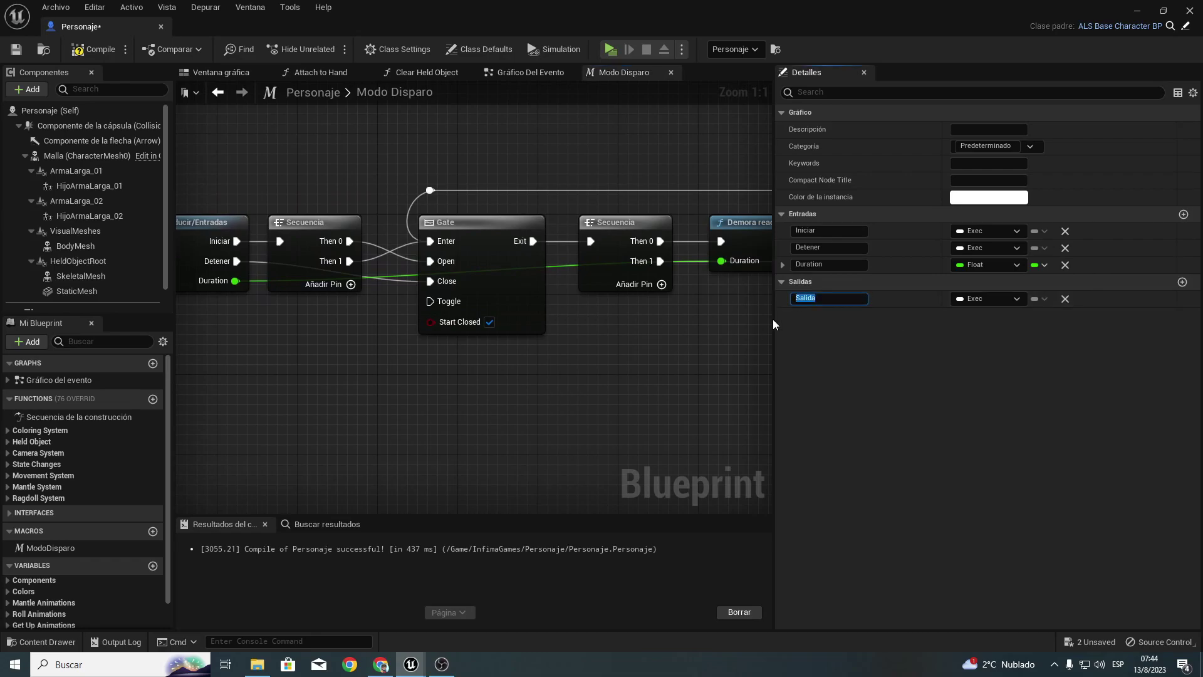
left_click(828, 264)
type("c")
right_click_drag(195, 214, 225, 132)
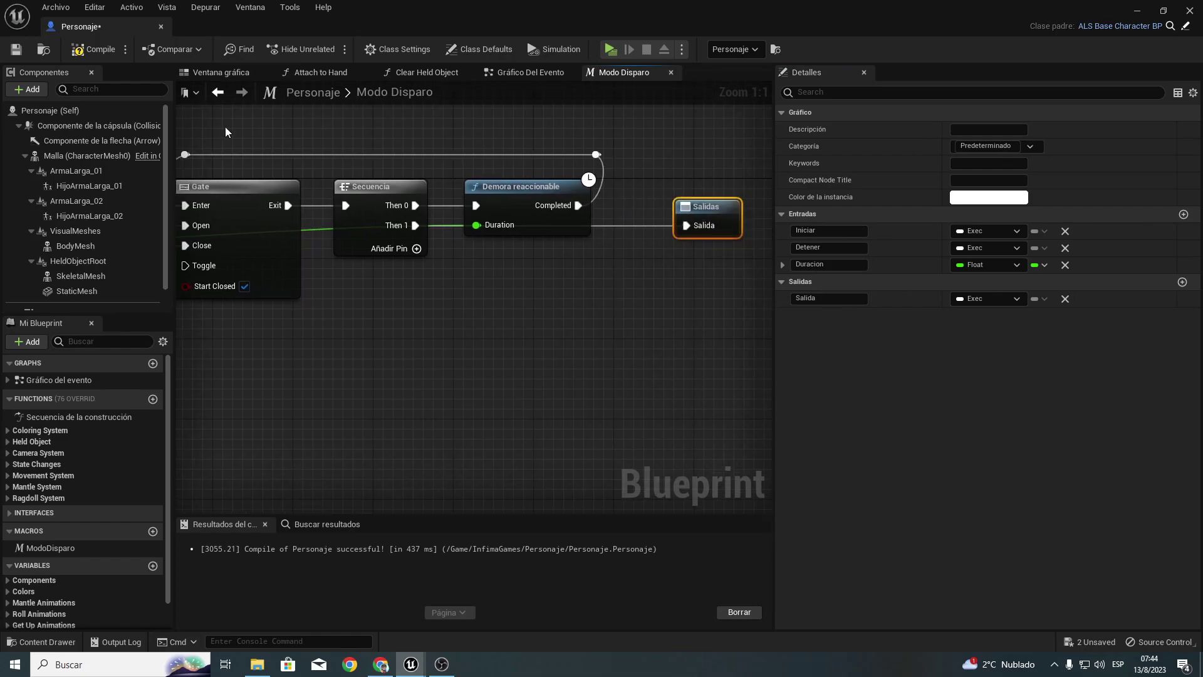
left_click(94, 54)
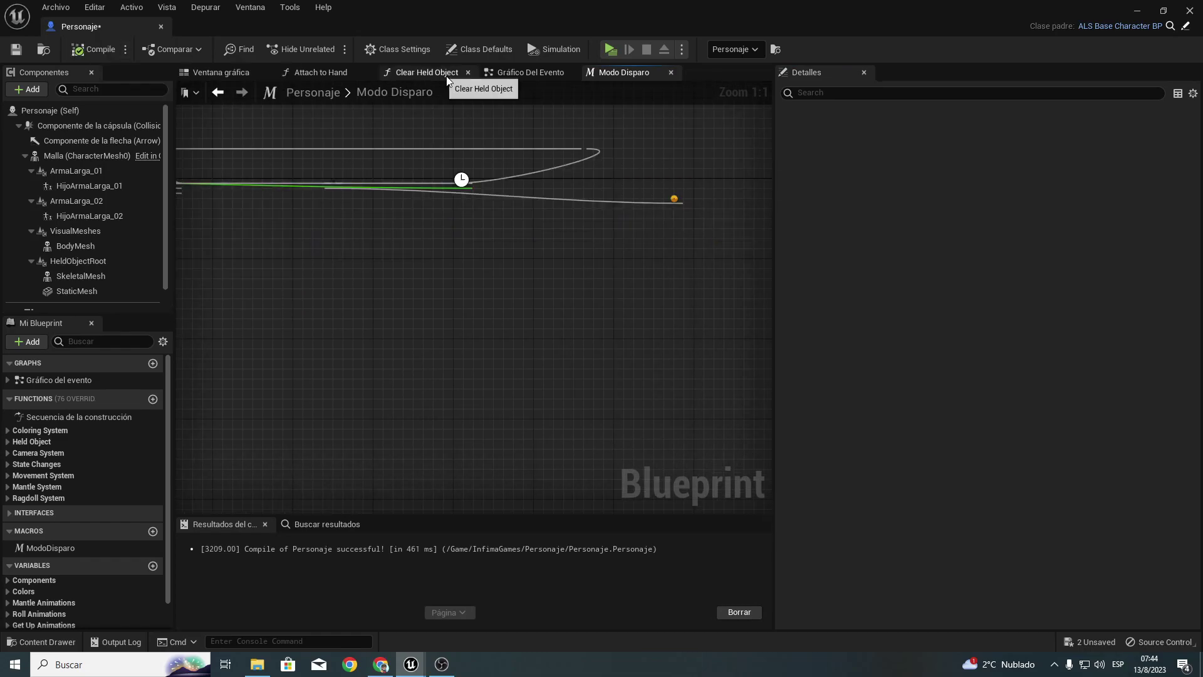
Step: In the Personaje event graph, move the cast, Meta and Hijo Arma Larga 01 nodes down-right and Fuego further right
left_click(513, 74)
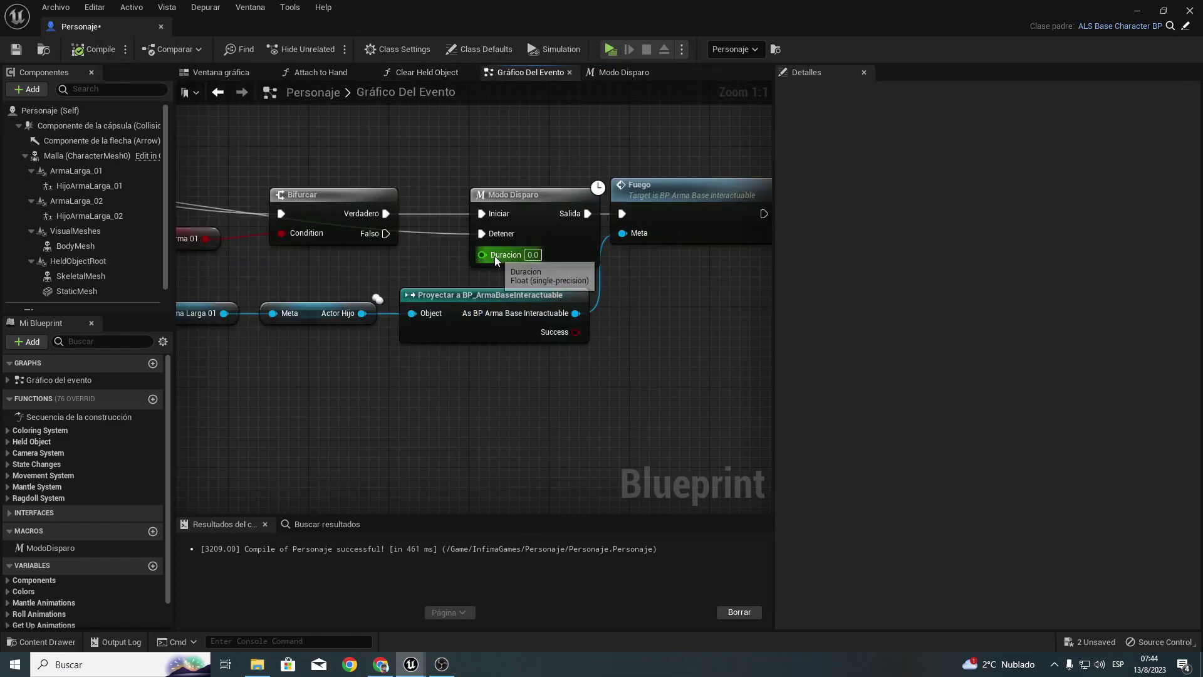
scroll(495, 255, "down", 2)
mouse_move(343, 319)
left_mouse_down()
mouse_move(581, 258)
mouse_move(602, 298)
left_mouse_up()
right_click_drag(751, 201, 517, 186)
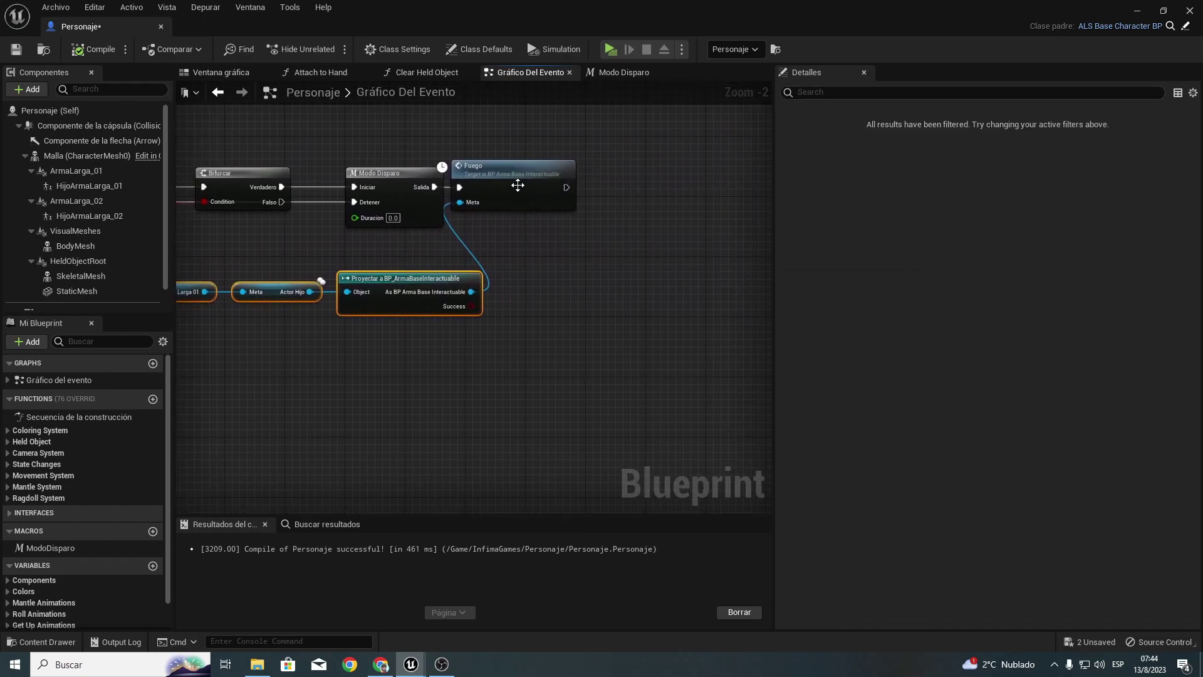
left_click_drag(517, 185, 592, 183)
Step: Set the Modo Disparo node's Duracion value to 0.1
right_click_drag(177, 226, 411, 253)
scroll(411, 253, "up", 1)
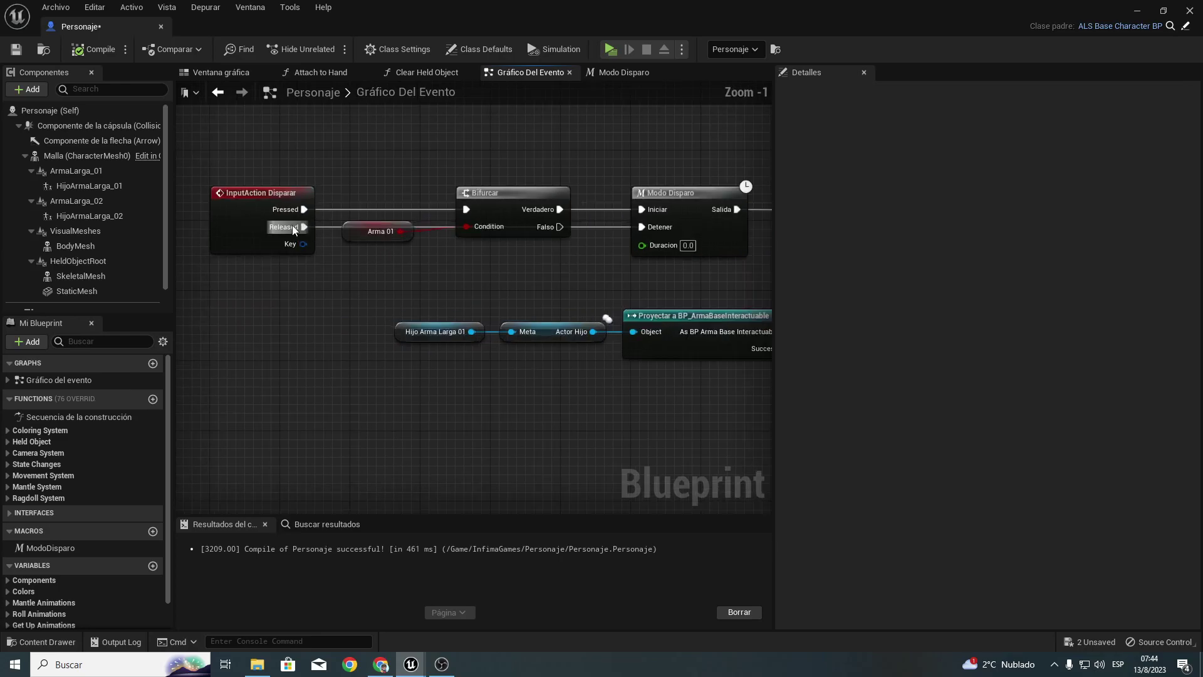
left_click_drag(312, 309, 282, 328)
mouse_move(282, 328)
right_mouse_down()
mouse_move(483, 406)
mouse_move(219, 313)
right_mouse_up()
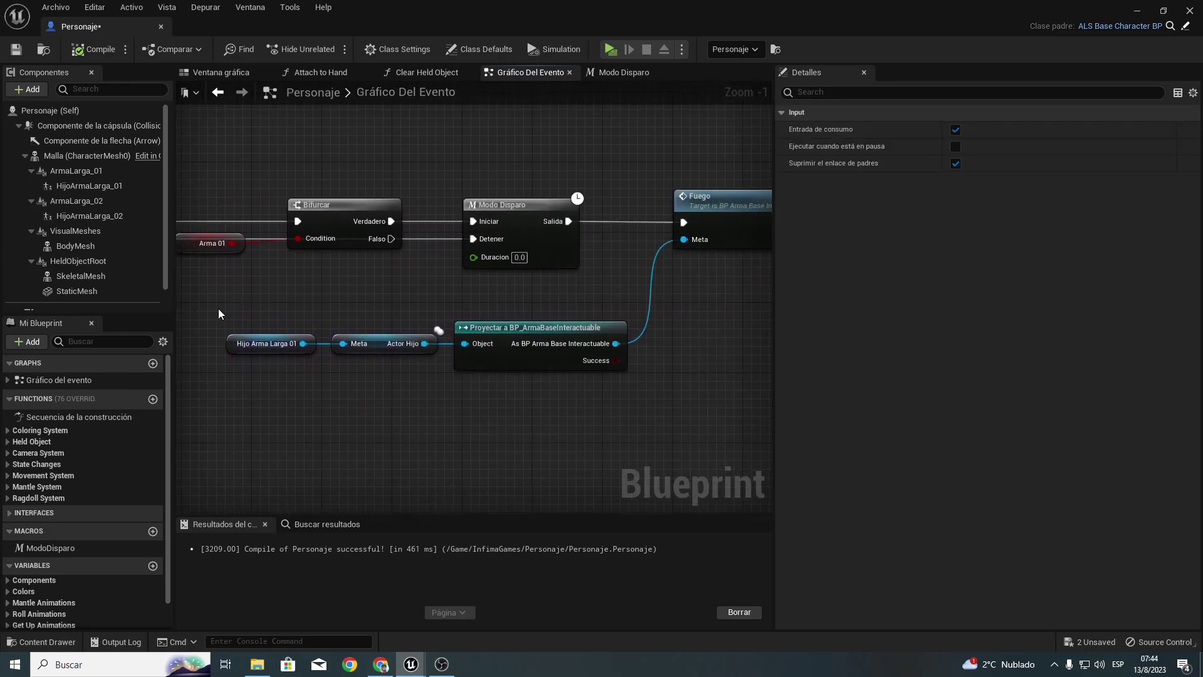
left_click(519, 256)
type("0.1")
Step: Recompile Personaje, play-test the rapid fire, and return to the ALS_DemoLevel level editor
left_click(99, 54)
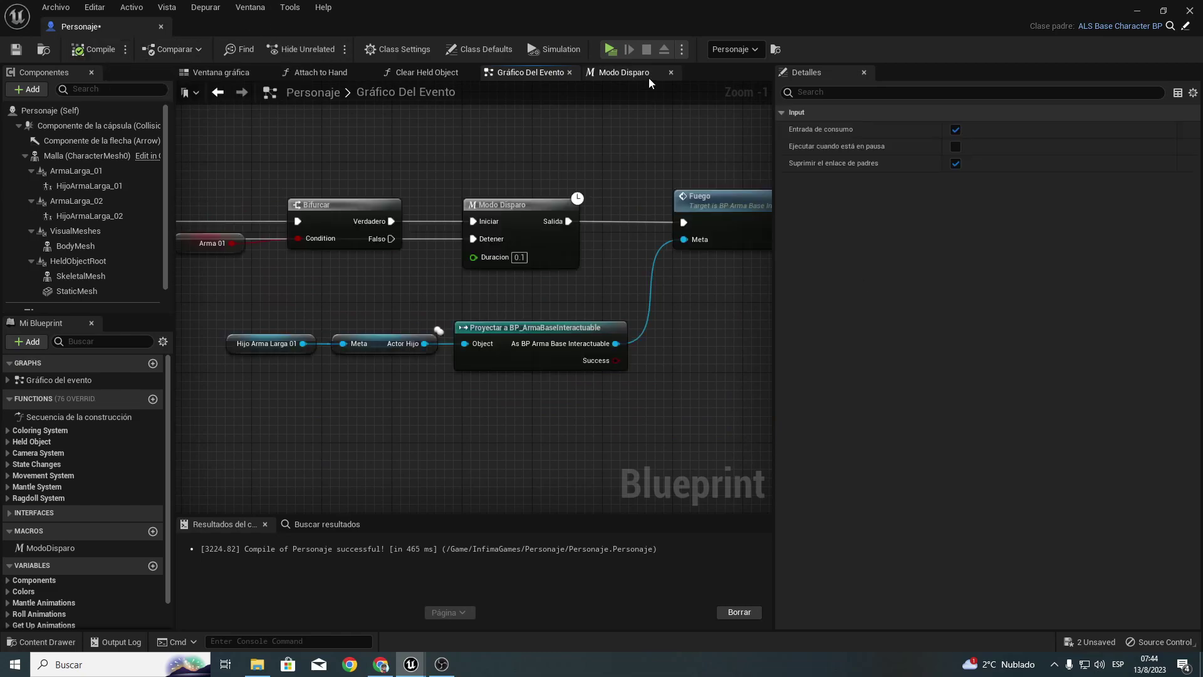
left_click(610, 50)
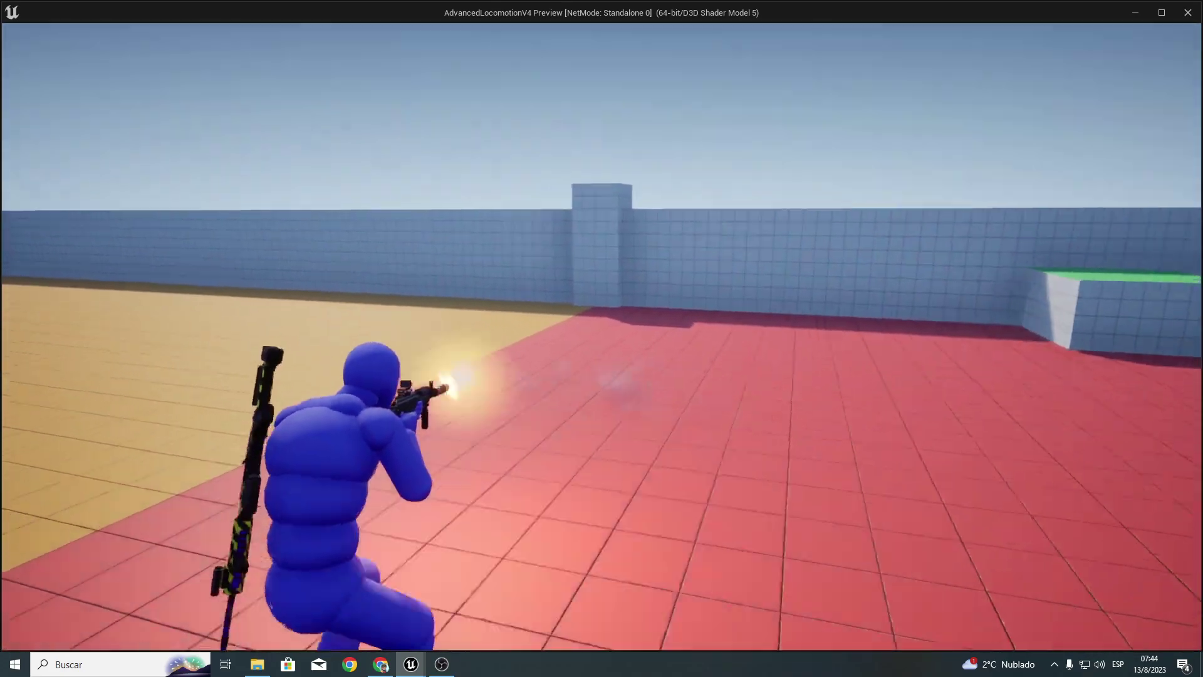
key("Escape")
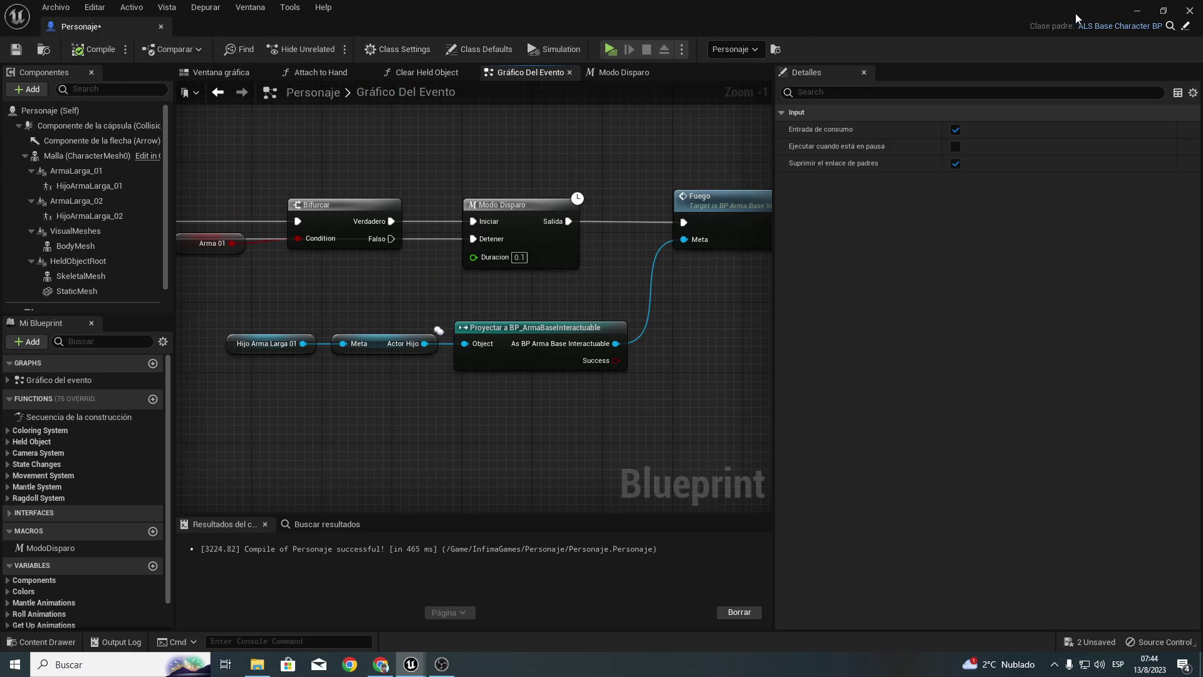
left_click(1140, 13)
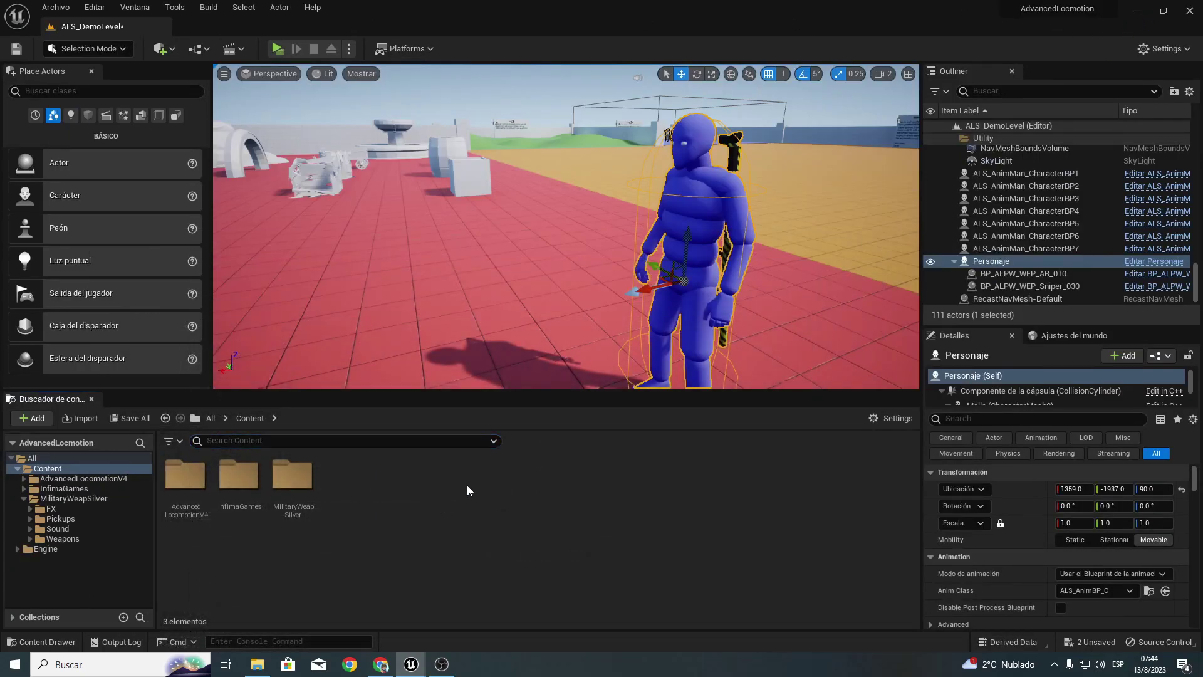
Step: Open the ArmaComponente blueprint from Content > InfimaGames > Data
double_click(185, 475)
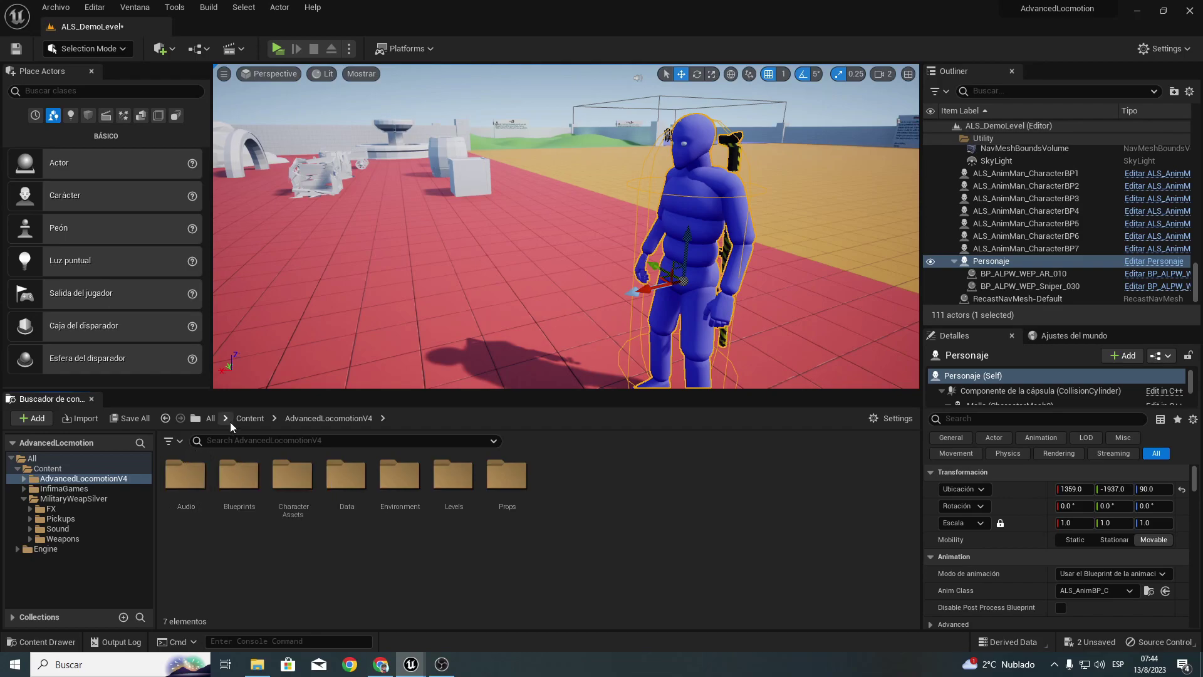
left_click(250, 419)
double_click(239, 476)
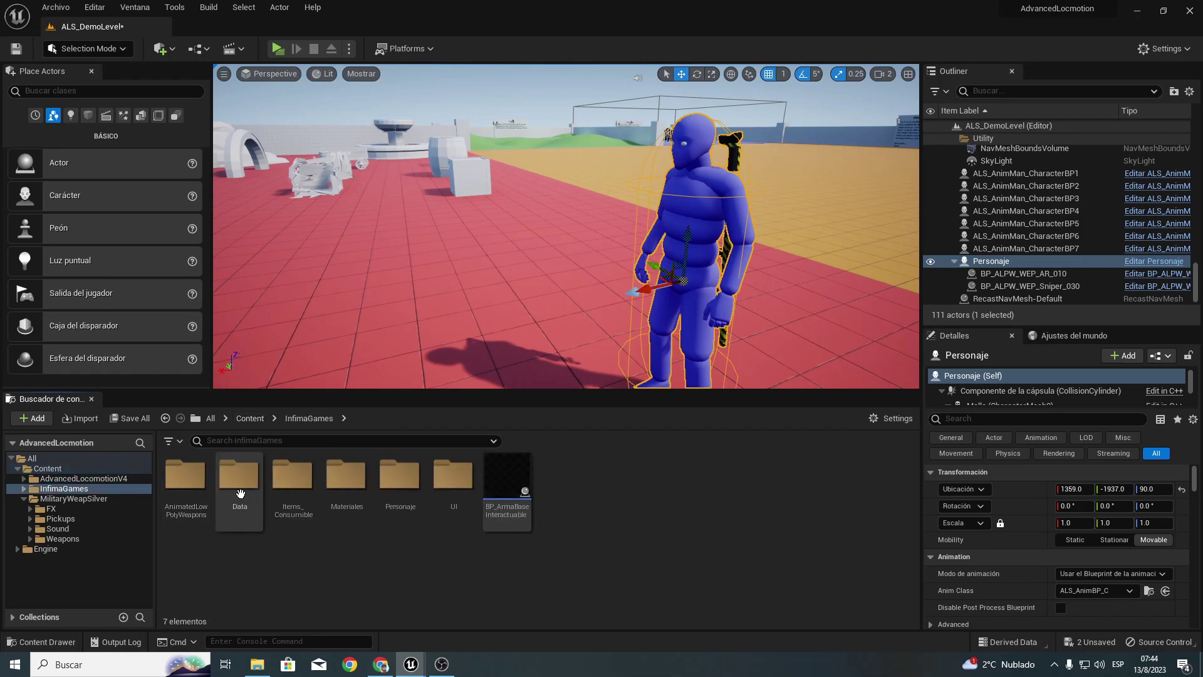
double_click(242, 479)
double_click(188, 479)
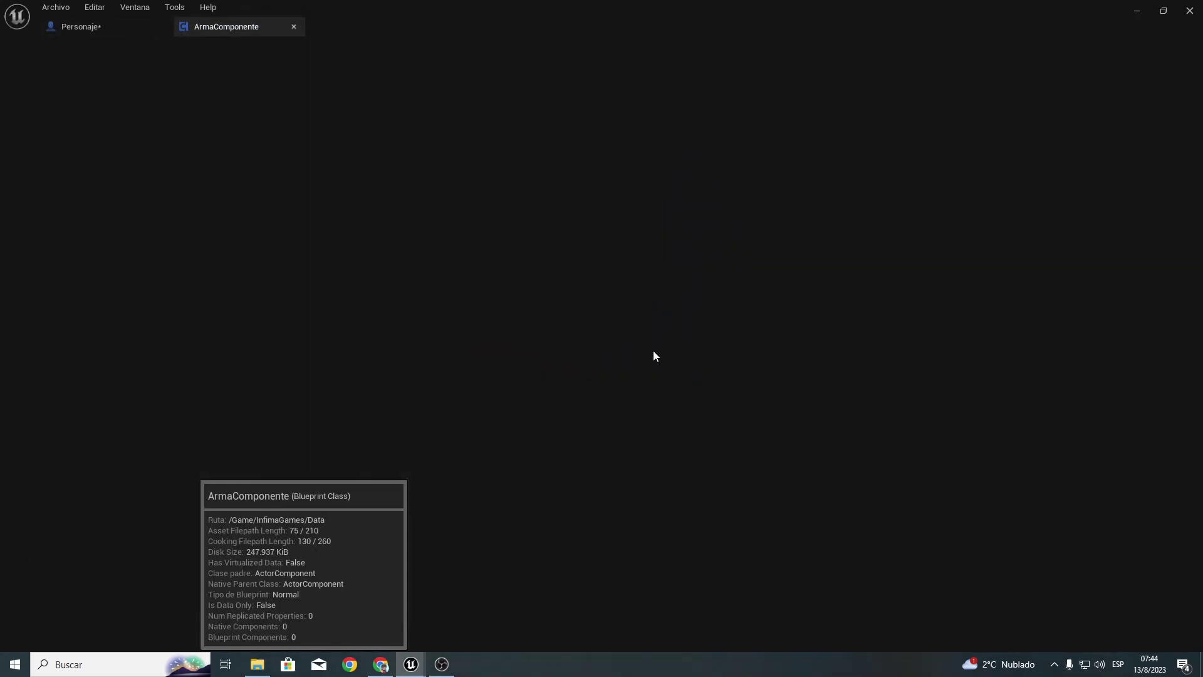
Step: Turn the Weapon links into Meta and Meta 1 inputs on Trasar Linea, feeding the SOCKET_Muzzle nodes
scroll(463, 323, "down", 3)
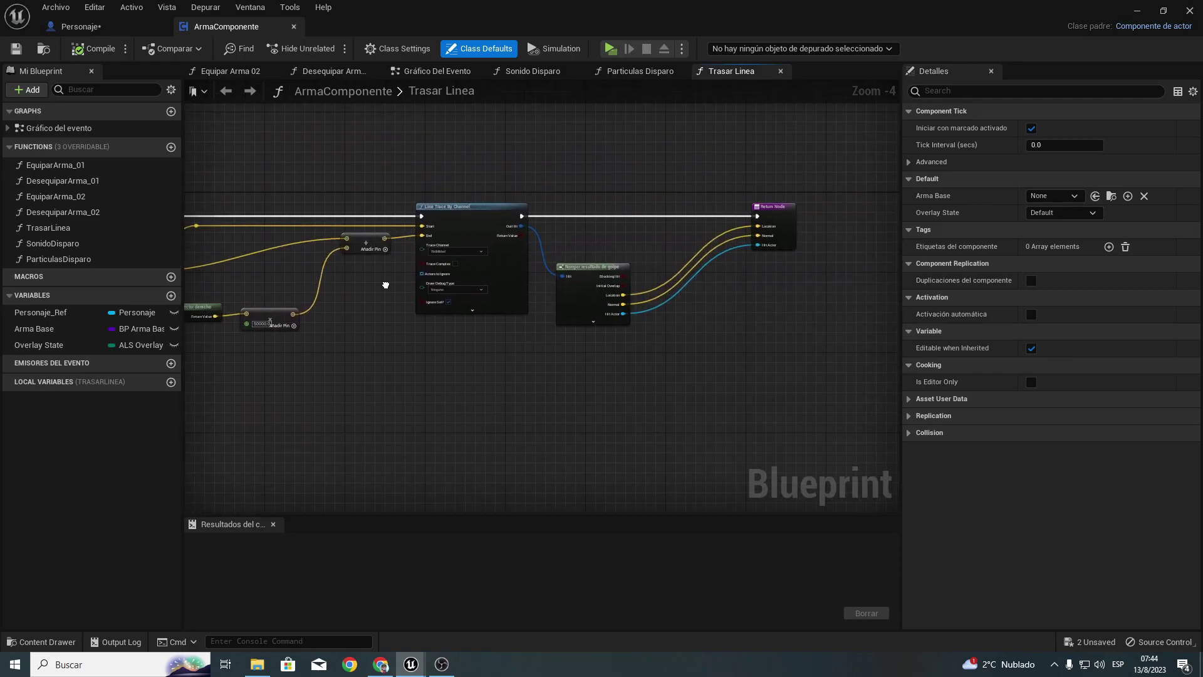
scroll(553, 369, "up", 3)
right_click_drag(553, 368, 608, 364)
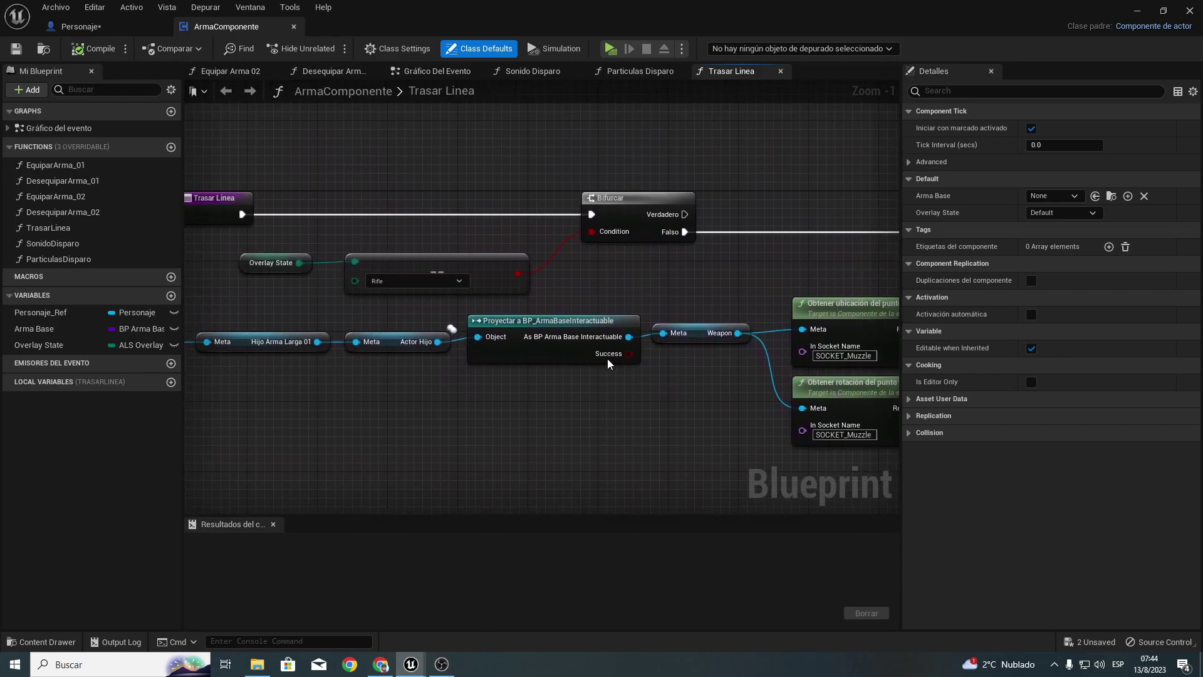
scroll(436, 402, "down", 1)
right_click_drag(368, 379, 512, 377)
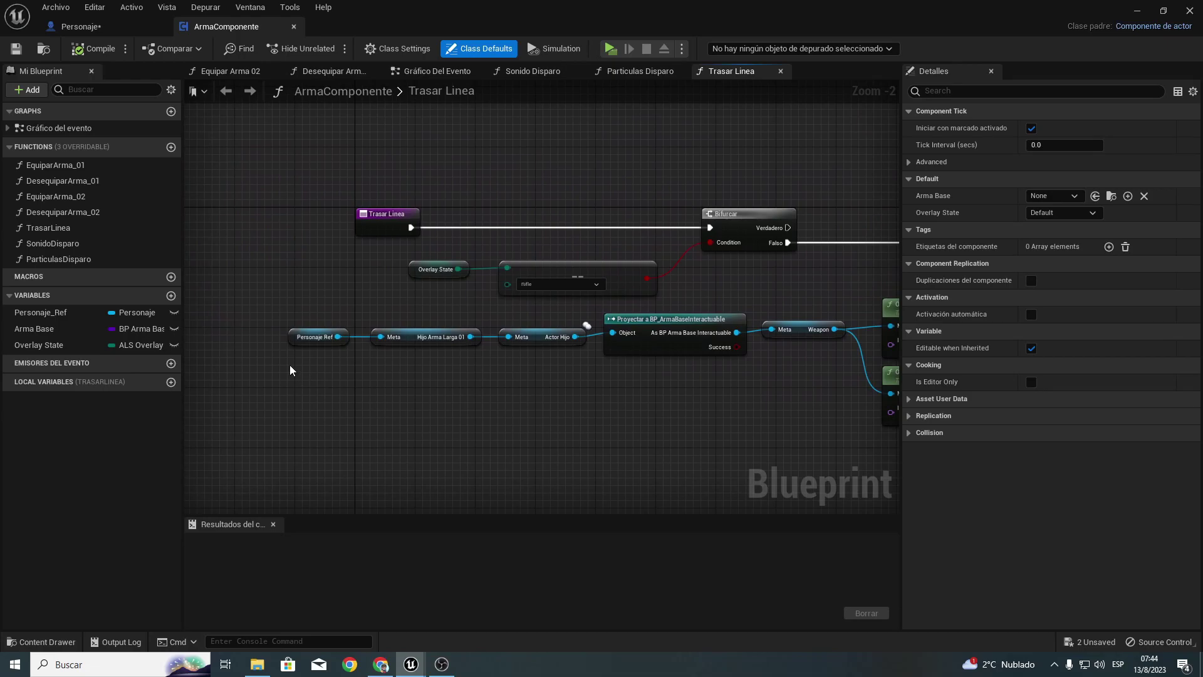
left_click_drag(791, 327, 625, 350)
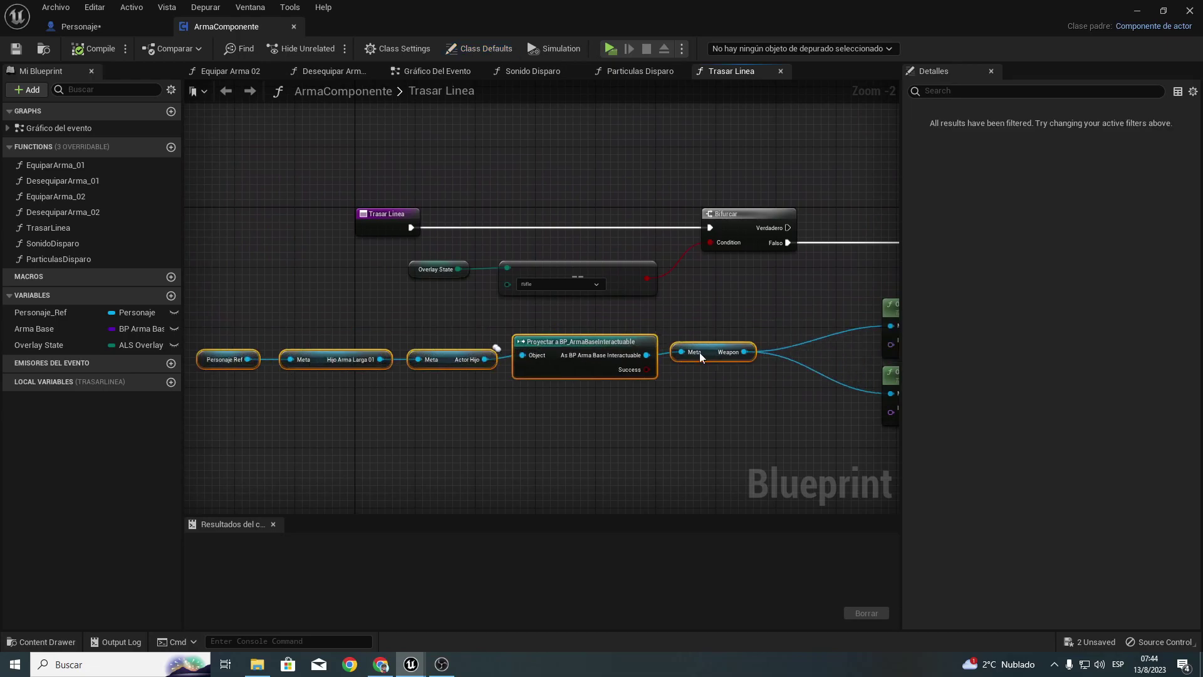
right_click_drag(709, 360, 532, 362)
mouse_move(500, 357)
left_mouse_down("ctrl")
mouse_move(367, 247)
mouse_move(415, 240)
left_mouse_up("ctrl")
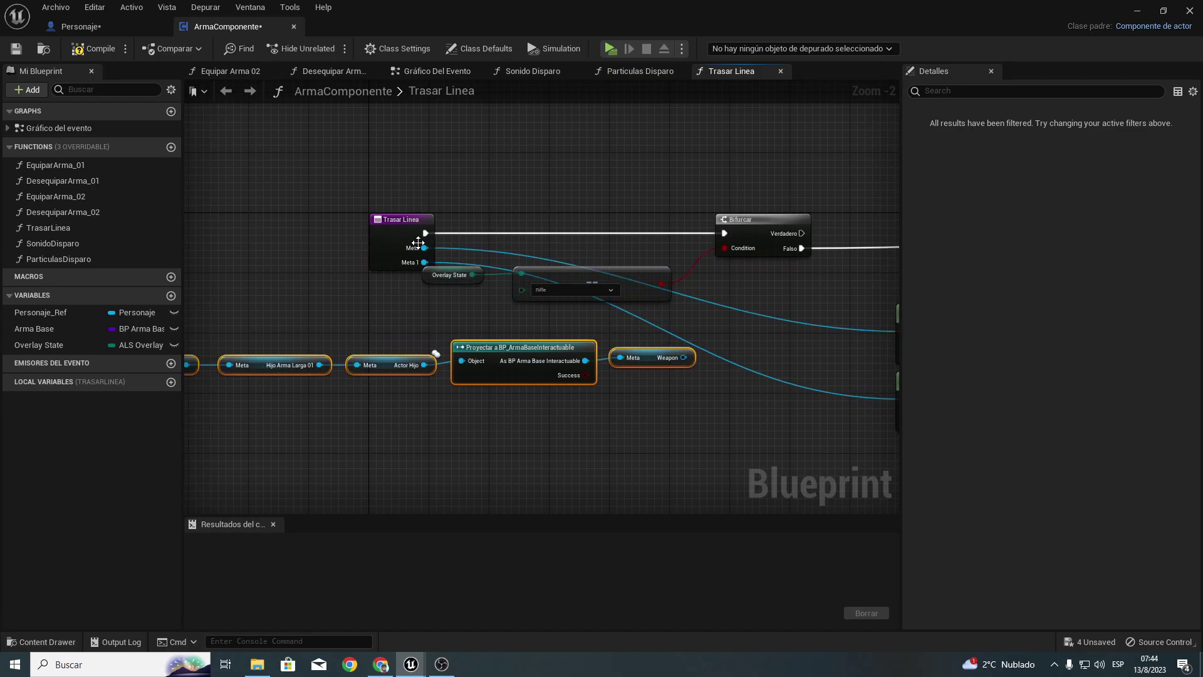
mouse_move(626, 407)
right_mouse_down()
mouse_move(479, 341)
mouse_move(711, 341)
right_mouse_up()
left_click_drag(241, 350, 858, 267)
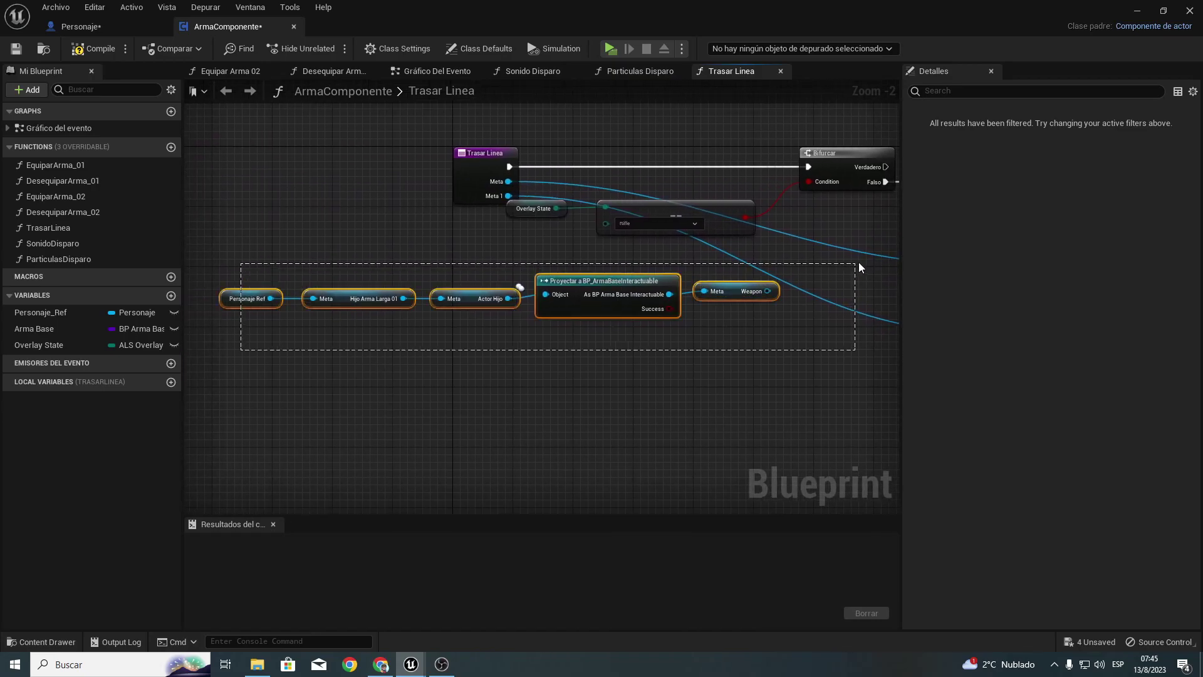
right_click_drag(776, 287, 538, 331)
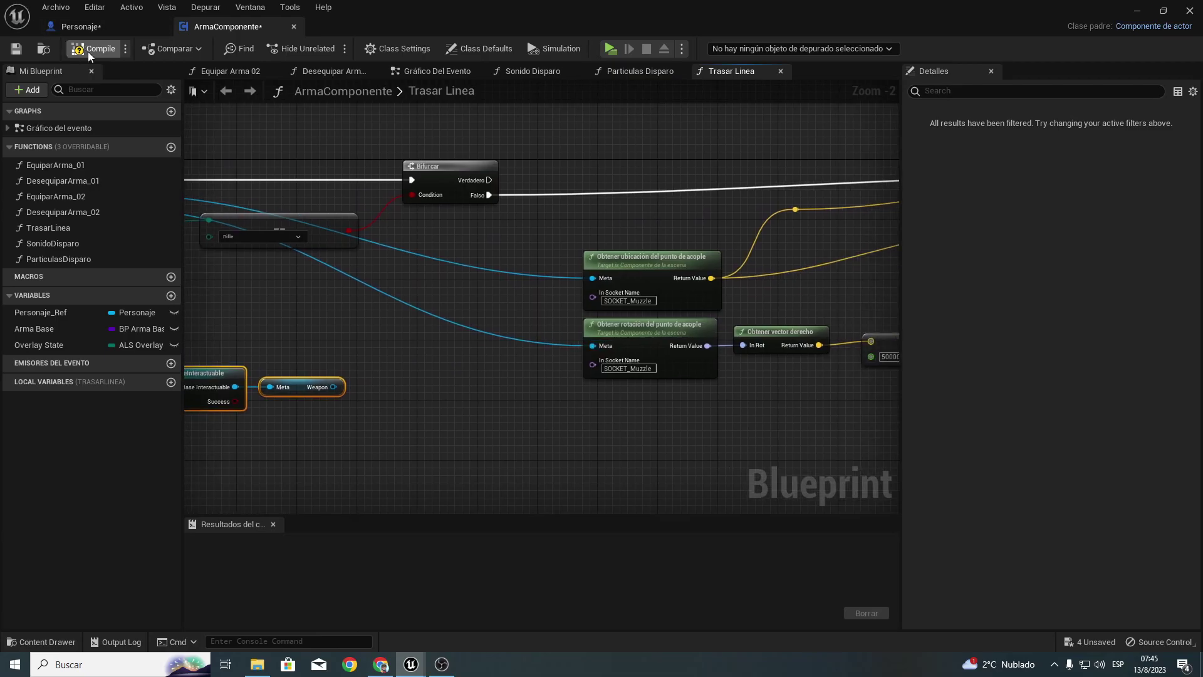
Step: Compile ArmaComponente and browse to InfimaGames > AnimatedLowPolyWeapons > Useable > Weapons
left_click(88, 51)
left_click(1137, 11)
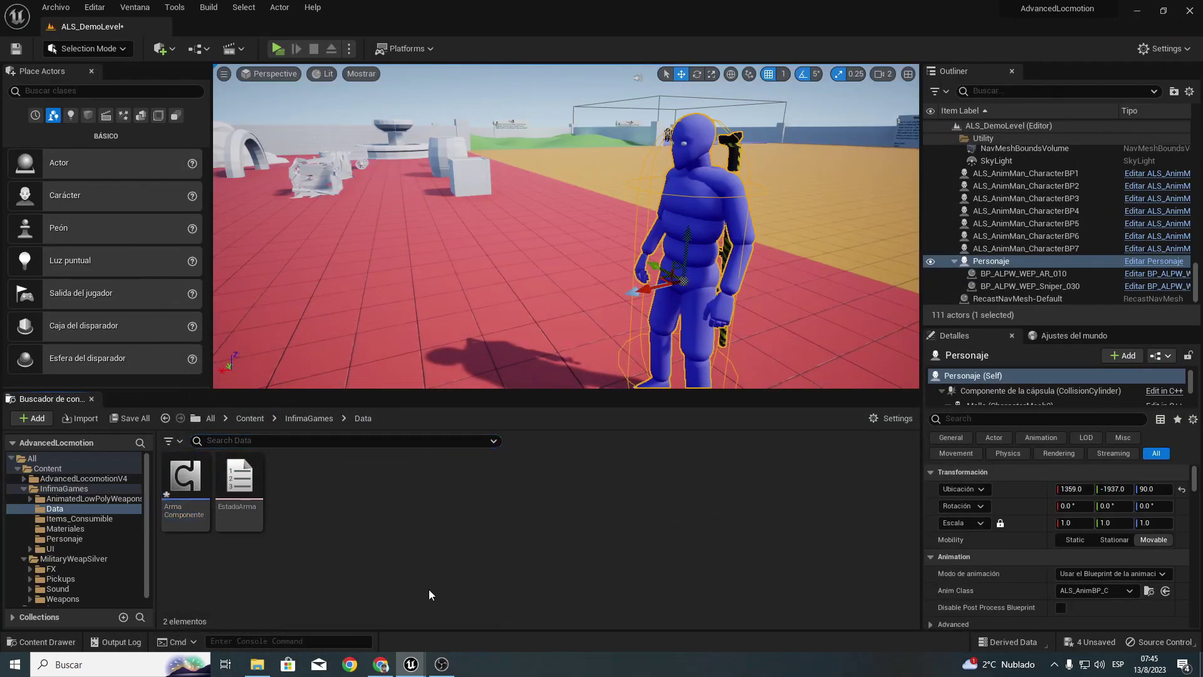
left_click(309, 418)
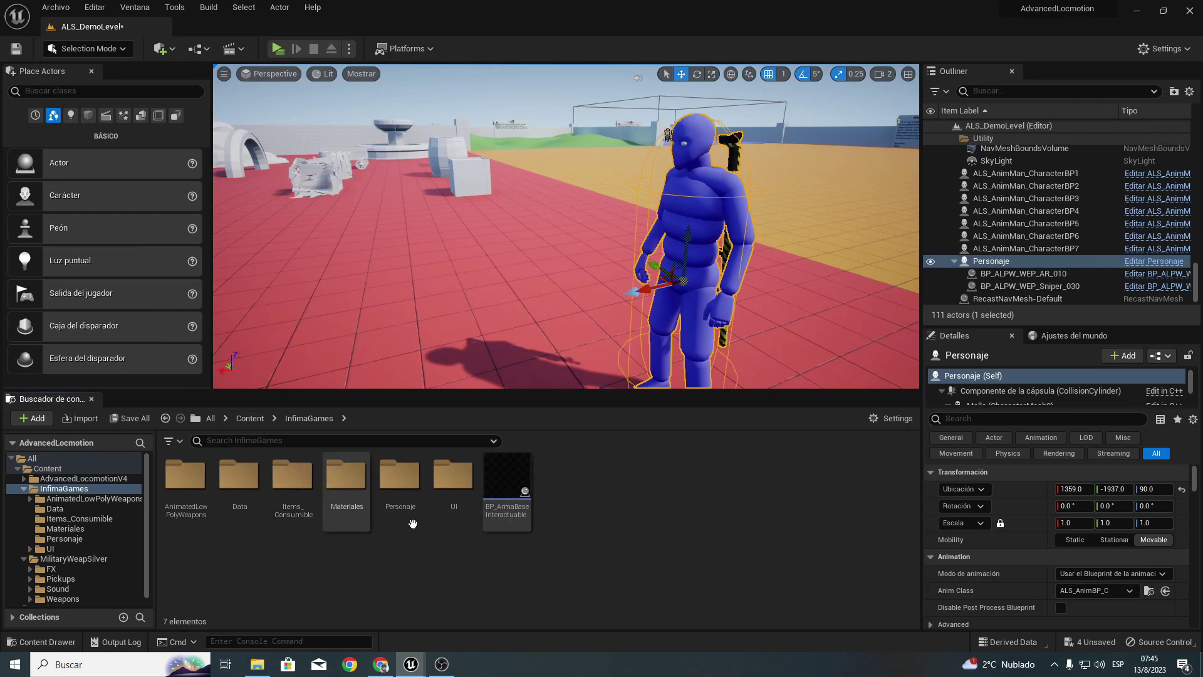
double_click(185, 479)
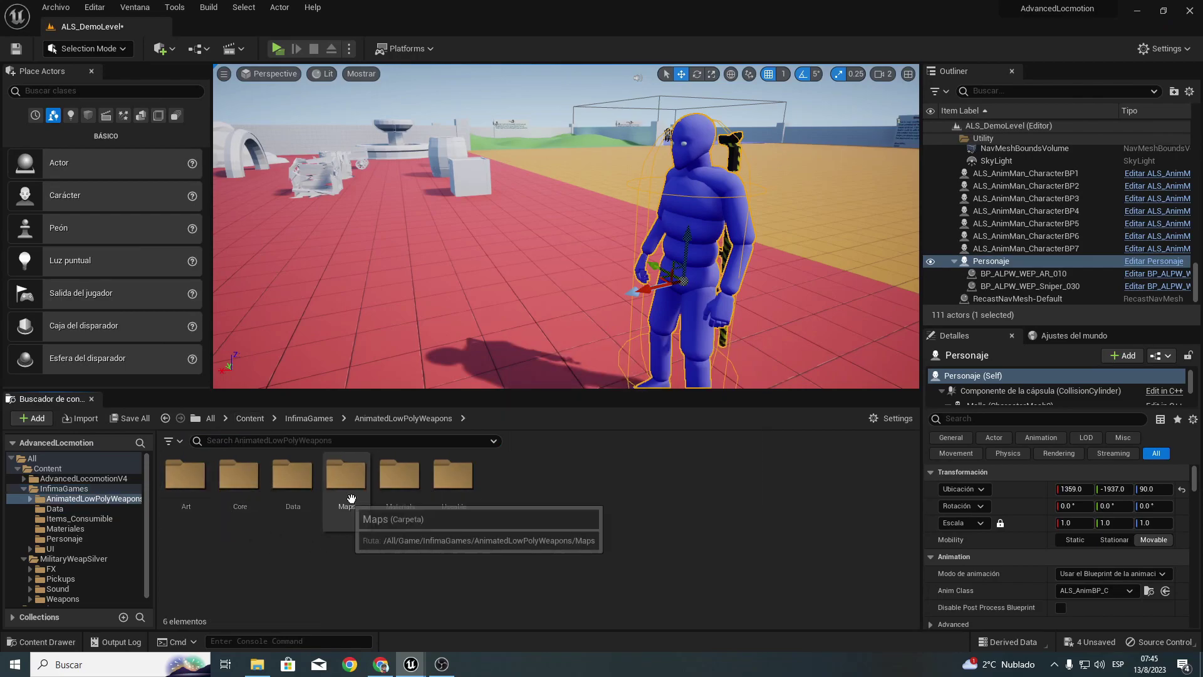
double_click(452, 475)
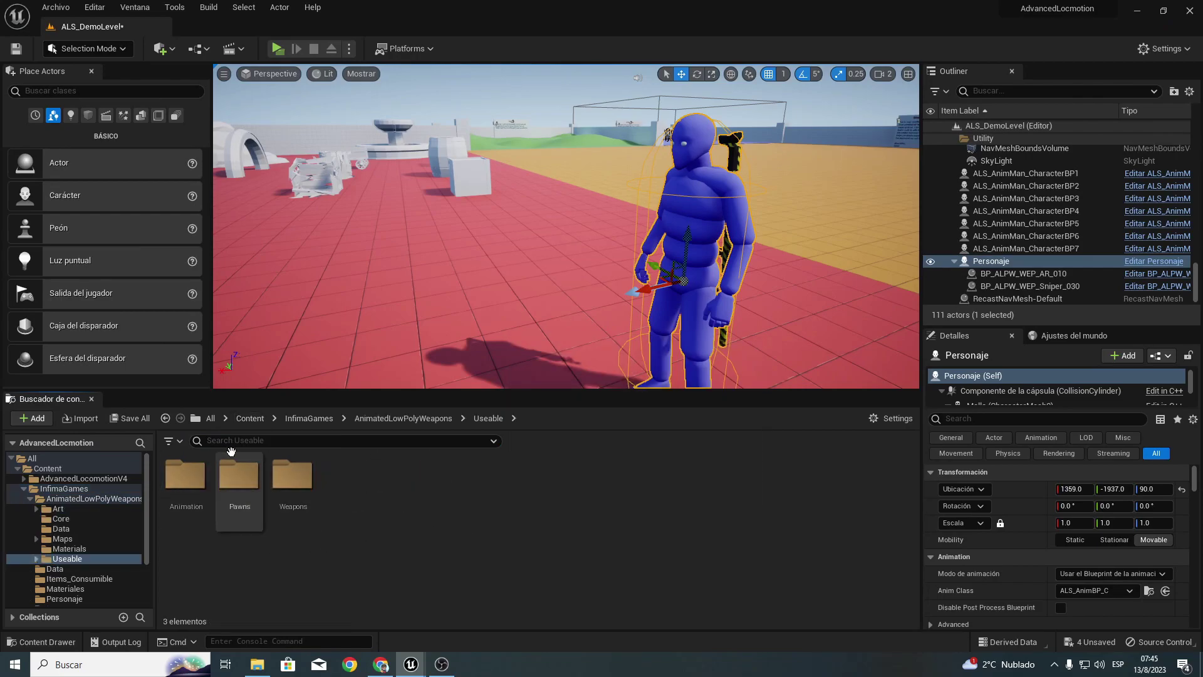
double_click(292, 468)
Step: Open BP_ALPW_WEP_AR_01's event graph and nudge its Arma Componente node up
double_click(188, 509)
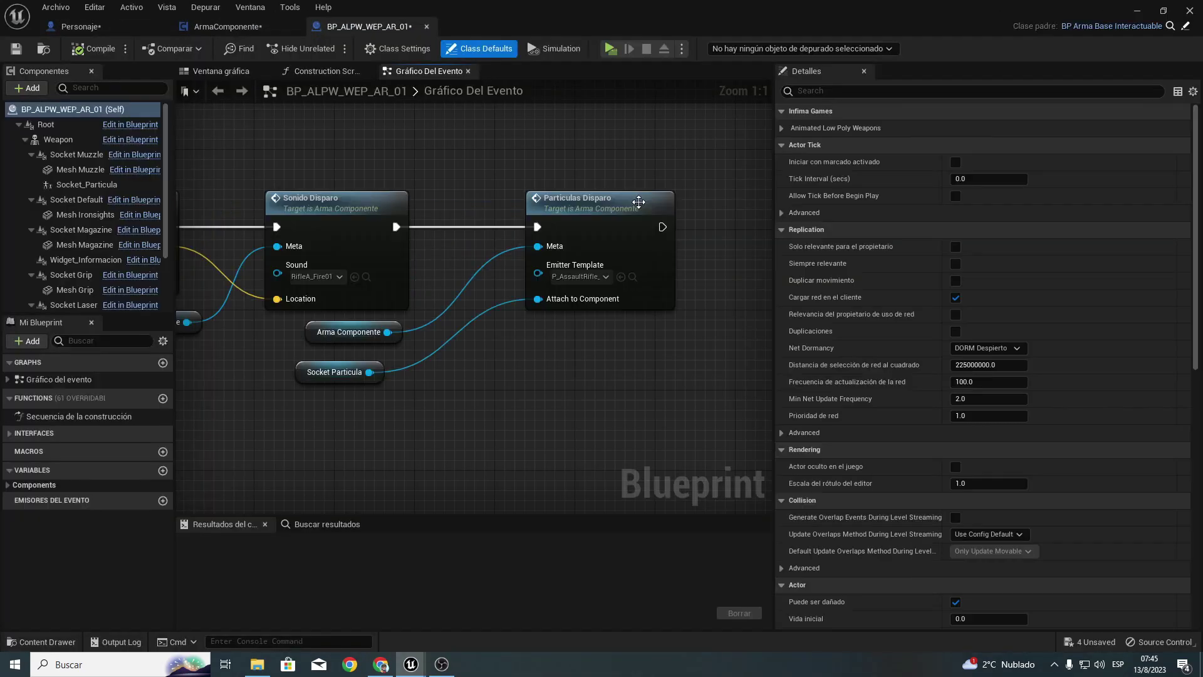
scroll(638, 201, "down", 2)
scroll(431, 262, "down", 2)
scroll(459, 265, "up", 2)
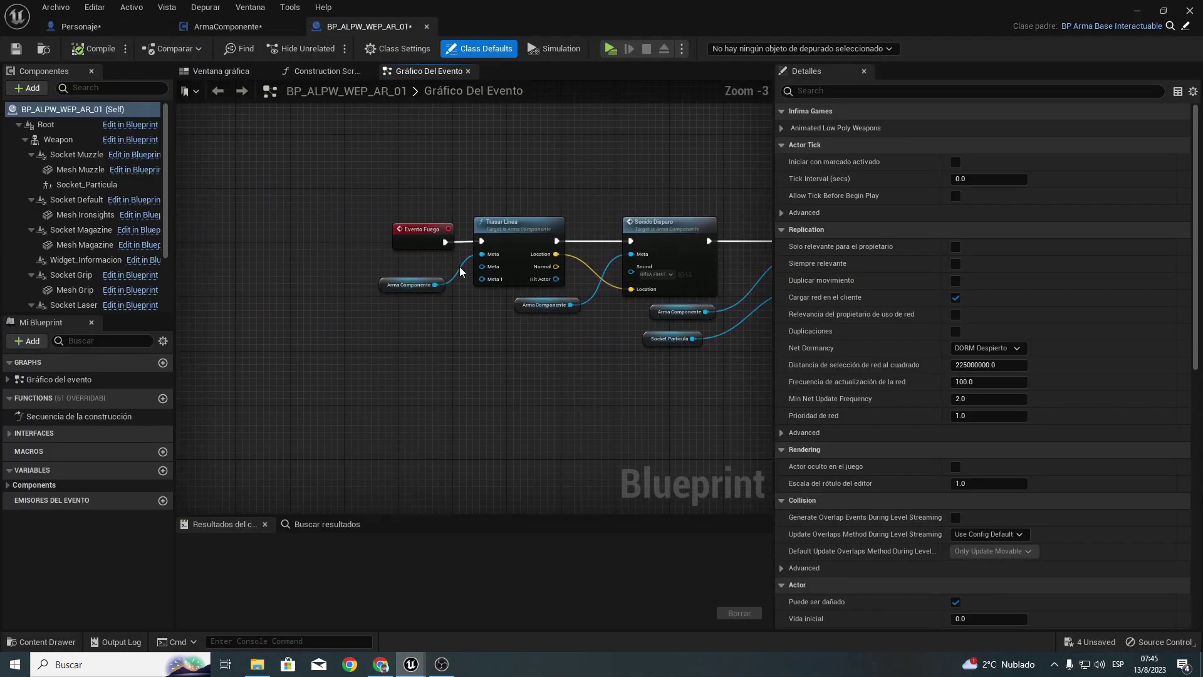
scroll(461, 268, "up", 2)
left_click_drag(366, 294, 365, 274)
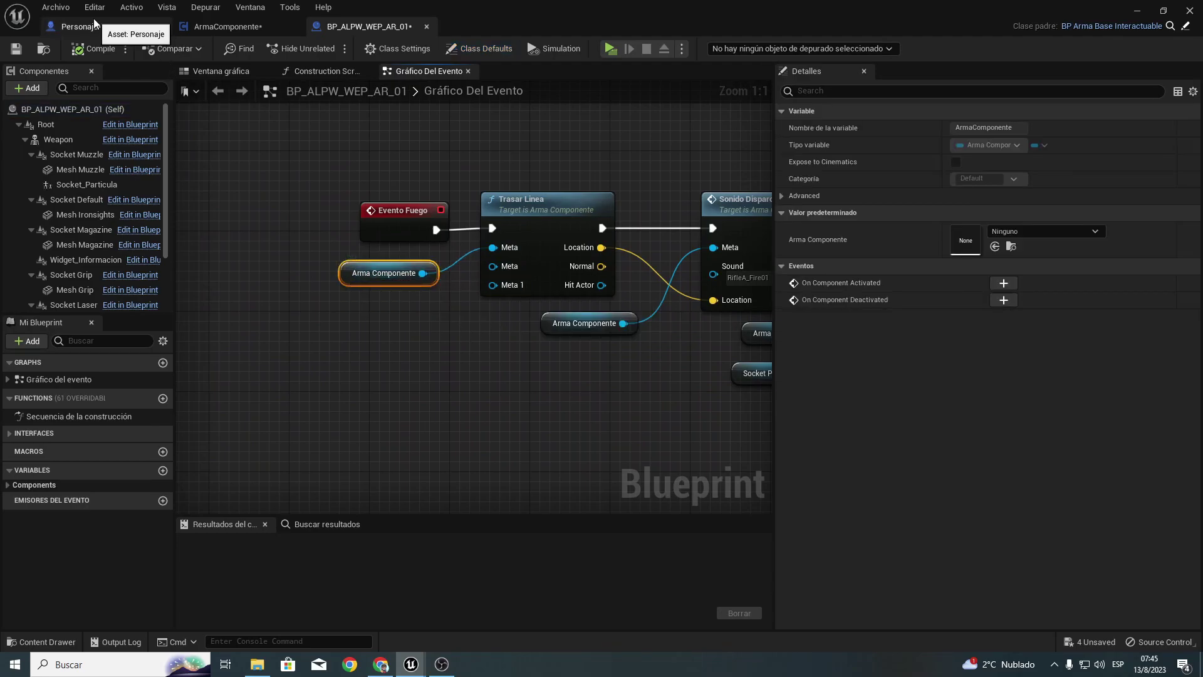
Step: Rename Trasar Linea's Meta1 input to Arma, then compile and save ArmaComponente
left_click(217, 28)
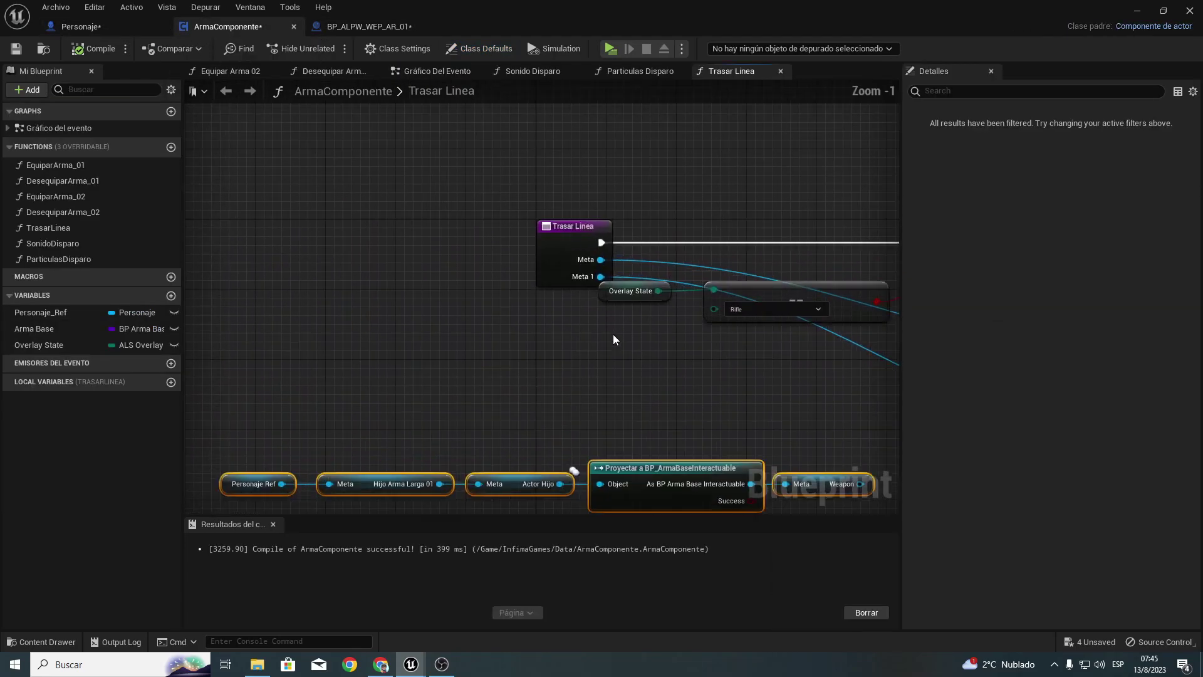
scroll(612, 339, "up", 1)
left_click(551, 241)
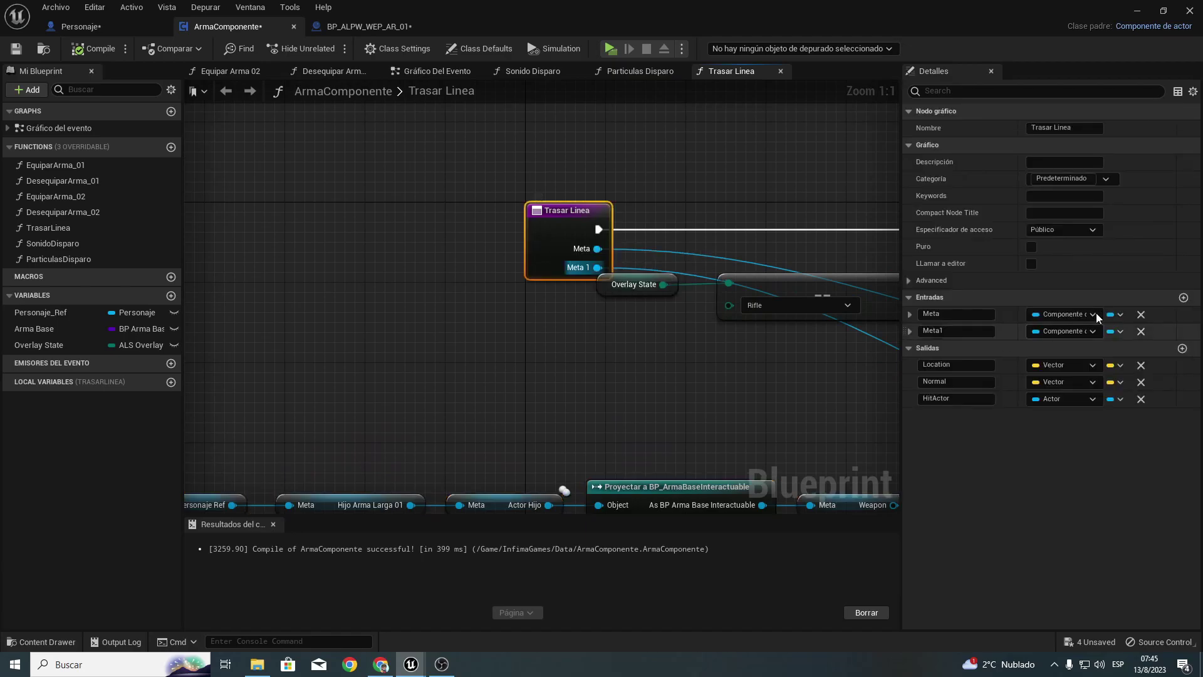
left_click(952, 331)
key("BackSpace")
key("BackSpace")
key("BackSpace")
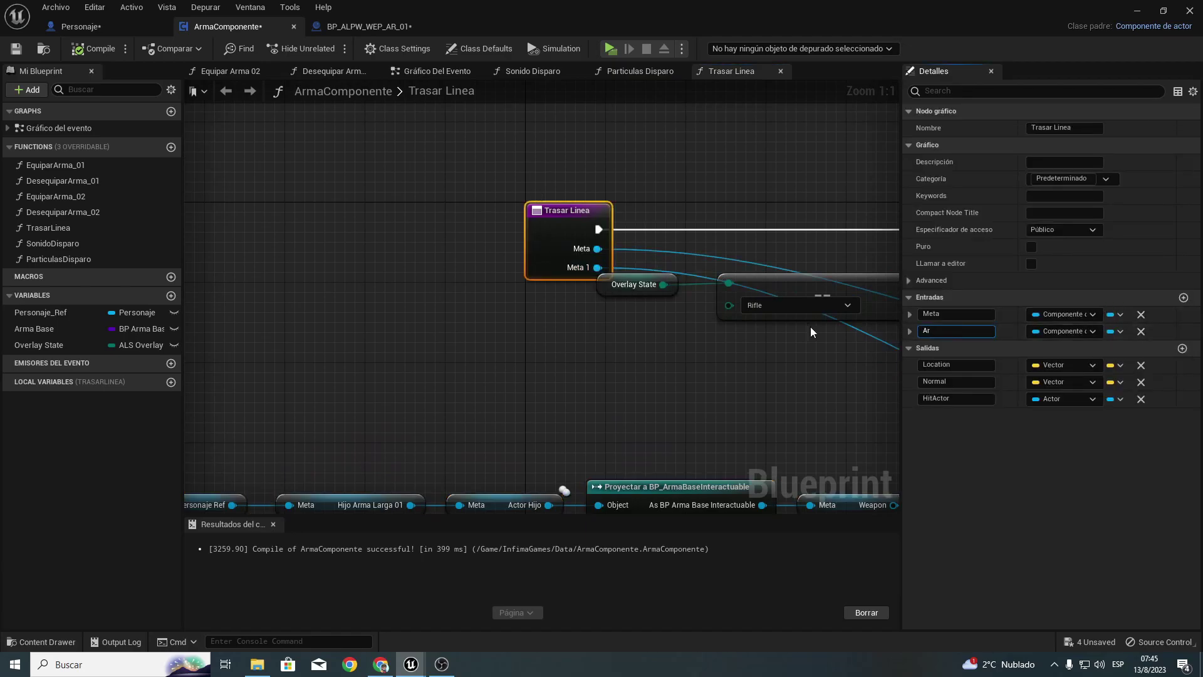
type("Arma")
key("Return")
left_click(88, 48)
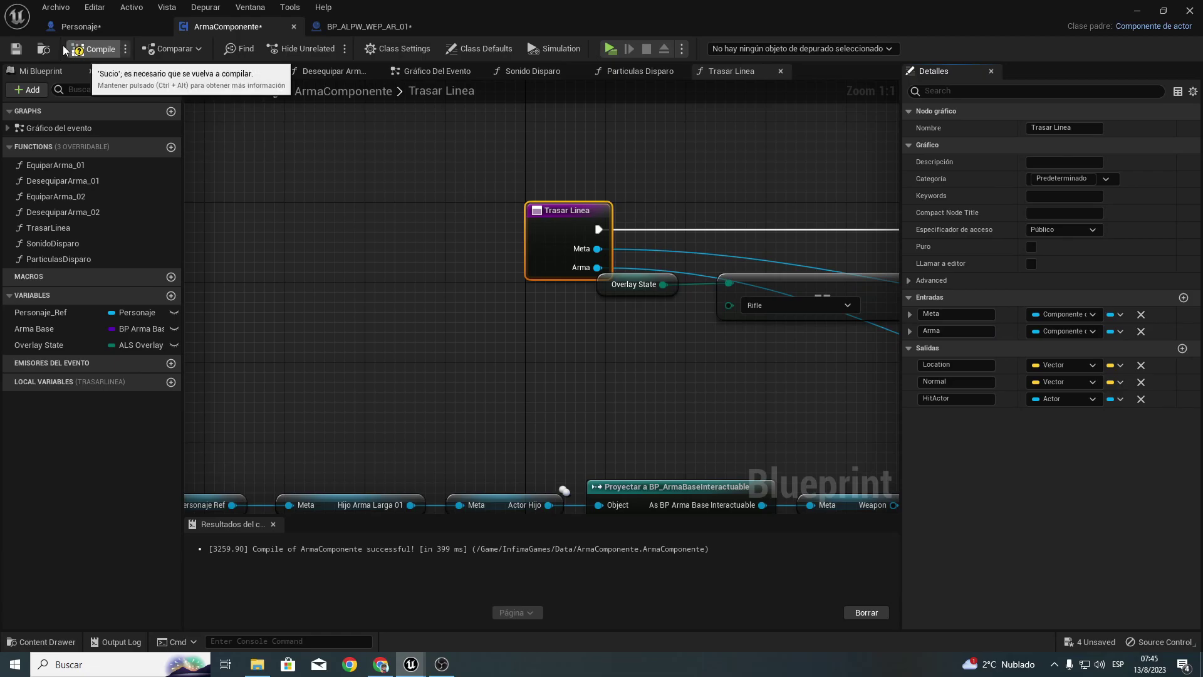
left_click(16, 48)
Step: Add a Weapon component reference to BP_ALPW_WEP_AR_01's graph and compile it
left_click(345, 27)
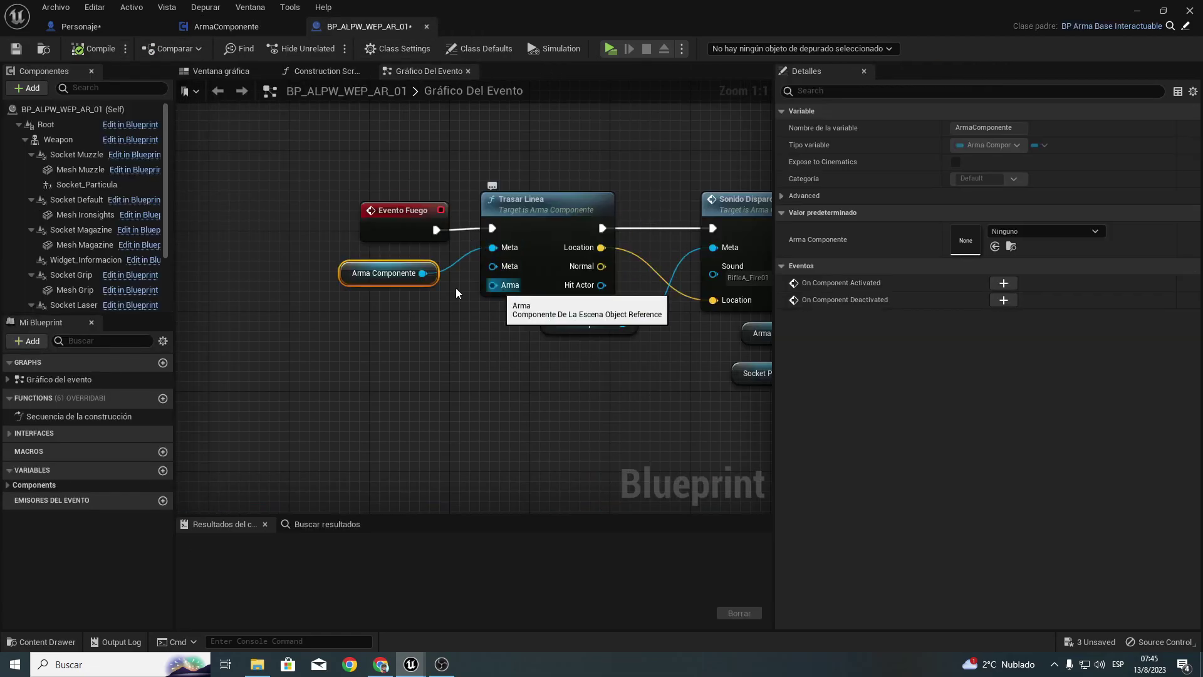
mouse_move(64, 142)
left_mouse_down()
mouse_move(344, 300)
mouse_move(500, 295)
left_mouse_up()
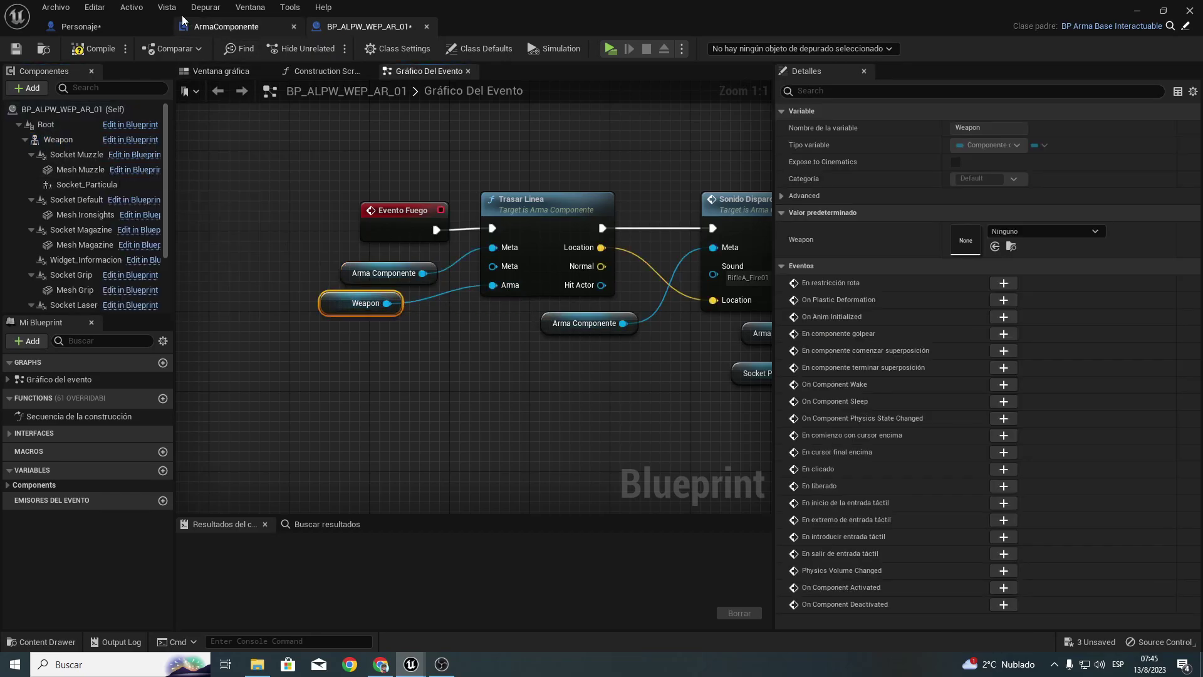
left_click(103, 31)
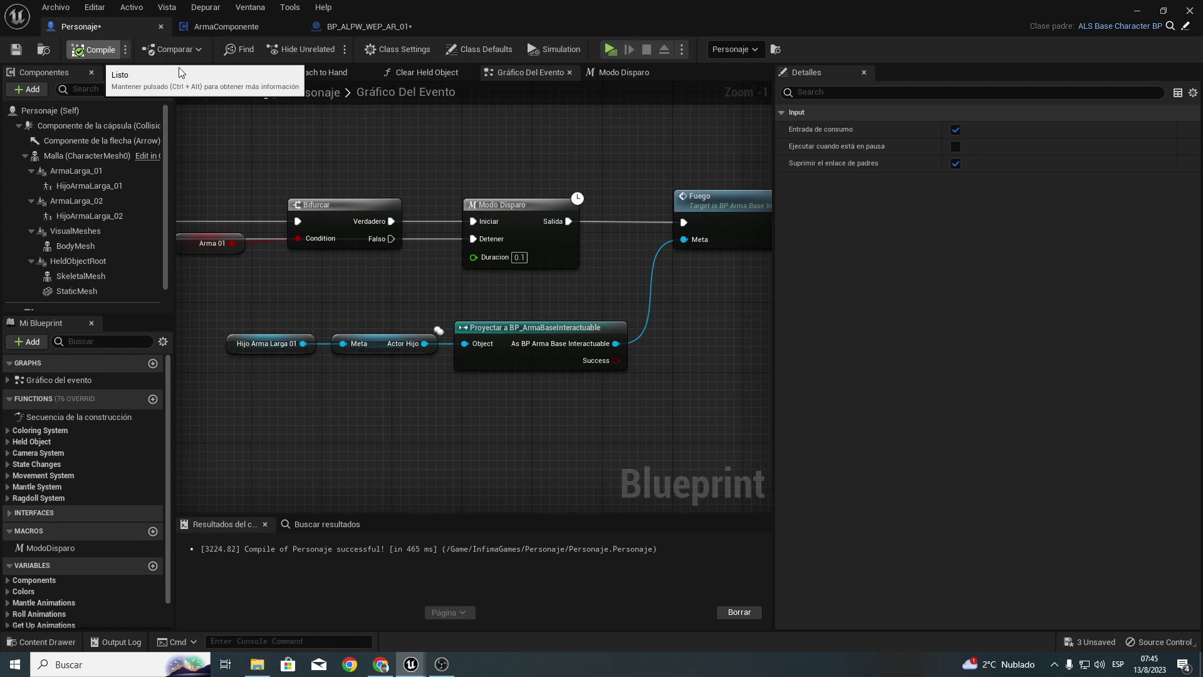
left_click(340, 28)
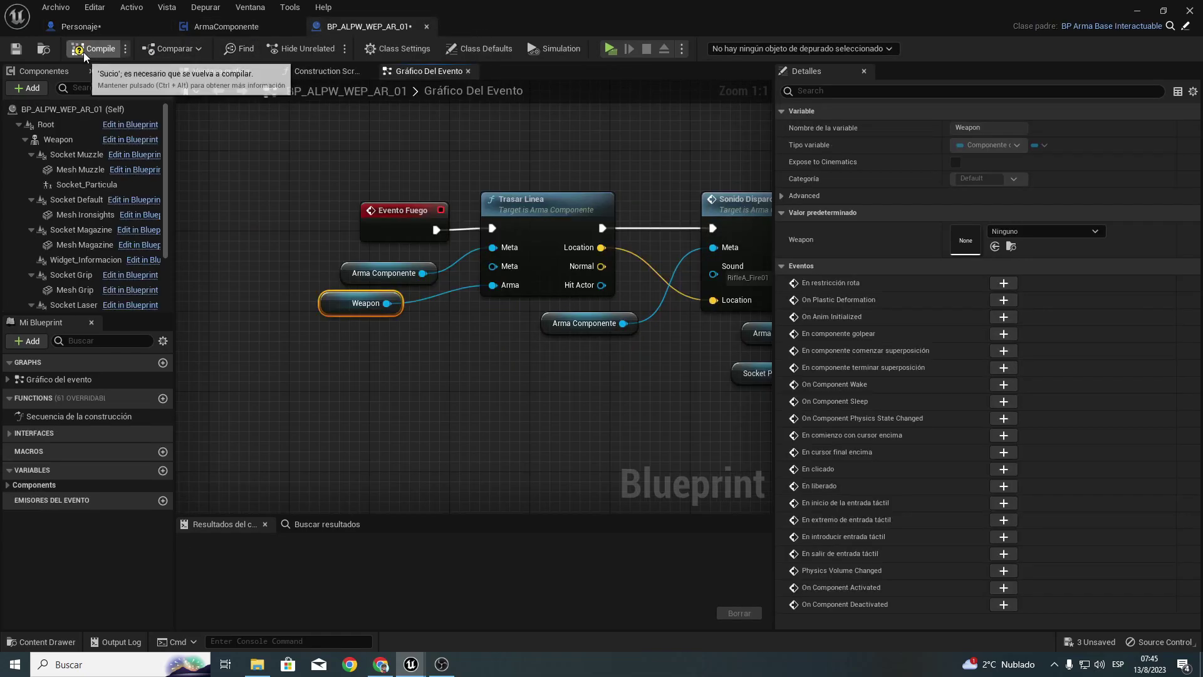
left_click(84, 52)
Step: Set the Line Trace's Draw Debug Type to Para la duración and launch a play-test
left_click(279, 26)
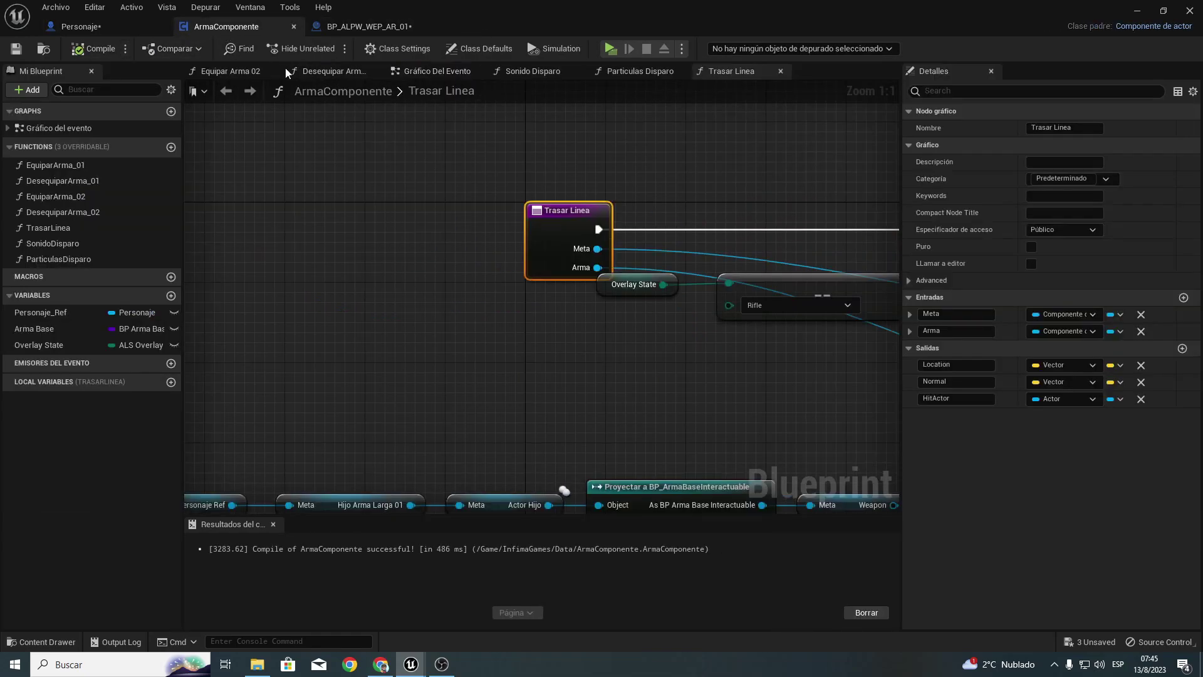
scroll(588, 333, "up", 3)
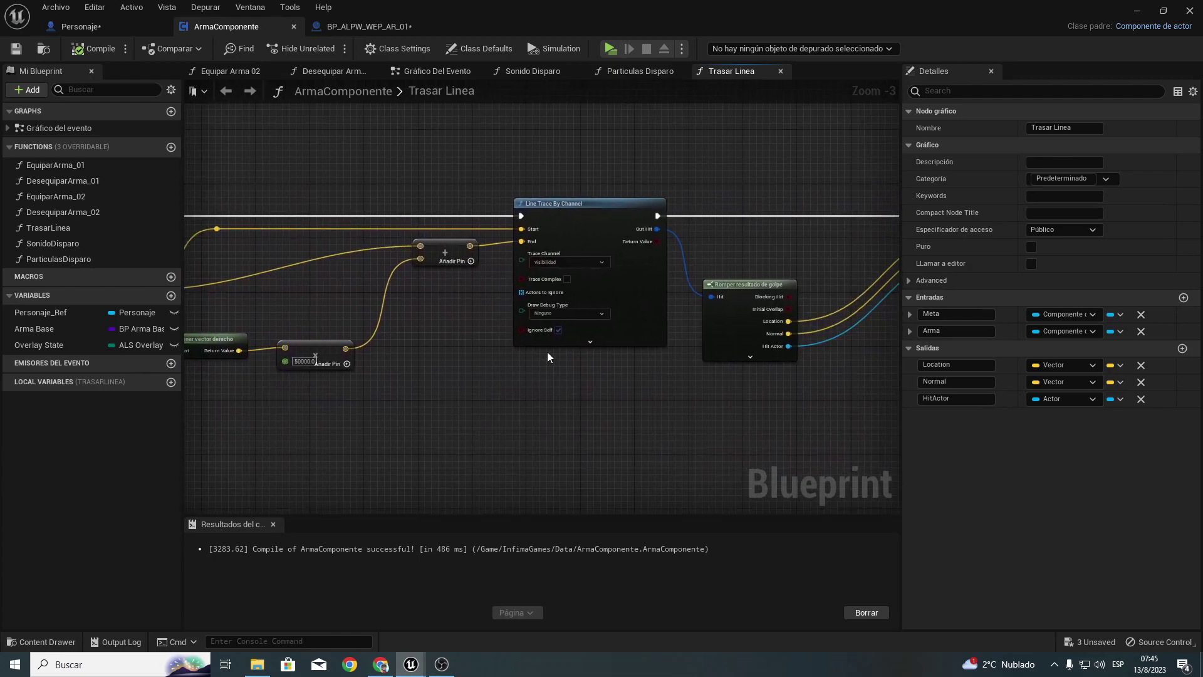
left_click(573, 299)
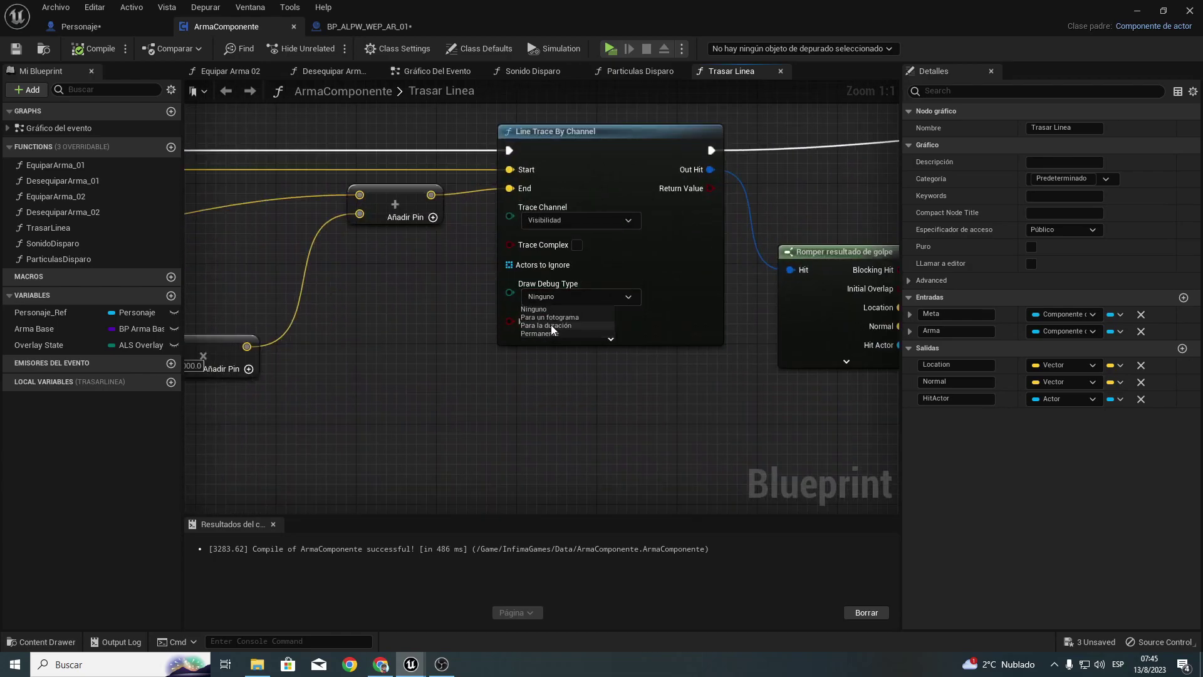
left_click(543, 325)
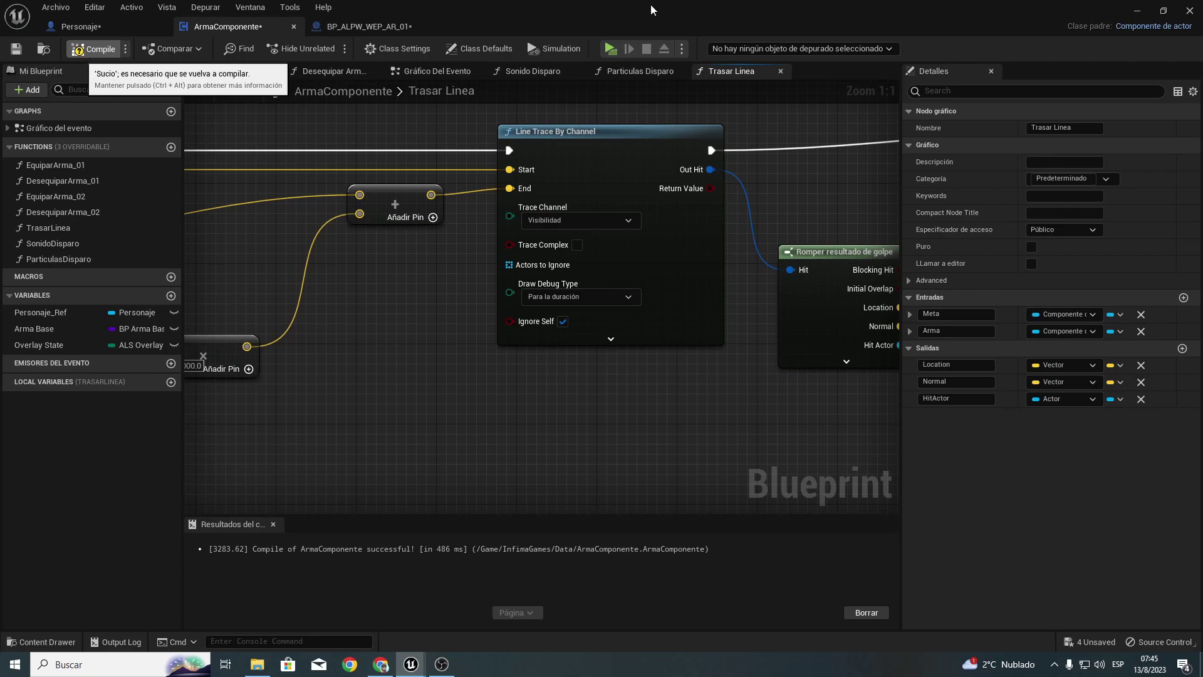
left_click(610, 49)
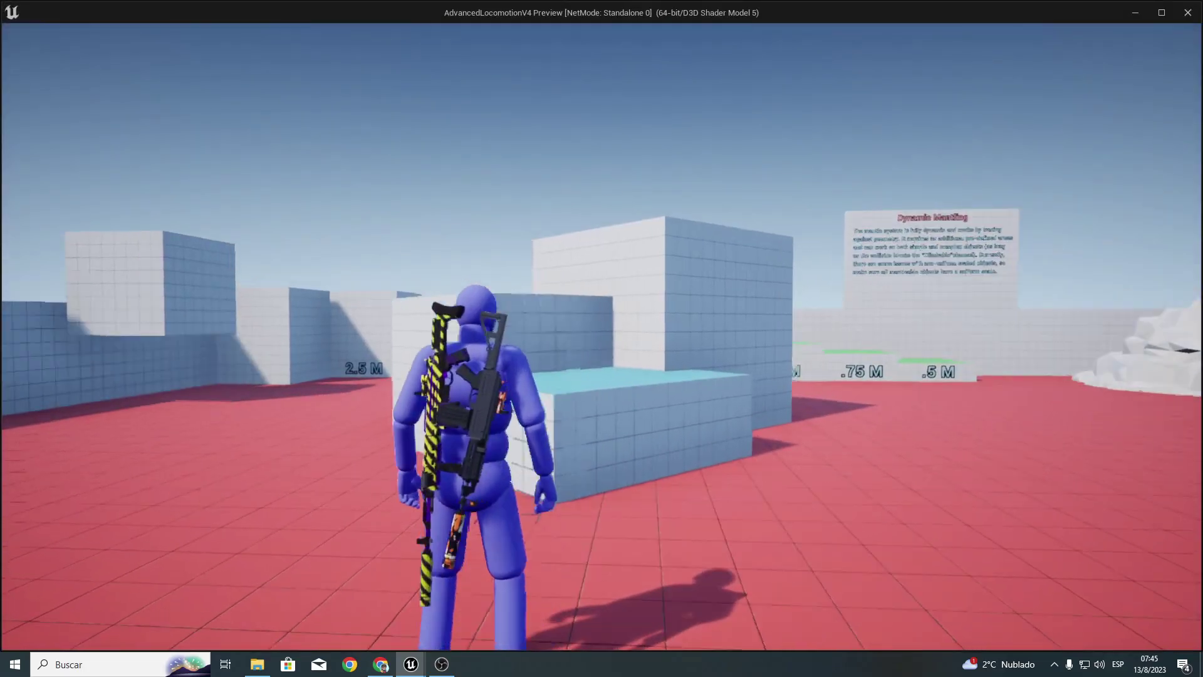
Step: Crouch, walk and fire the rifle in game, then stop to see the 'Accessed None' Meta errors
key("c")
left_click(601, 338)
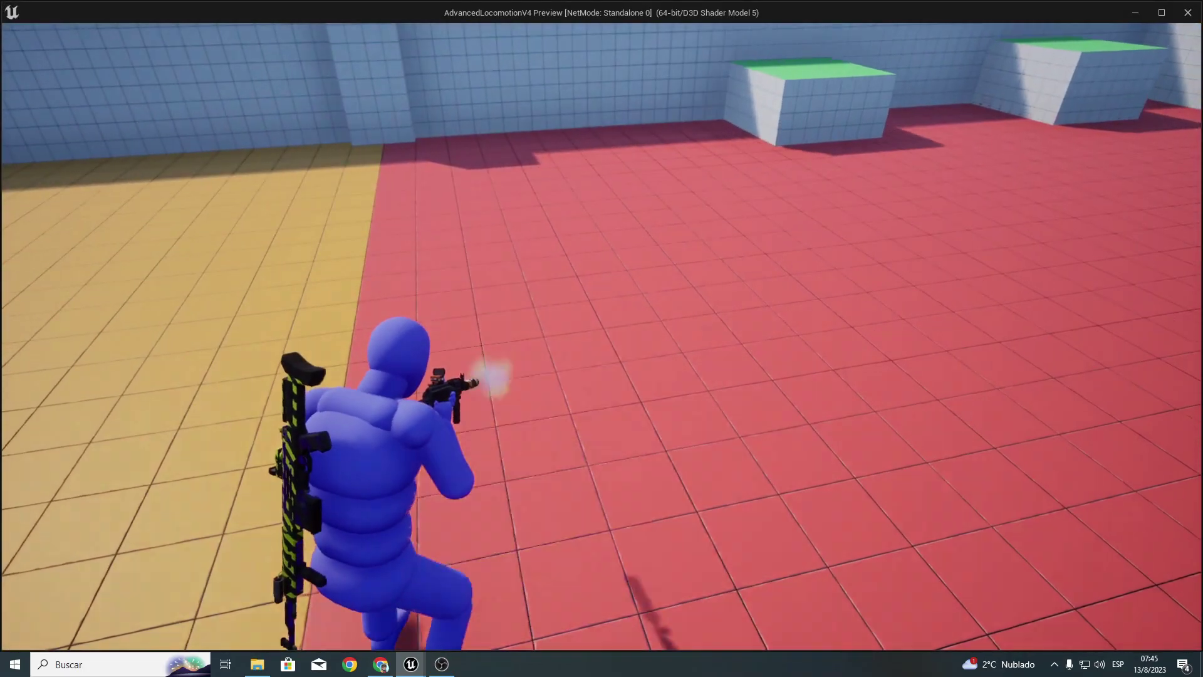
key("c")
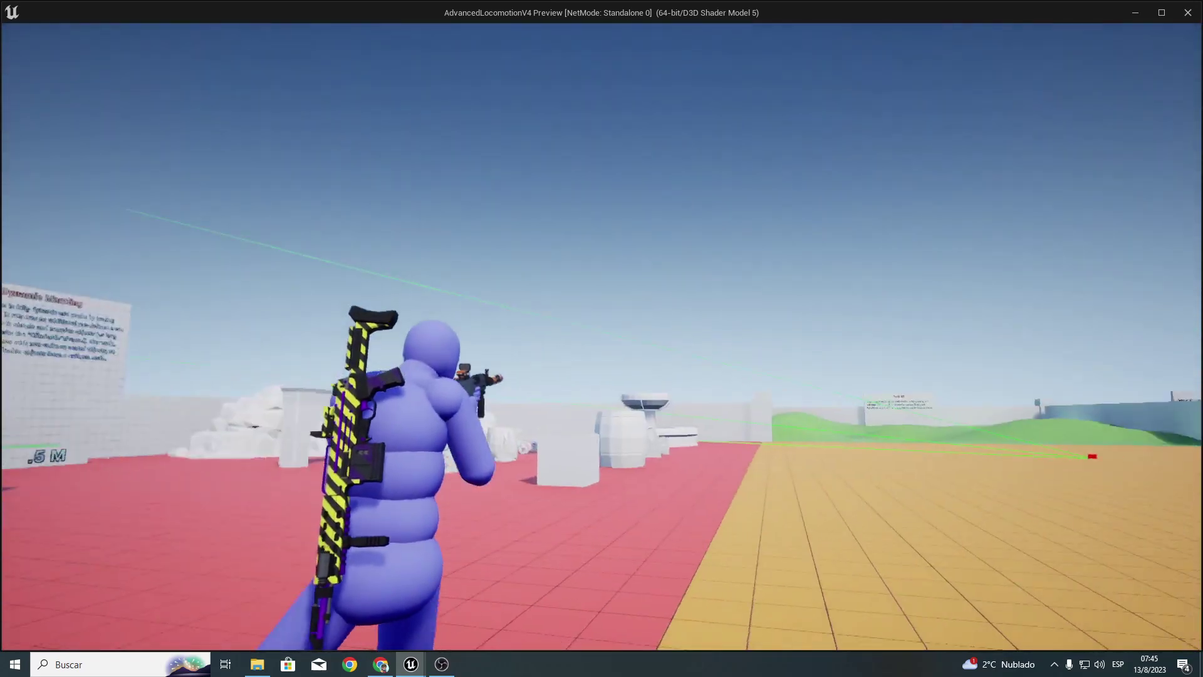
left_click(601, 338)
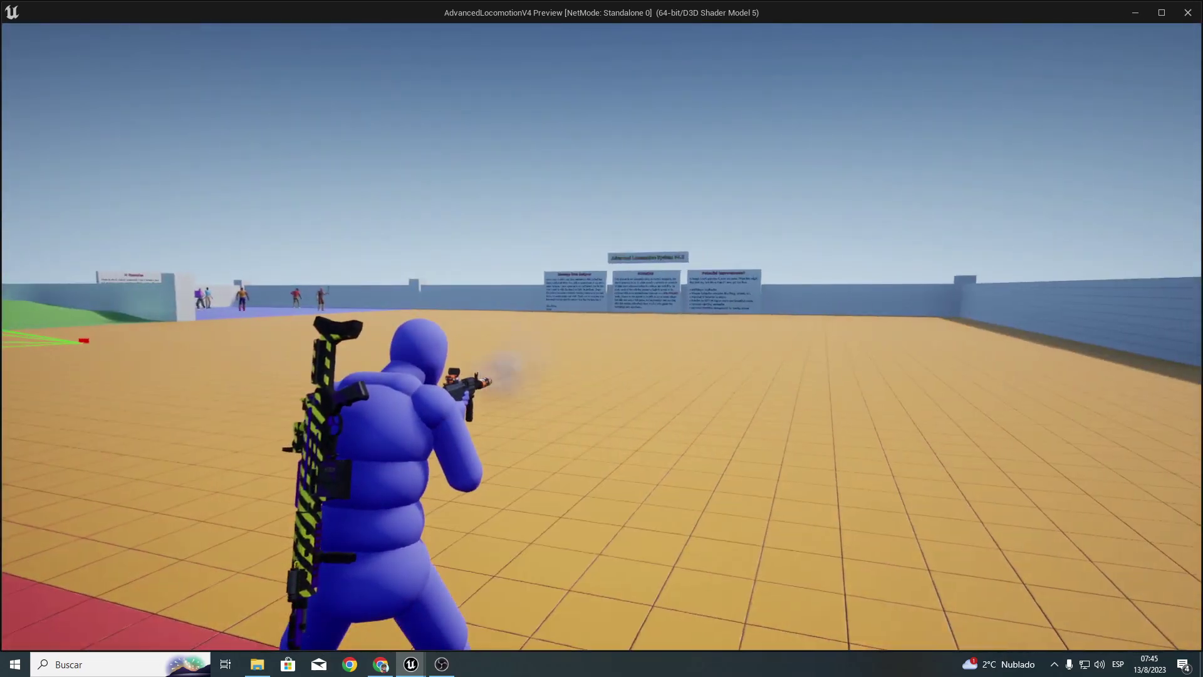
key("w")
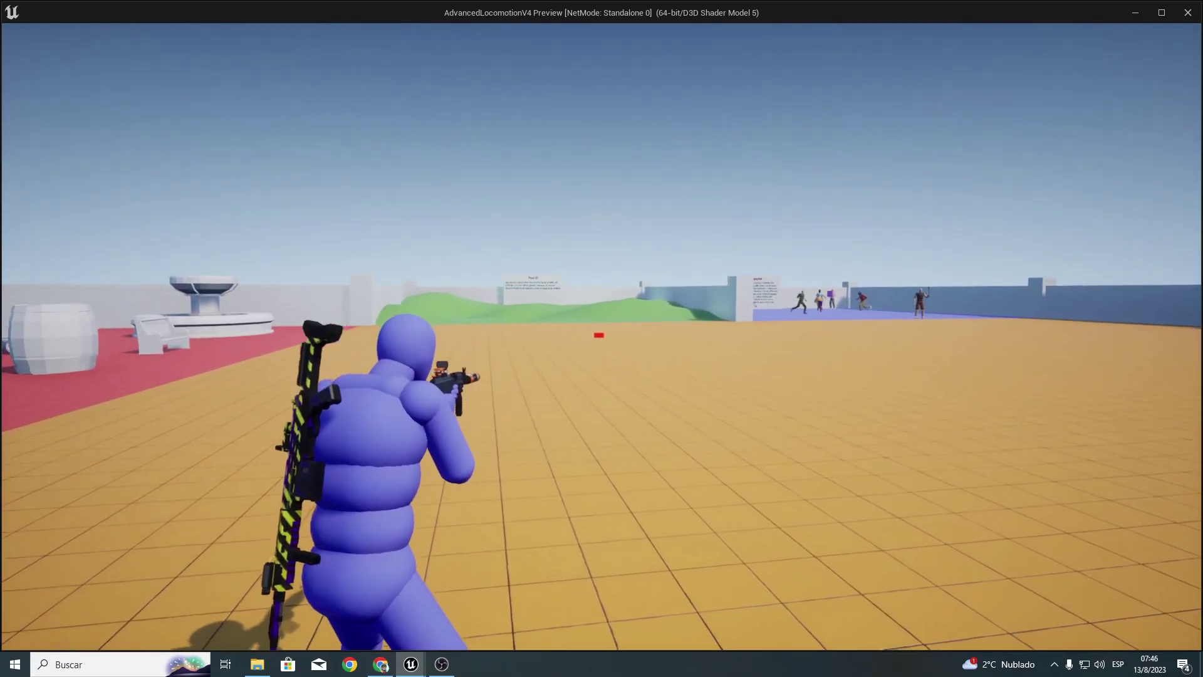
key("c")
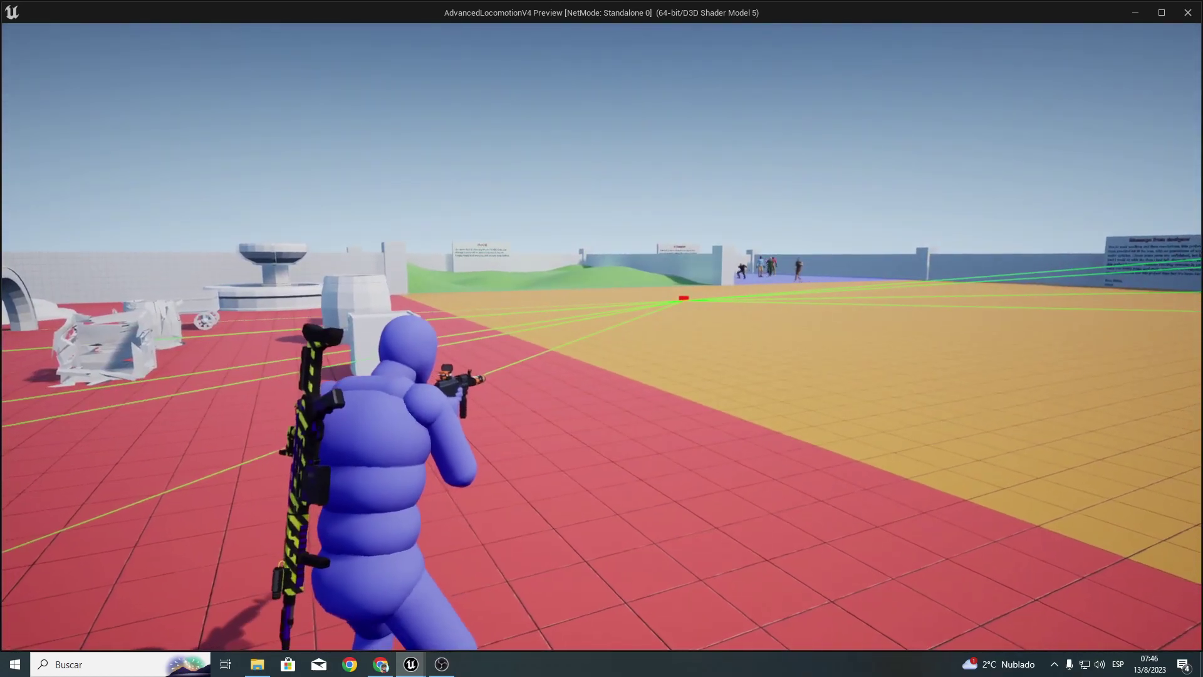
key("Escape")
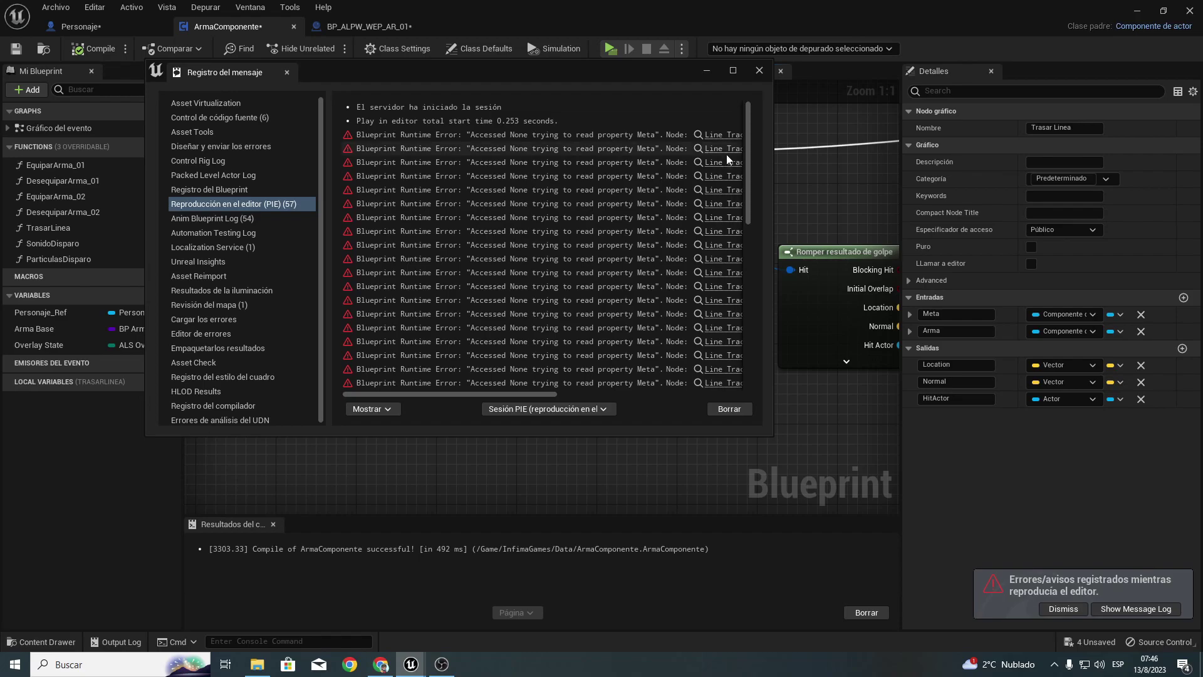
Step: From the error link, rewire the muzzle socket nodes from Meta to Trasar Linea's Arma input and recompile
left_click(723, 148)
right_click_drag(611, 193, 293, 226)
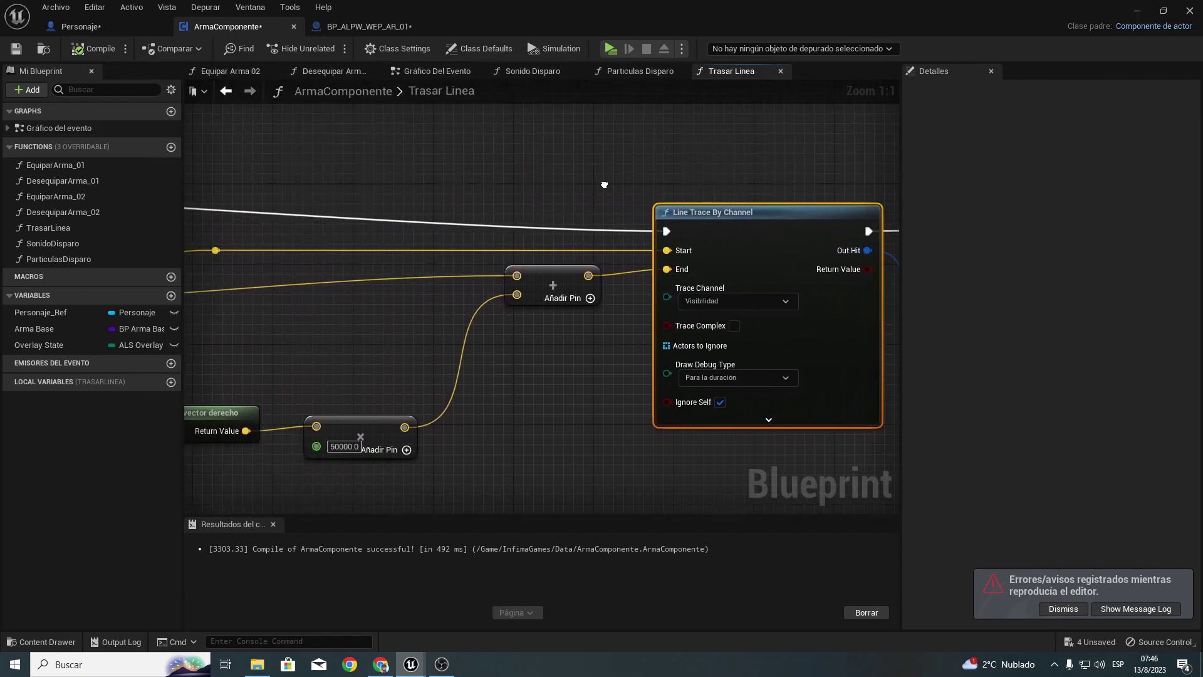
scroll(488, 242, "down", 3)
right_click_drag(488, 243, 900, 223)
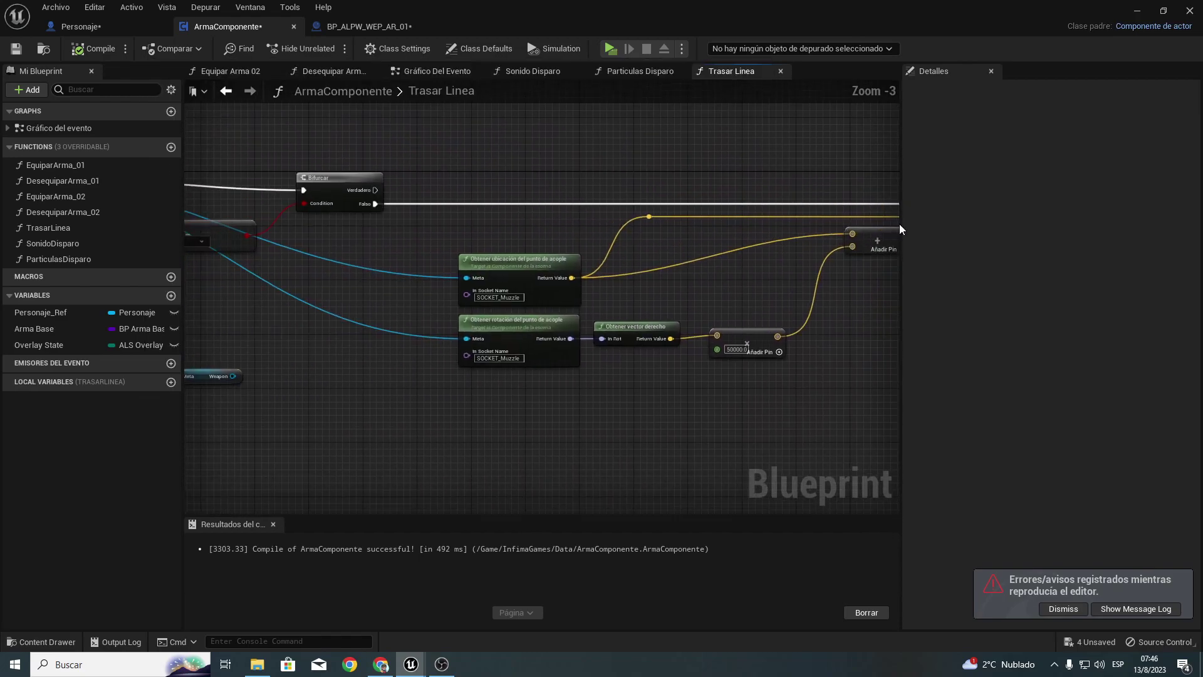
right_click_drag(525, 295, 773, 292)
scroll(697, 312, "up", 3)
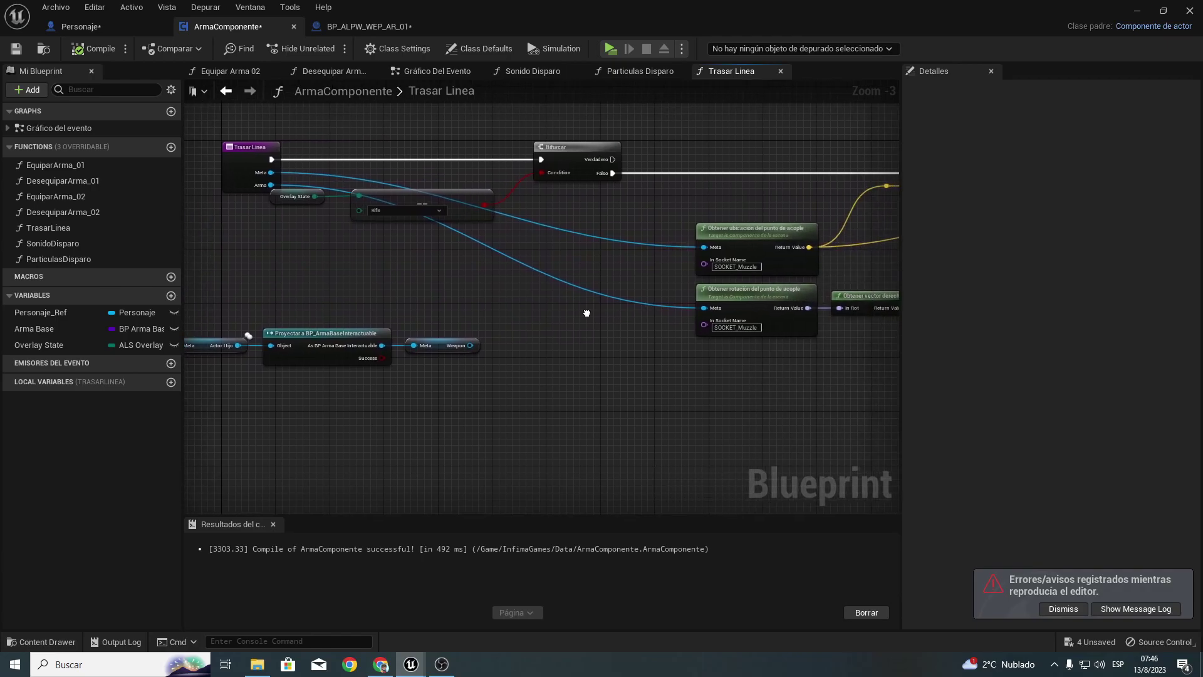
right_click_drag(570, 320, 738, 322)
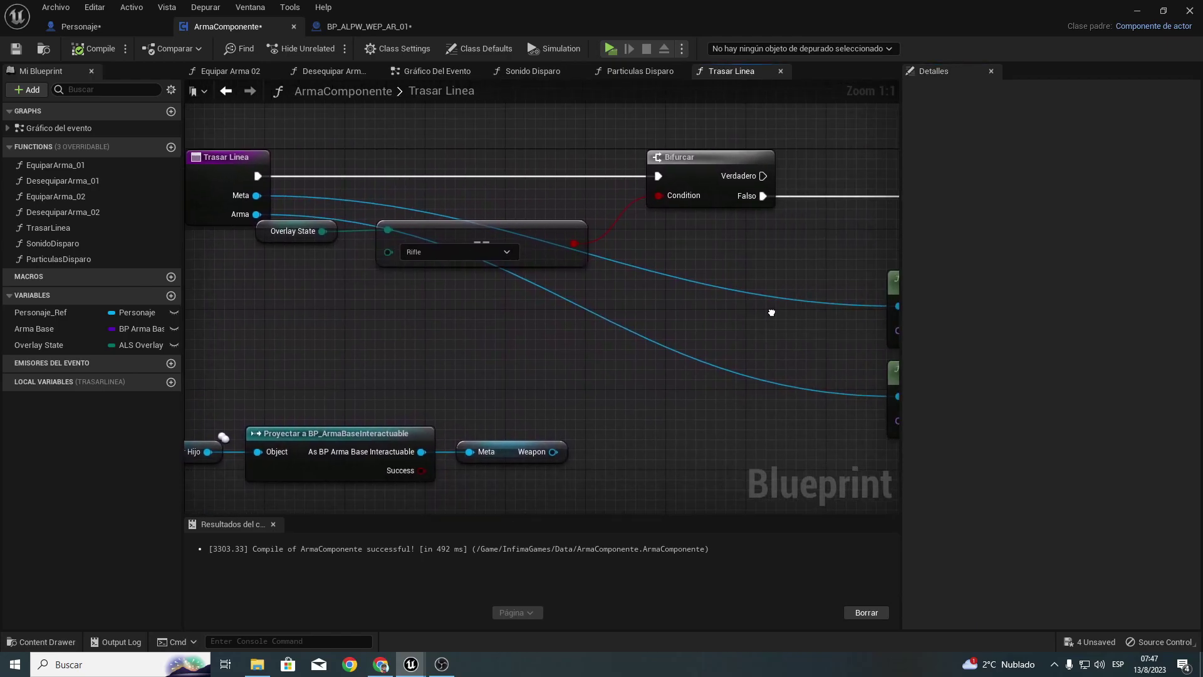
right_click_drag(739, 322, 642, 343)
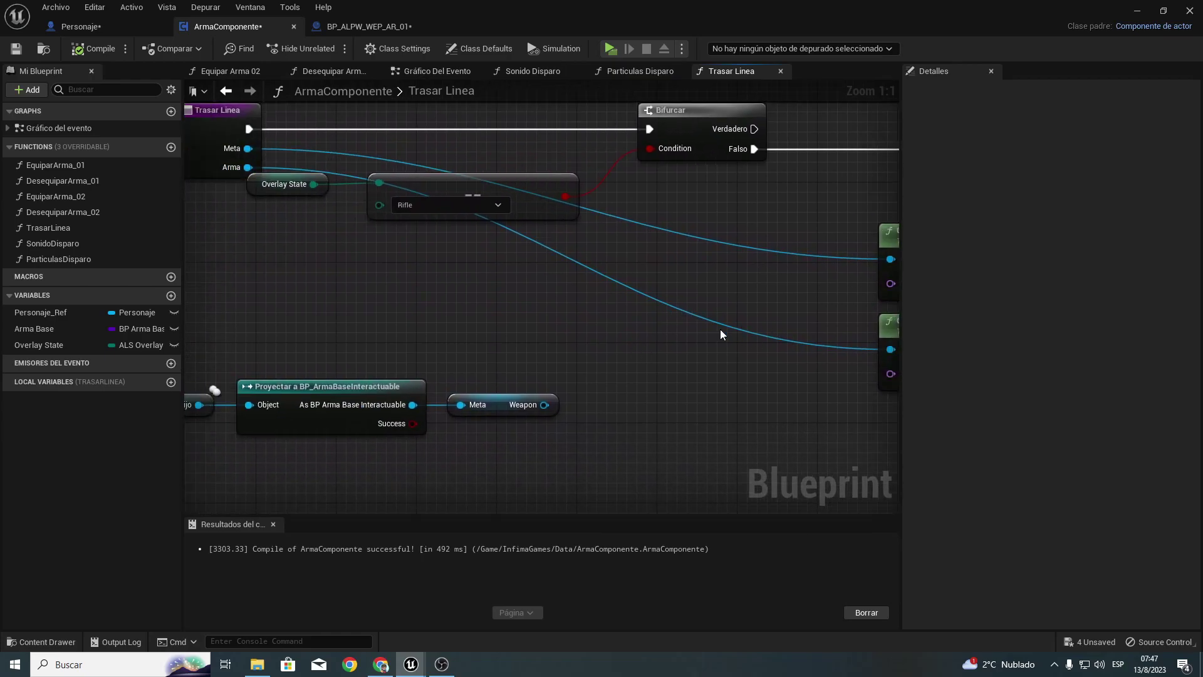
right_click_drag(720, 334, 657, 384)
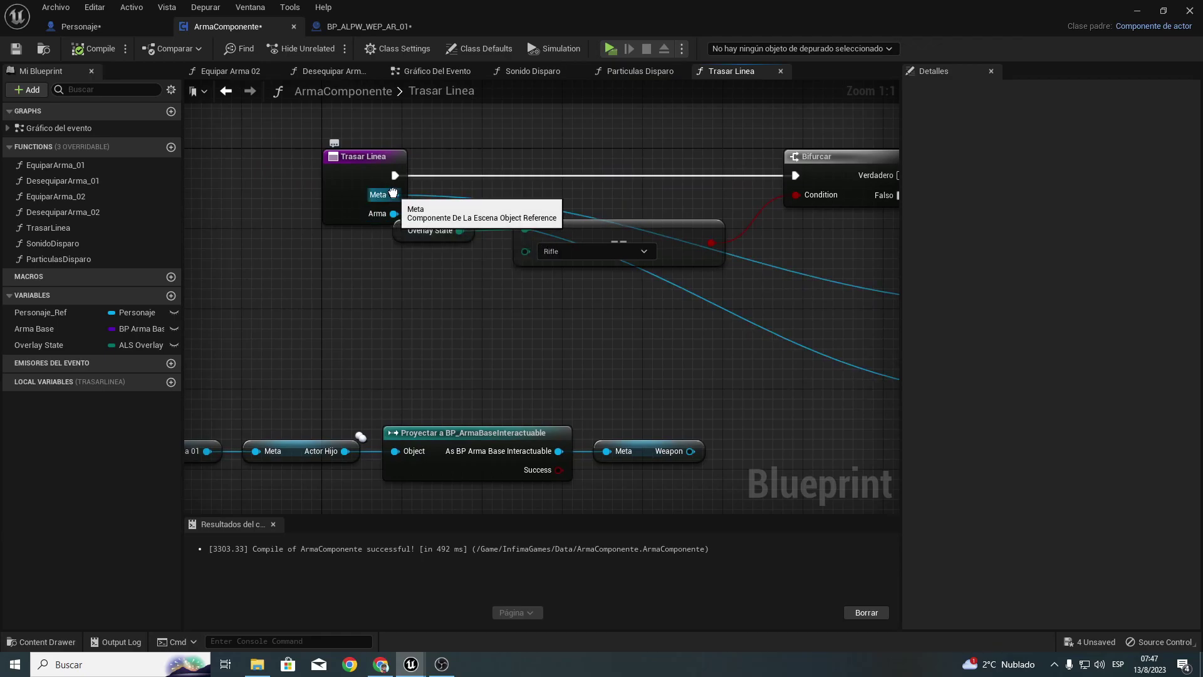
left_click_drag(394, 194, 394, 217, "ctrl")
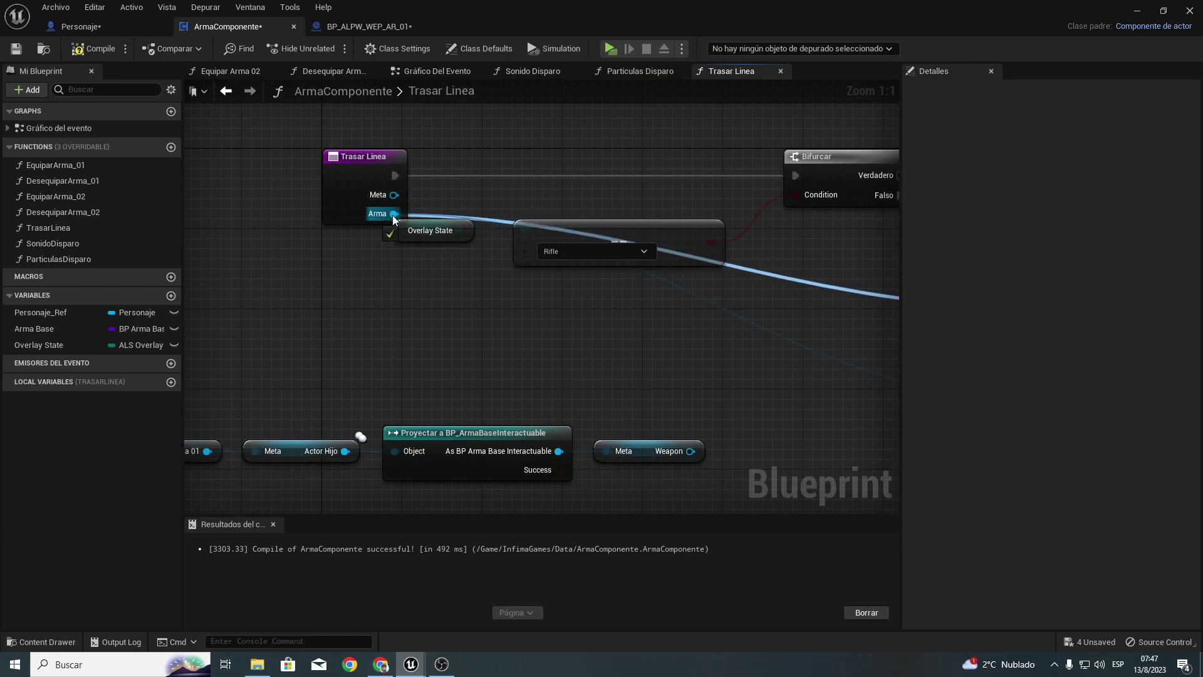
right_click_drag(639, 210, 281, 187)
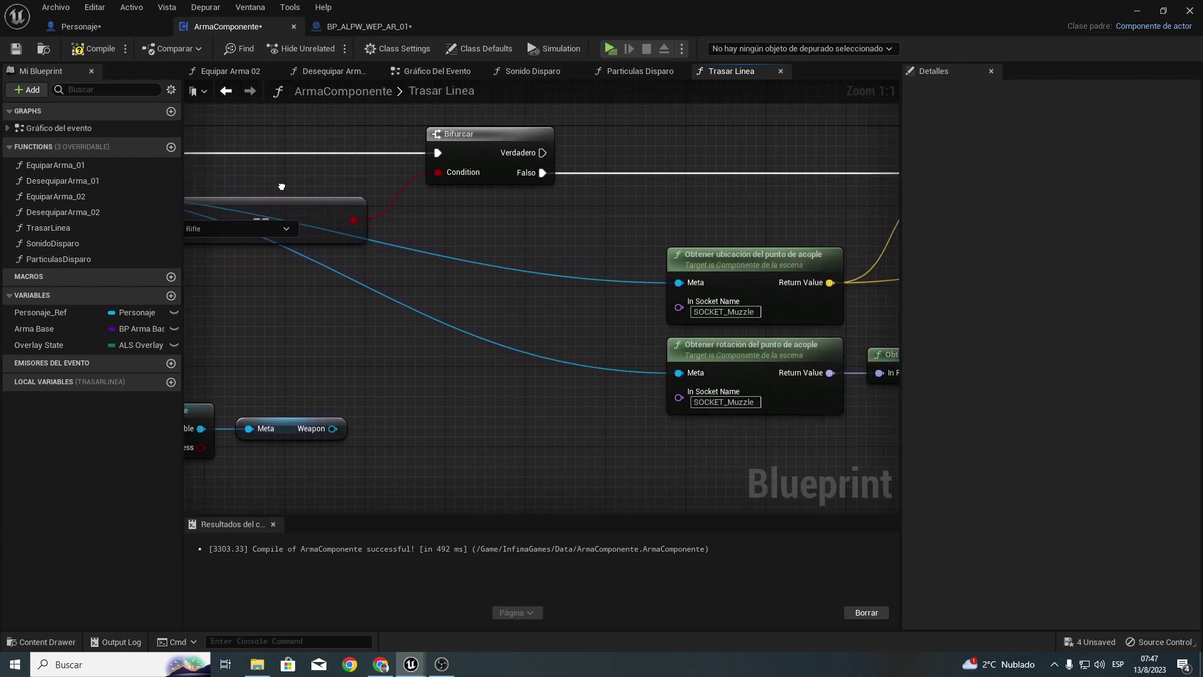
left_click(104, 49)
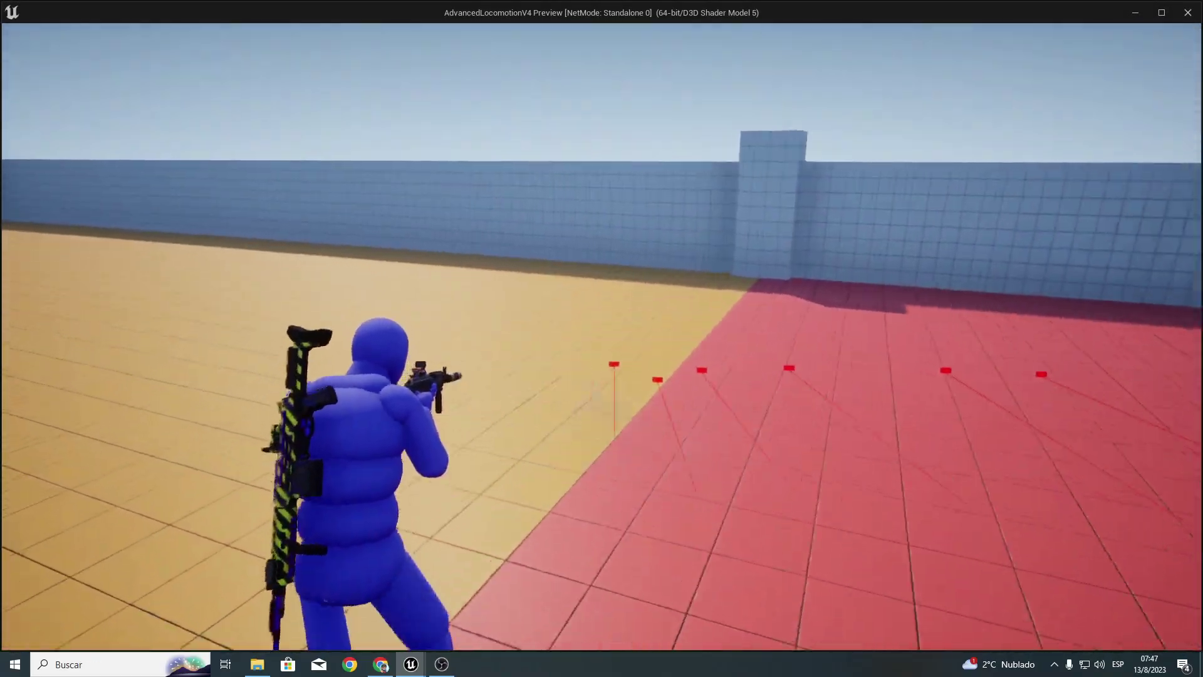
Step: Stop the play session and remove the unused Meta input from Trasar Linea
key("Escape")
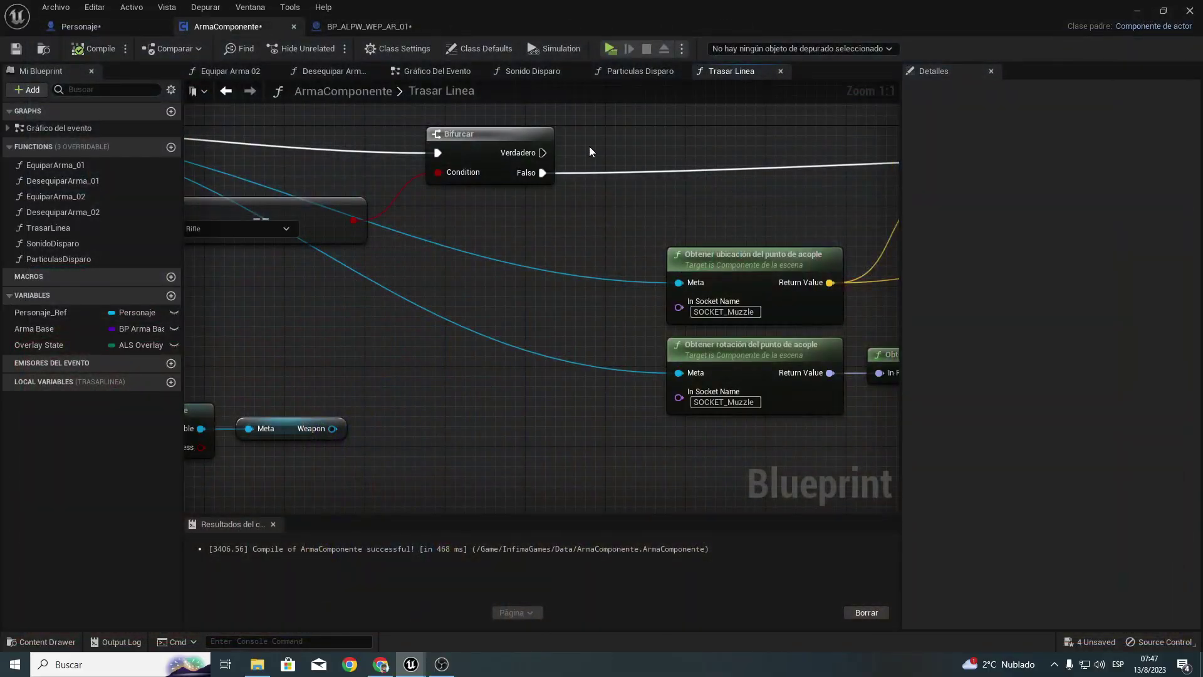
right_click_drag(396, 225, 793, 246)
left_click(430, 185)
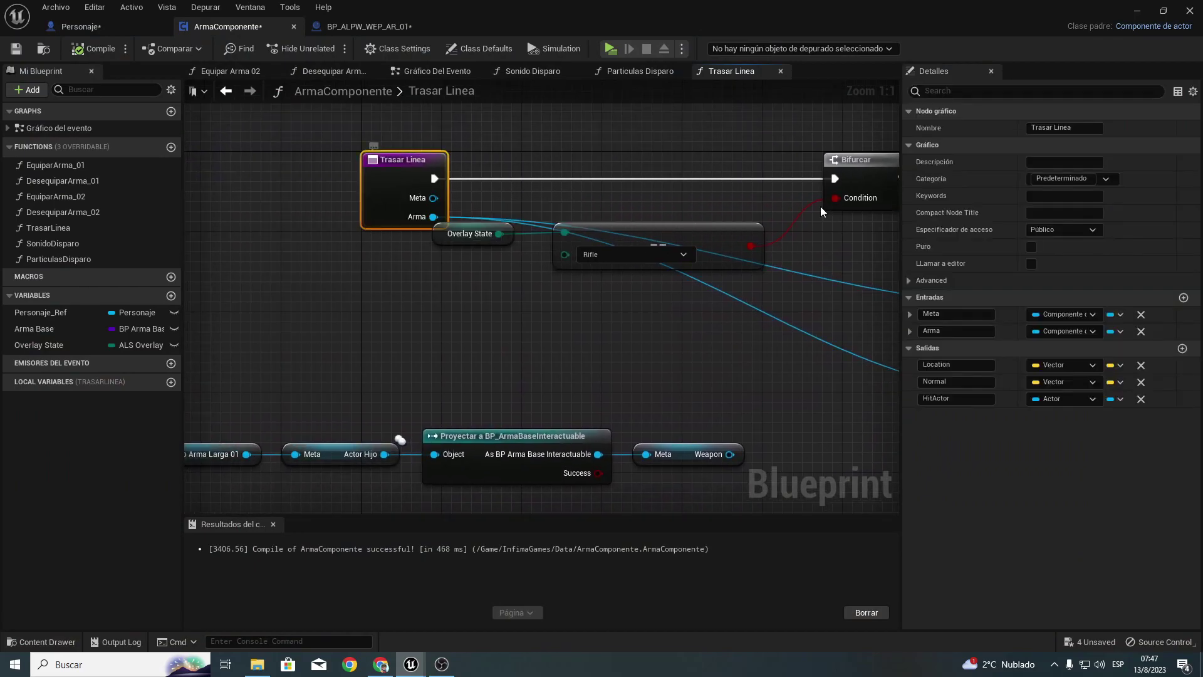
left_click(1141, 314)
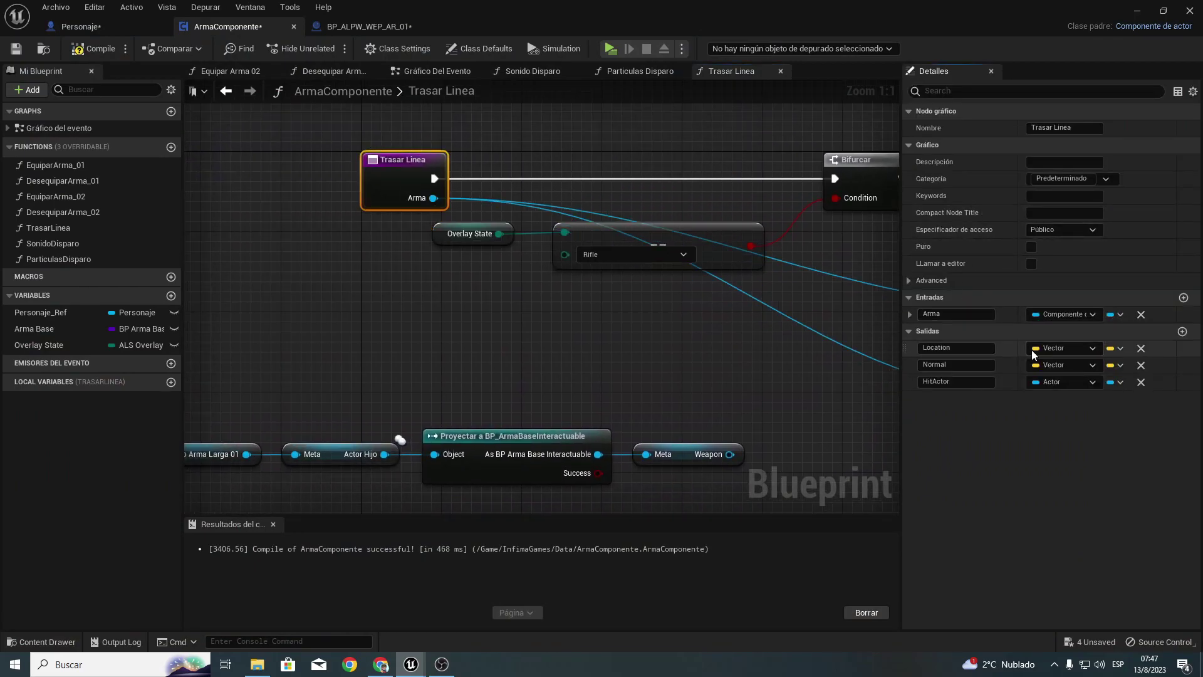
Step: Delete the old Meta cast-to-weapon node chain and recompile ArmaComponente
right_click_drag(716, 320, 506, 284)
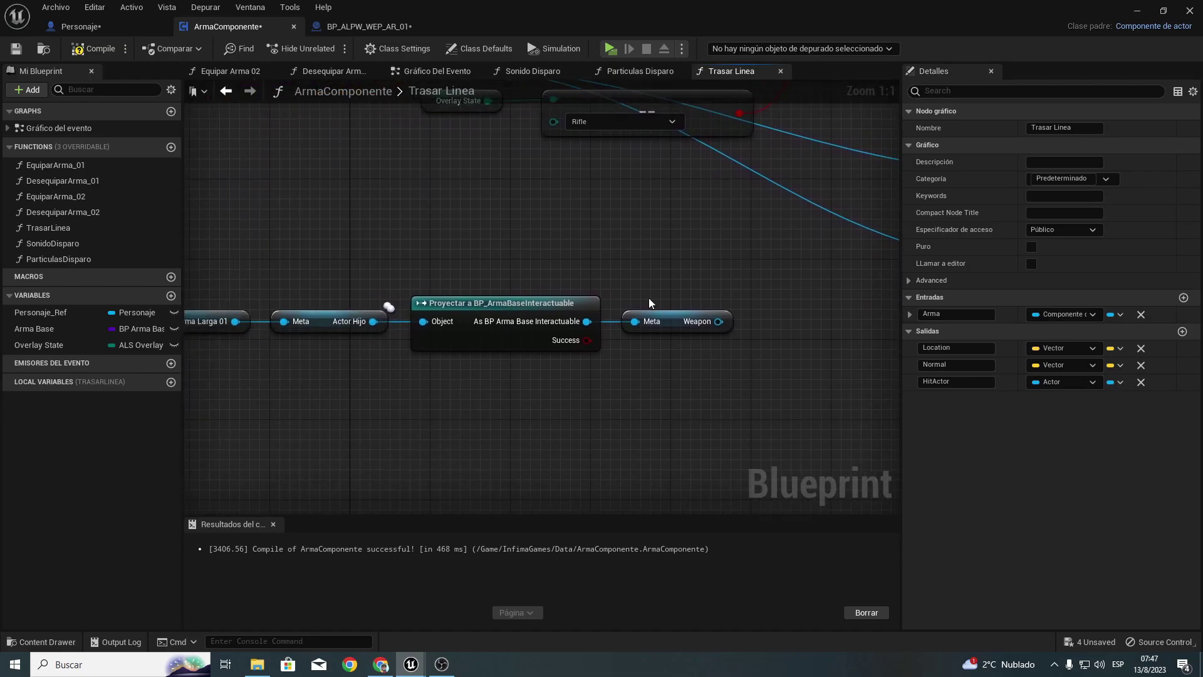
scroll(659, 296, "down", 3)
left_click_drag(351, 342, 855, 207)
key("Delete")
right_click_drag(854, 207, 579, 273)
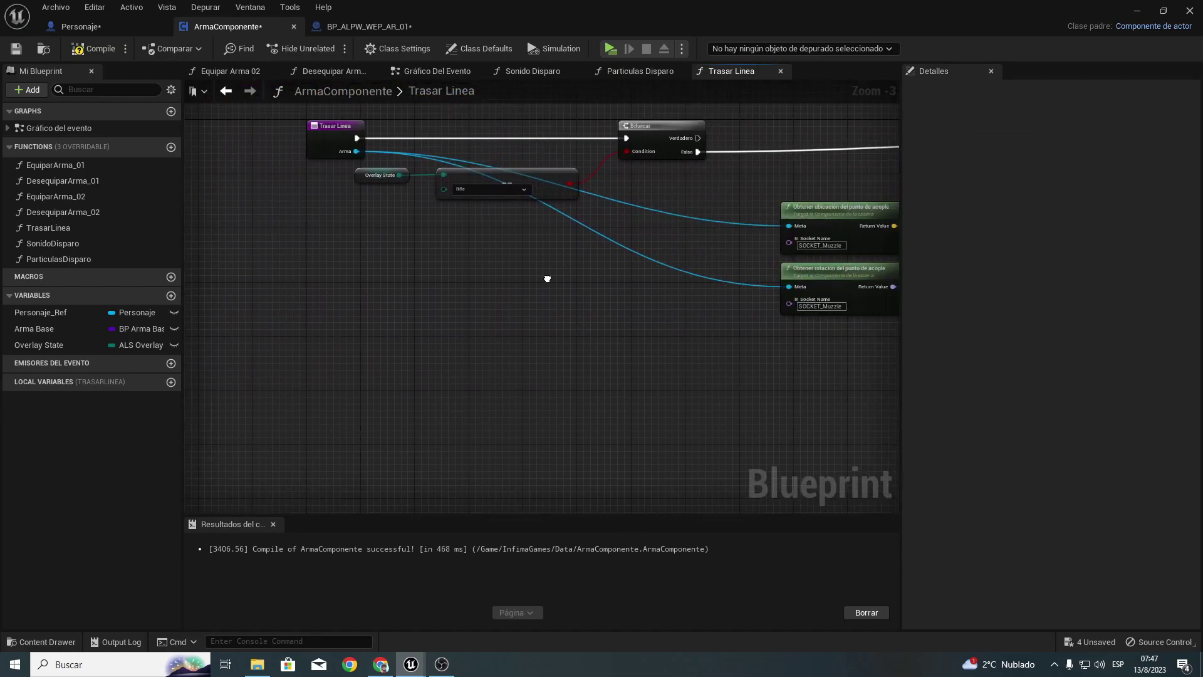
left_click(97, 54)
Step: Add a Get Arma node via 'getarm' and wire it to both Obtener Meta socket nodes
scroll(272, 205, "up", 3)
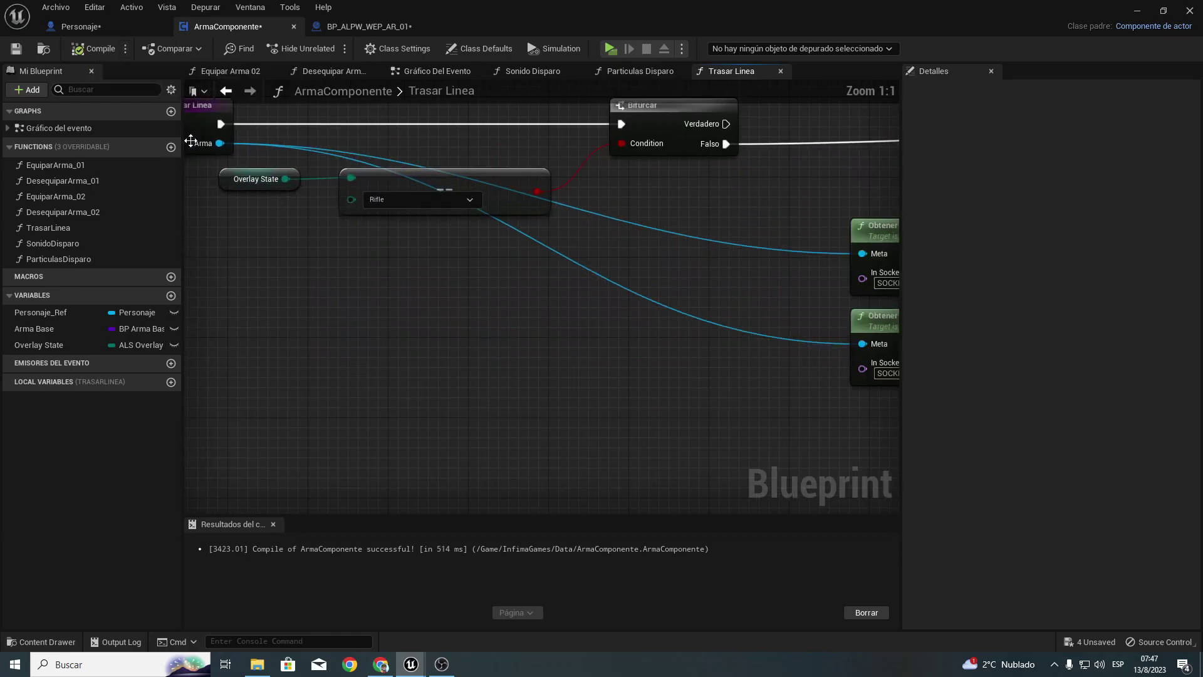
right_click(623, 350)
type("getarm")
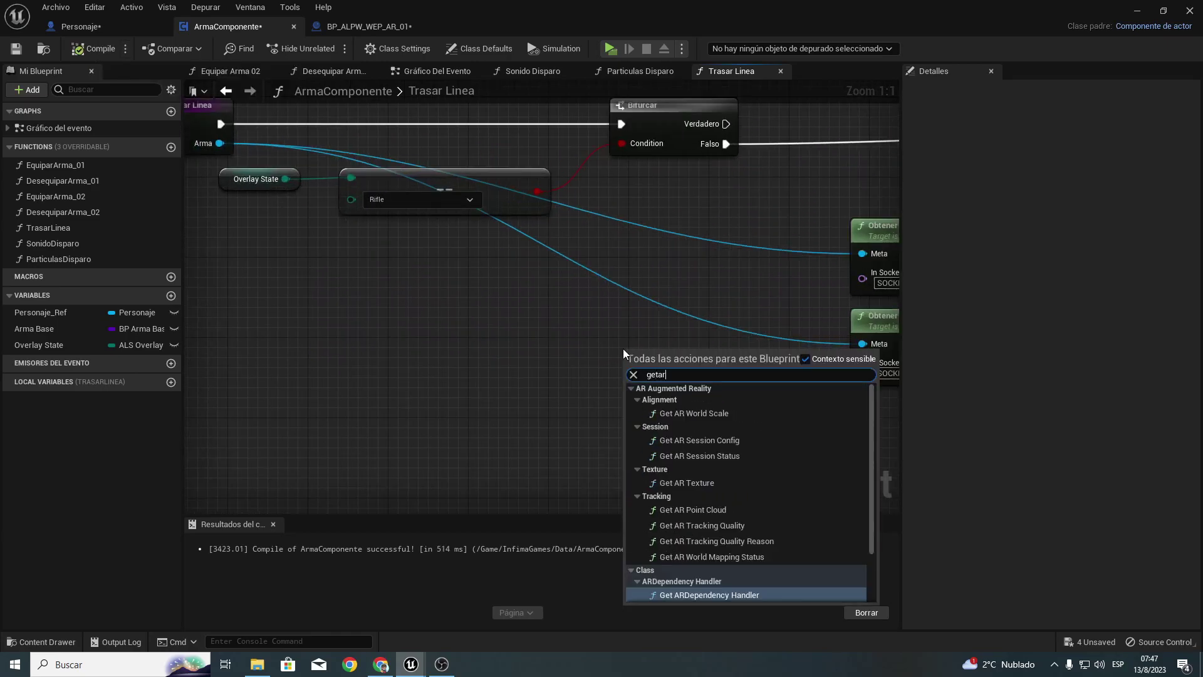
key("Return")
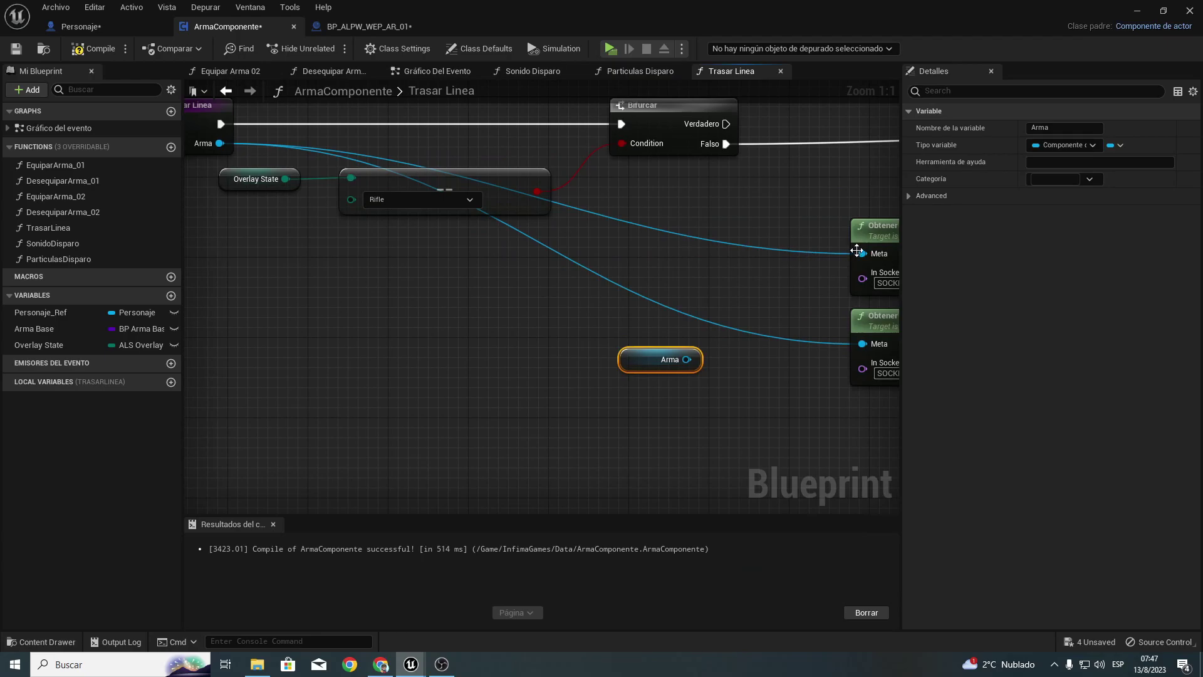
left_click_drag(856, 250, 761, 324)
mouse_move(688, 371)
left_mouse_down()
mouse_move(685, 359)
mouse_move(863, 343)
left_mouse_up()
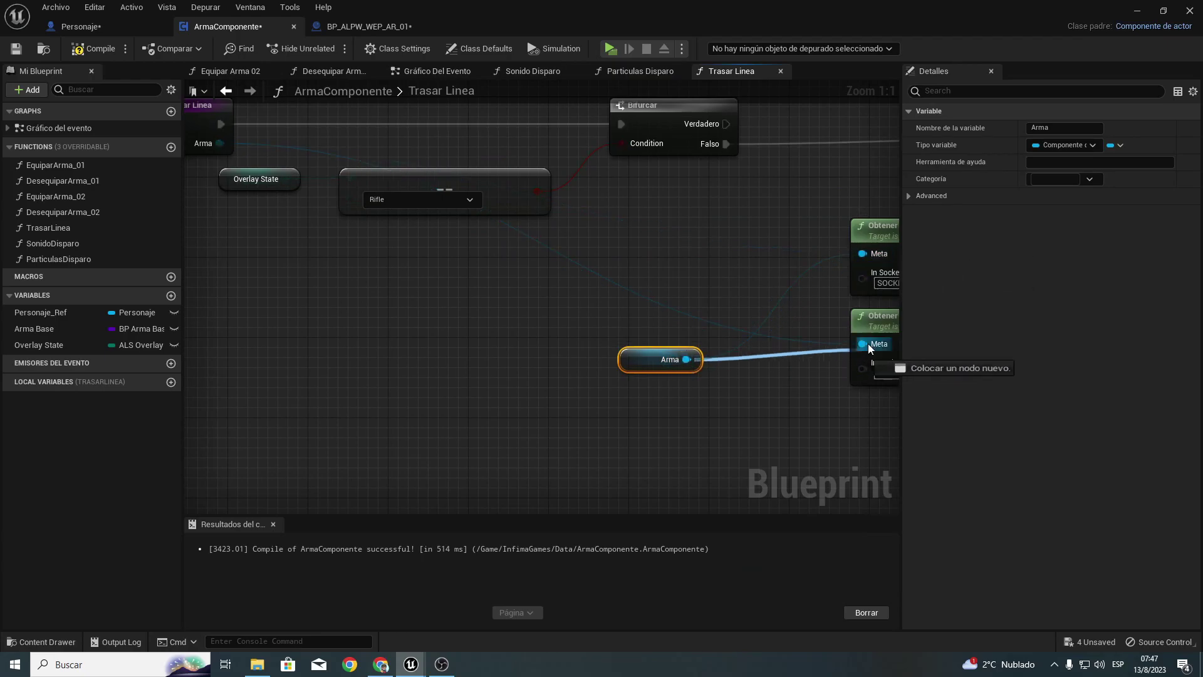
left_click_drag(635, 364, 705, 294)
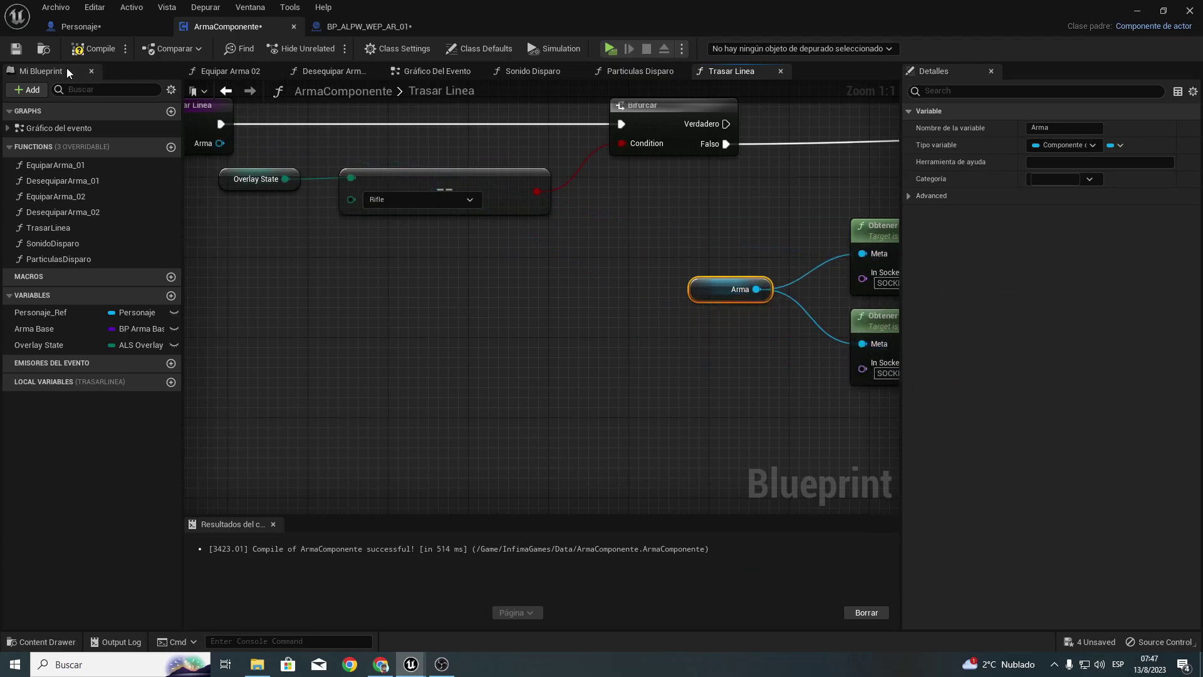
Step: Compile and save ArmaComponente, then start a play-test
left_click(86, 48)
left_click(15, 48)
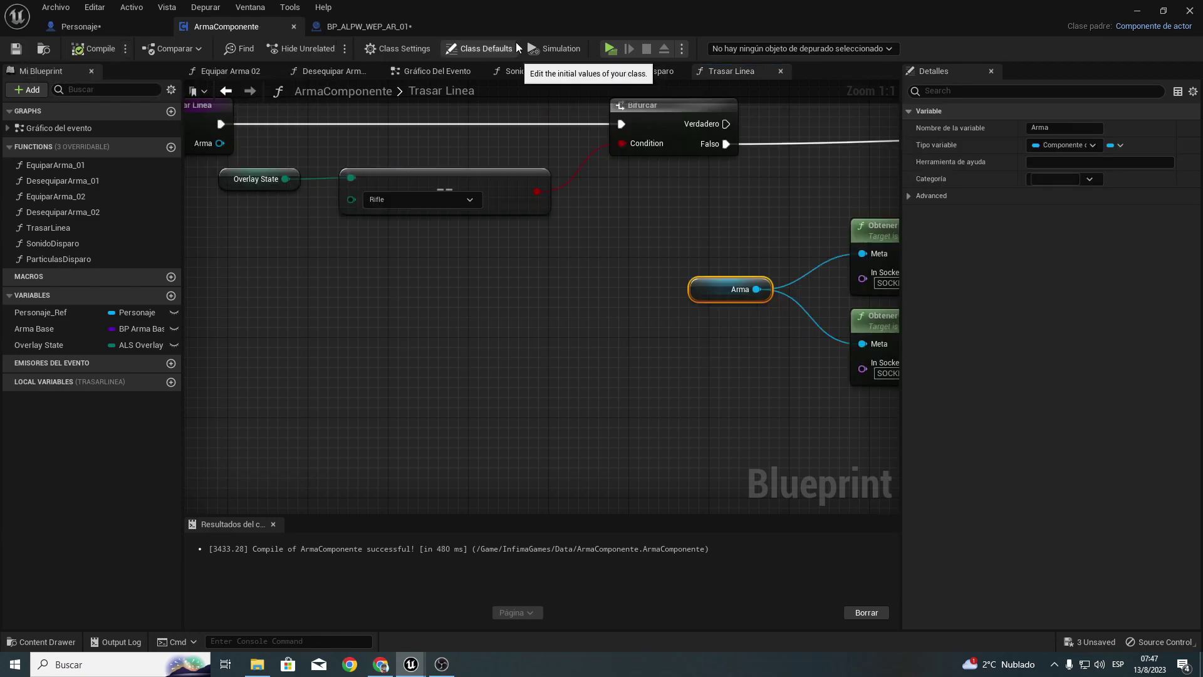
left_click(610, 49)
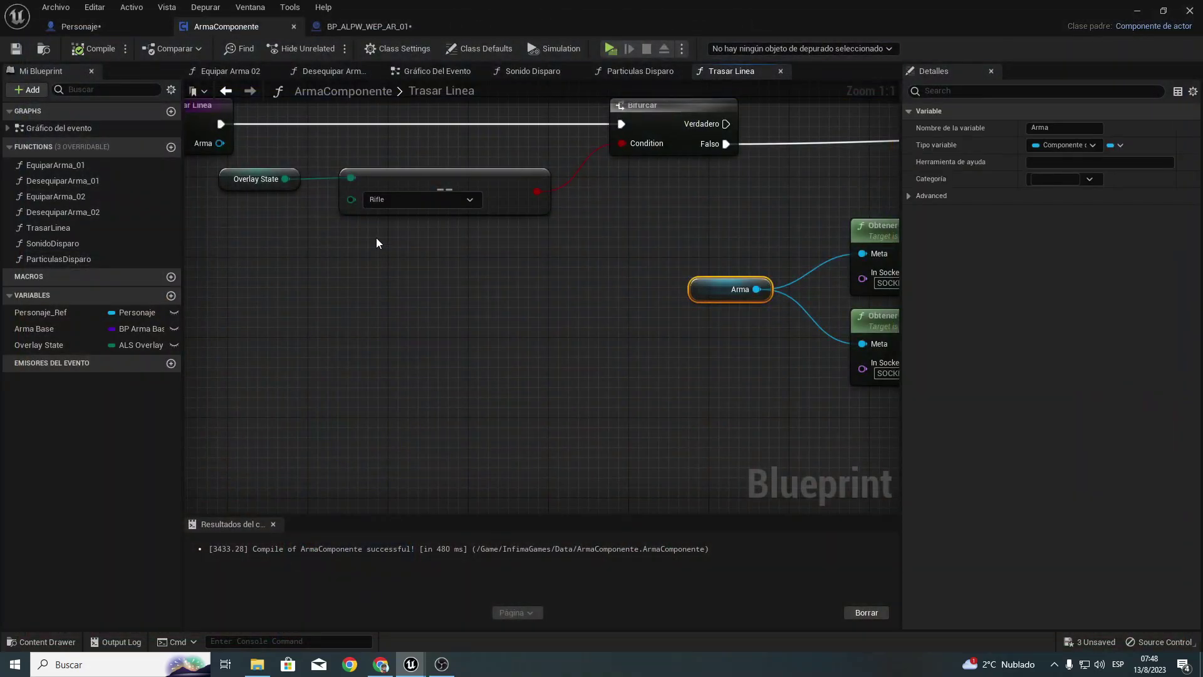
Step: Set Line Trace By Channel's Draw Debug Type to Ninguno and compile ArmaComponente
right_click_drag(376, 243, 76, 265)
scroll(374, 282, "down", 3)
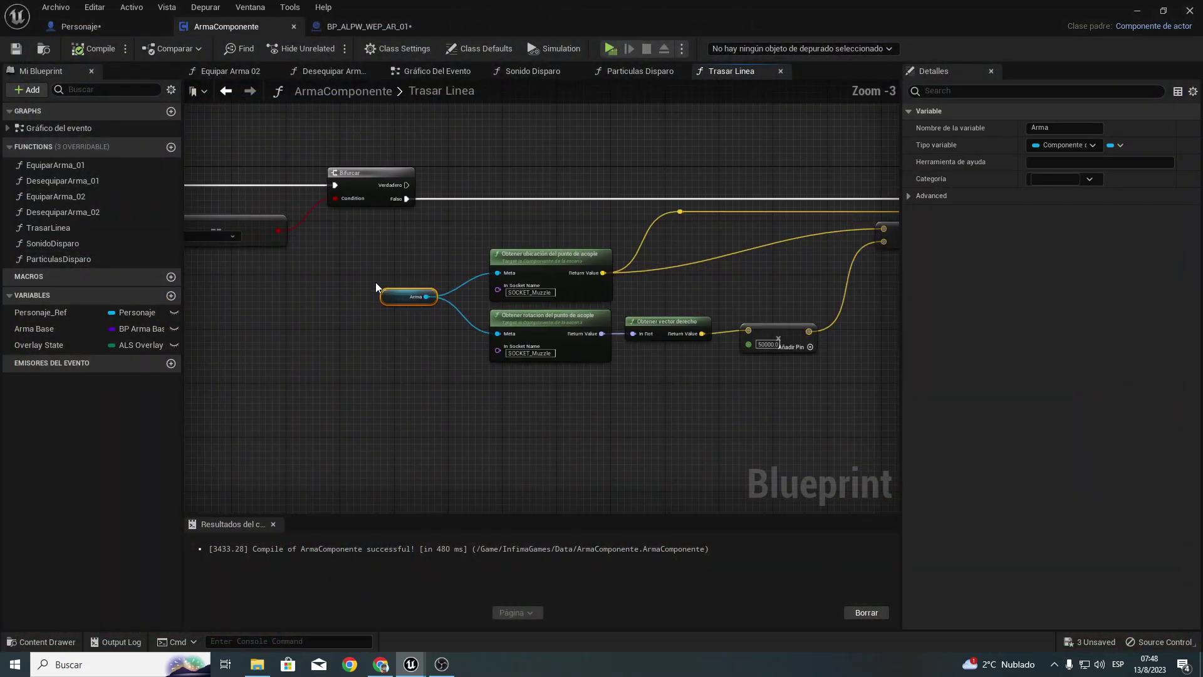
scroll(615, 283, "up", 3)
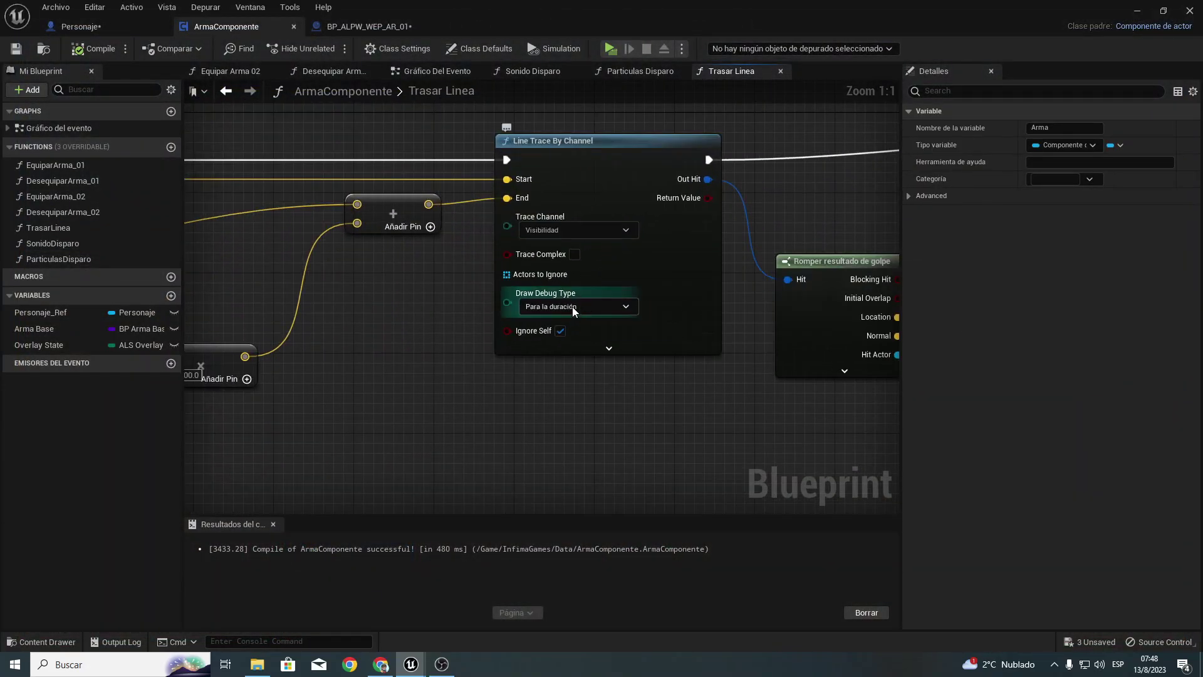
left_click(573, 306)
left_click(531, 319)
right_click_drag(533, 323, 877, 341)
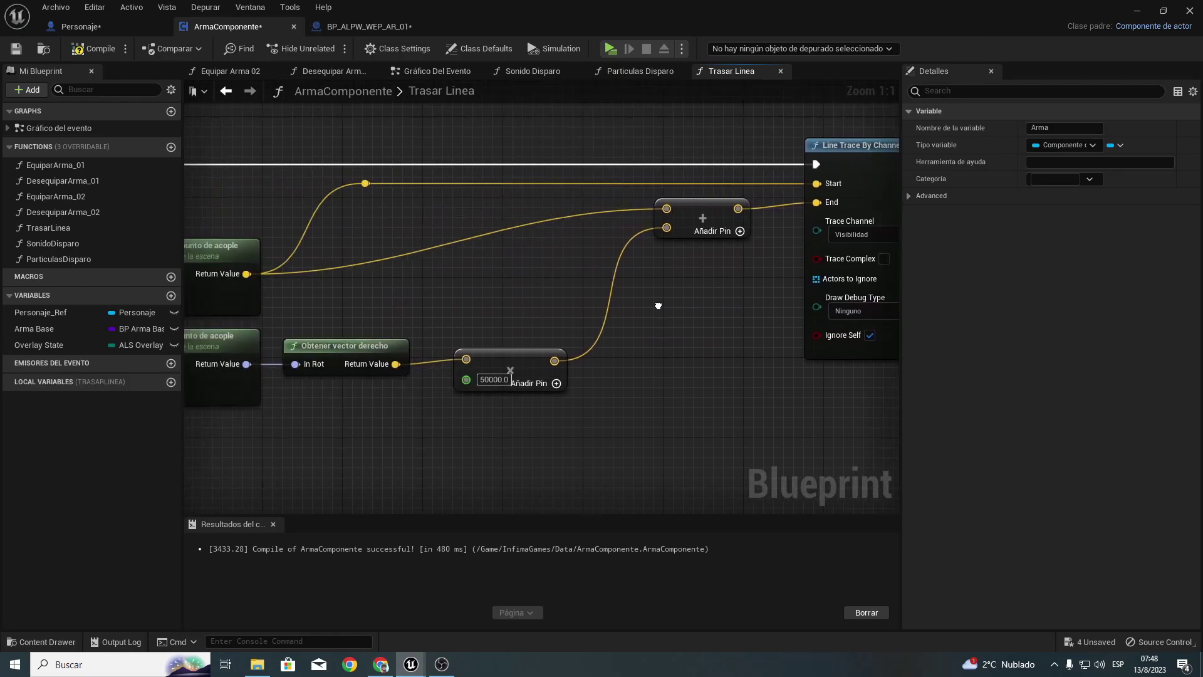
scroll(533, 323, "down", 1)
left_click(89, 49)
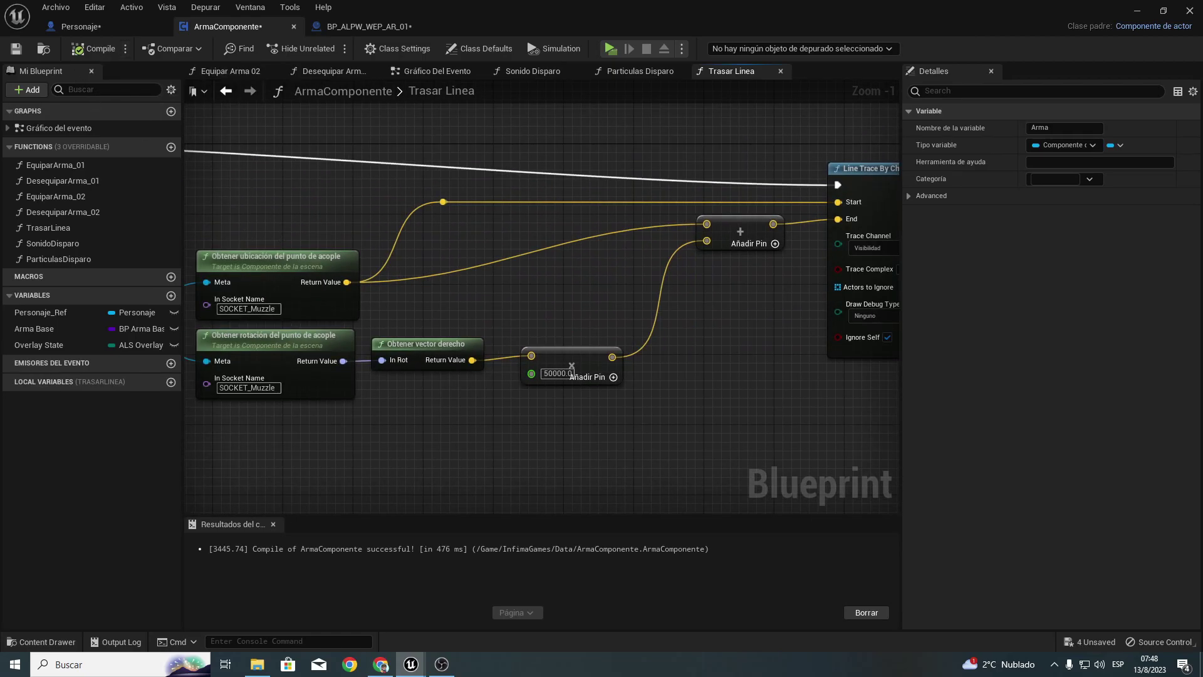
Step: Pan the graph back to the Trasar Linea entry node and its Bifurcar branch
right_click_drag(188, 248, 605, 286)
right_click_drag(350, 273, 619, 290)
scroll(619, 291, "up", 1)
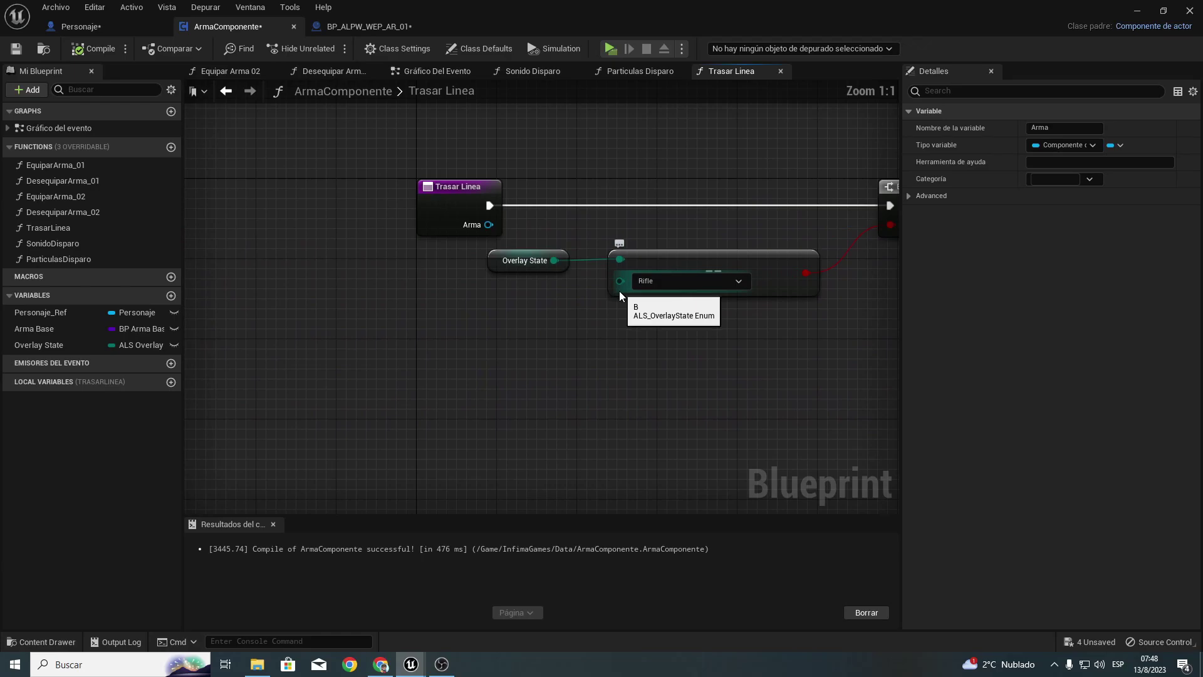
Step: Add a Trasar Linea input from the Rifle comparison pin and name it Overlay State
mouse_move(607, 257)
left_mouse_down()
mouse_move(492, 202)
mouse_move(600, 242)
mouse_move(542, 213)
left_mouse_up()
left_click_drag(468, 211, 468, 212)
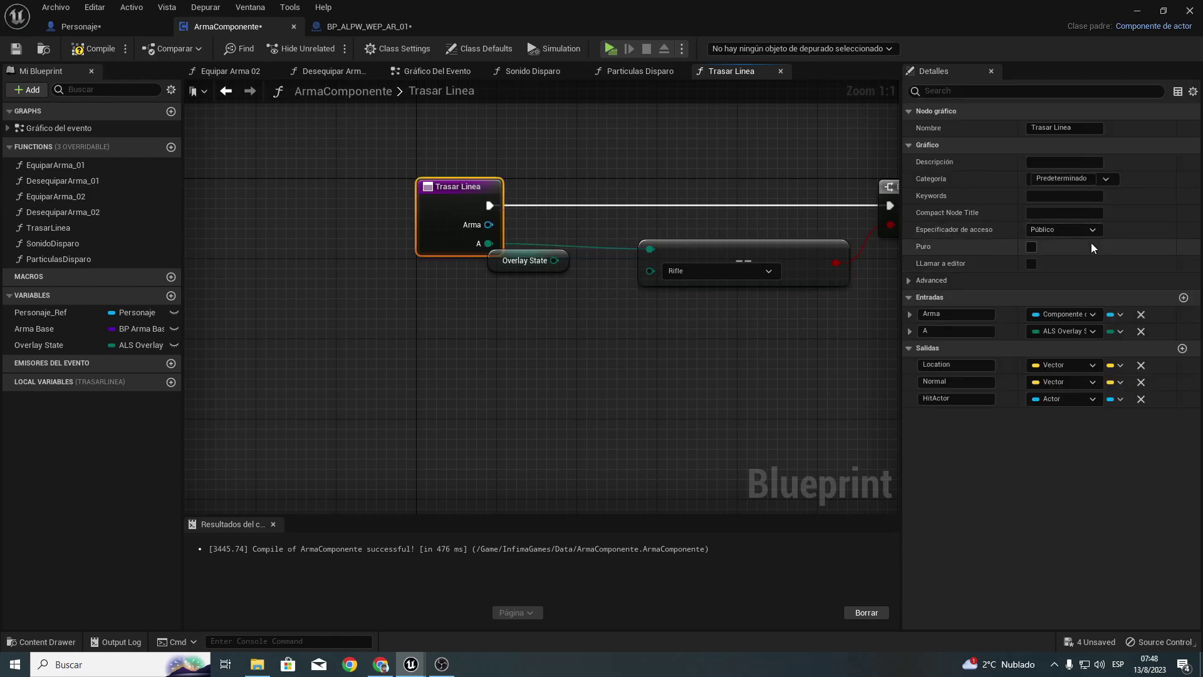
left_click(954, 330)
type("OverlayState")
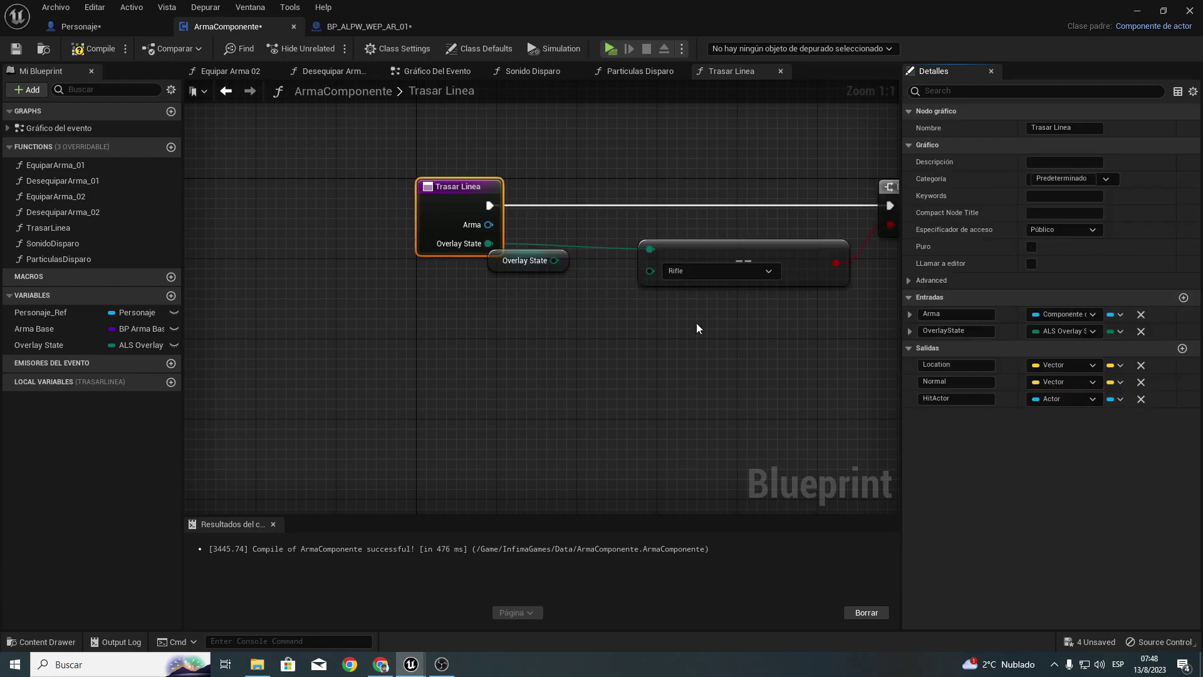
right_click_drag(697, 322, 551, 349)
Step: Rewire the == node to compare the Overlay State getter with the new Overlay State input
mouse_move(376, 287)
left_mouse_down()
mouse_move(376, 337)
mouse_move(437, 319)
left_mouse_up()
left_click(505, 276, "alt")
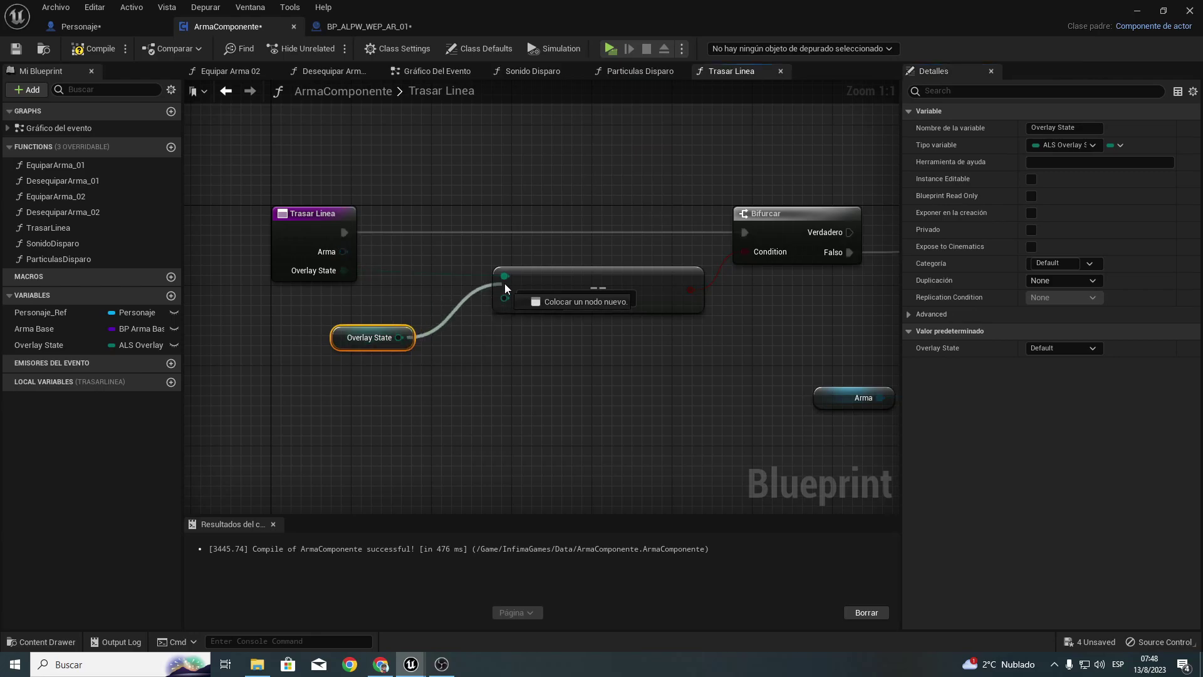
mouse_move(505, 289)
left_mouse_down()
mouse_move(509, 279)
mouse_move(339, 274)
left_mouse_up()
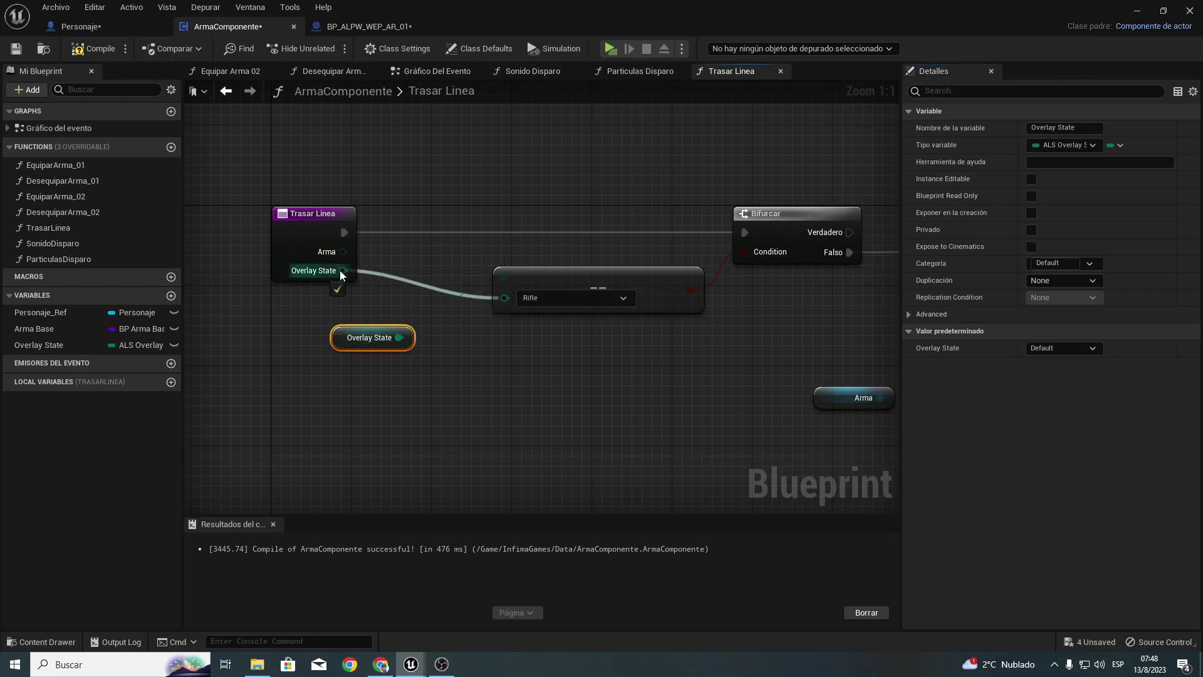
left_click_drag(358, 340, 418, 260)
left_click(516, 273)
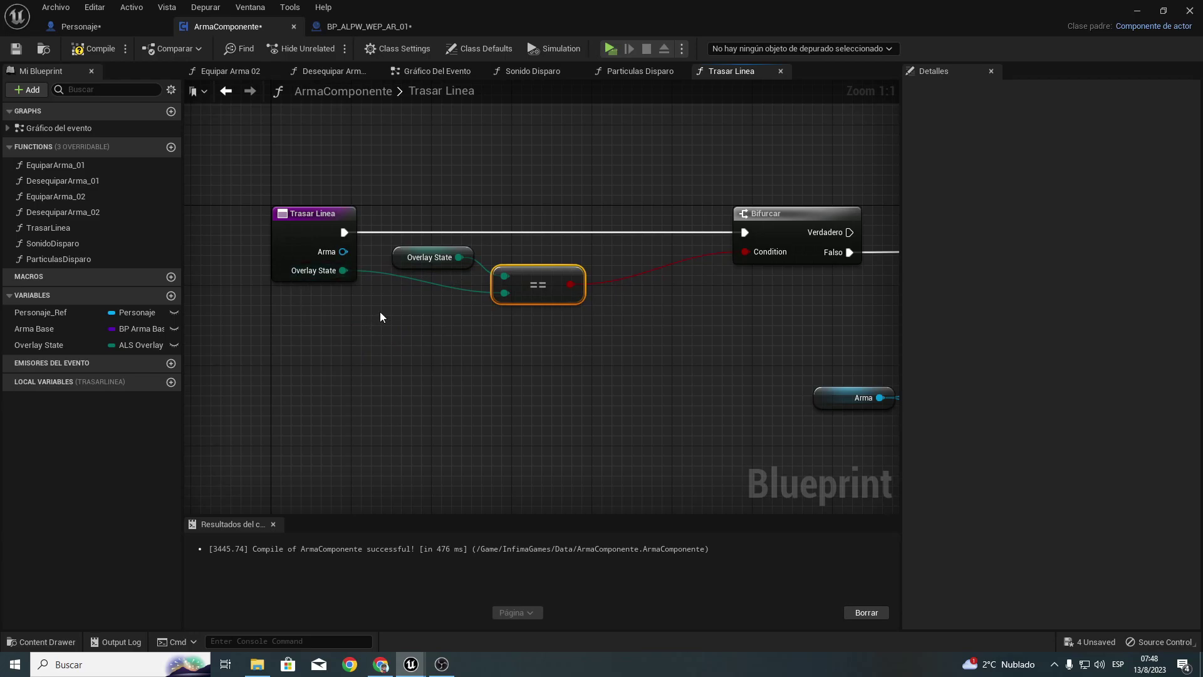
left_click(651, 341)
right_click_drag(760, 271, 555, 286)
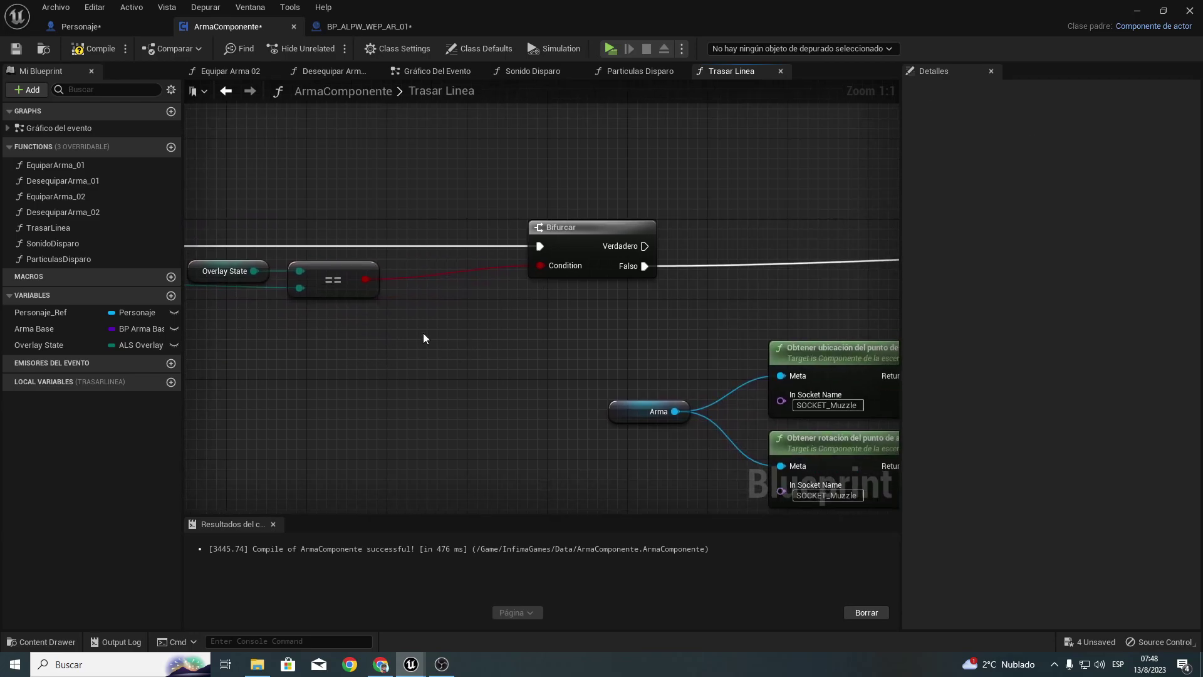
right_click_drag(423, 338, 700, 368)
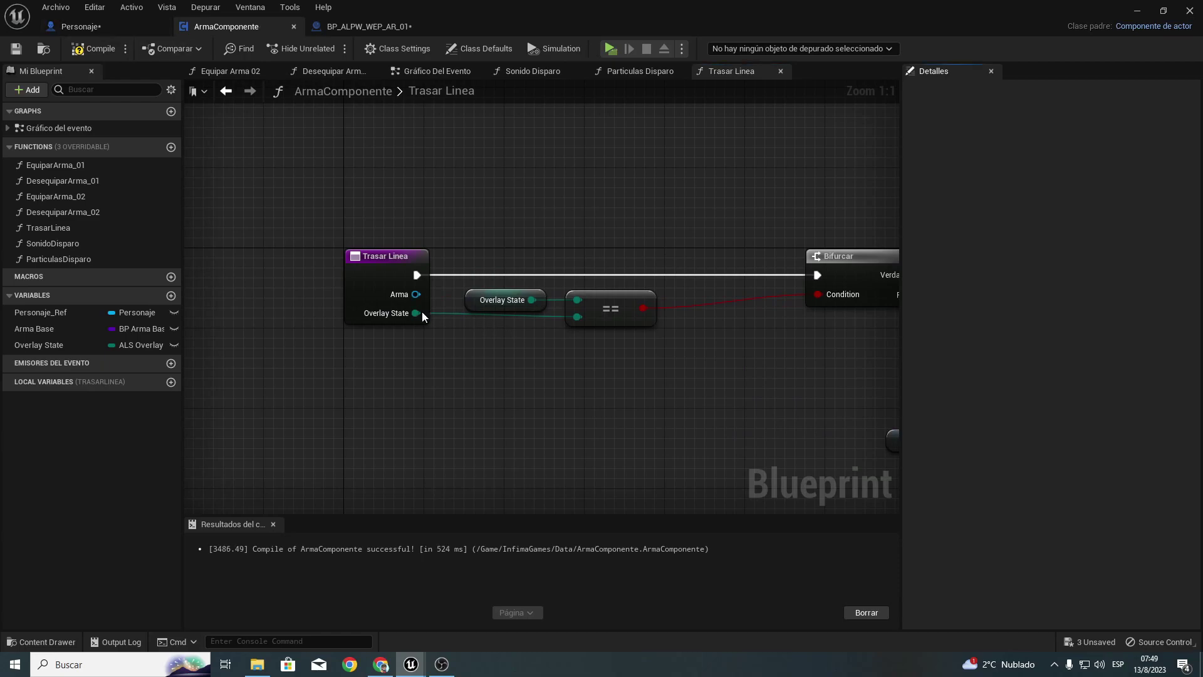
left_click(390, 311)
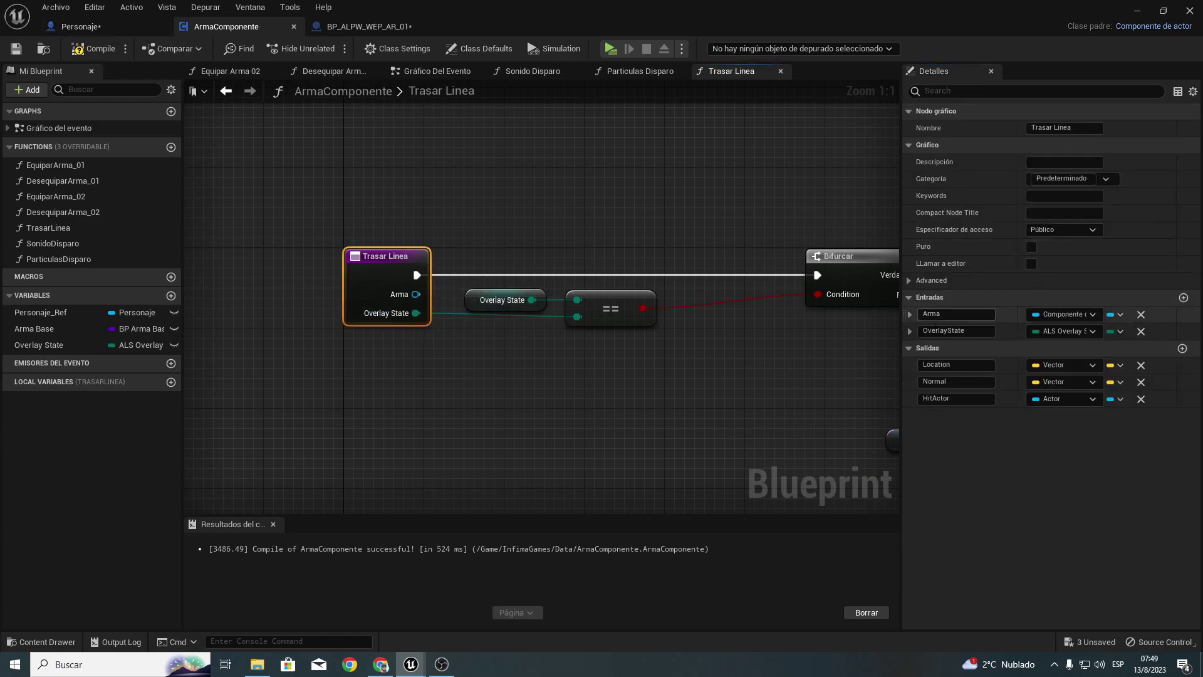
Step: Recompile ArmaComponente and set BP_ALPW_WEP_AR_01's Trasar Linea Overlay State to Rifle
left_click(566, 194)
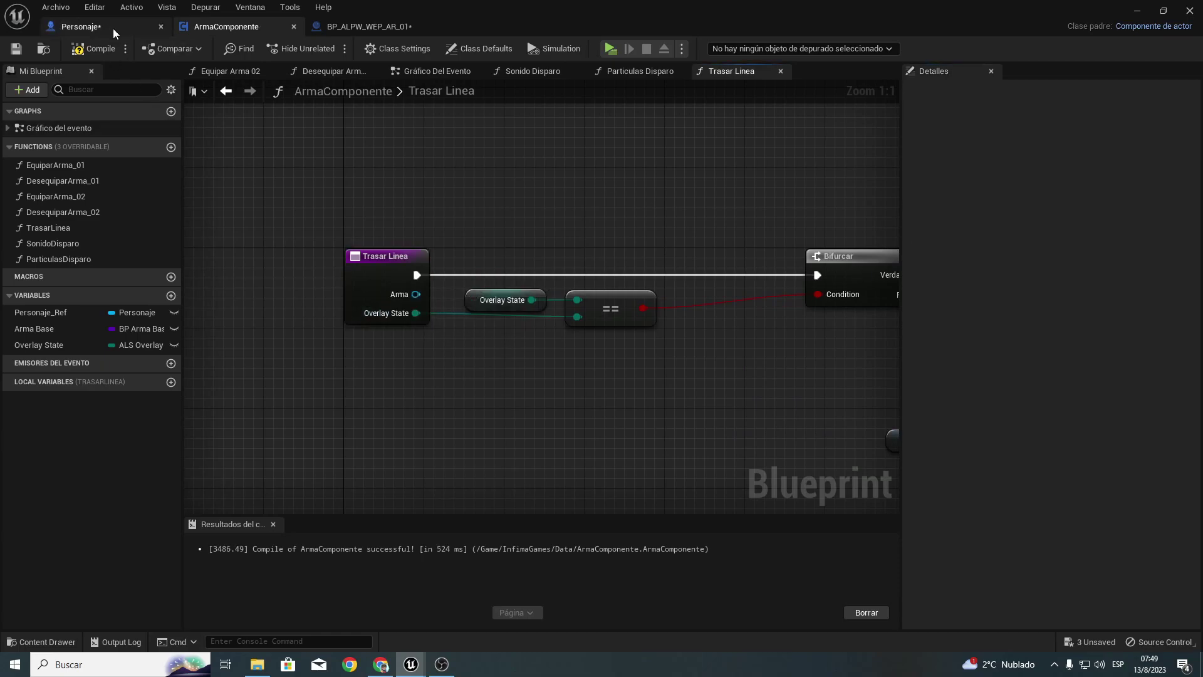
left_click(86, 51)
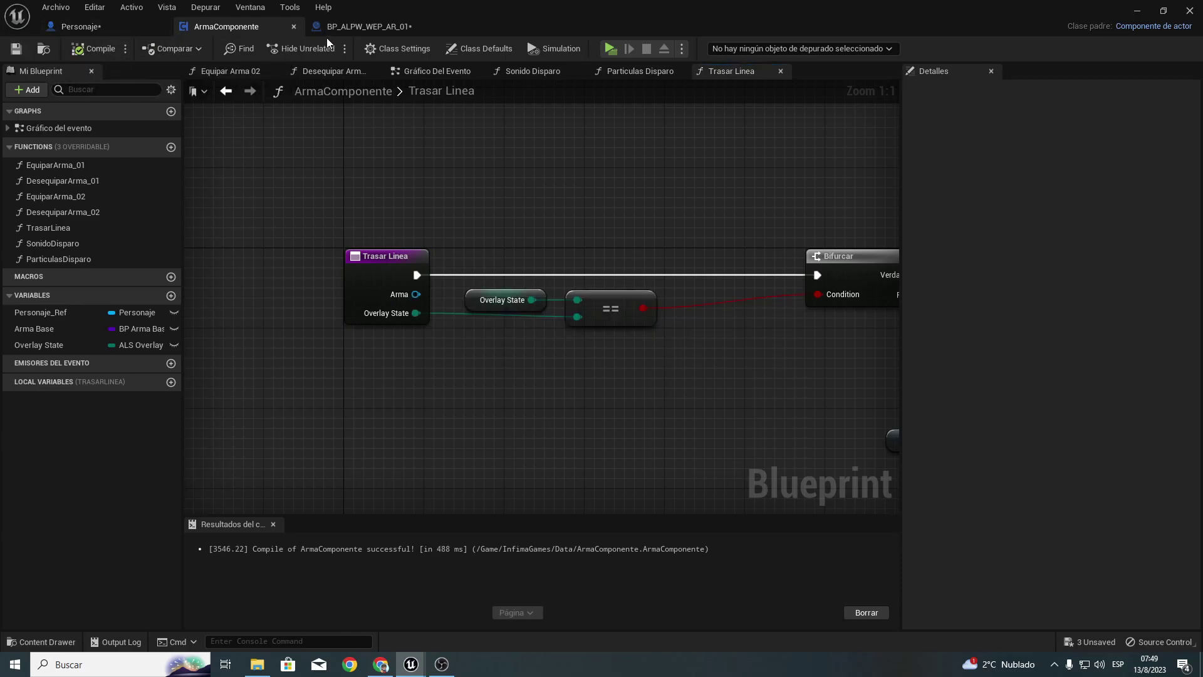
left_click(342, 28)
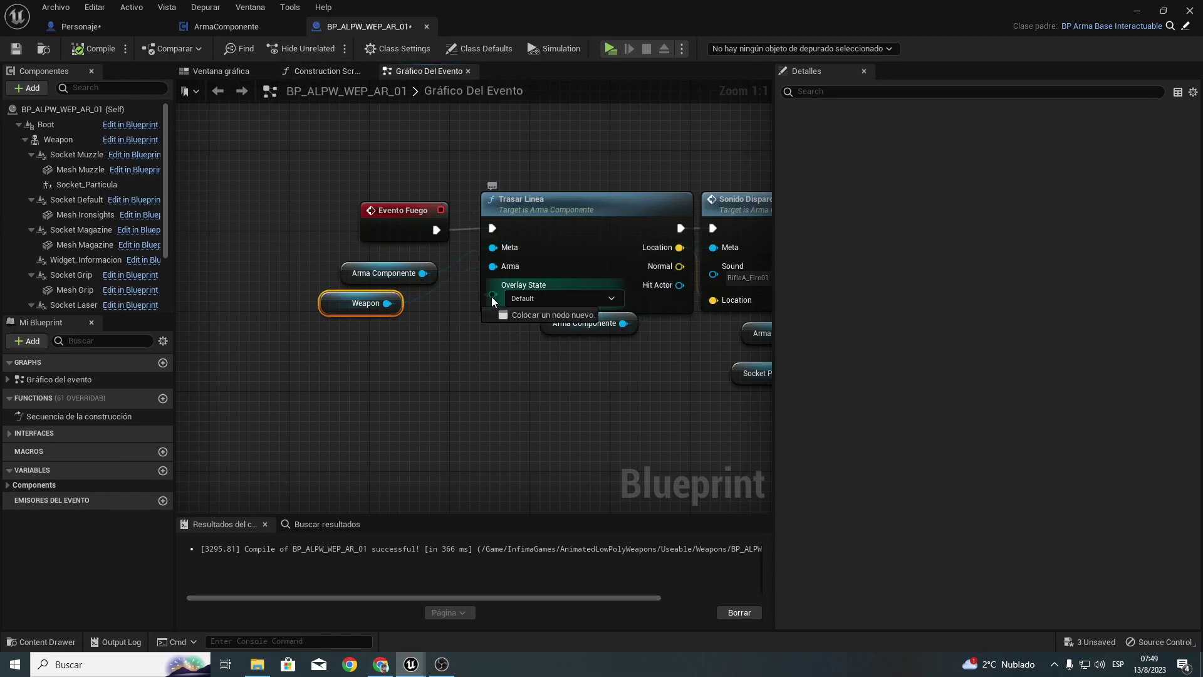
left_click(550, 155)
left_click(552, 299)
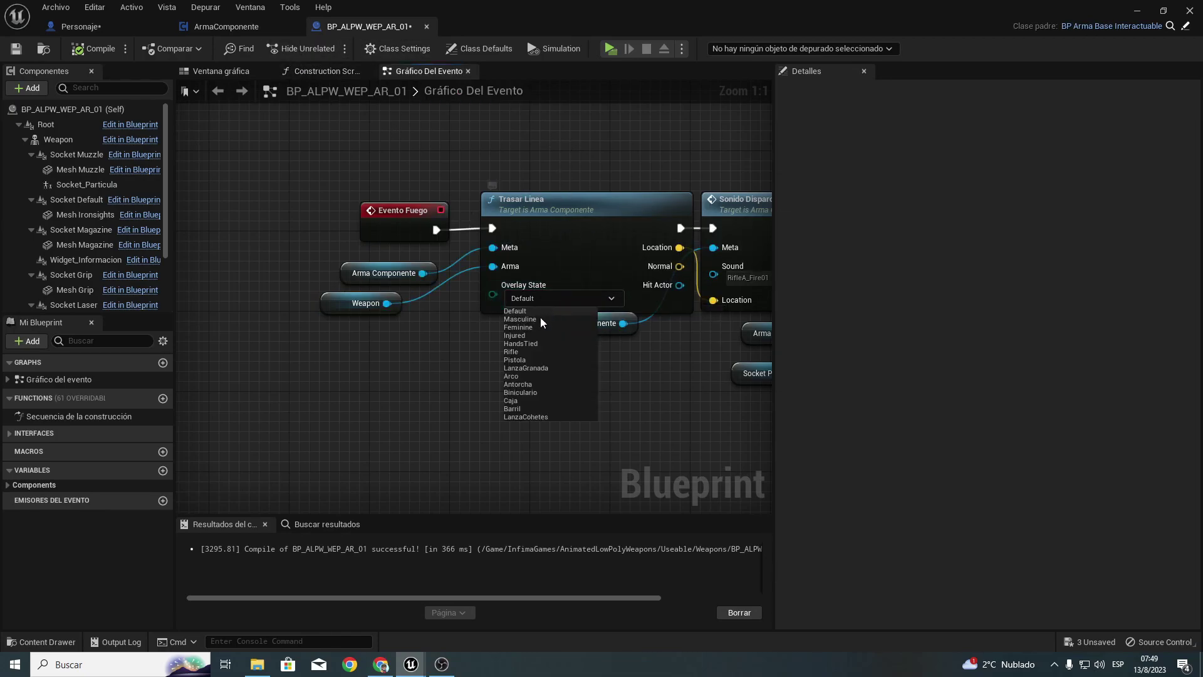
left_click(526, 352)
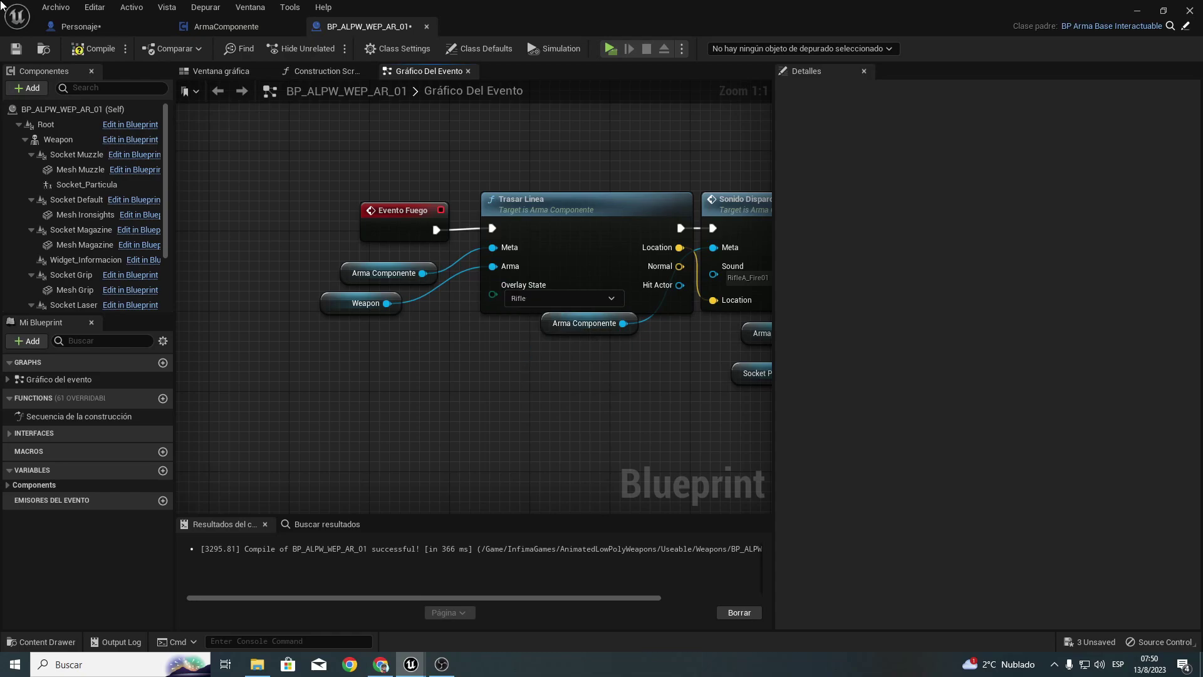
Step: Compile and save the weapon blueprint, then start a play test
left_click(94, 49)
left_click(16, 48)
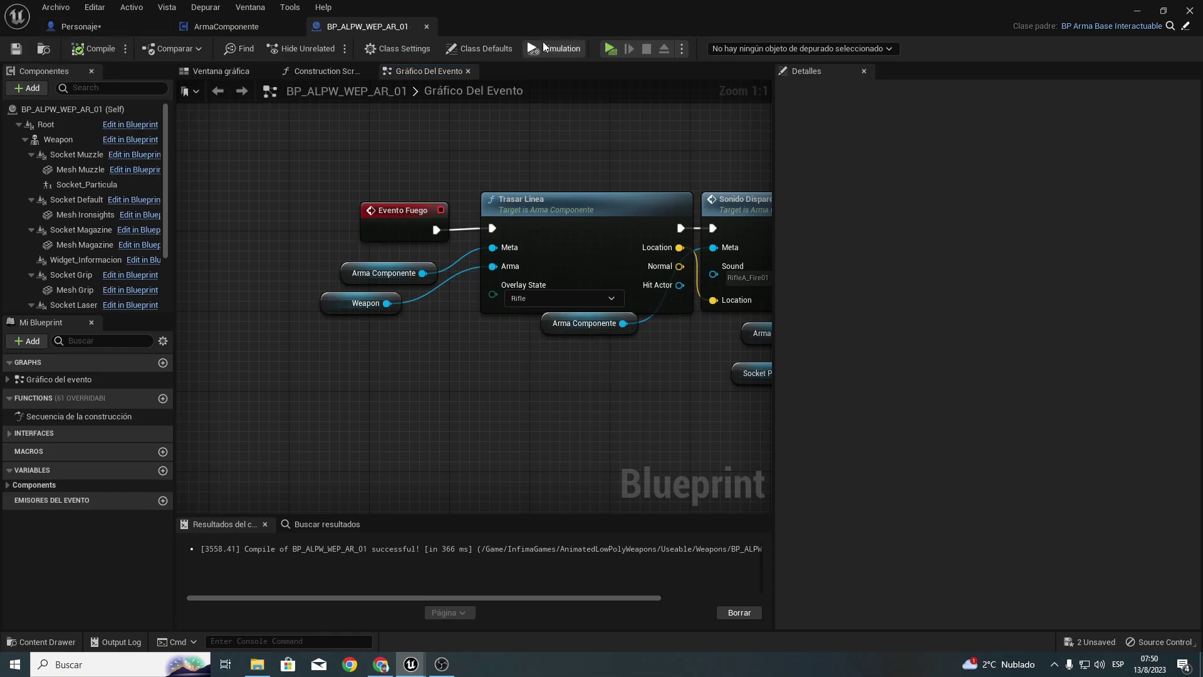
left_click(609, 49)
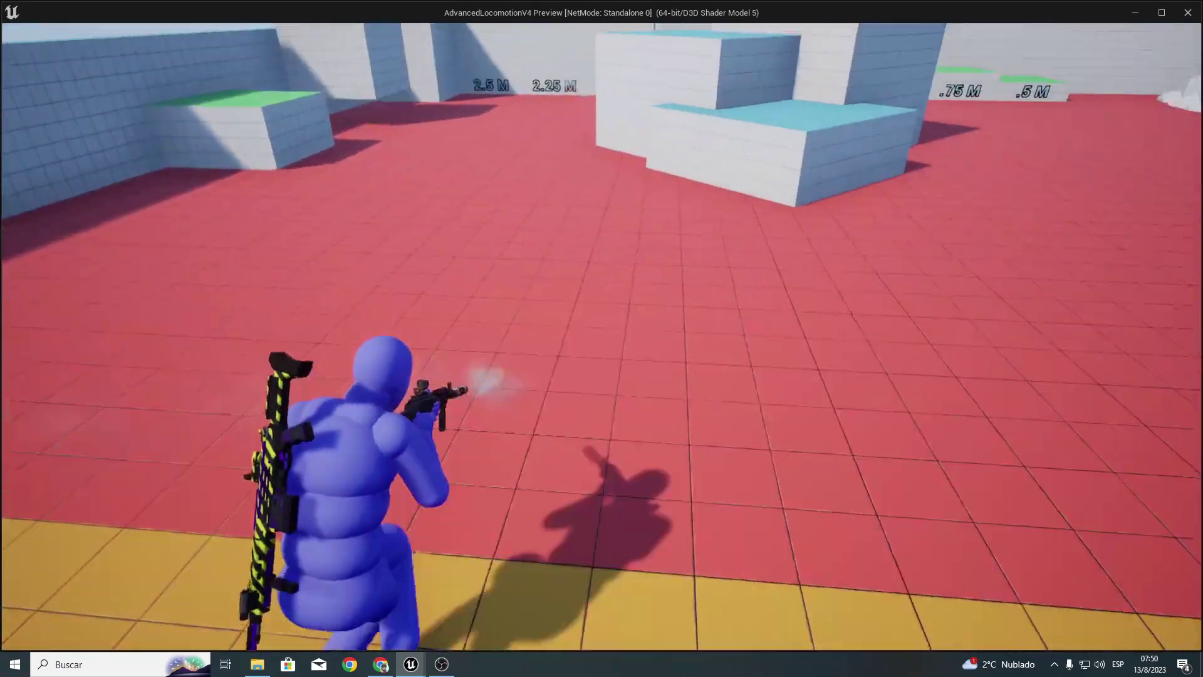
Step: Stop the rifle test and move the Evento Fuego and Trasar Linea nodes to the left
key("Escape")
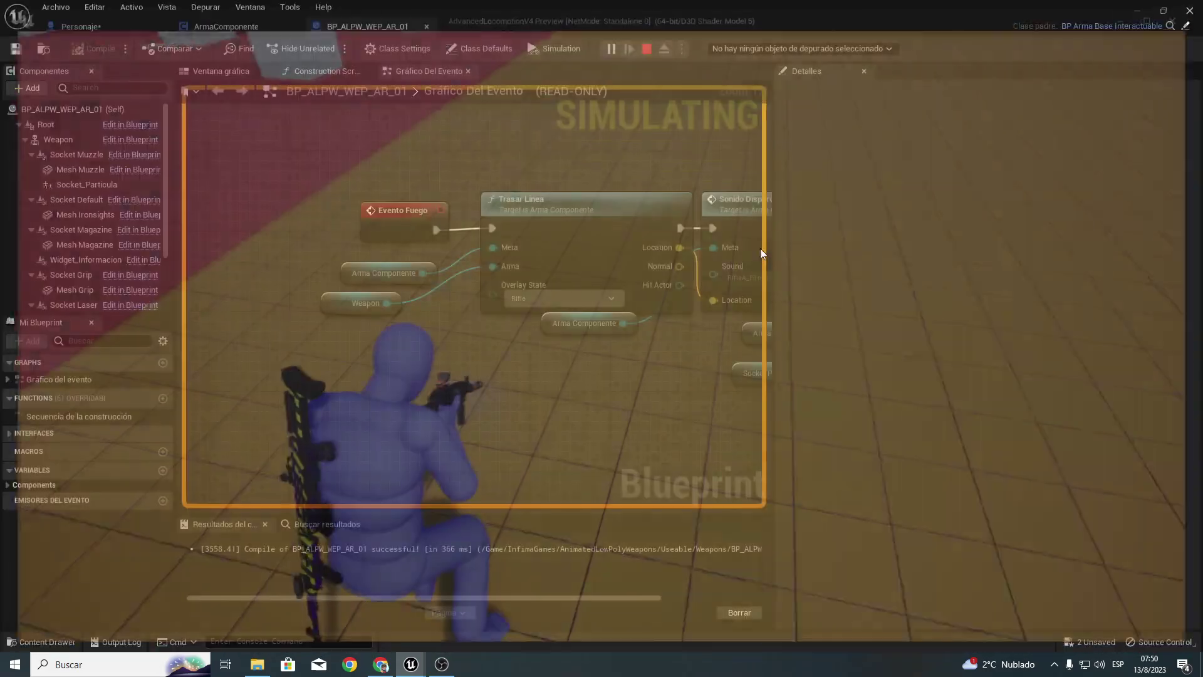
right_click_drag(586, 204, 643, 202)
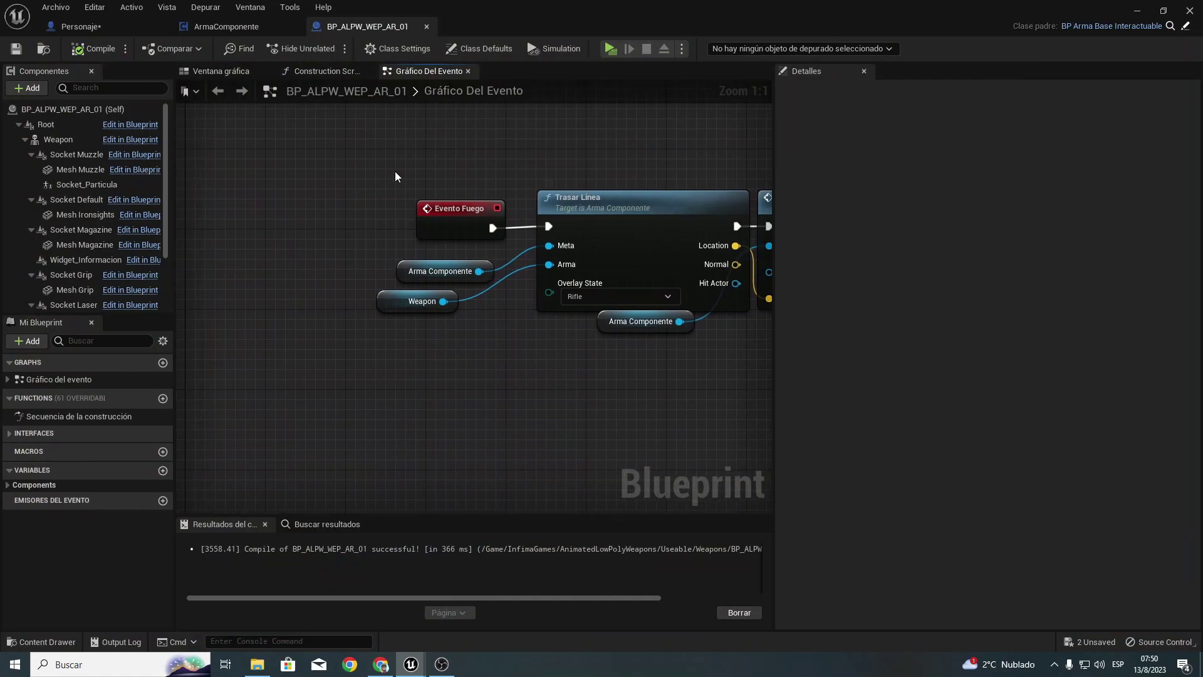
left_click_drag(346, 159, 576, 290)
left_click_drag(634, 247, 548, 247)
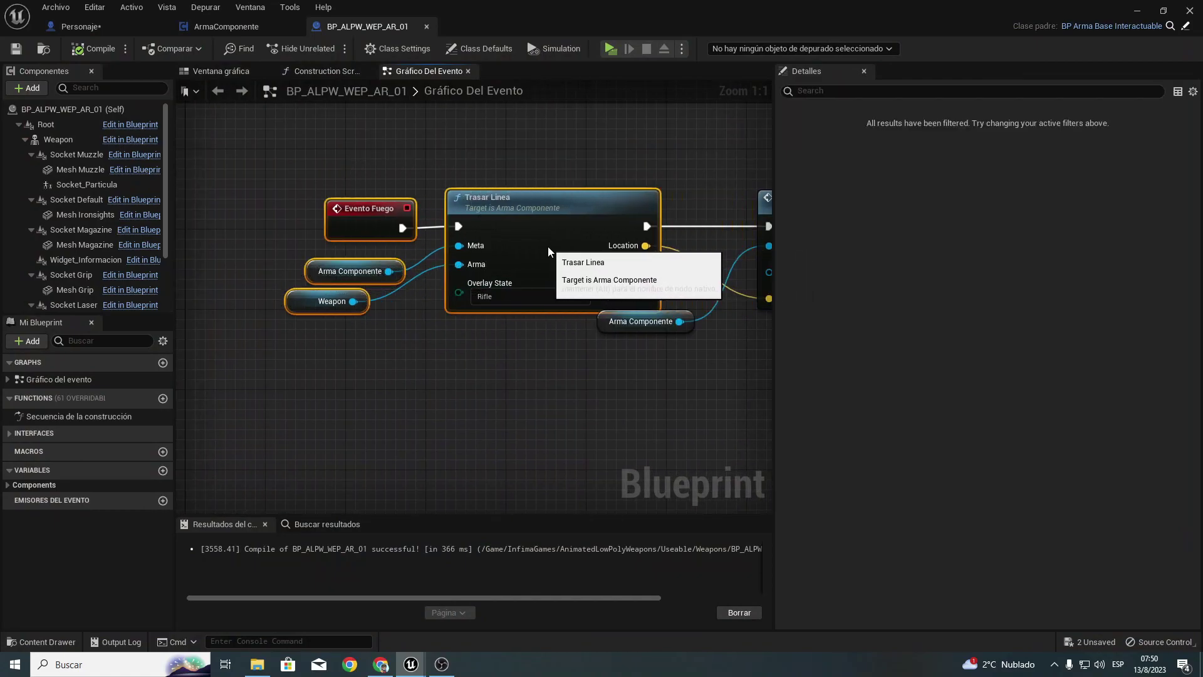
Step: Place the Arma Componente getter under Sonido Disparo and recompile the weapon blueprint
right_click_drag(604, 313, 246, 305)
left_click_drag(261, 316, 351, 335)
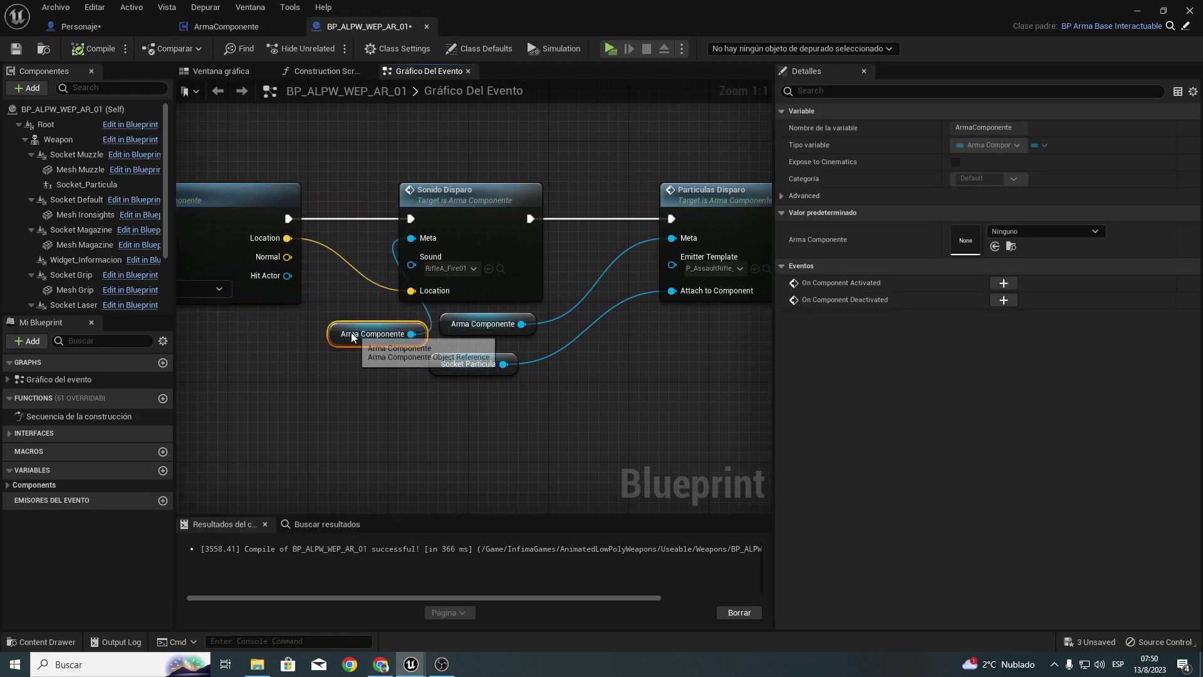
mouse_move(409, 391)
left_mouse_down()
mouse_move(530, 318)
mouse_move(719, 357)
mouse_move(658, 326)
left_mouse_up()
key("Escape")
right_click_drag(491, 273, 723, 287)
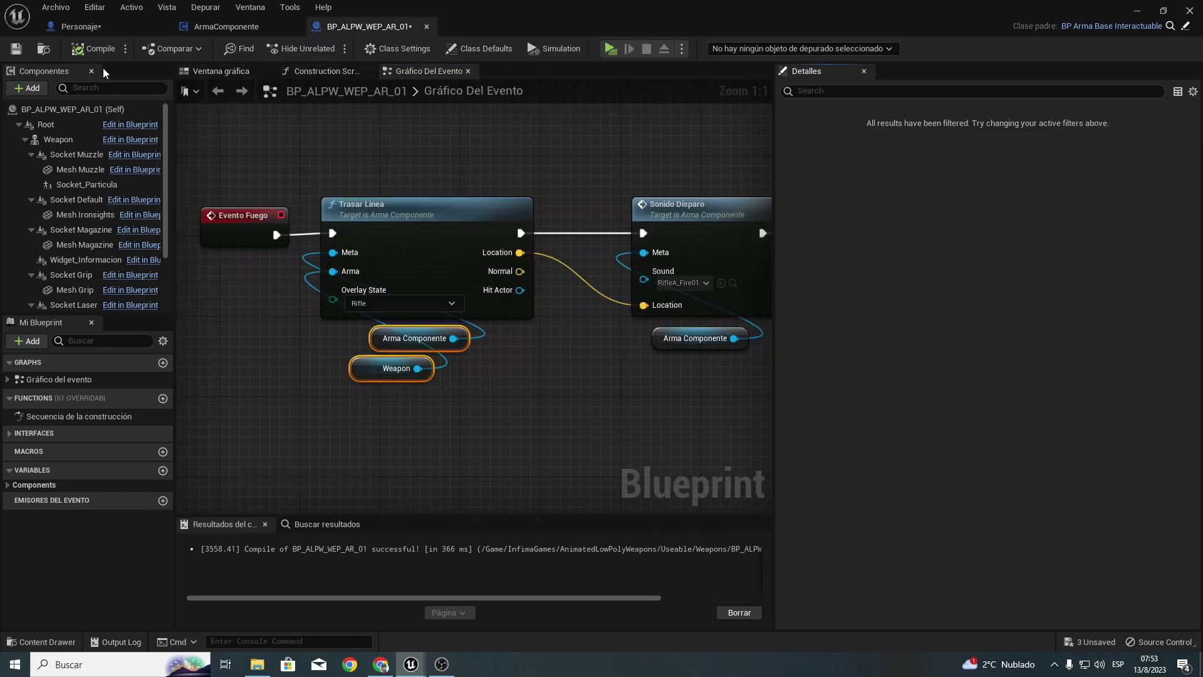
left_click(99, 49)
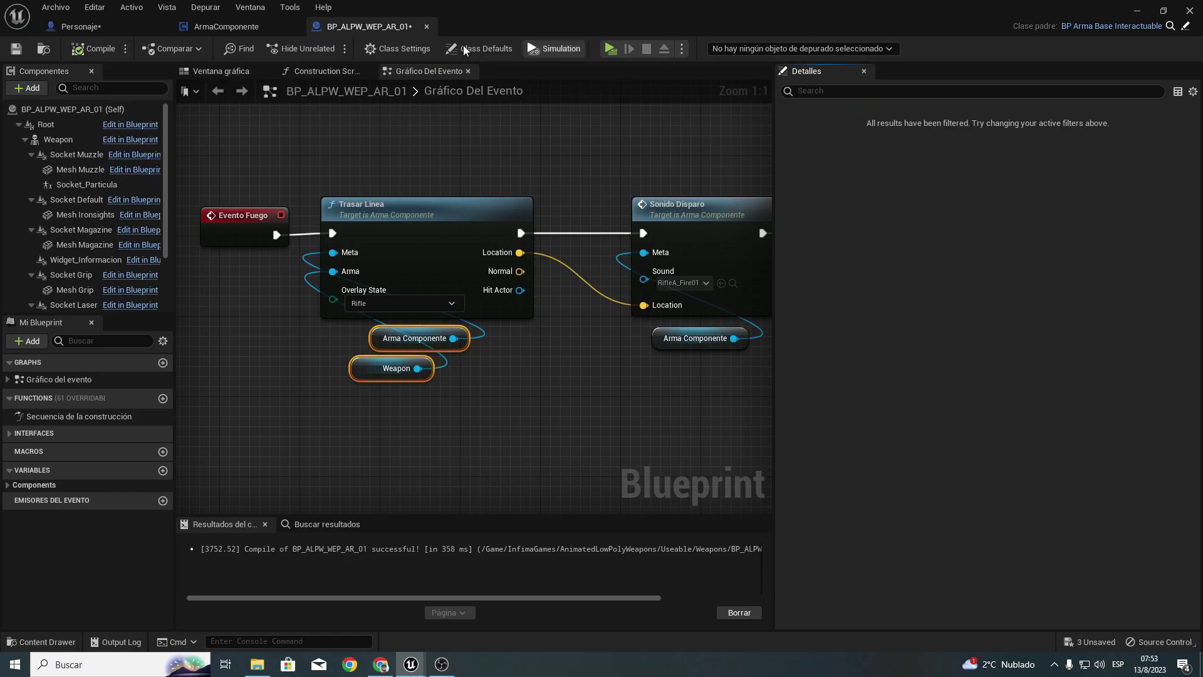
Step: Close the message log and open BP_ALPW_WEP_Sniper_03 in the full blueprint editor
left_click(1133, 11)
left_click(759, 70)
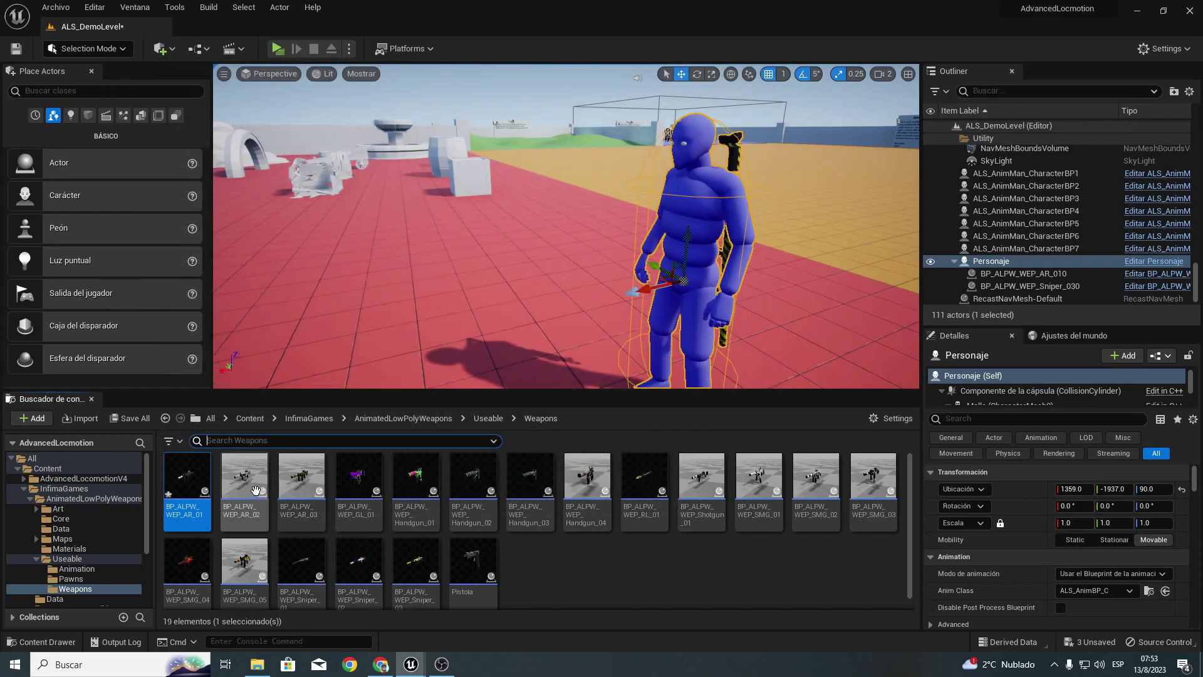
double_click(412, 586)
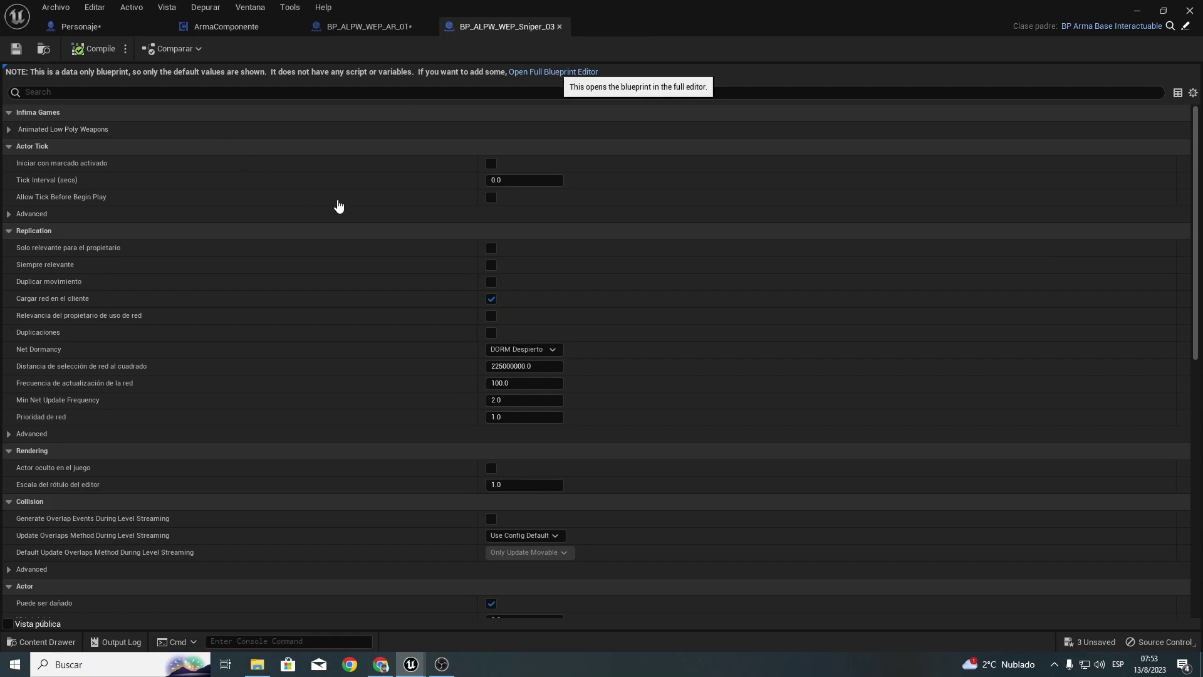
left_click(517, 71)
scroll(472, 227, "down", 4)
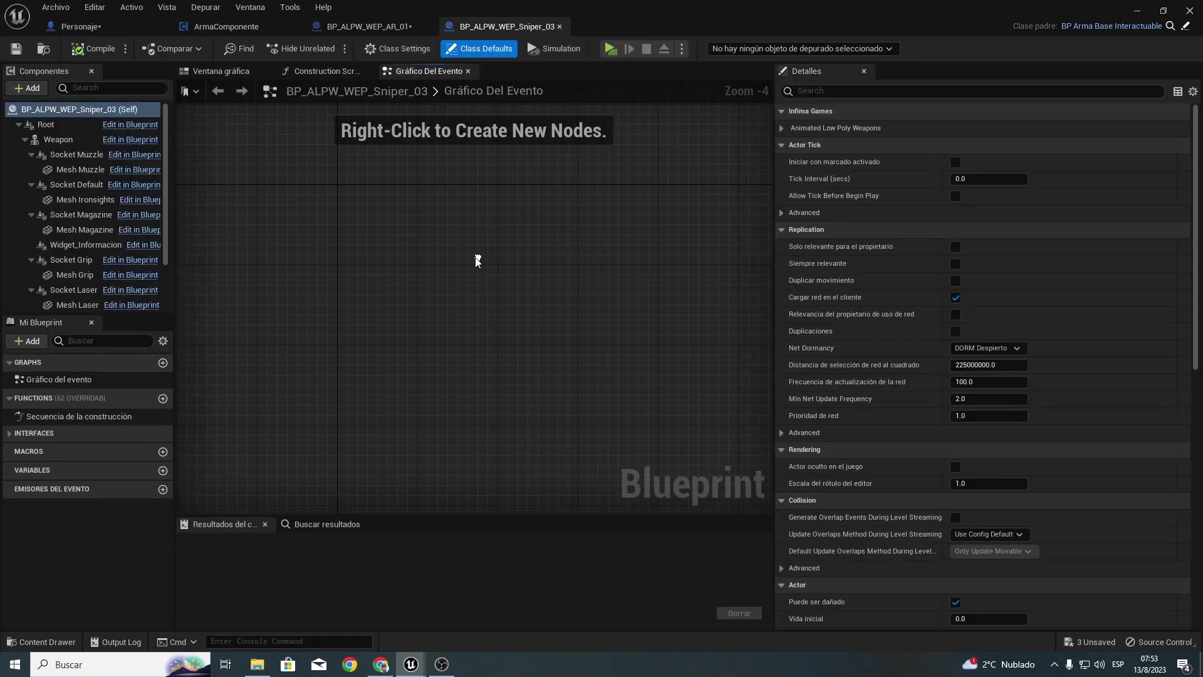
left_click(356, 26)
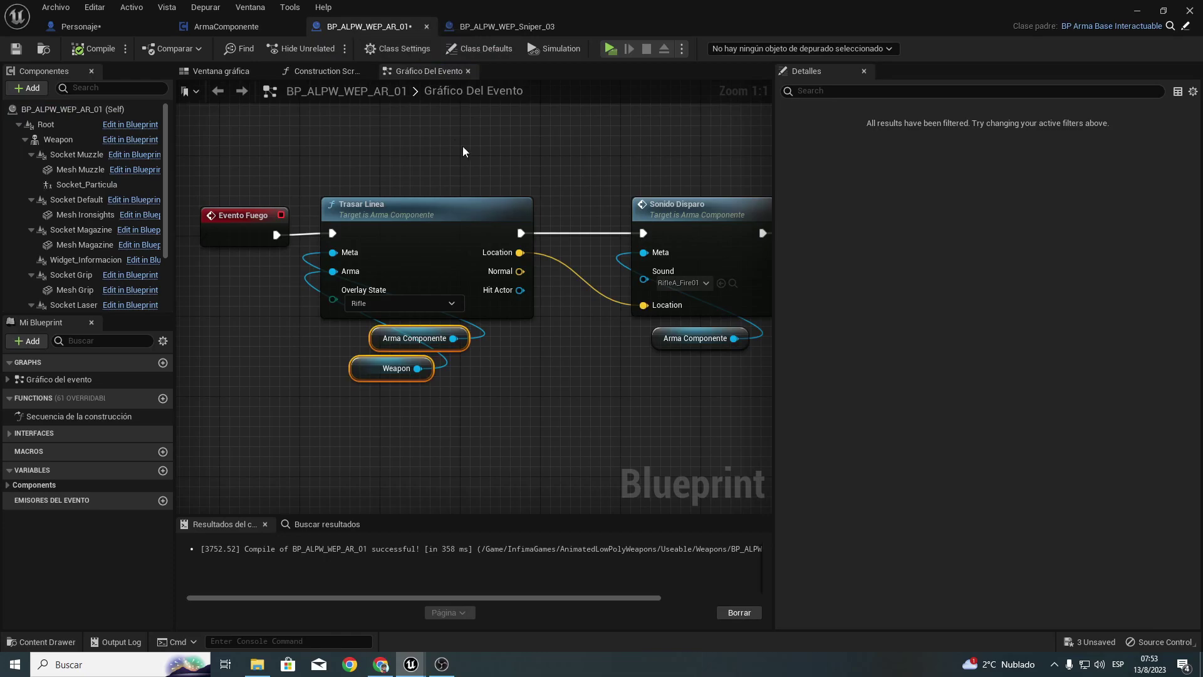
scroll(390, 356, "down", 3)
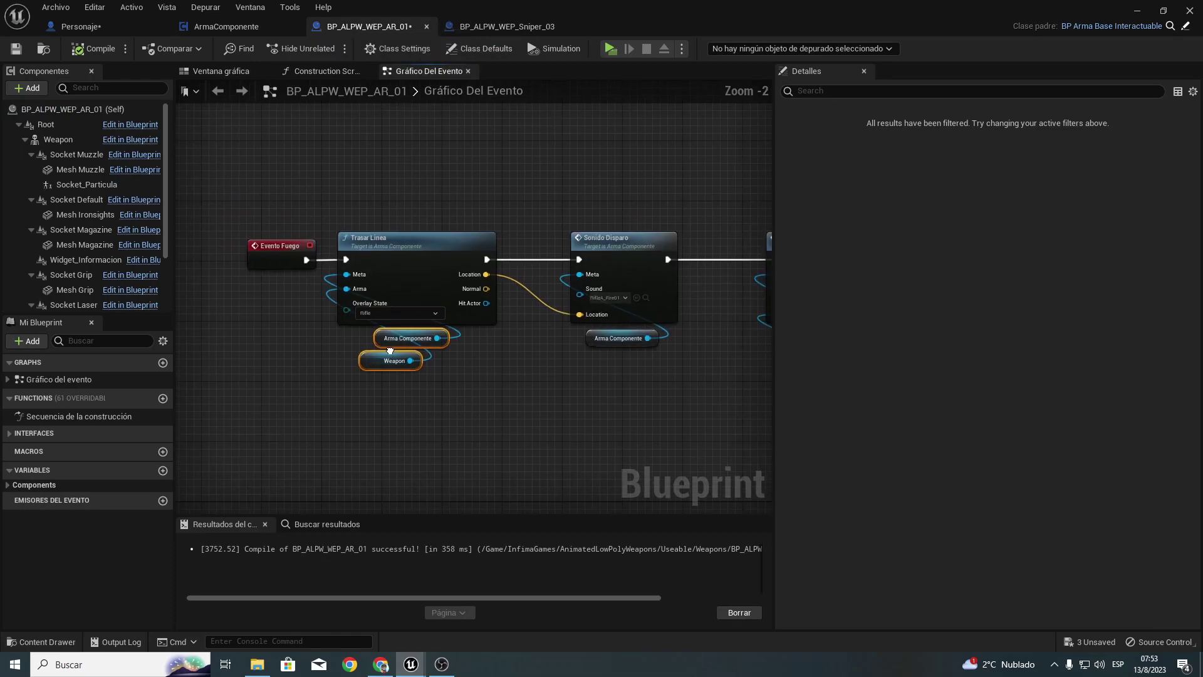
scroll(329, 354, "down", 3)
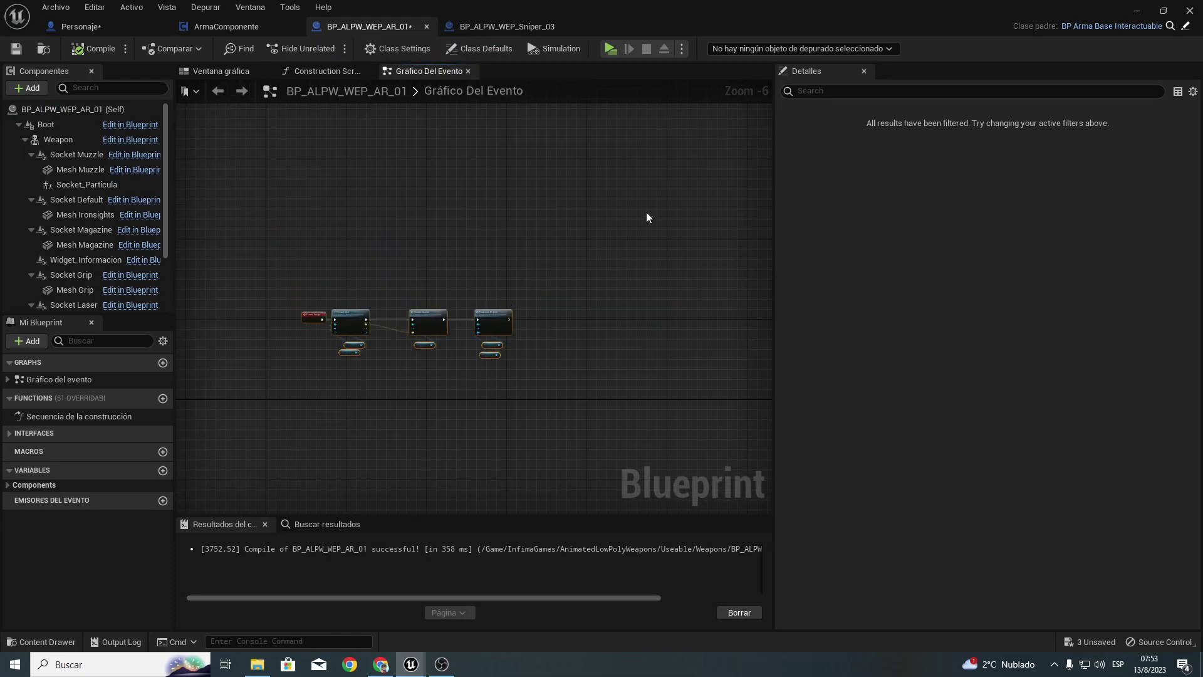
Step: Review Sniper_03's Fuego graph and shift the Socket Particula node left
left_click(495, 32)
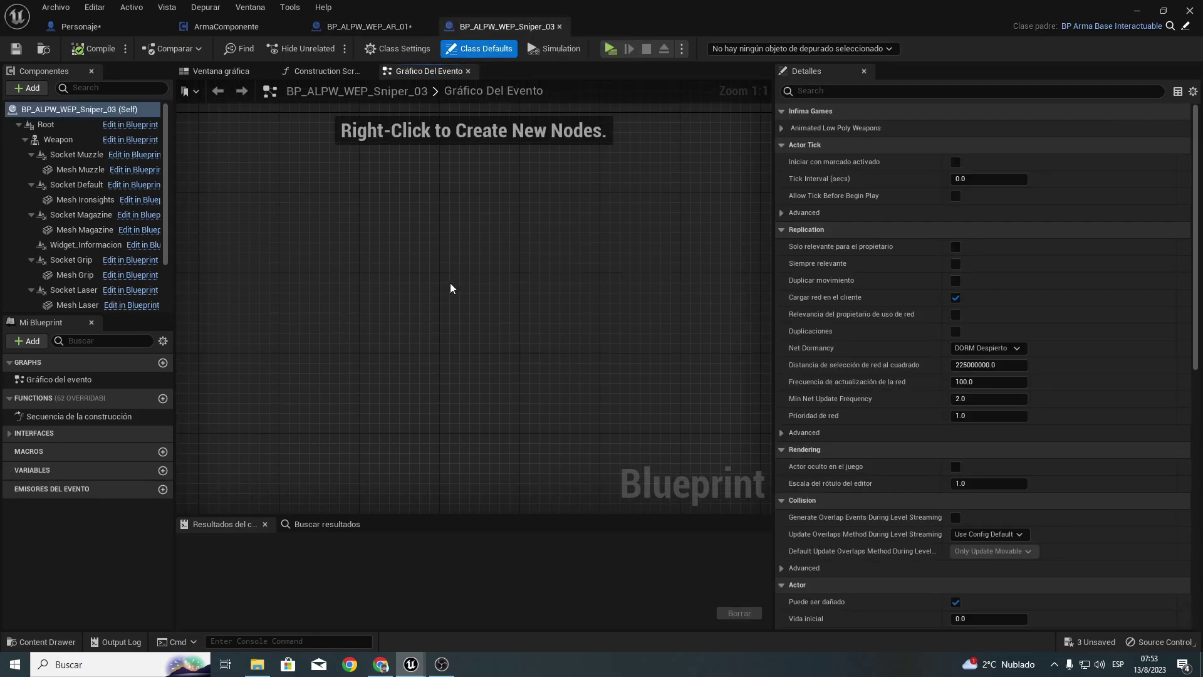
right_click_drag(467, 294, 357, 285)
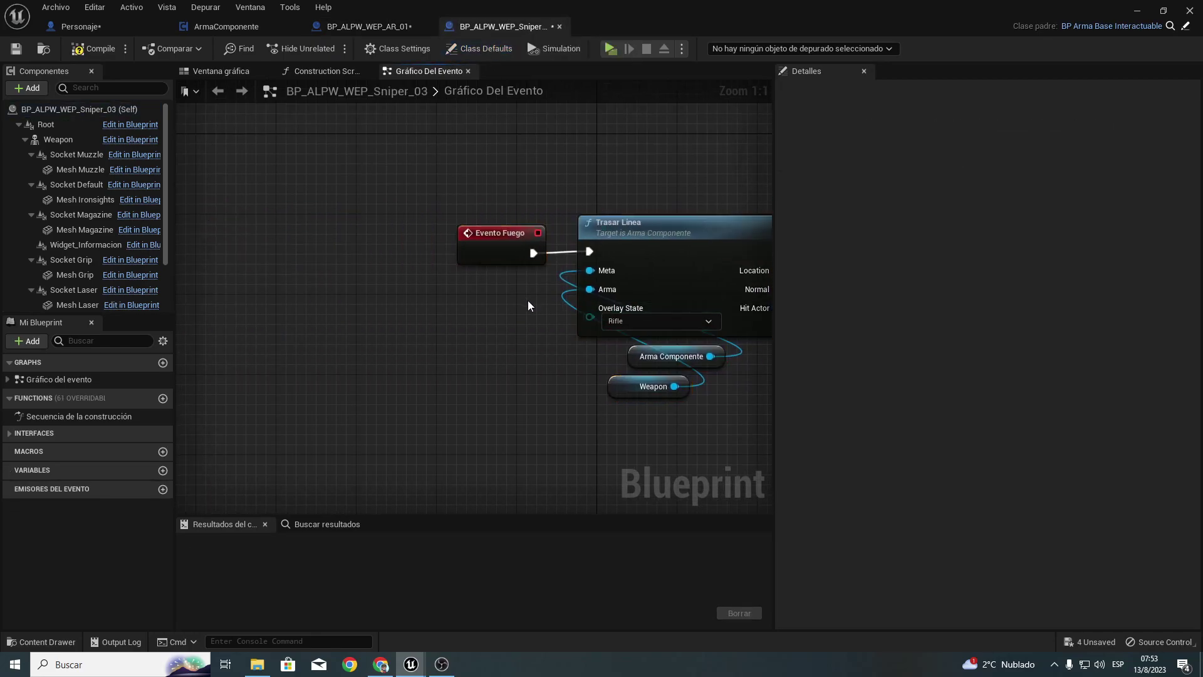
right_click_drag(511, 318, 300, 323)
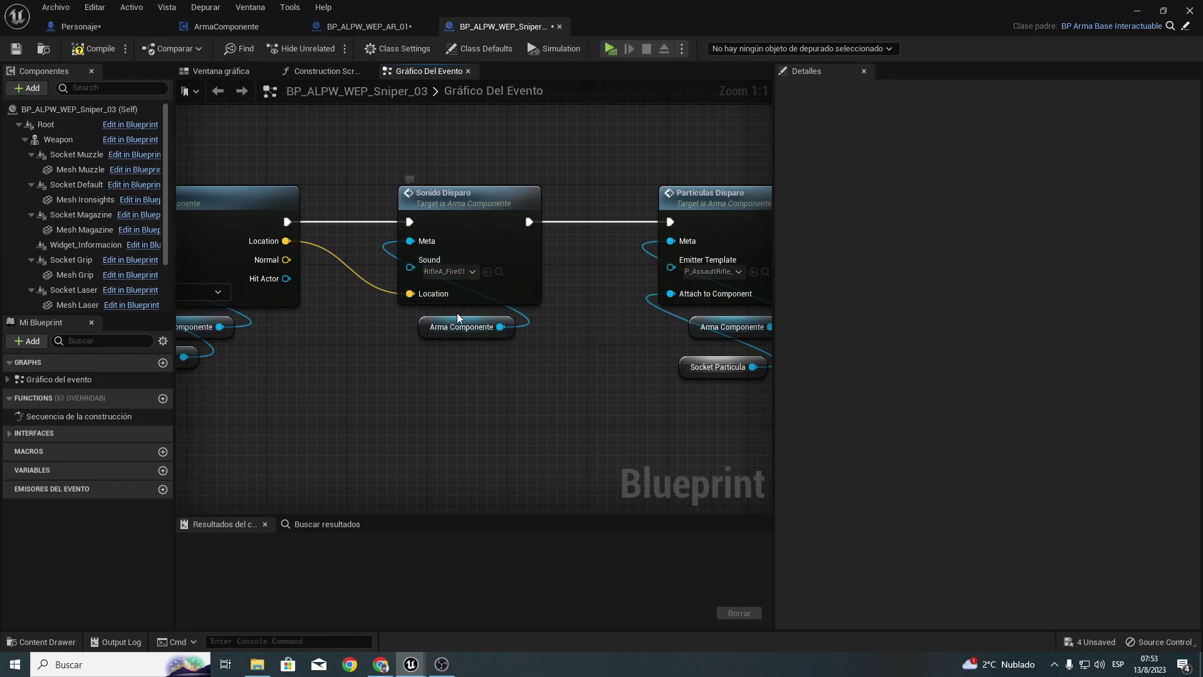
right_click_drag(458, 318, 243, 286)
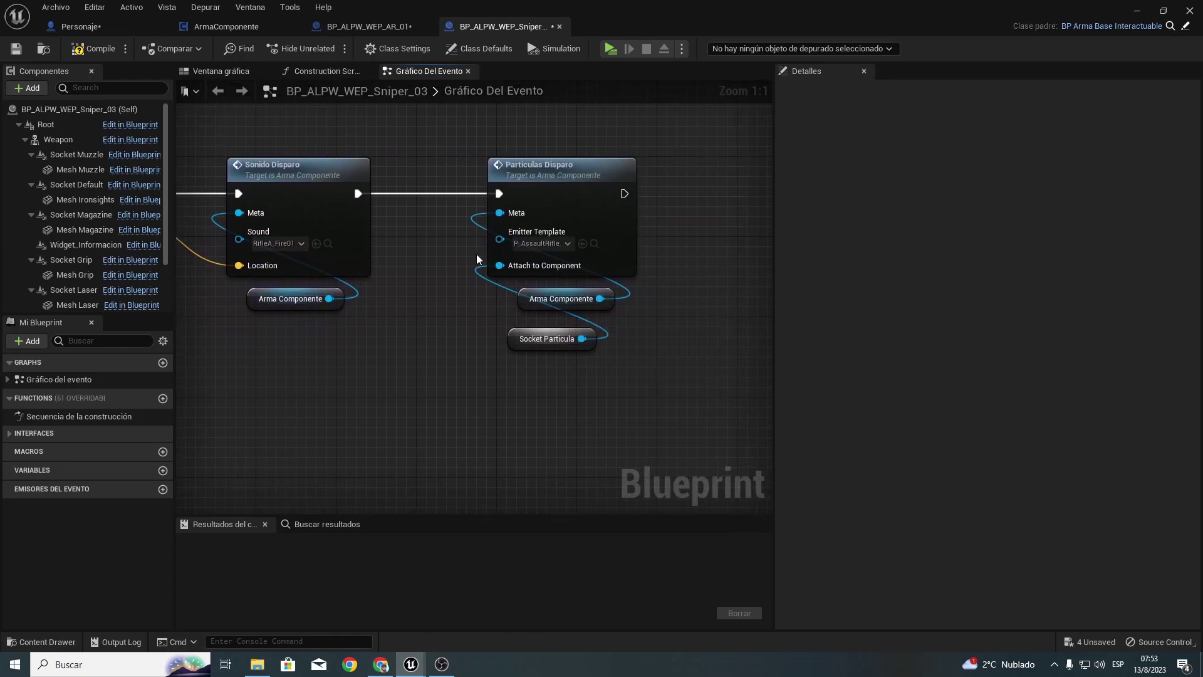
left_click_drag(515, 351, 489, 349)
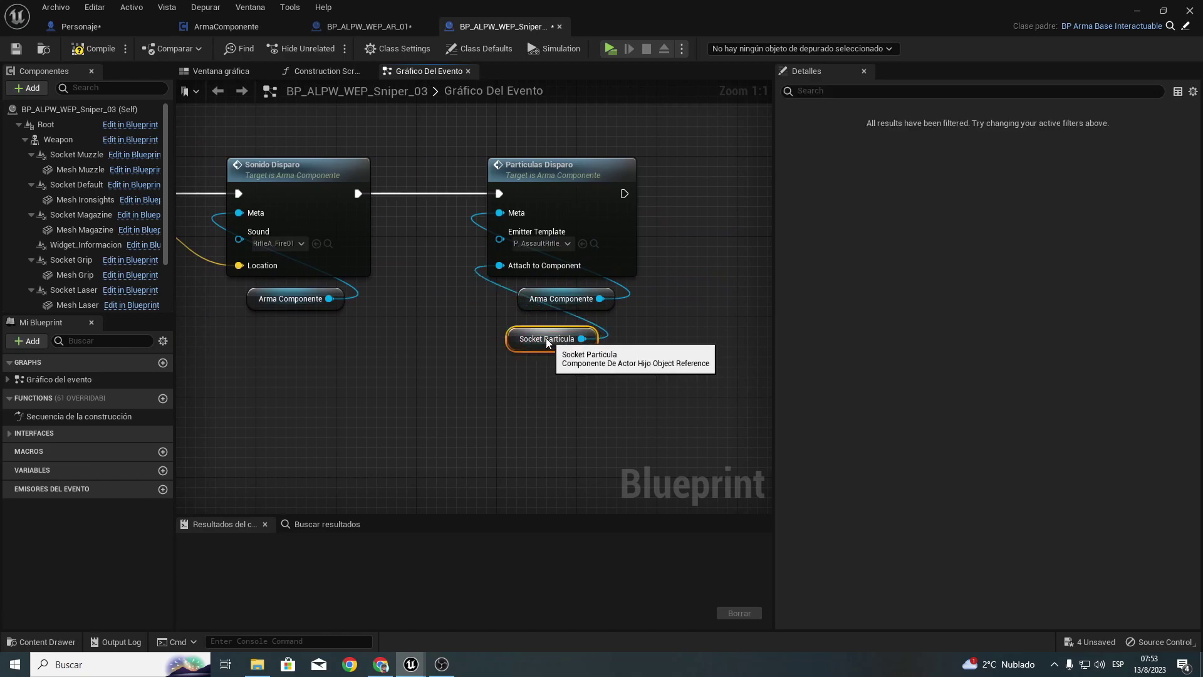
Step: Inspect the sniper's Mesh Muzzle and Socket Muzzle components in the Viewport
left_click(221, 71)
mouse_move(461, 315)
right_mouse_down()
mouse_move(439, 313)
mouse_move(486, 319)
right_mouse_up()
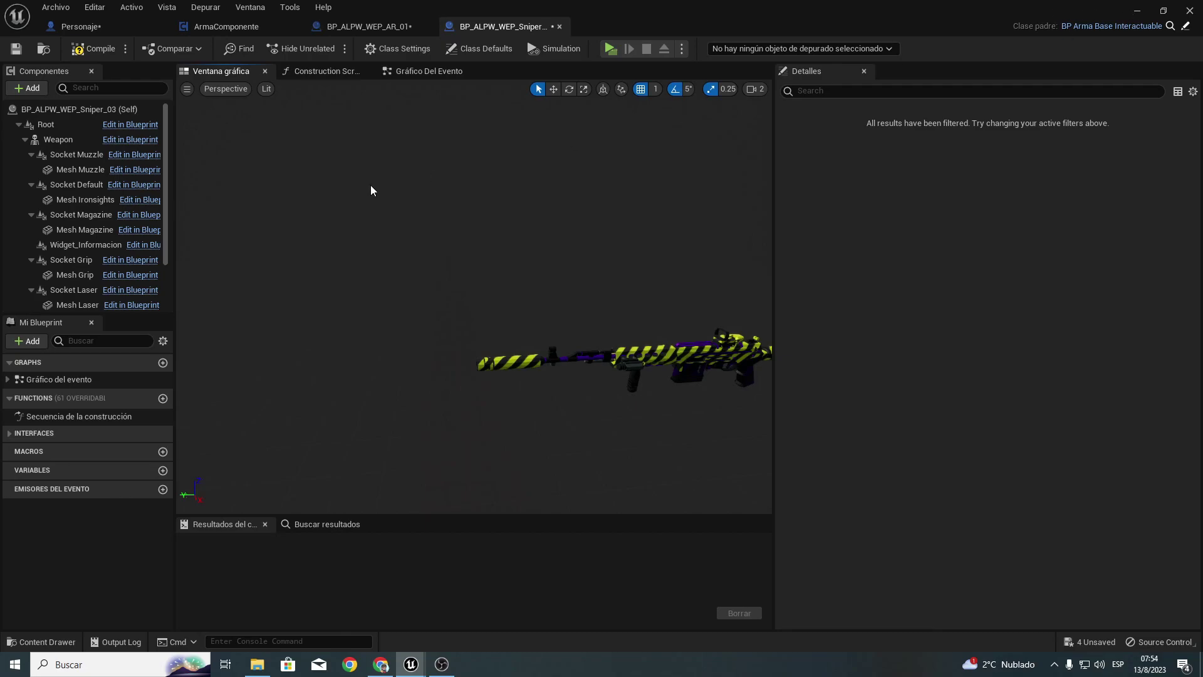
left_click(69, 169)
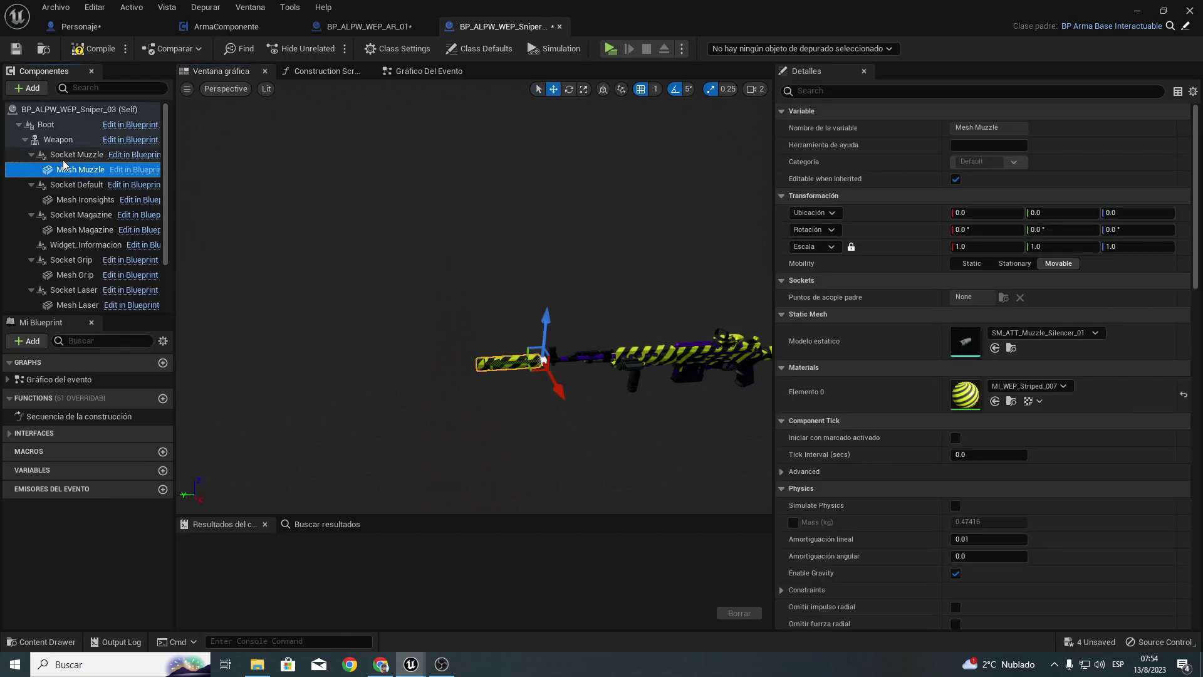
left_click(67, 155)
left_click(69, 169)
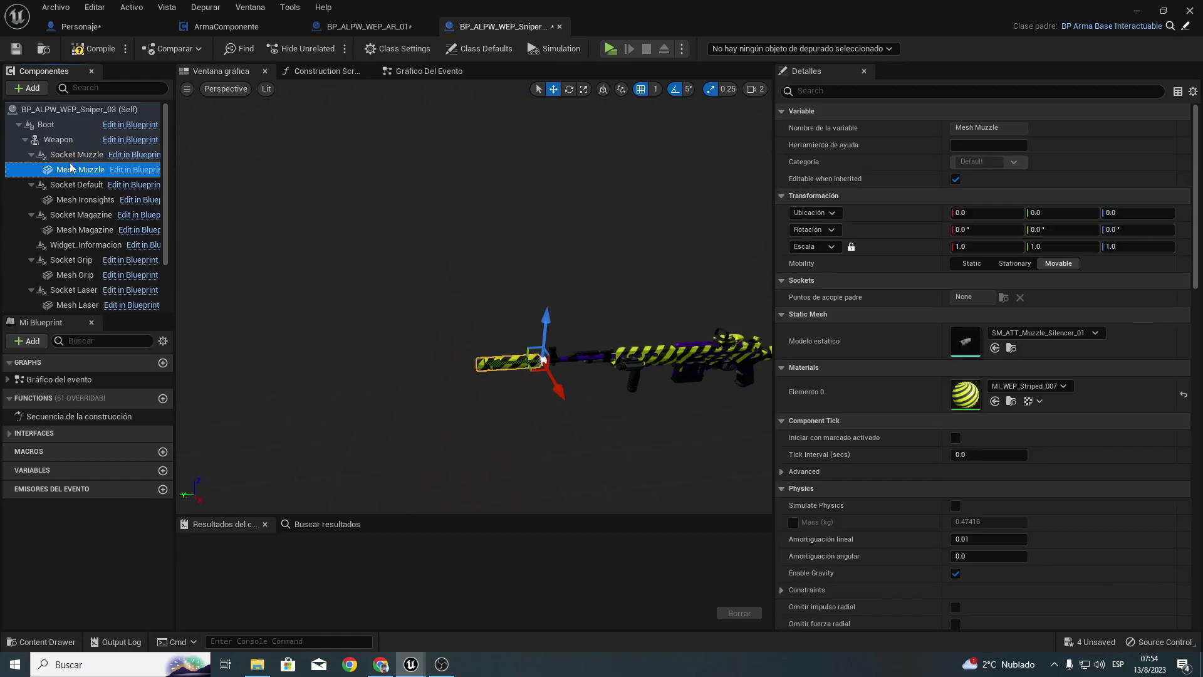
left_click(67, 155)
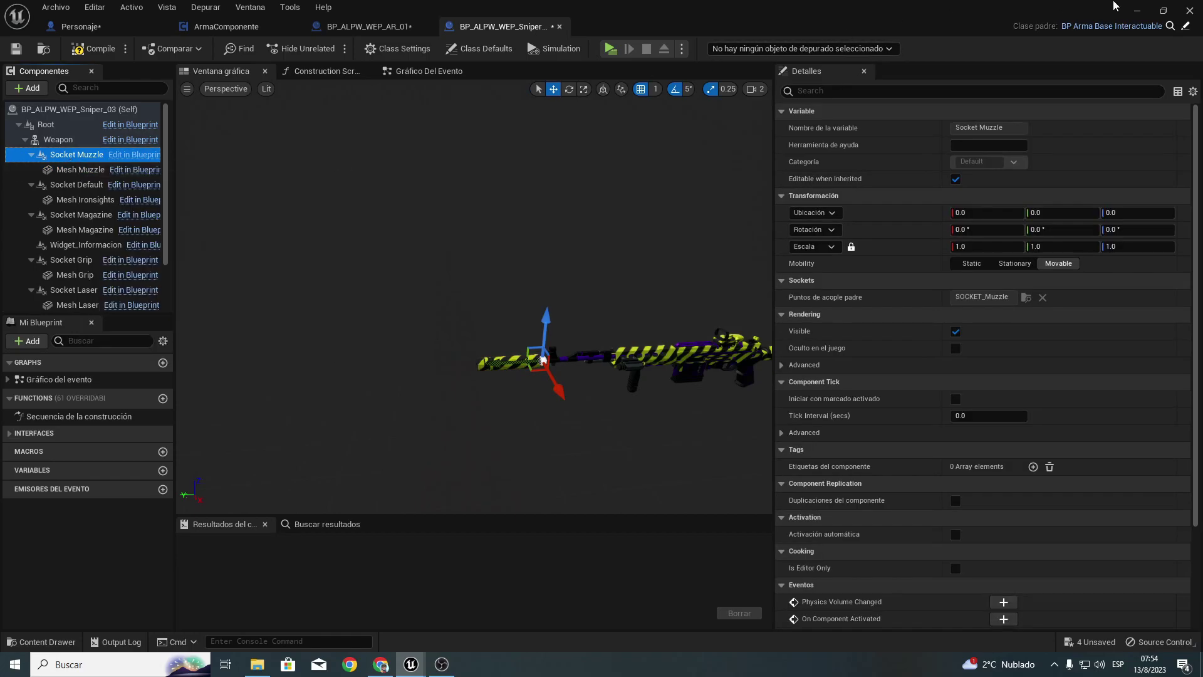
Step: Minimize the editor and go up through Useable and AnimatedLowPolyWeapons to InfimaGames
left_click(1138, 13)
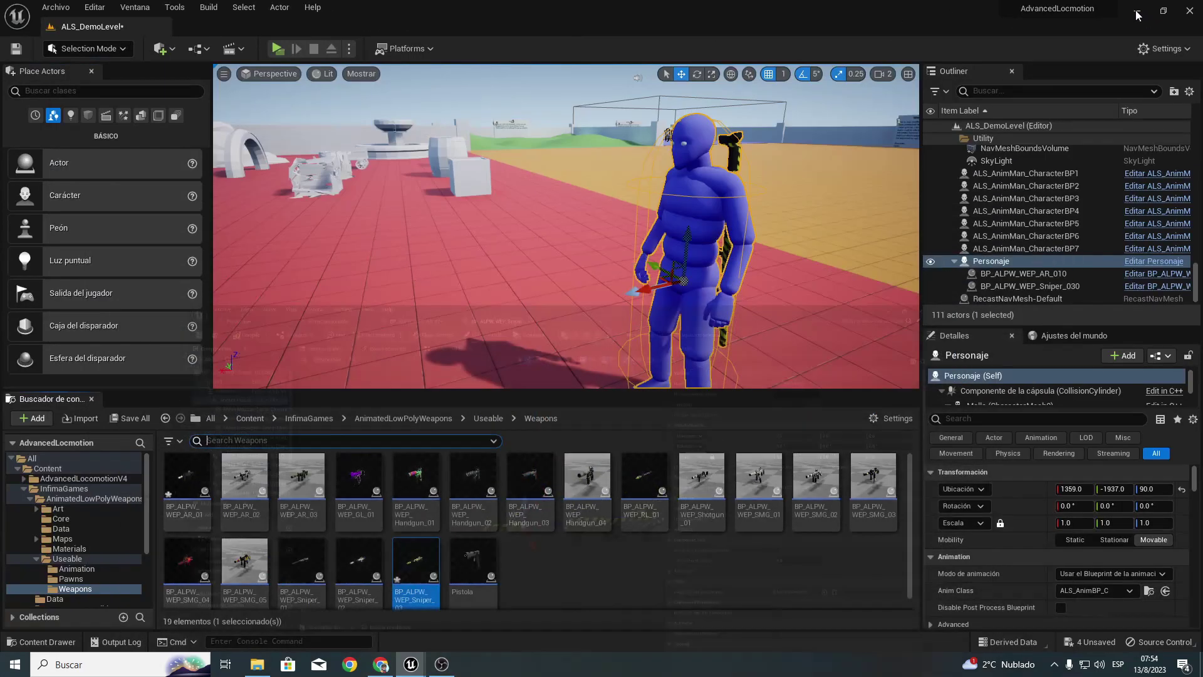
left_click(487, 417)
left_click(396, 419)
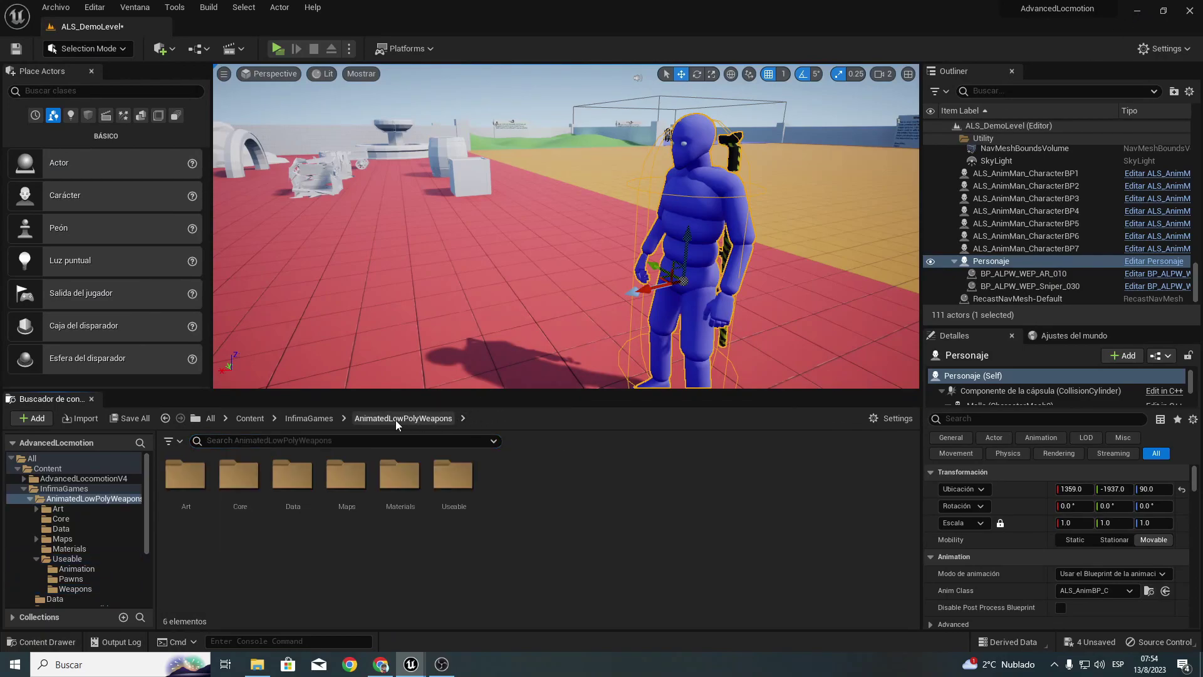
left_click(313, 422)
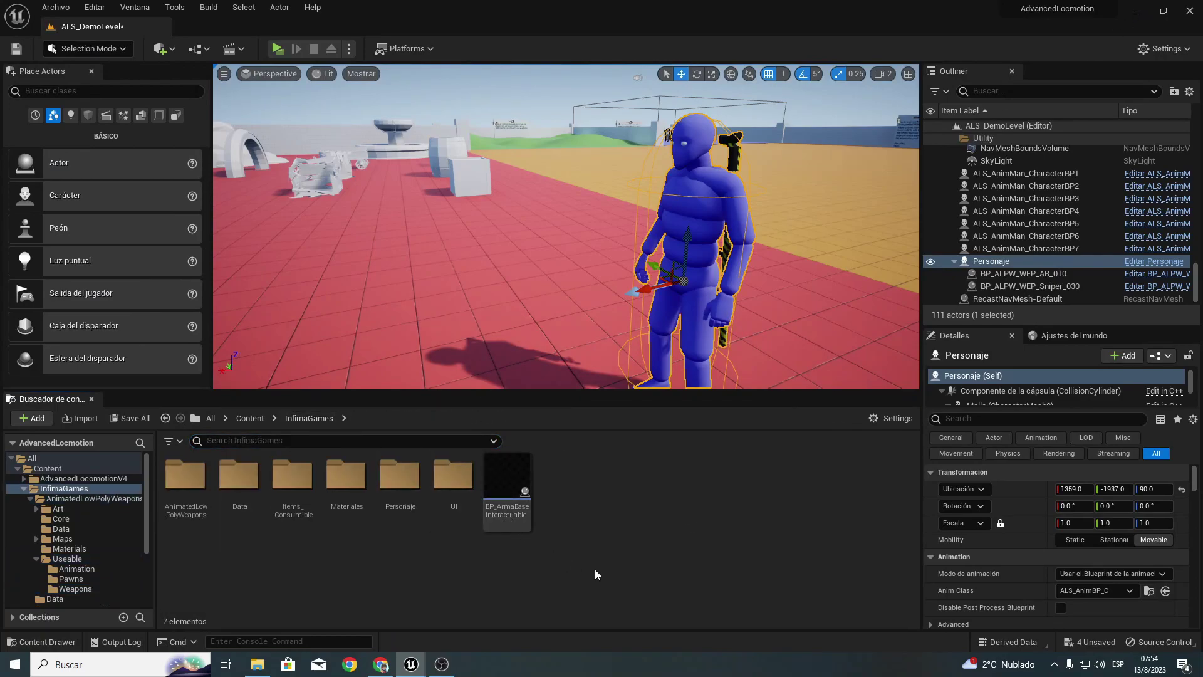
Step: Open BP_ArmaBaseInteractuable and select its Socket Muzzle component in the Viewport
double_click(494, 465)
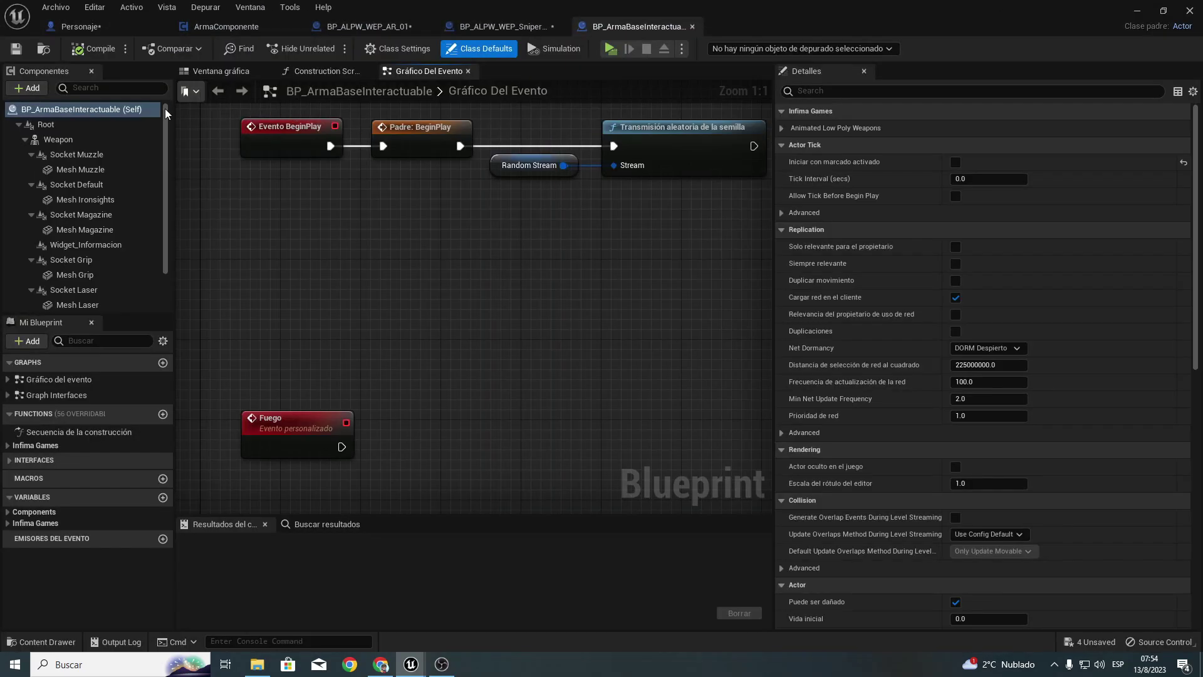
left_click(209, 70)
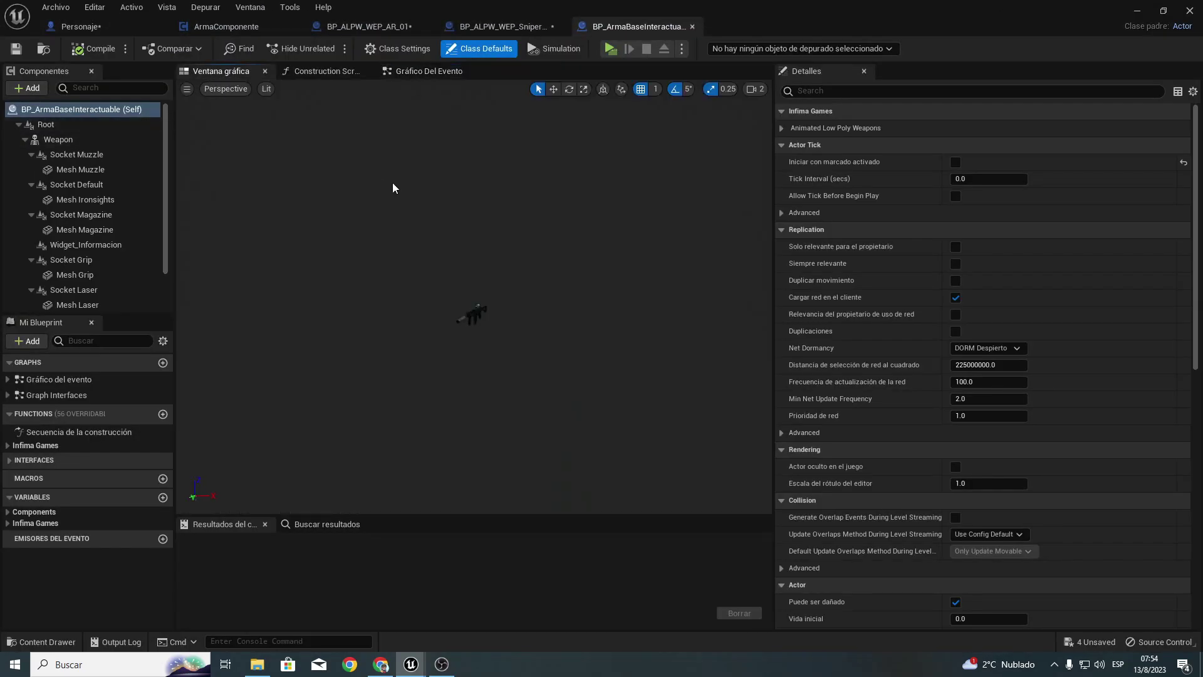
left_click_drag(433, 249, 477, 207)
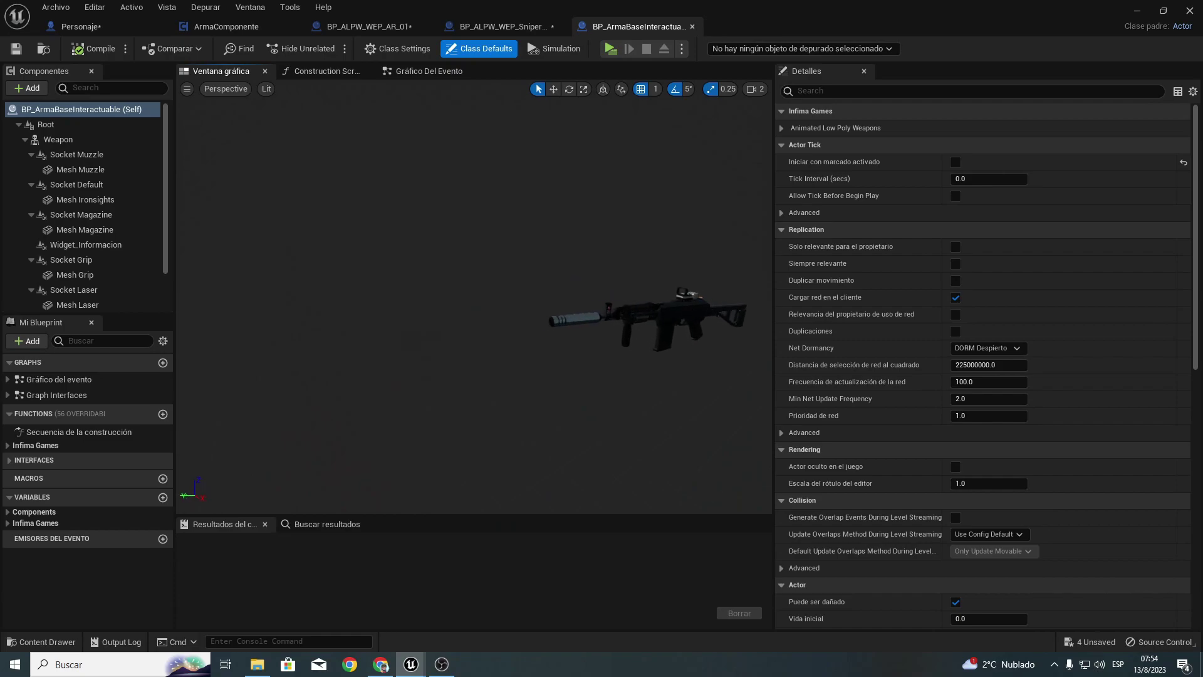
left_click(47, 139)
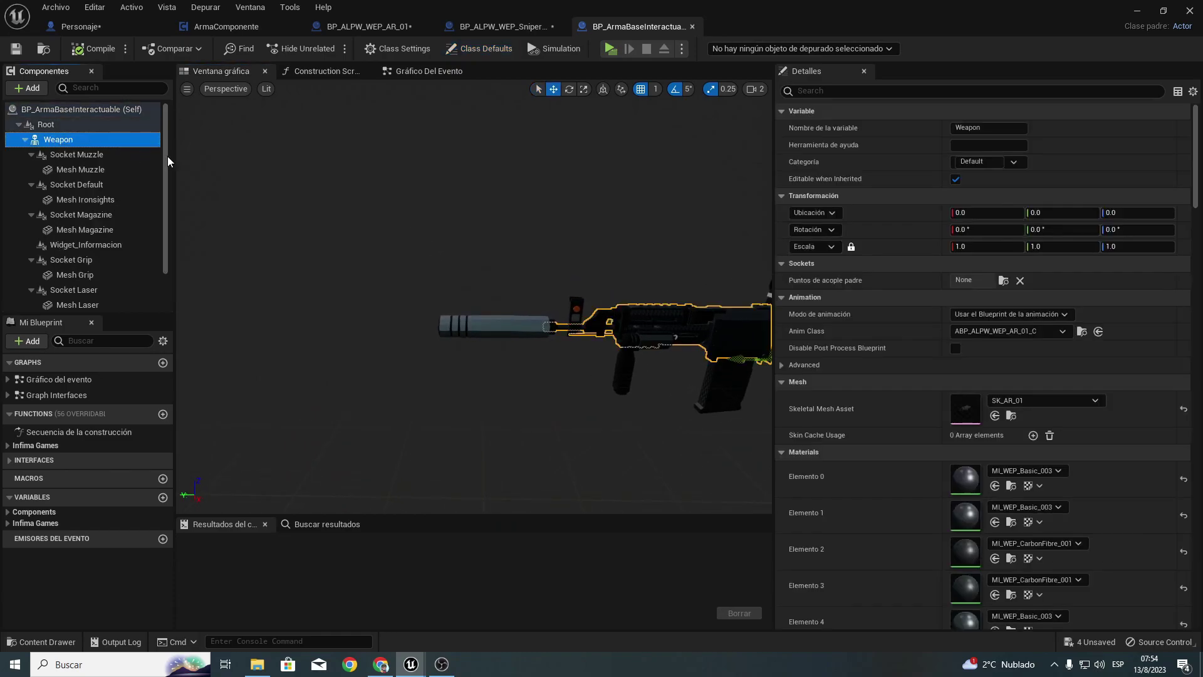
left_click(119, 155)
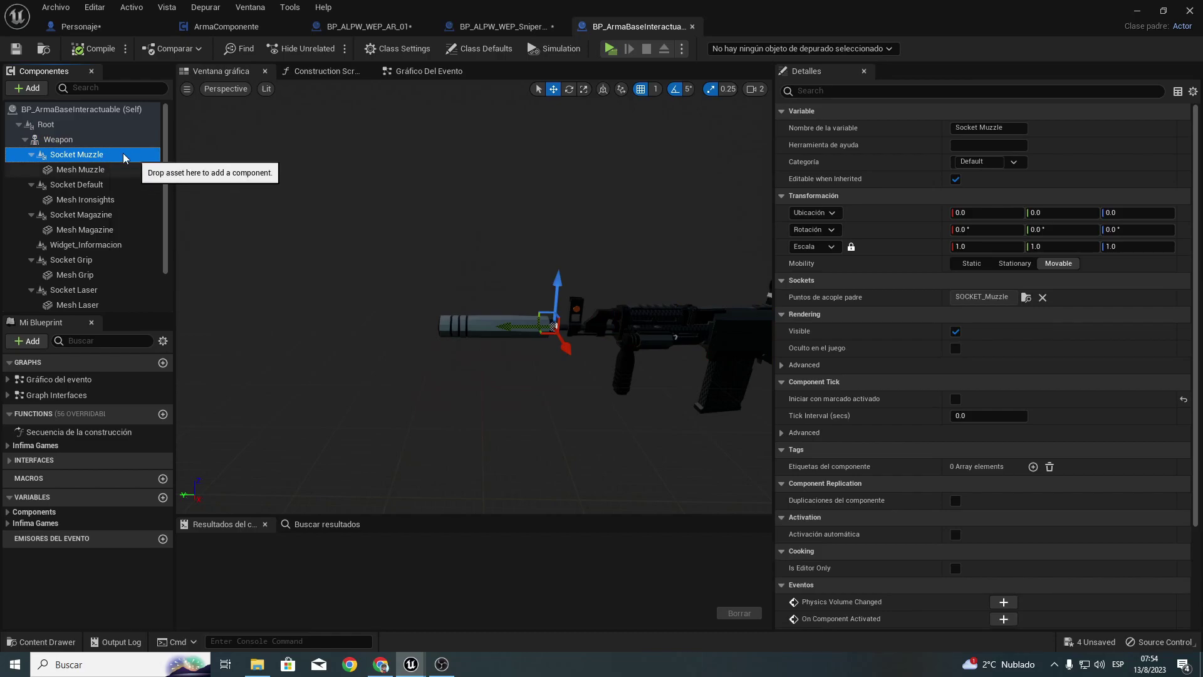
Step: Add a Child Actor component under Socket Muzzle named InicioDisparo
left_click(24, 88)
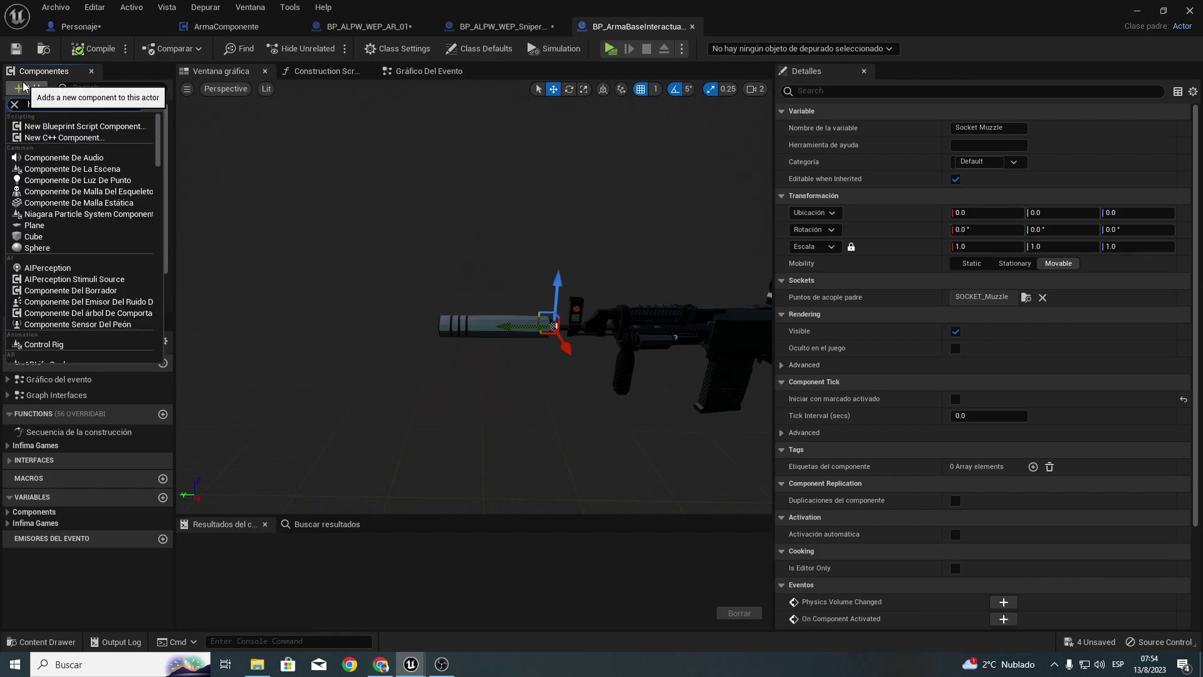
type("ijo")
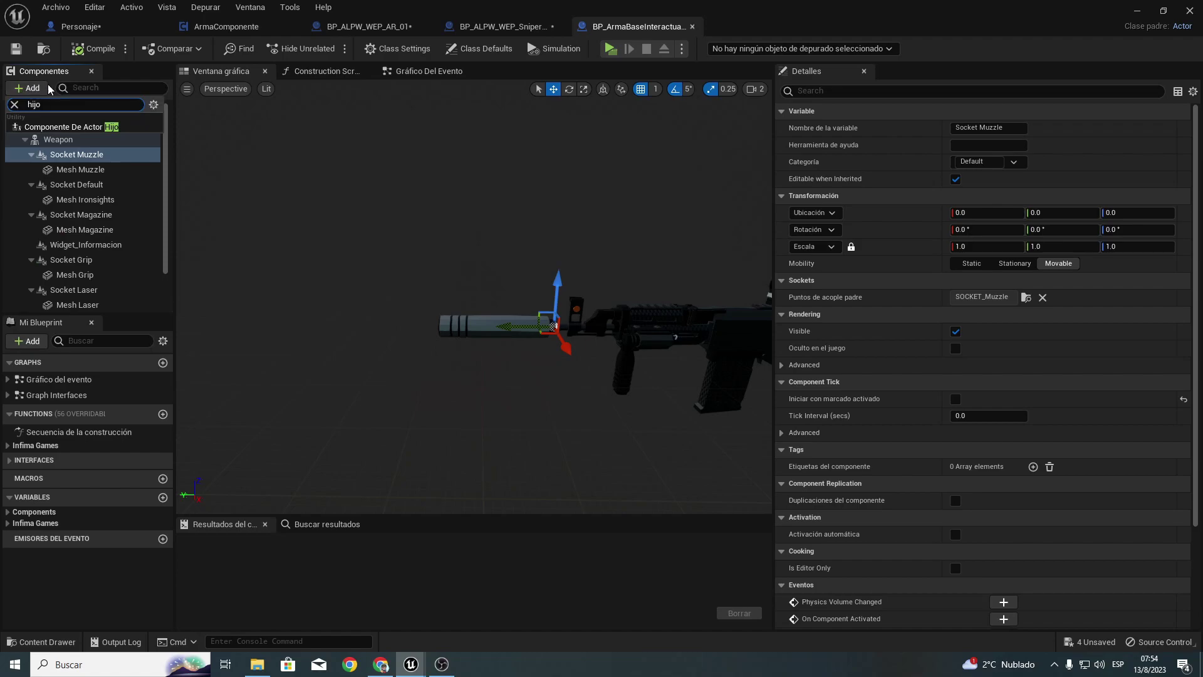
left_click(53, 129)
type("InicioDisparo")
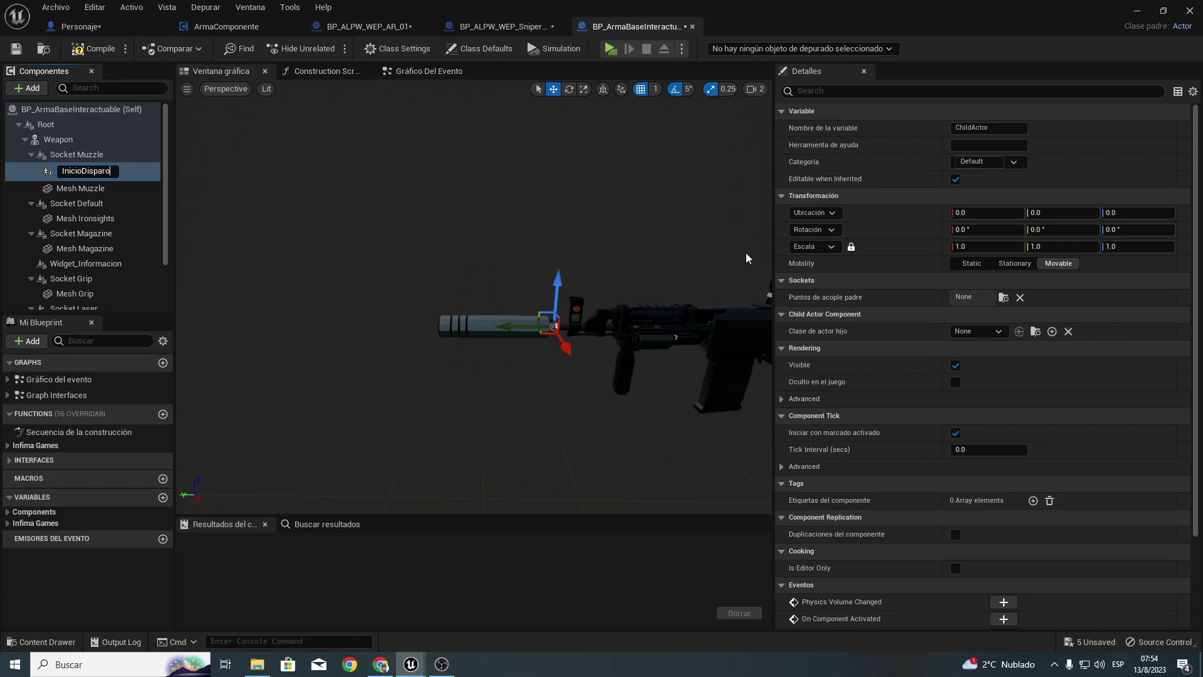
key("Return")
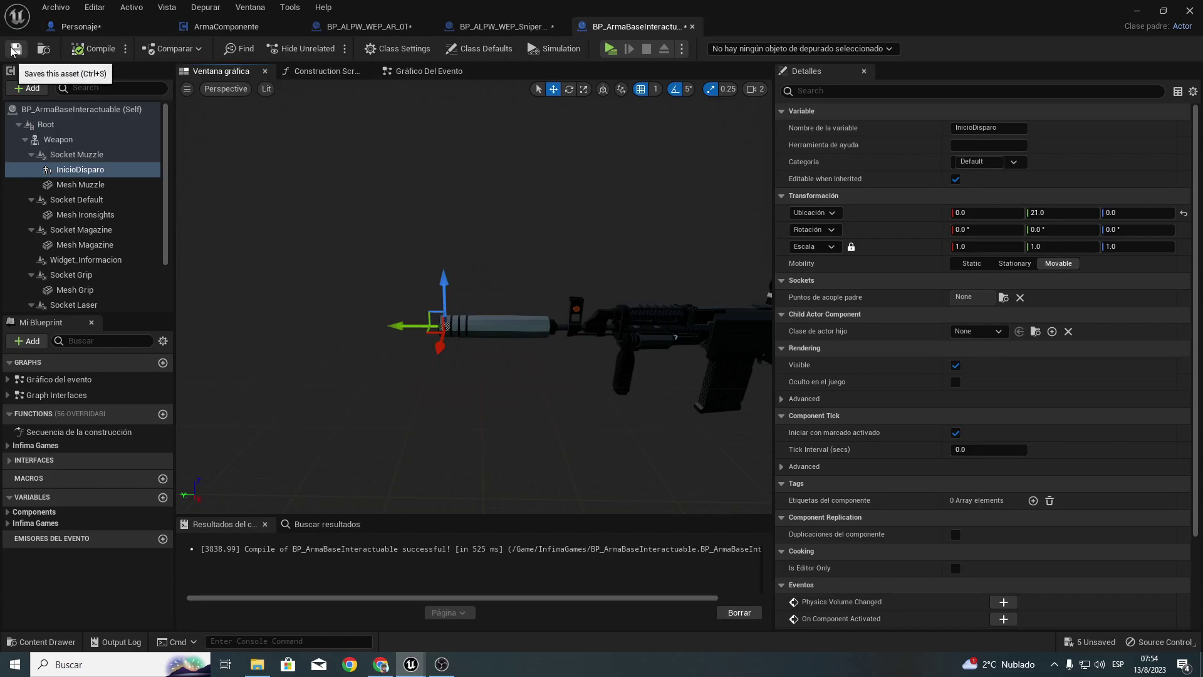
Step: Delete the Socket Particula node from AR_01's event graph
left_click(389, 31)
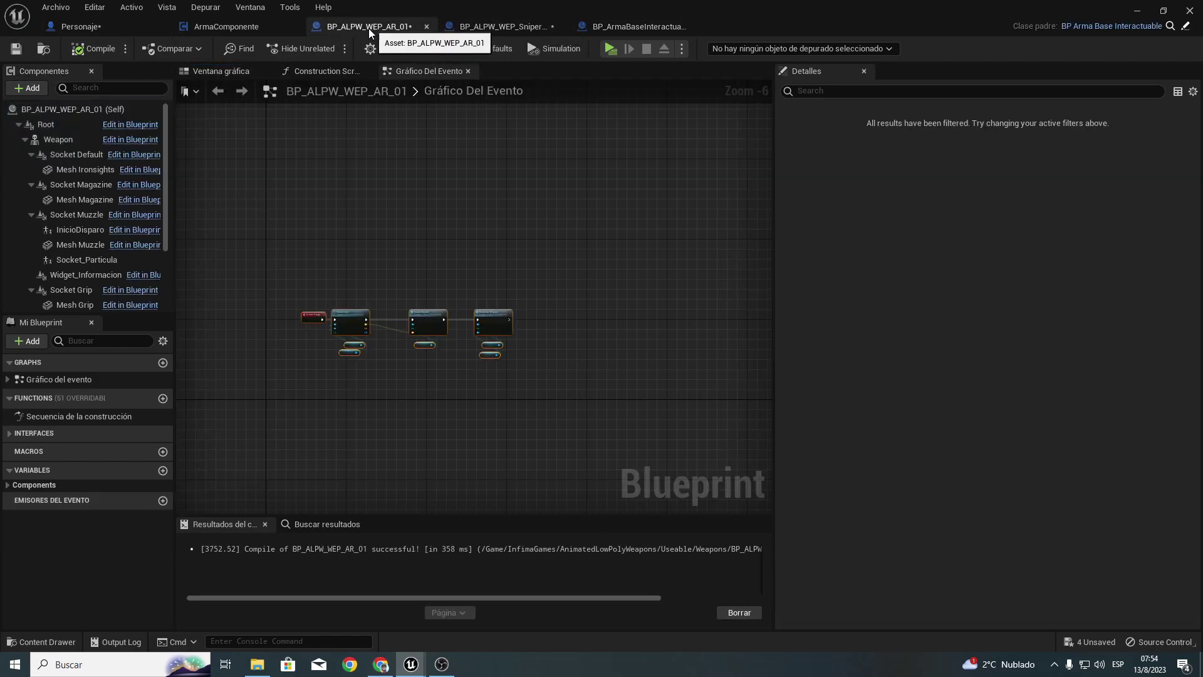
scroll(396, 363, "up", 3)
scroll(396, 363, "up", 2)
right_click_drag(611, 333, 307, 355)
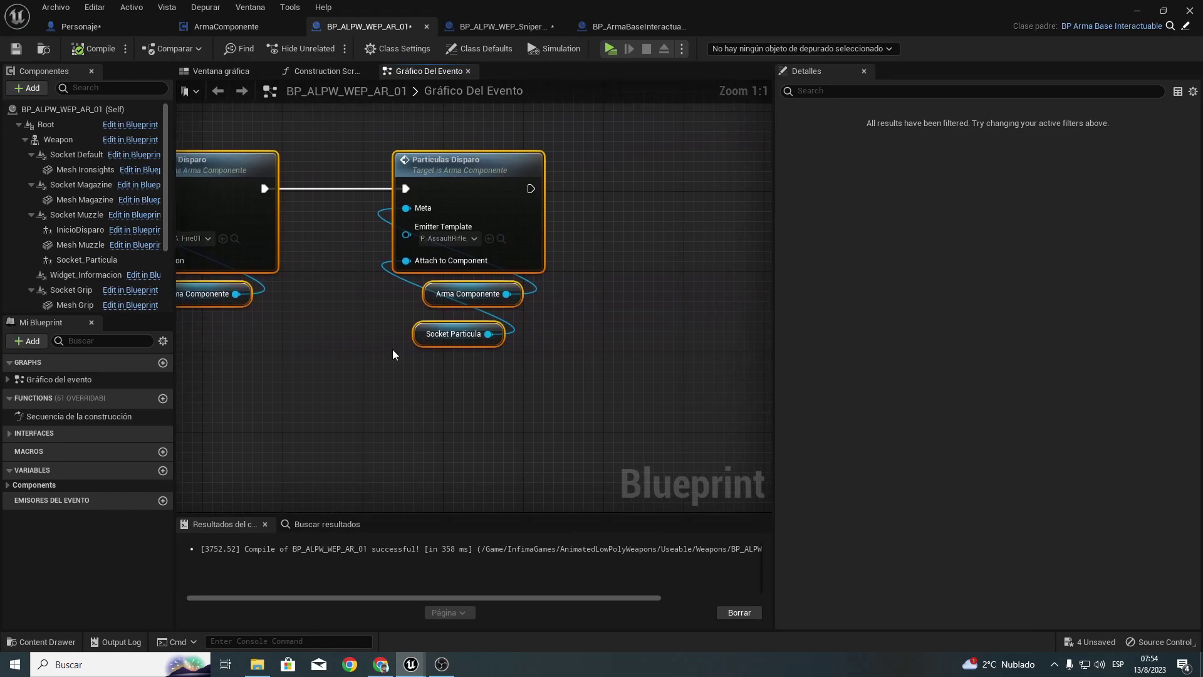
left_click(458, 334)
left_click_drag(457, 333, 307, 344)
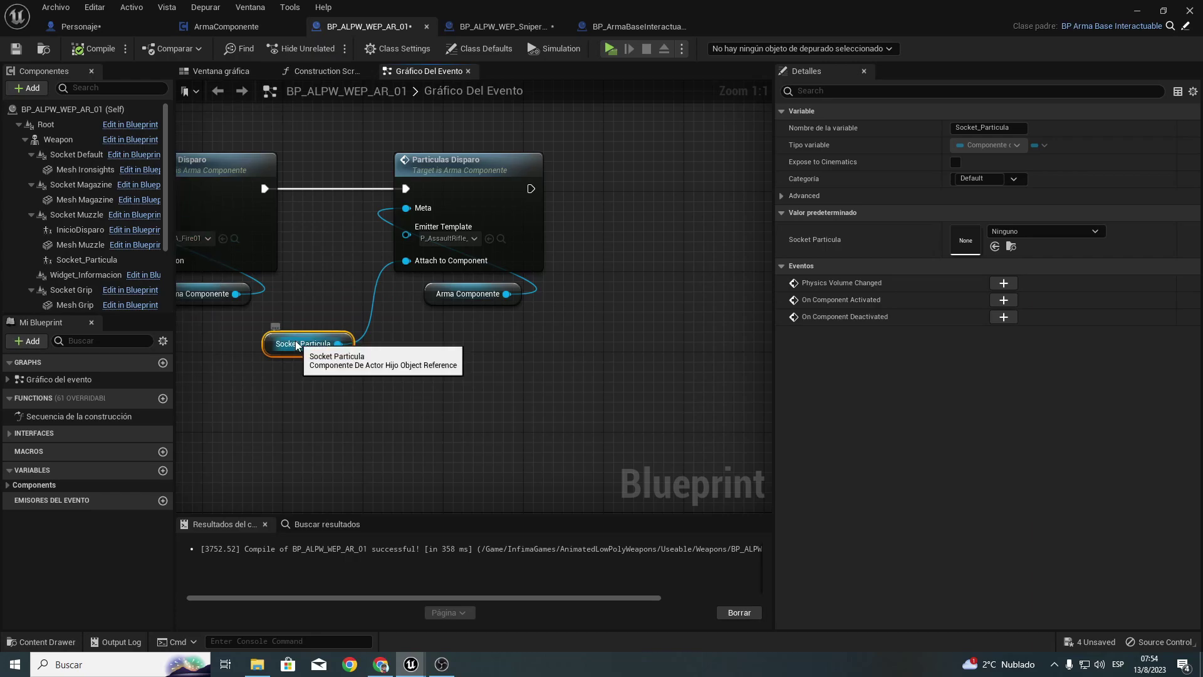
key("Delete")
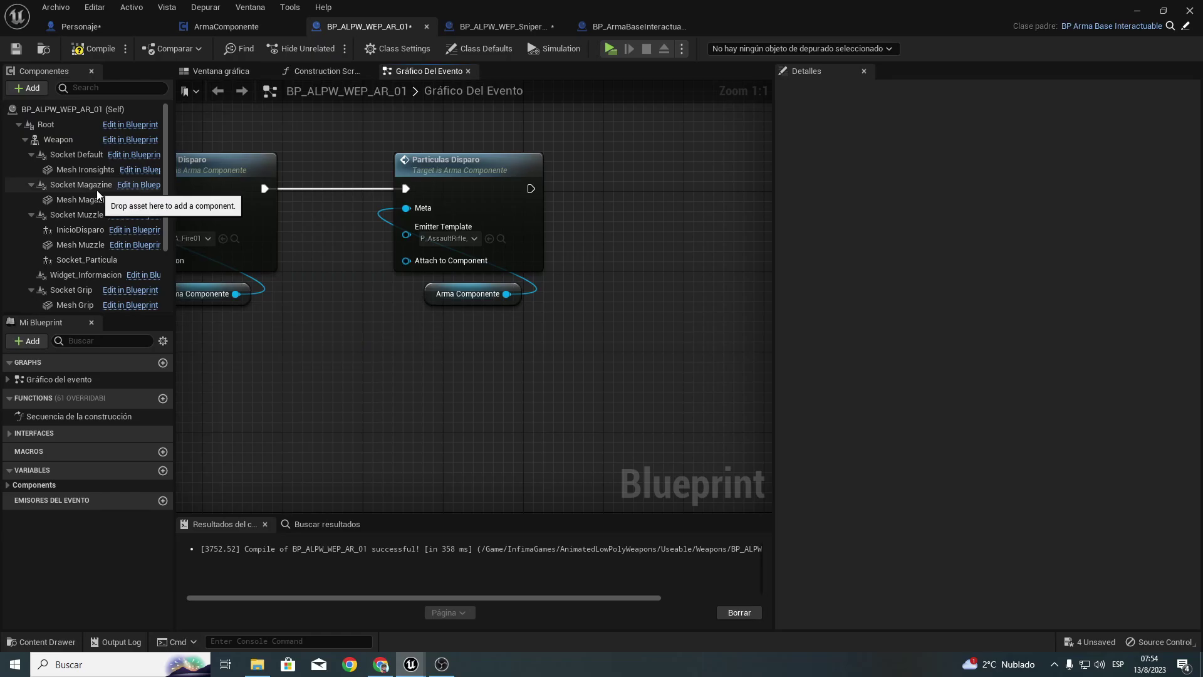
Step: Remove the Socket_Particula component, add an Inicio Disparo reference, and compile AR_01
scroll(100, 257, "down", 3)
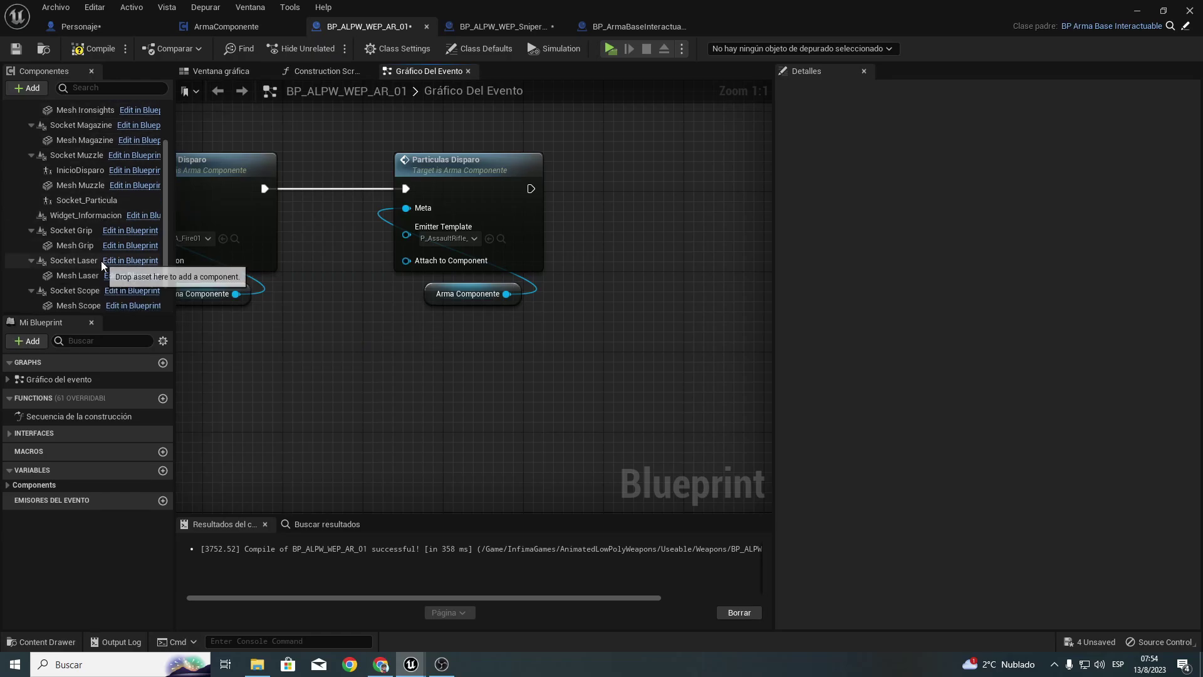
left_click(87, 200)
key("Delete")
scroll(74, 208, "up", 3)
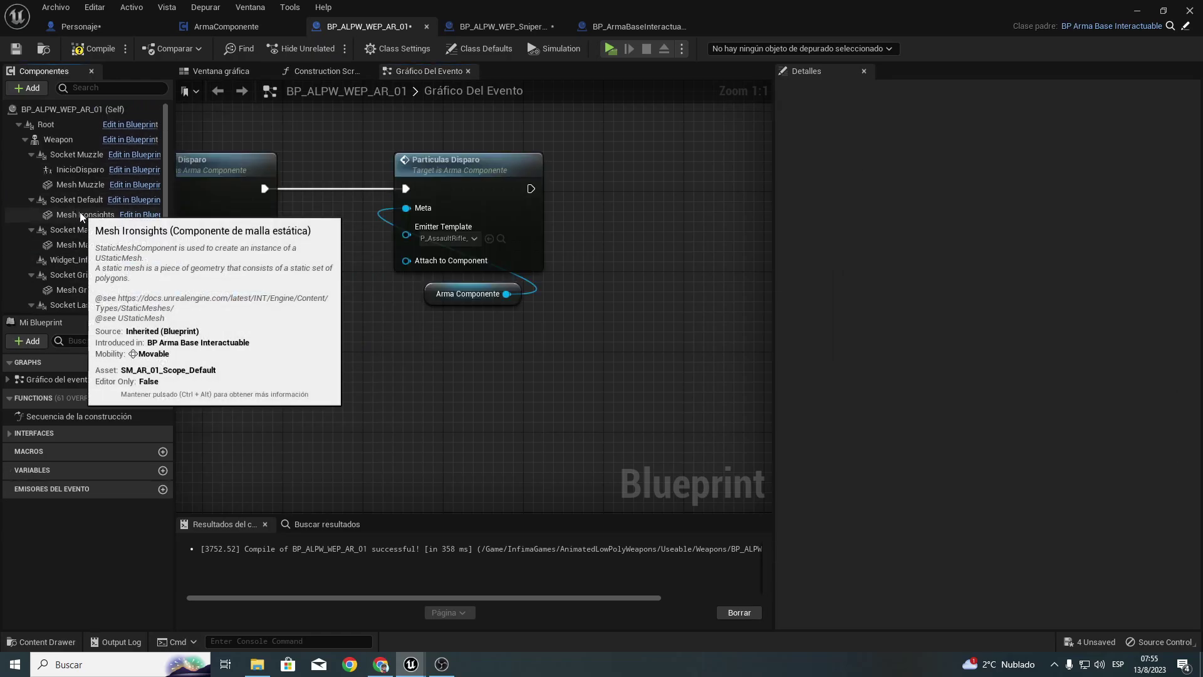
mouse_move(80, 170)
left_mouse_down()
mouse_move(353, 323)
mouse_move(407, 261)
left_mouse_up()
left_click(74, 48)
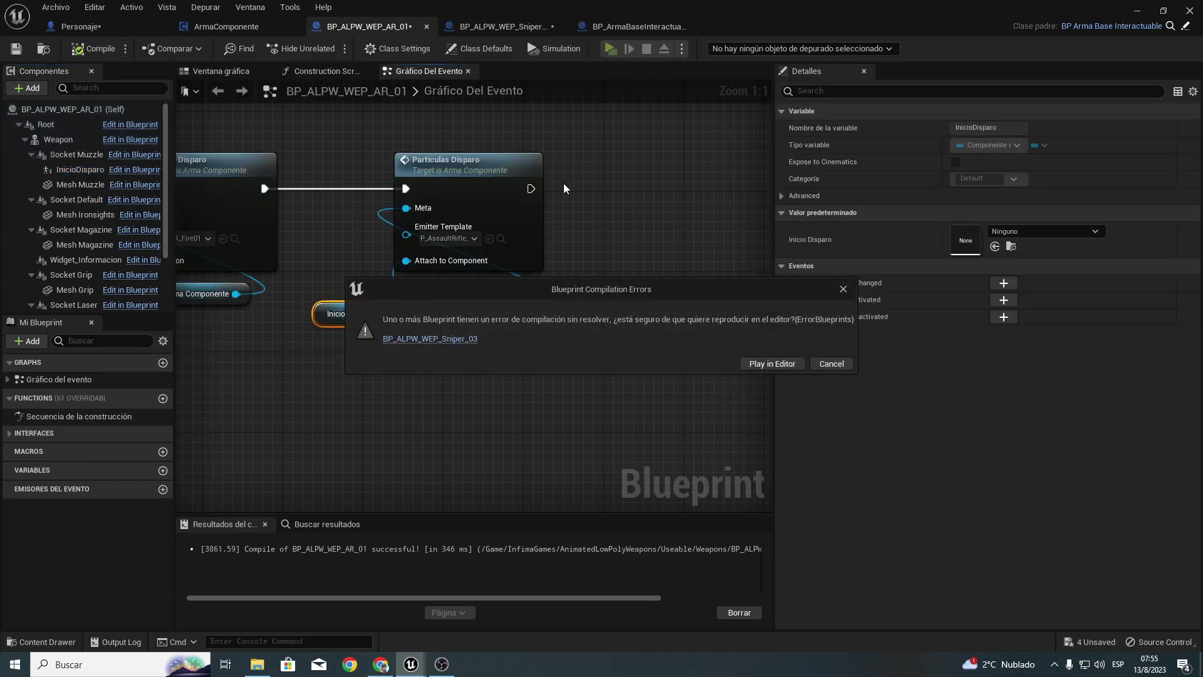
Step: Open Sniper_03 and compile it to list its Socket Particula error
left_click(420, 339)
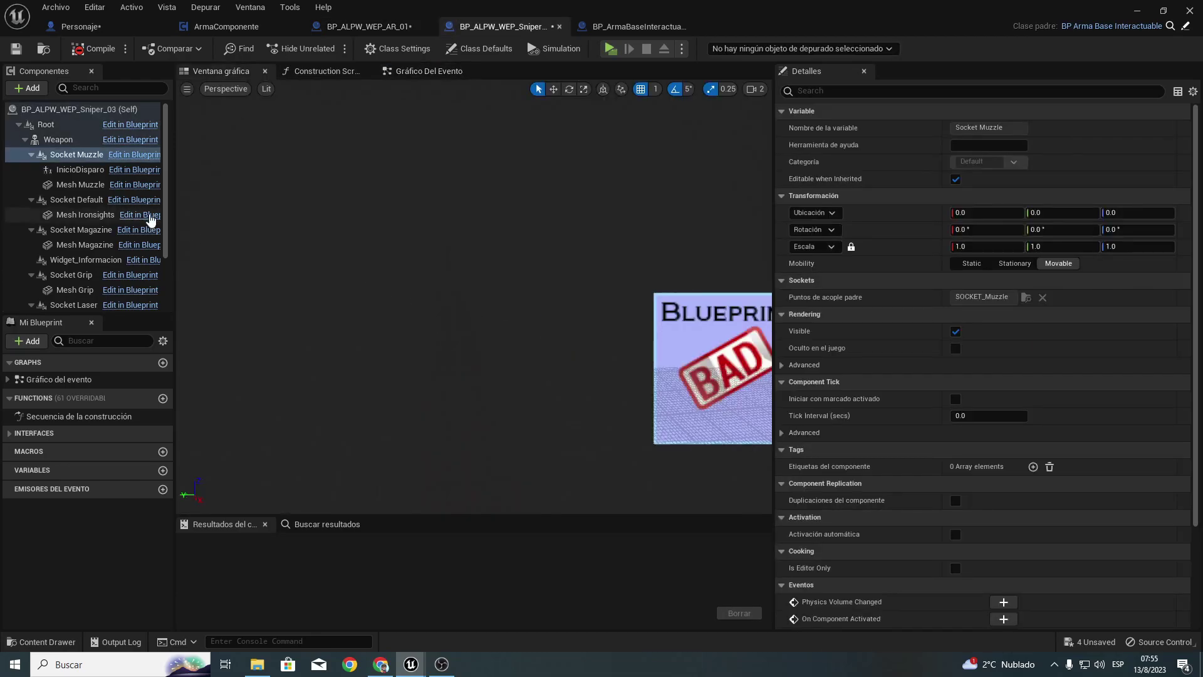
scroll(537, 298, "down", 3)
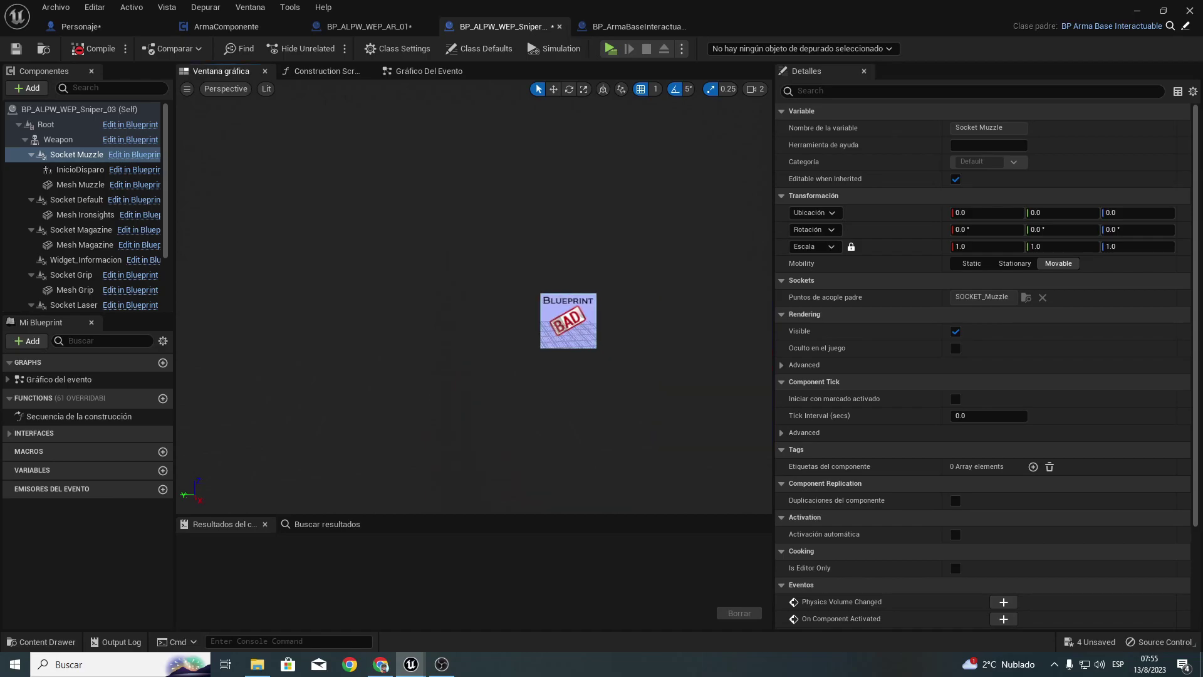
right_click_drag(537, 292, 536, 292)
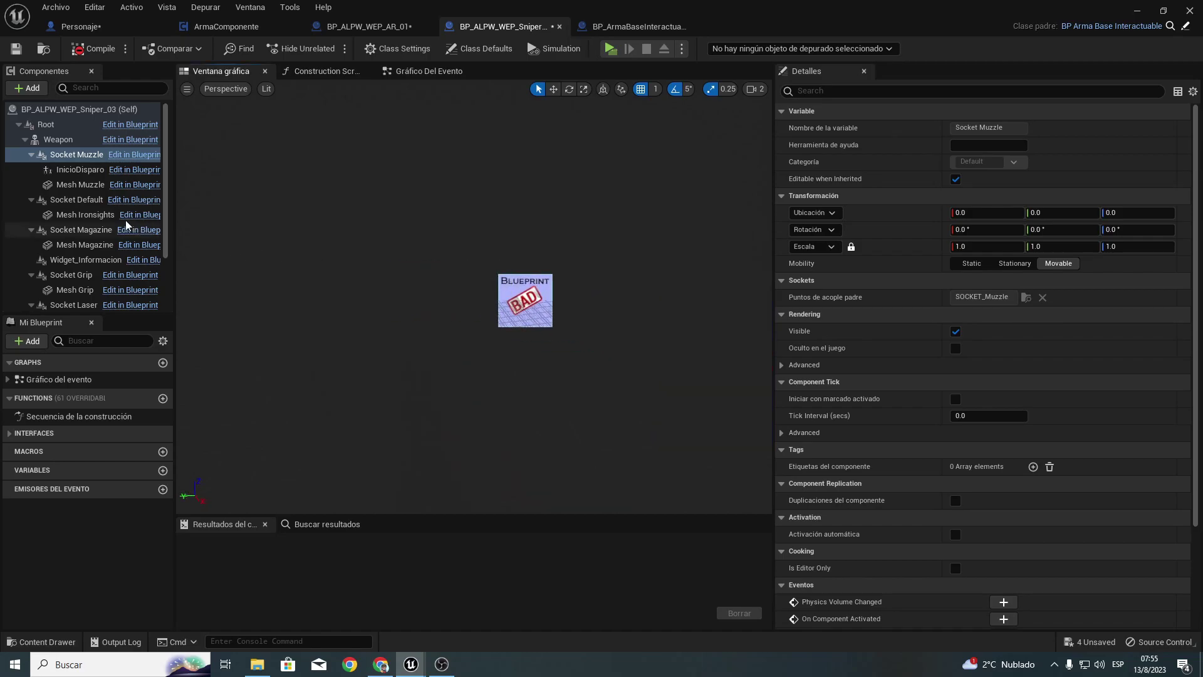
left_click(94, 49)
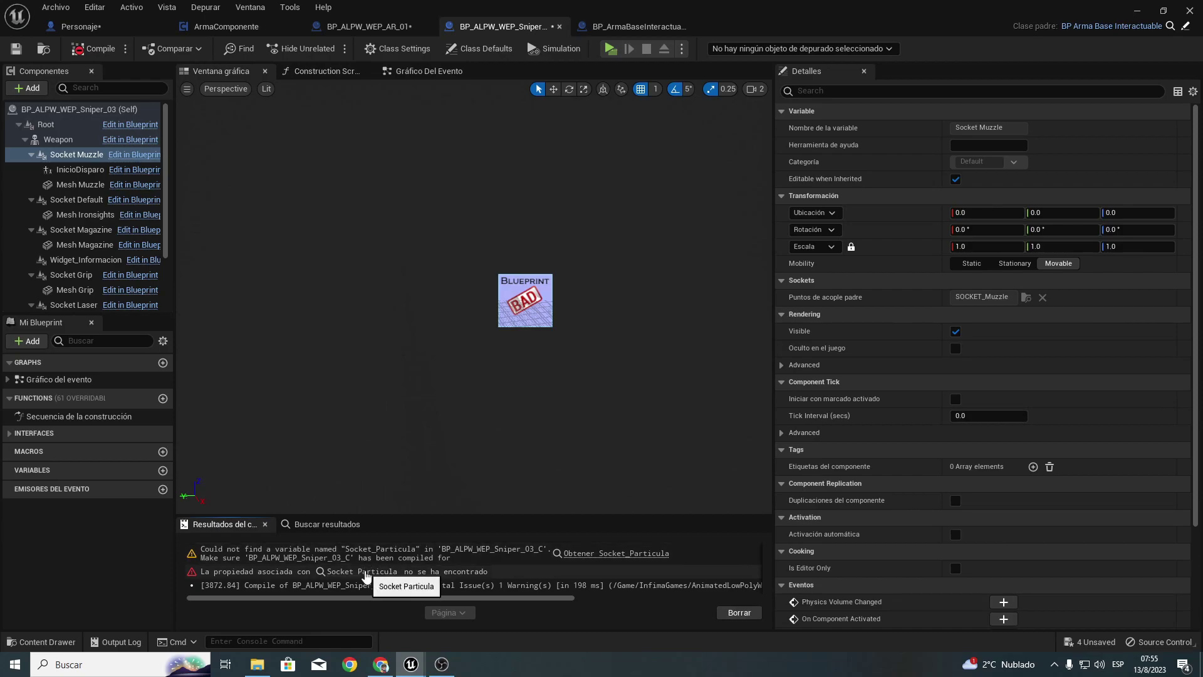
Step: Replace the broken Socket Particula node with Inicio Disparo on Attach to Component and recompile
left_click(366, 571)
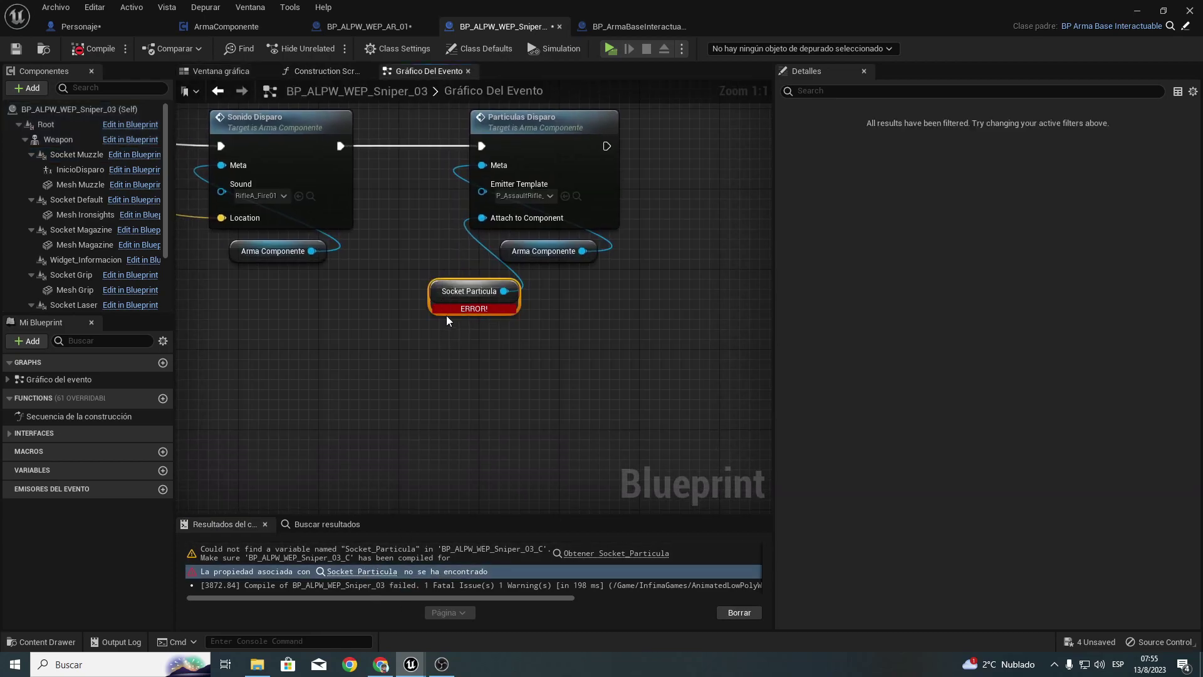
key("Delete")
left_click_drag(76, 169, 565, 225)
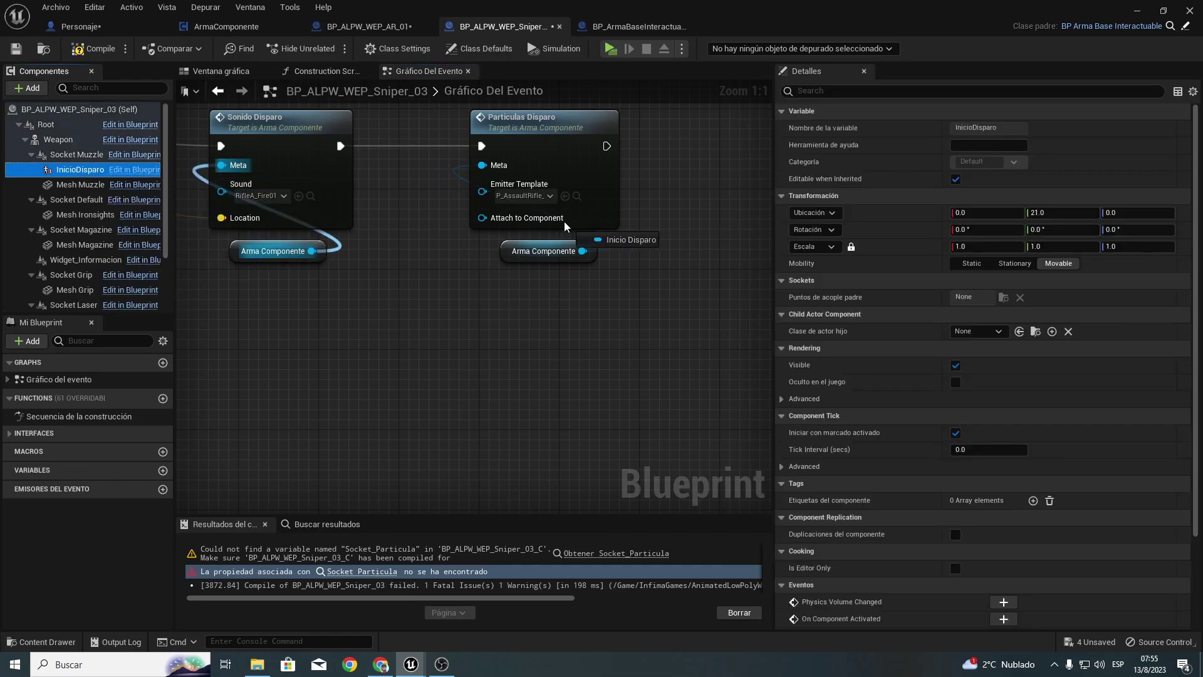
left_click(94, 48)
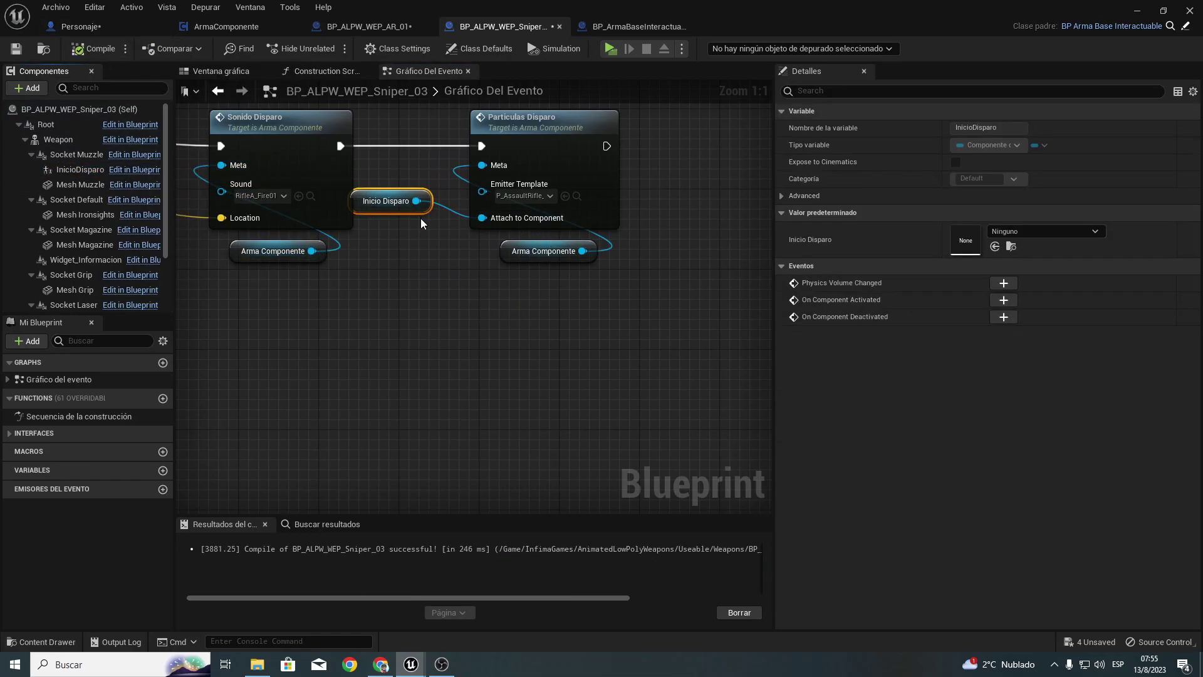
left_click_drag(385, 201, 406, 250)
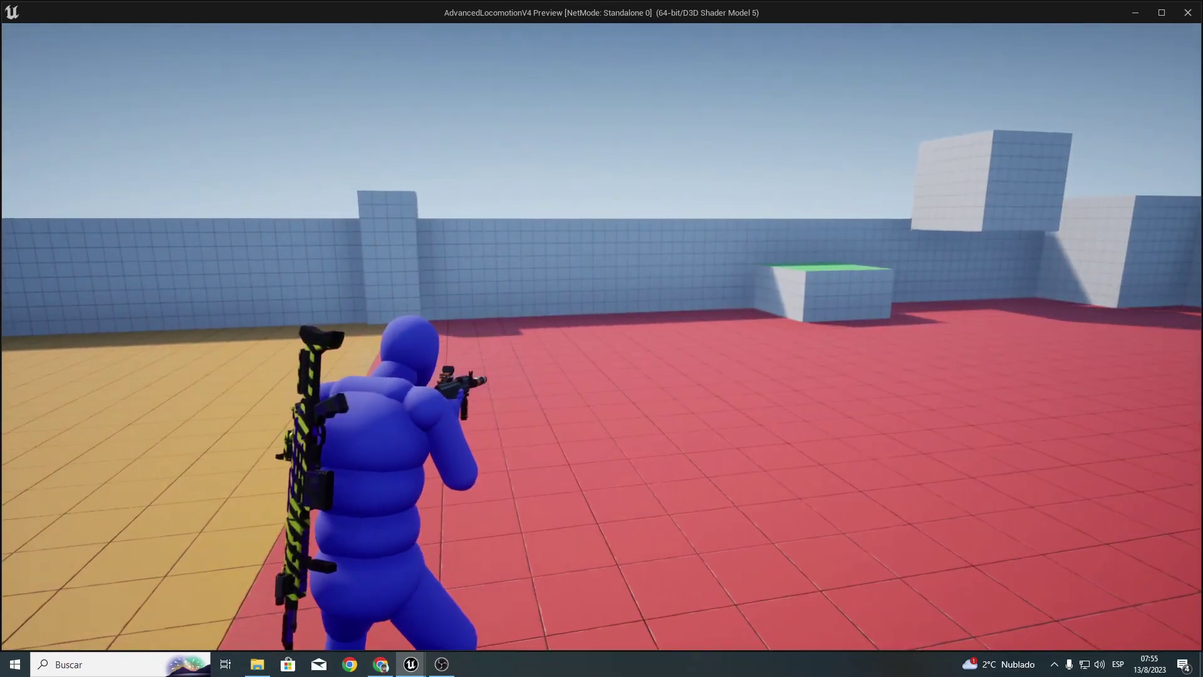
Step: Stop the play-test and show BP_ArmaBaseInteractuable's viewport with InicioDisparo at Y 21.0
key("Escape")
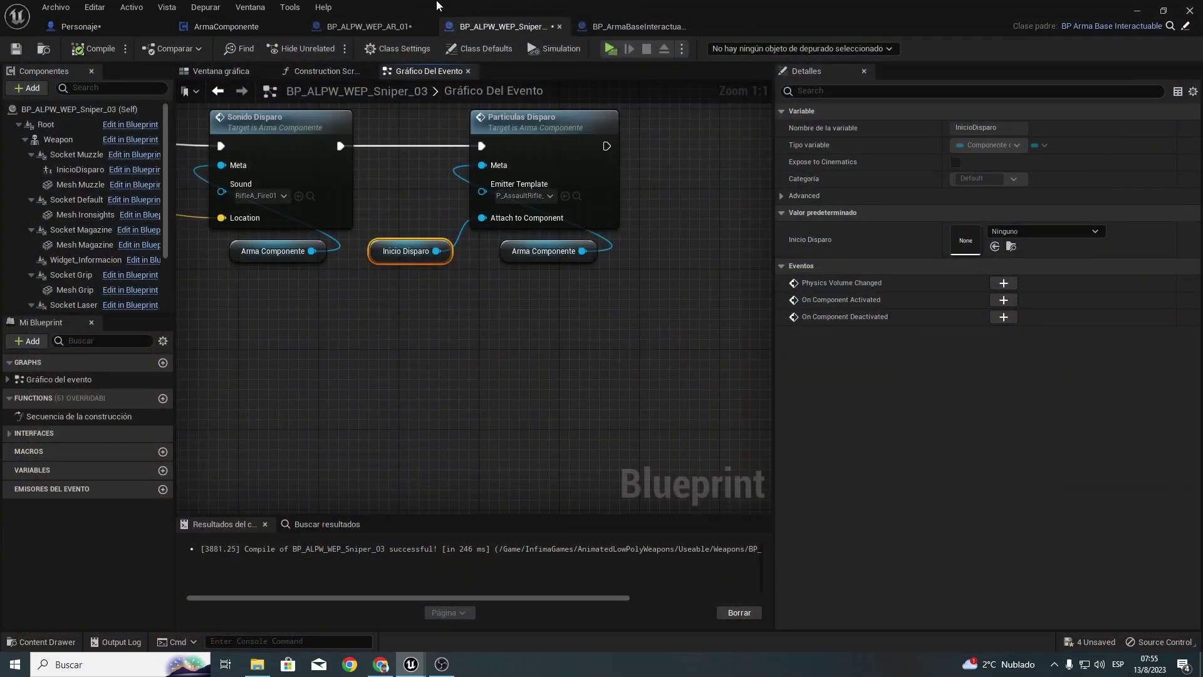
left_click(361, 27)
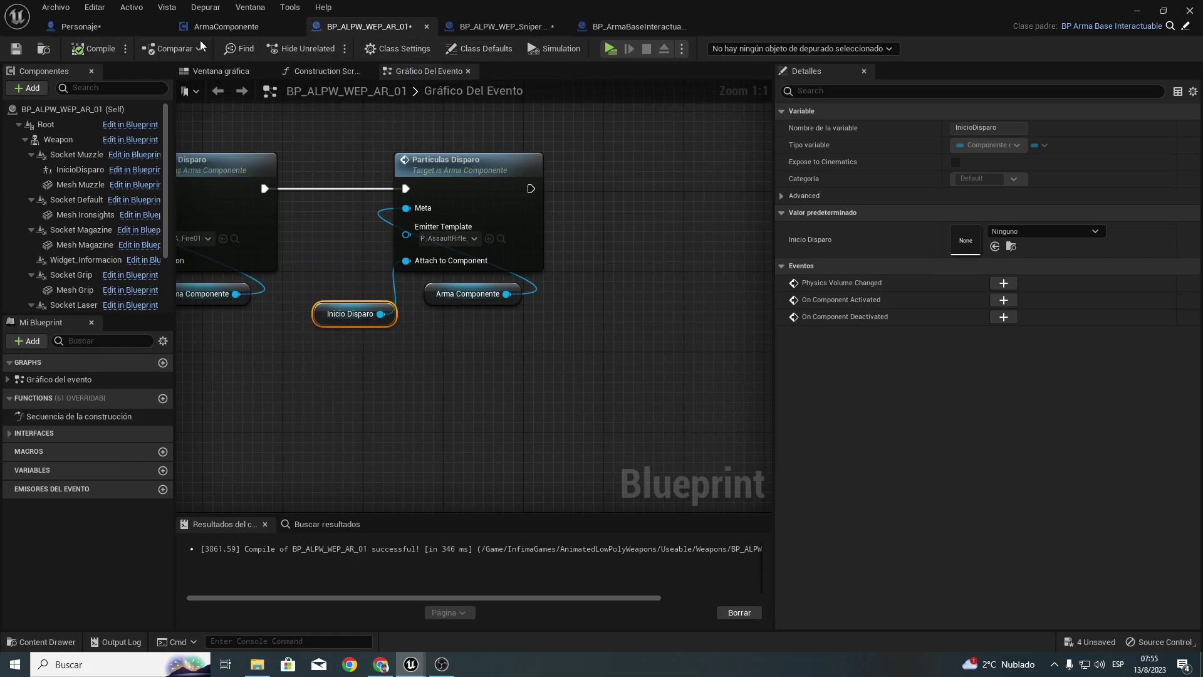
left_click(632, 26)
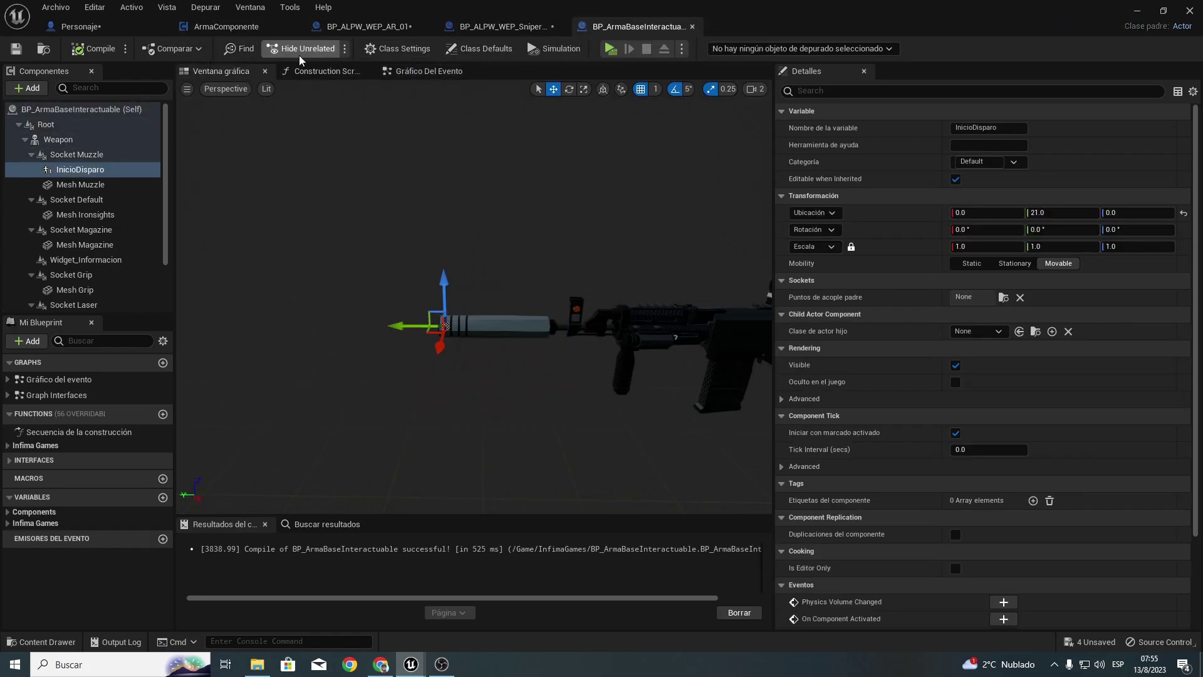
Step: Rotate the InicioDisparo muzzle point about 90 degrees in the viewport
left_click(568, 90)
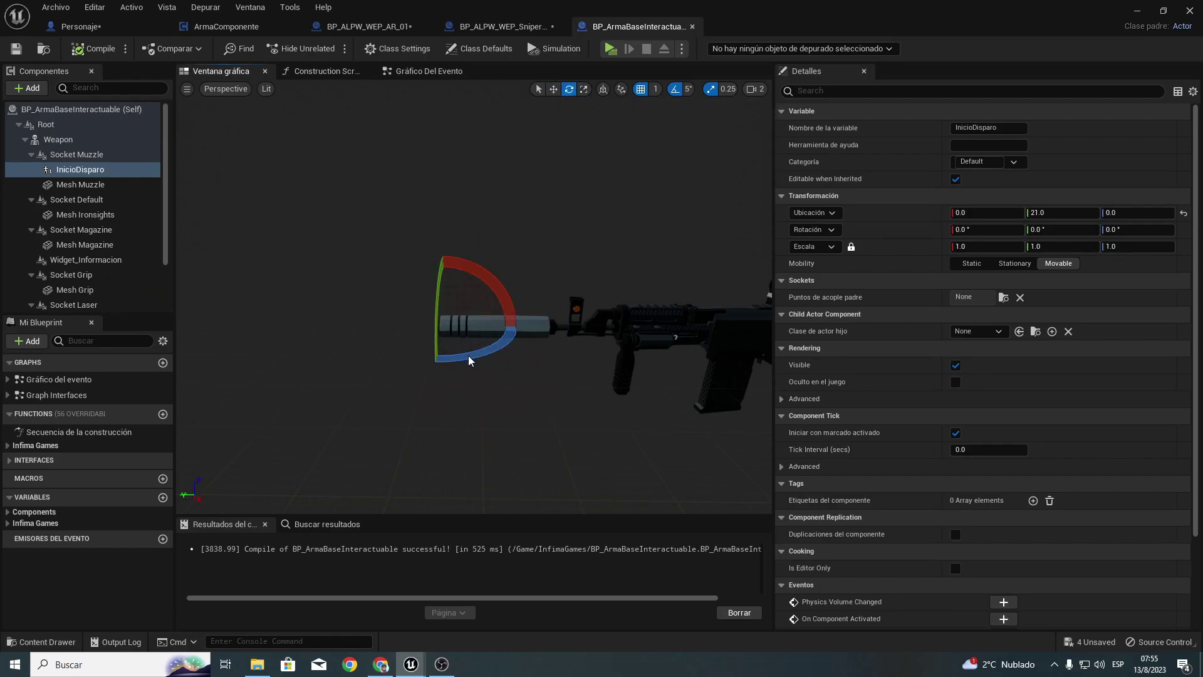
mouse_move(469, 360)
left_mouse_down("alt")
mouse_move(508, 313)
mouse_move(372, 293)
left_mouse_up("alt")
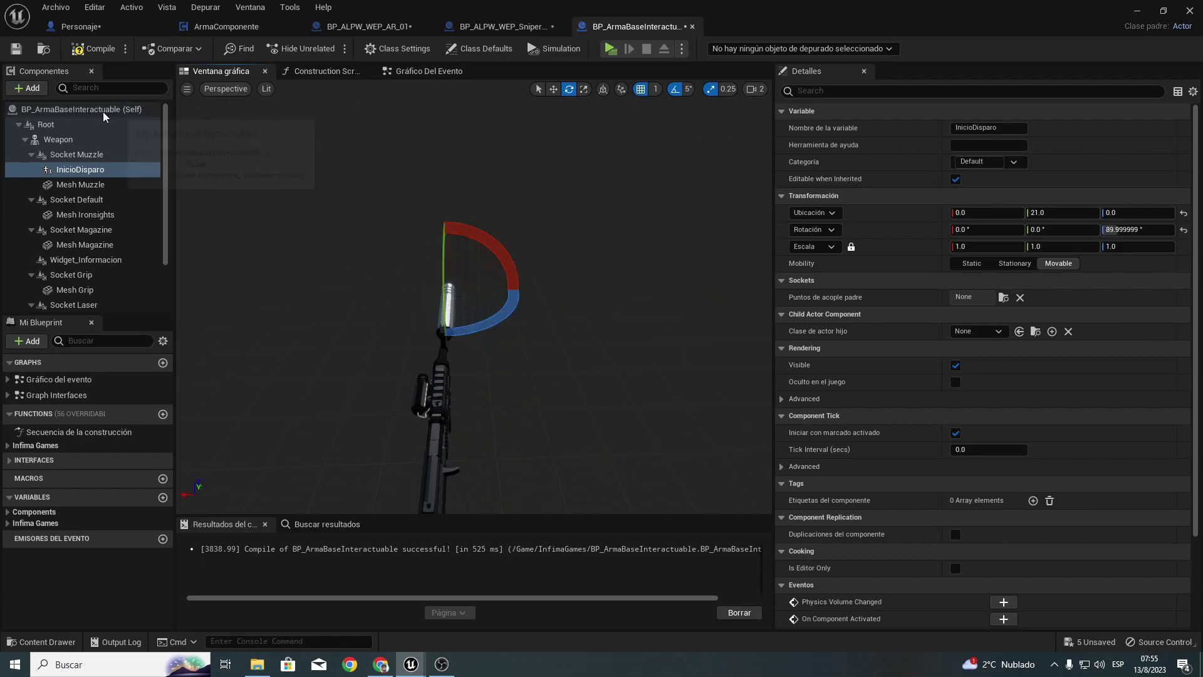
left_click(81, 27)
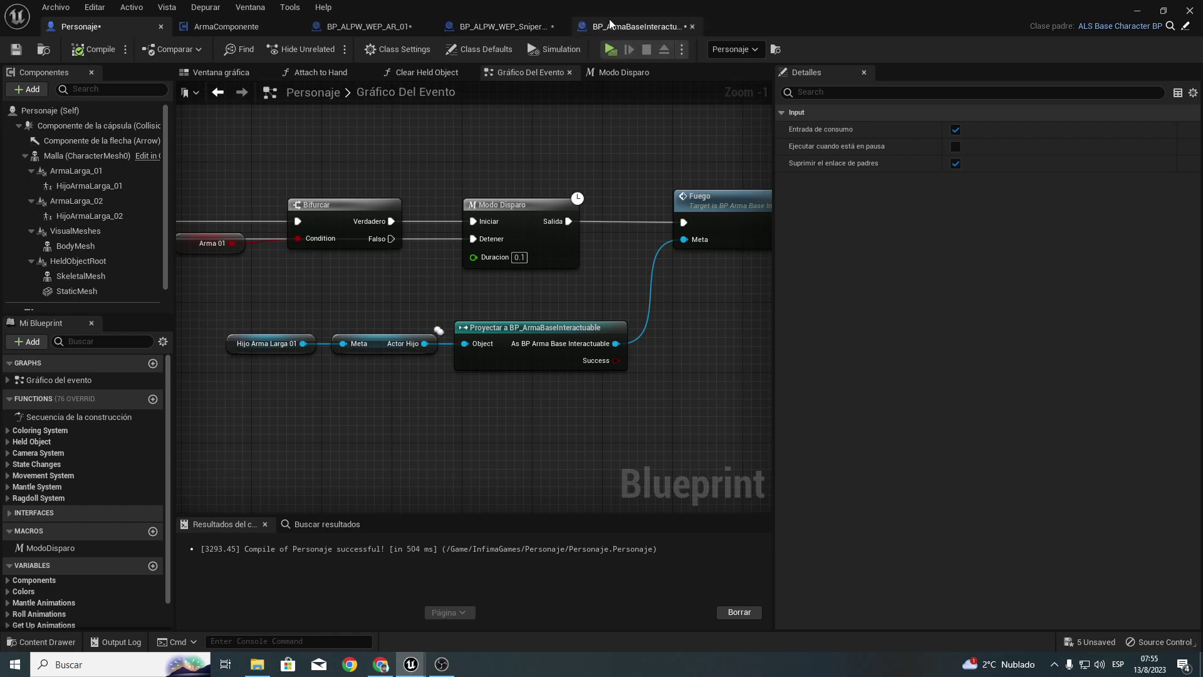
left_click(634, 27)
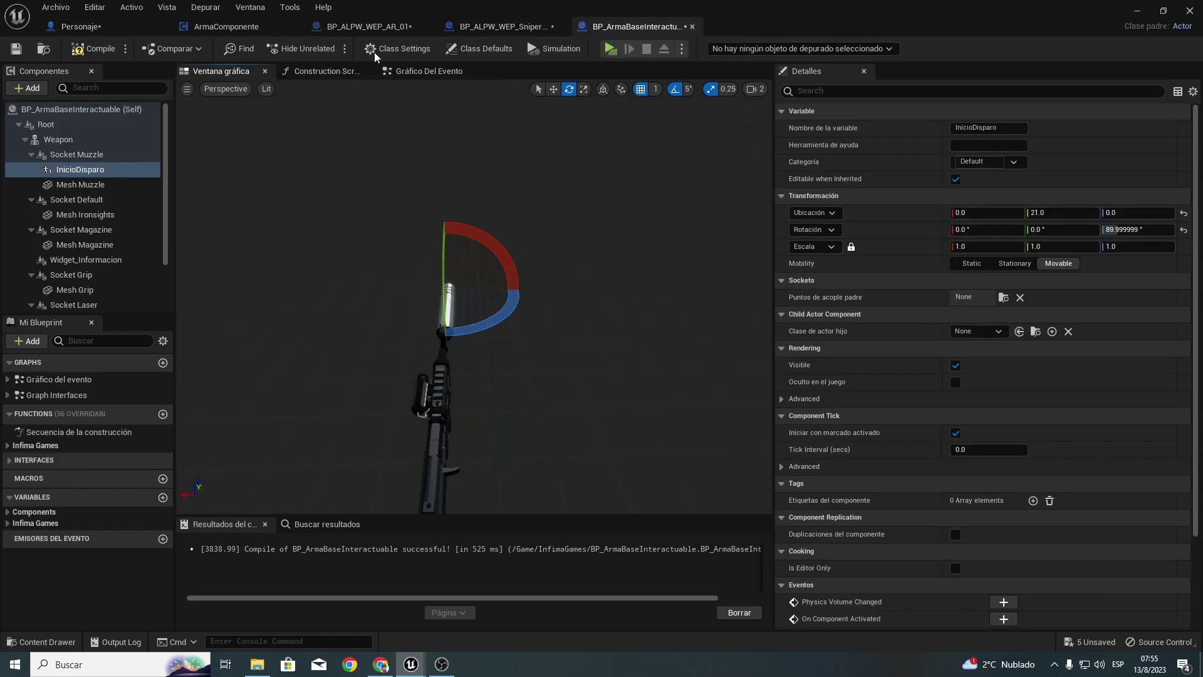
Step: Play-test firing while crouched, then close the BP_ArmaBaseInteractuable blueprint
left_click(611, 49)
key("c")
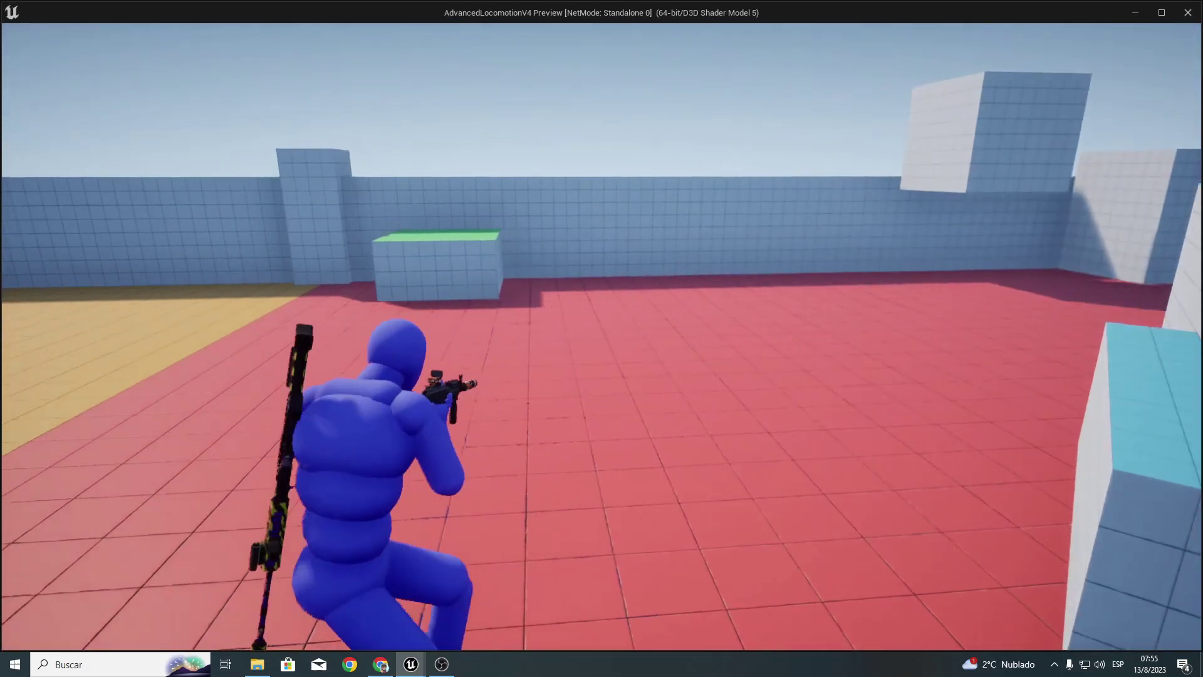
left_click(602, 339)
left_click(602, 338)
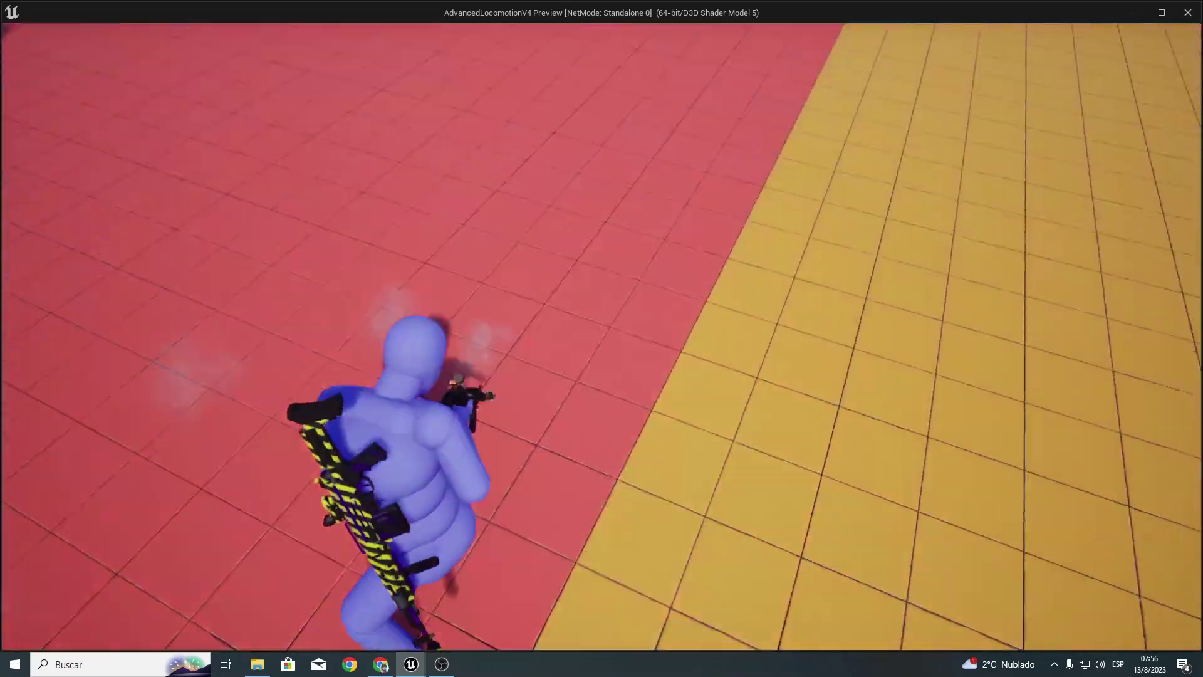
left_click(601, 338)
key("Escape")
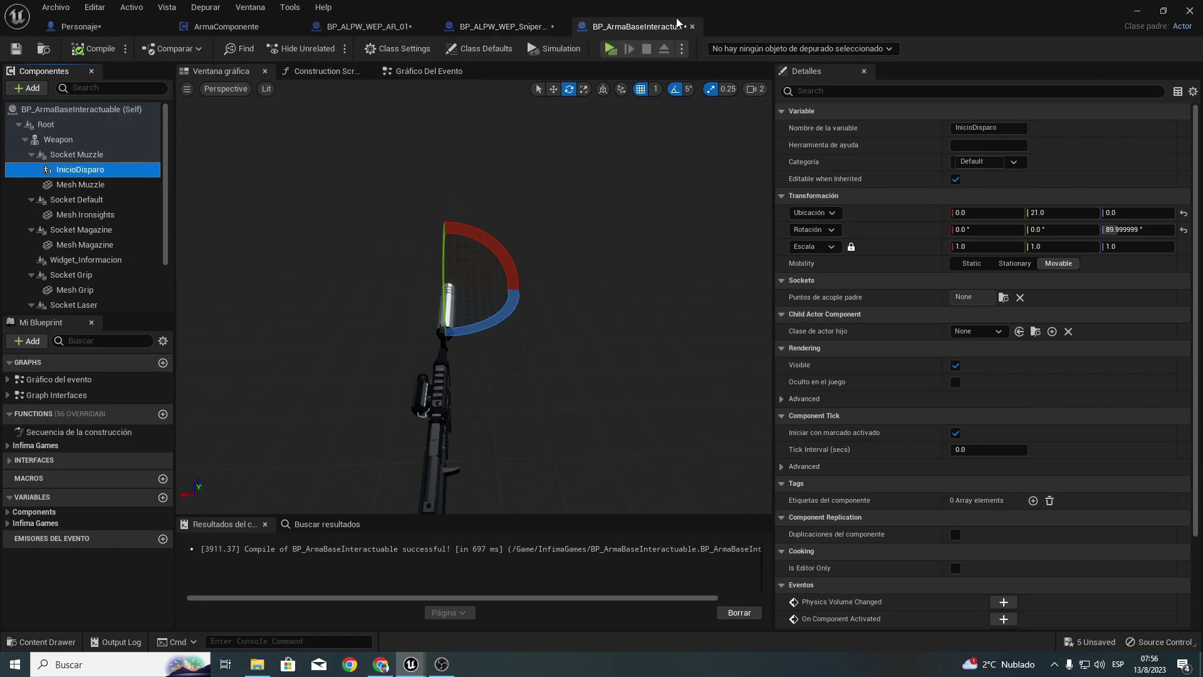
left_click(693, 26)
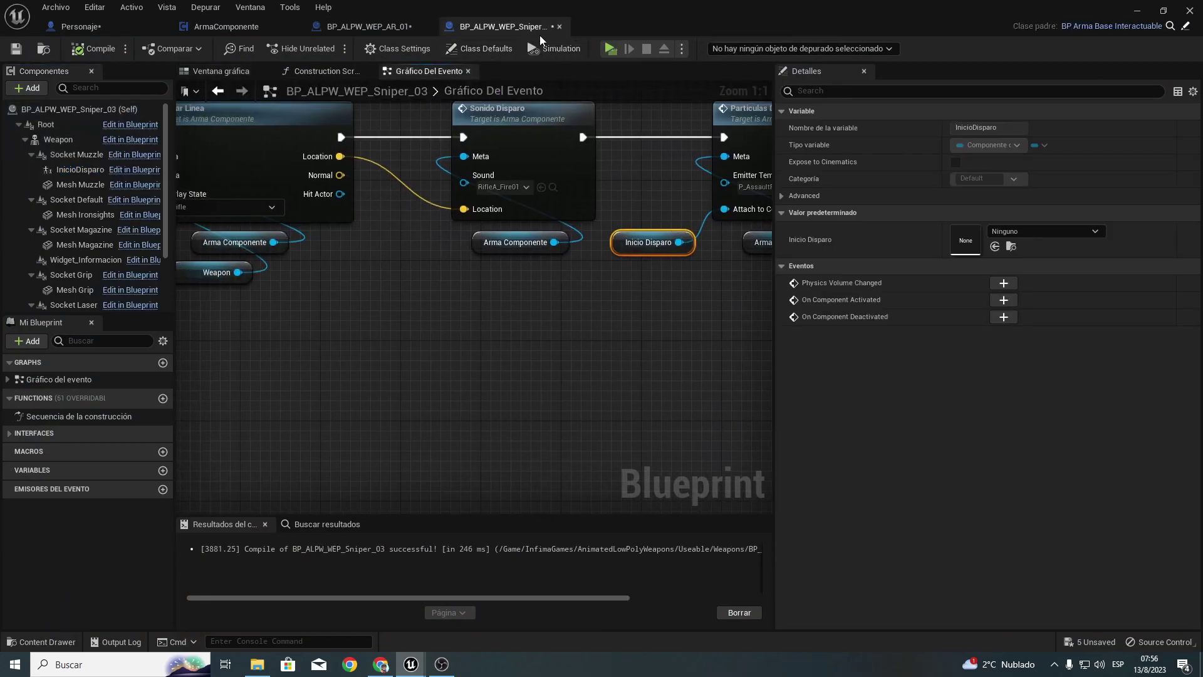
Step: Reposition the Inicio Disparo, Arma Componente and Evento Fuego nodes in Sniper_03's fire graph
right_click_drag(455, 177, 381, 180)
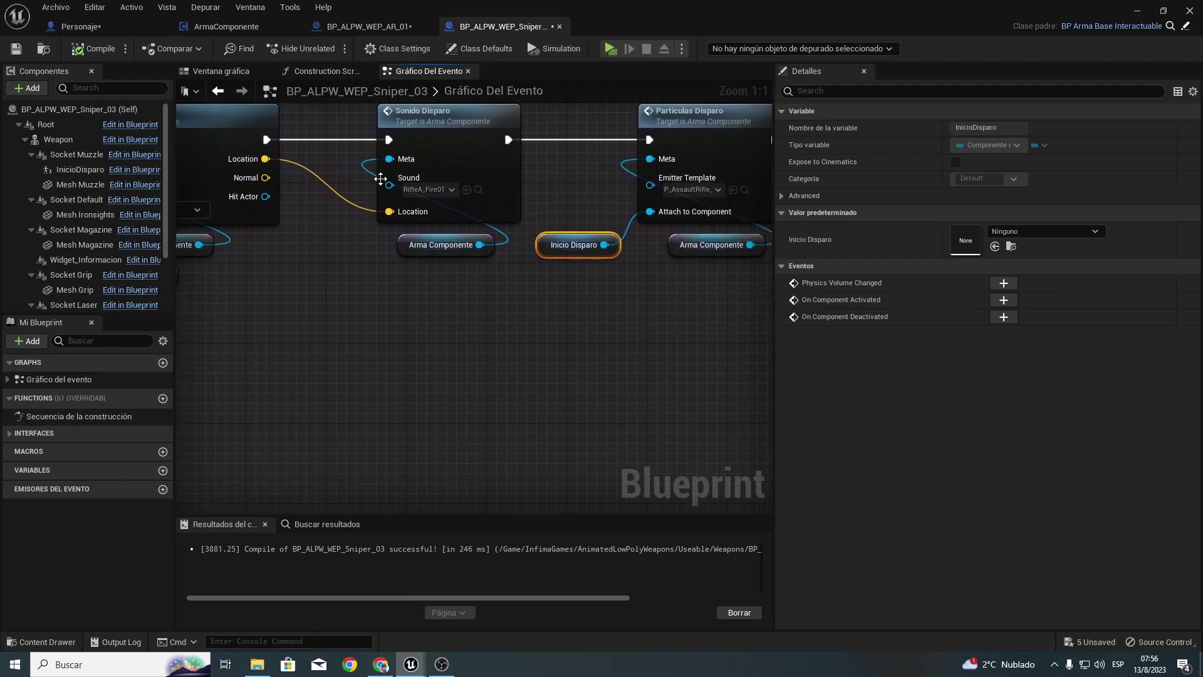
right_click_drag(616, 190, 389, 235)
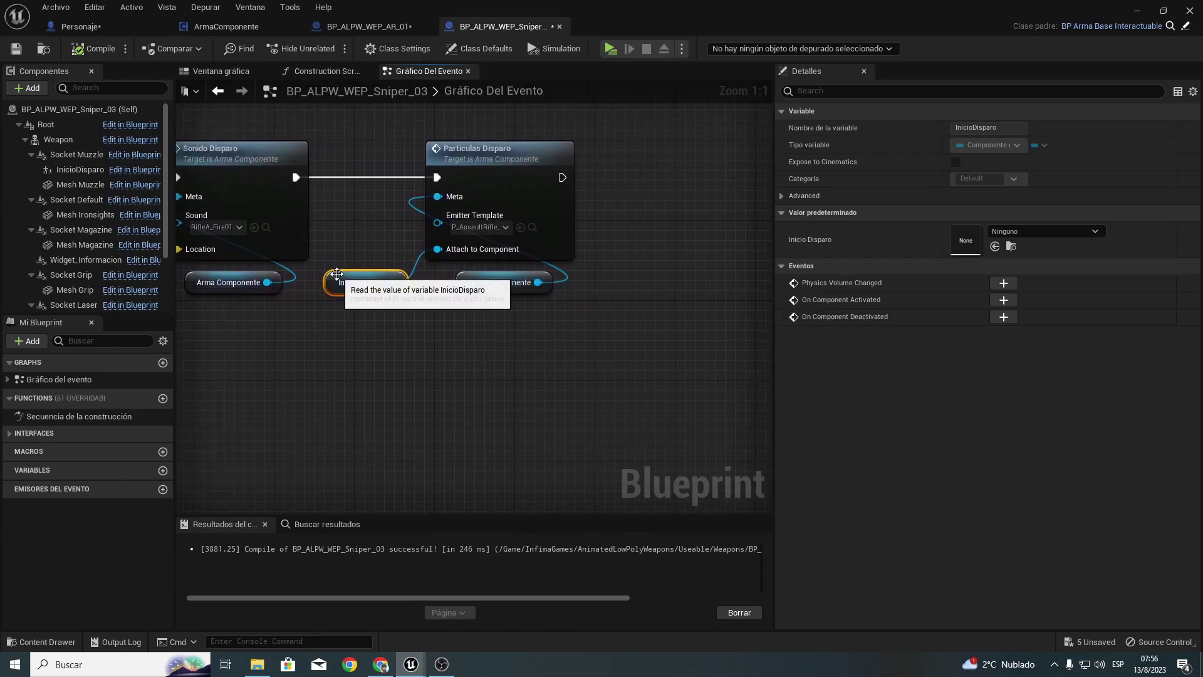
left_click_drag(344, 282, 474, 342)
right_click_drag(372, 303, 543, 289)
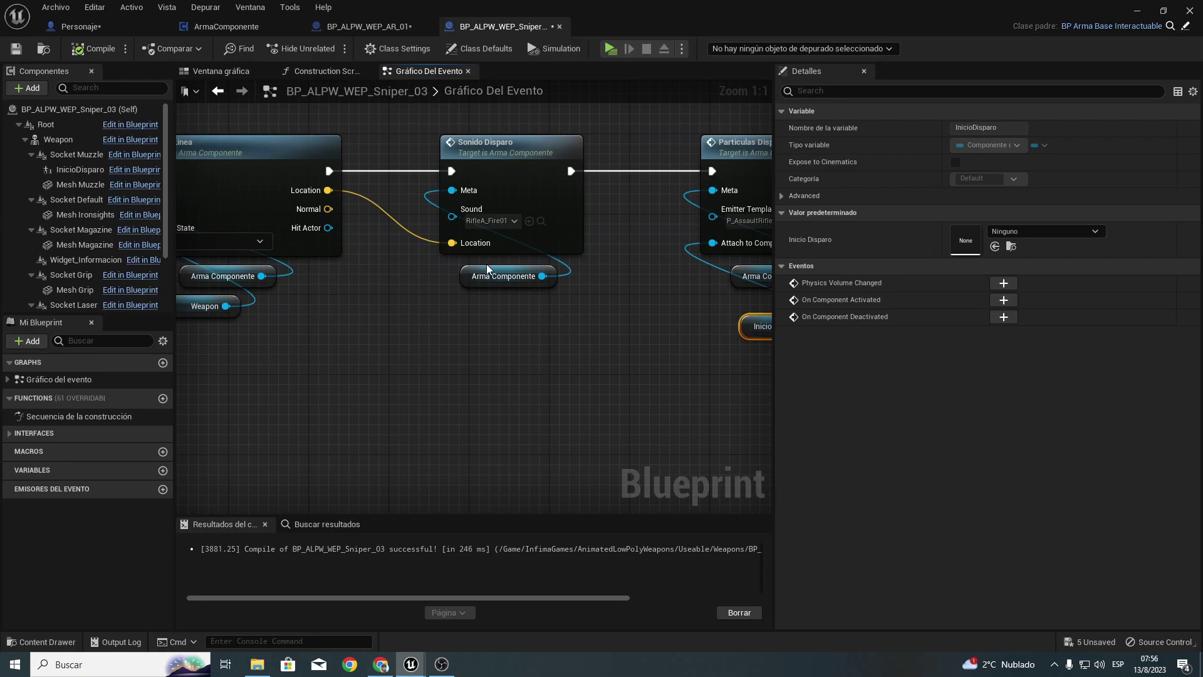
left_click_drag(487, 268, 447, 278)
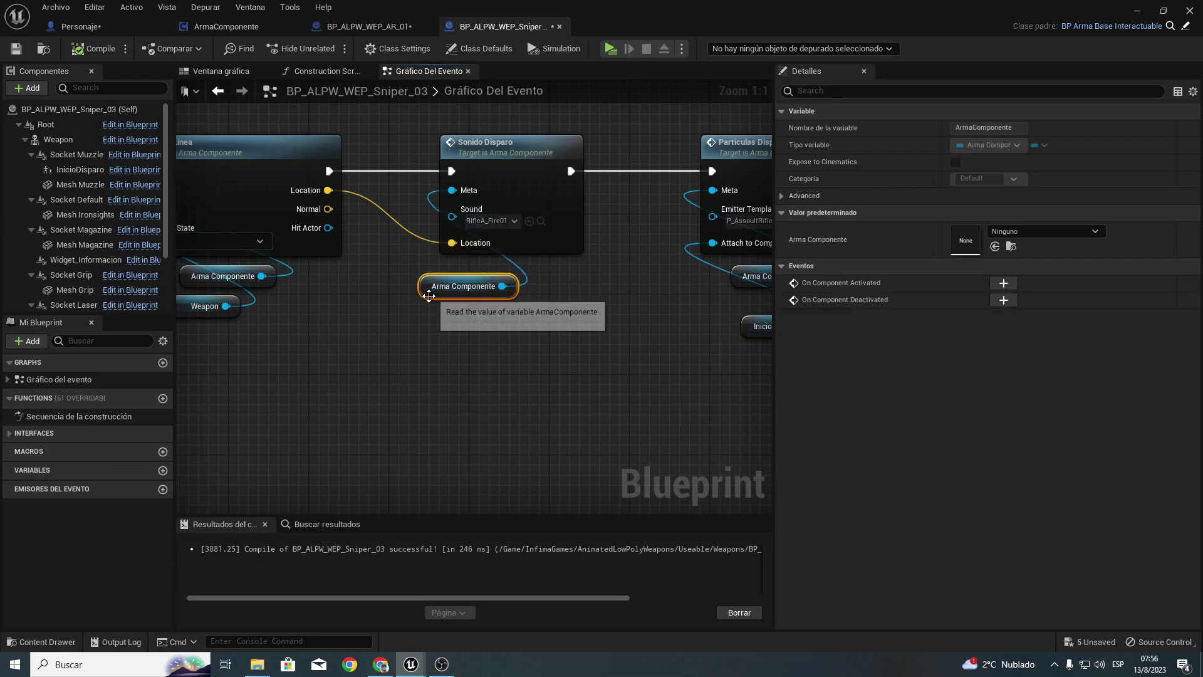
right_click_drag(428, 296, 694, 310)
mouse_move(357, 192)
left_mouse_down()
mouse_move(357, 182)
mouse_move(363, 208)
left_mouse_up()
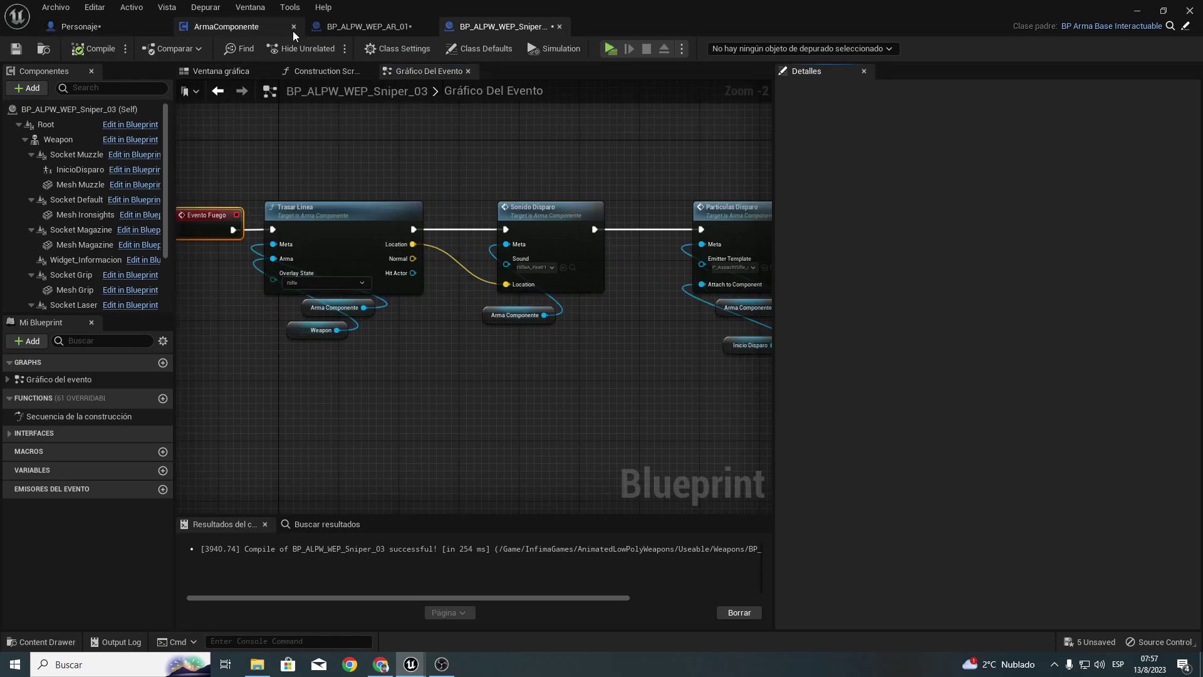
Step: Move the Hijo Arma Larga 01 cast chain and Arma 01 getter to clear space below the branch
left_click(112, 32)
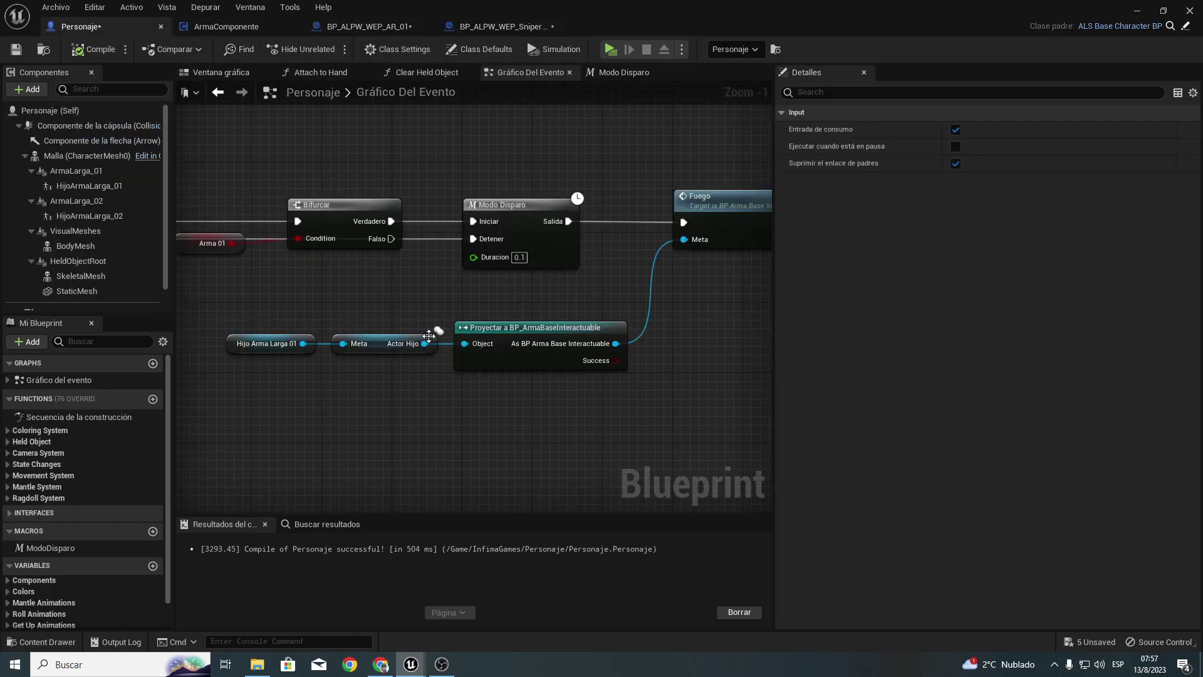
scroll(414, 369, "down", 3)
scroll(401, 373, "up", 3)
scroll(401, 374, "up", 2)
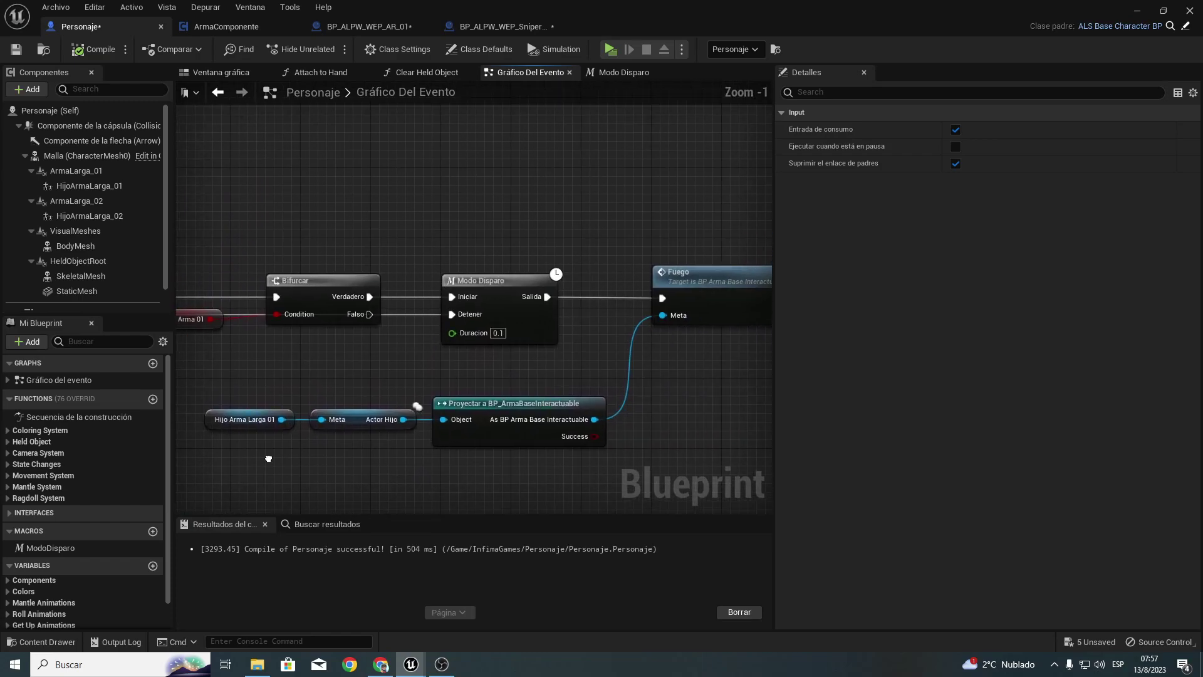
mouse_move(236, 442)
left_mouse_down()
mouse_move(520, 378)
mouse_move(519, 178)
left_mouse_up()
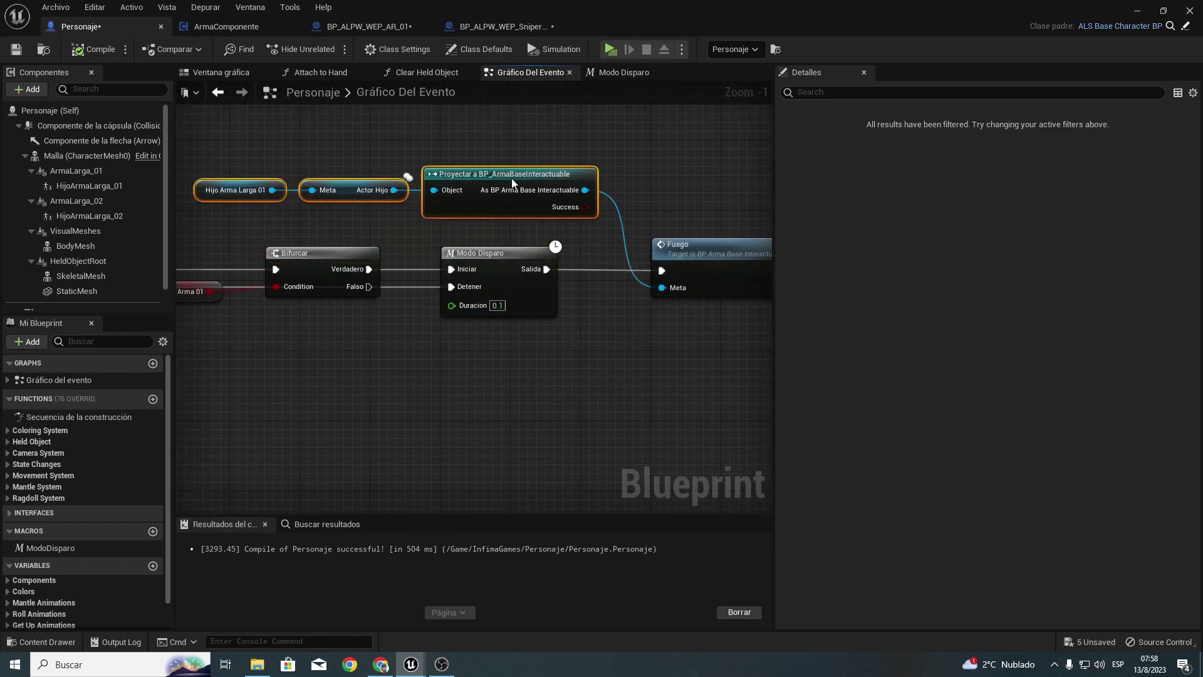
scroll(393, 321, "up", 2)
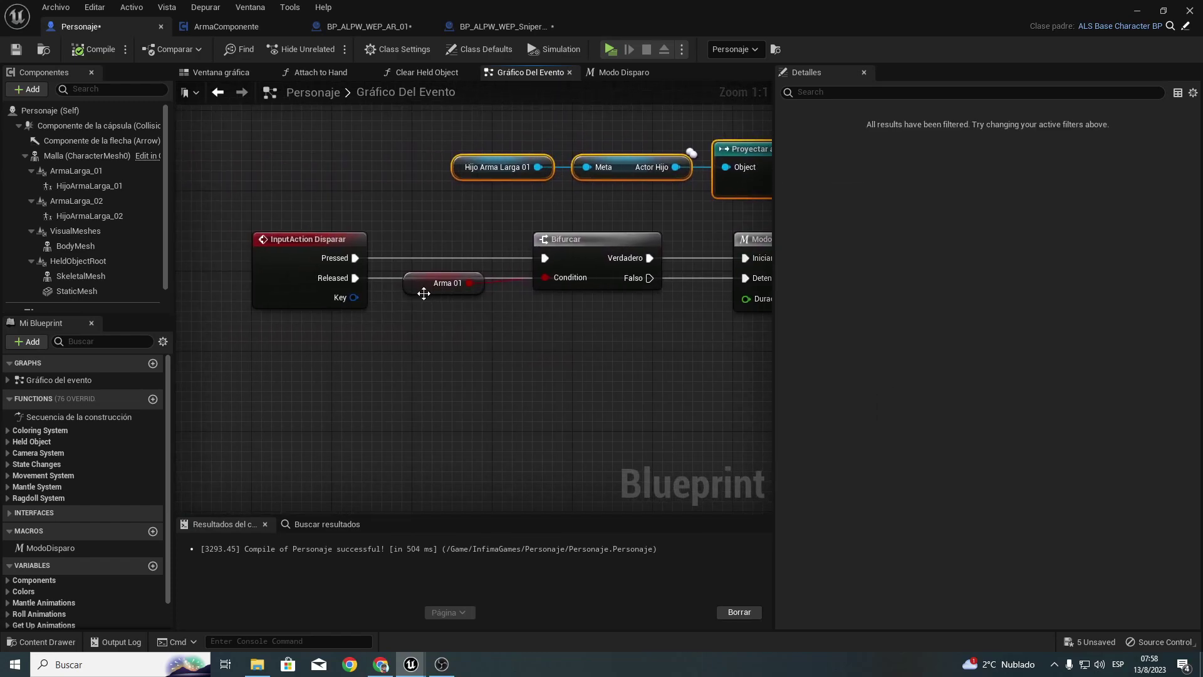
left_click_drag(423, 294, 520, 316)
right_click_drag(626, 336, 127, 312)
right_click_drag(367, 323, 663, 334)
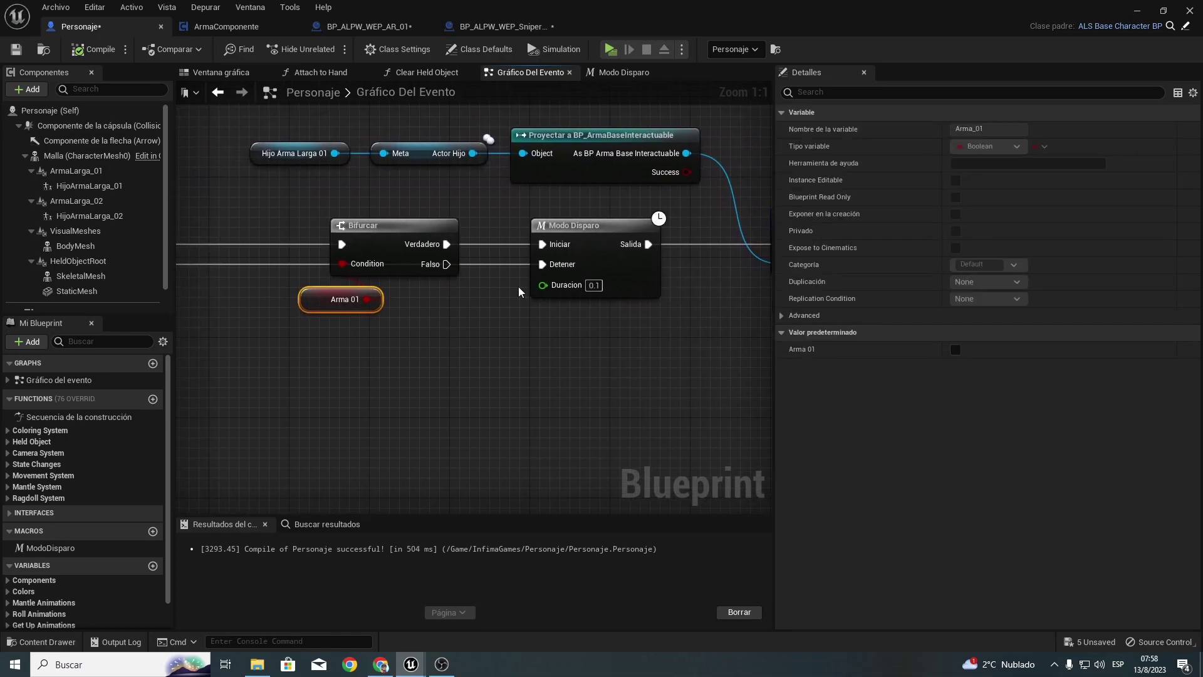
right_click_drag(401, 297, 467, 288)
left_click(454, 216)
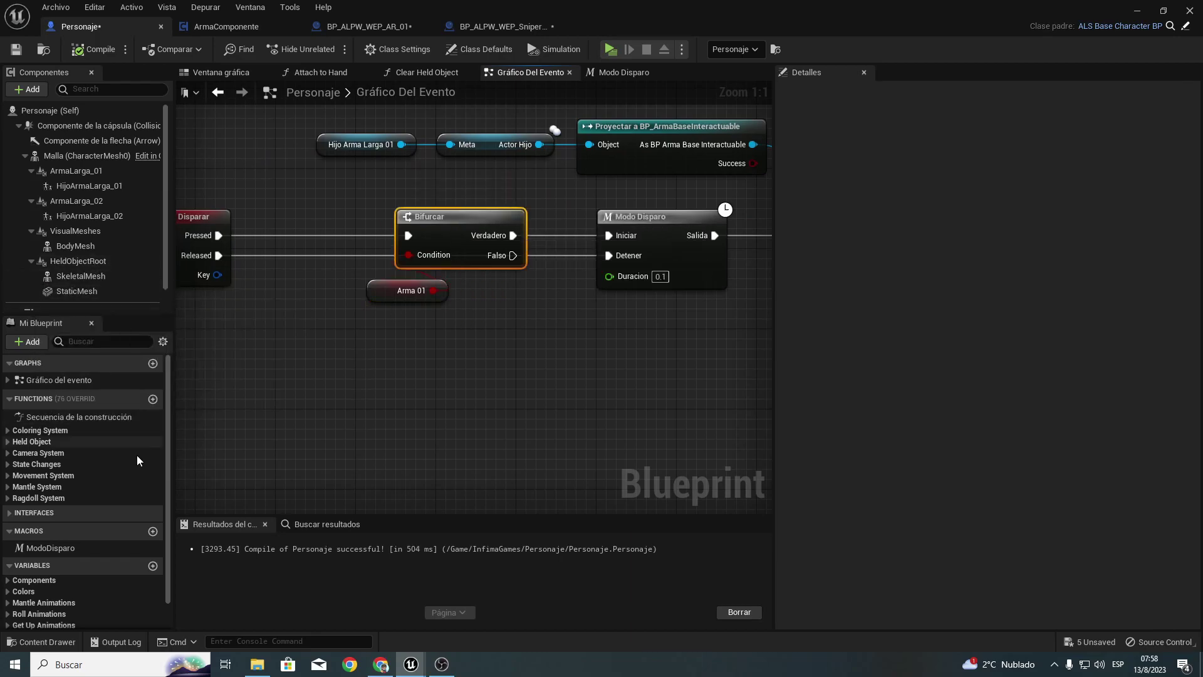
Step: Add a Get ARma 02 node to the Personaje graph
right_click_drag(491, 363, 493, 364)
type("arma")
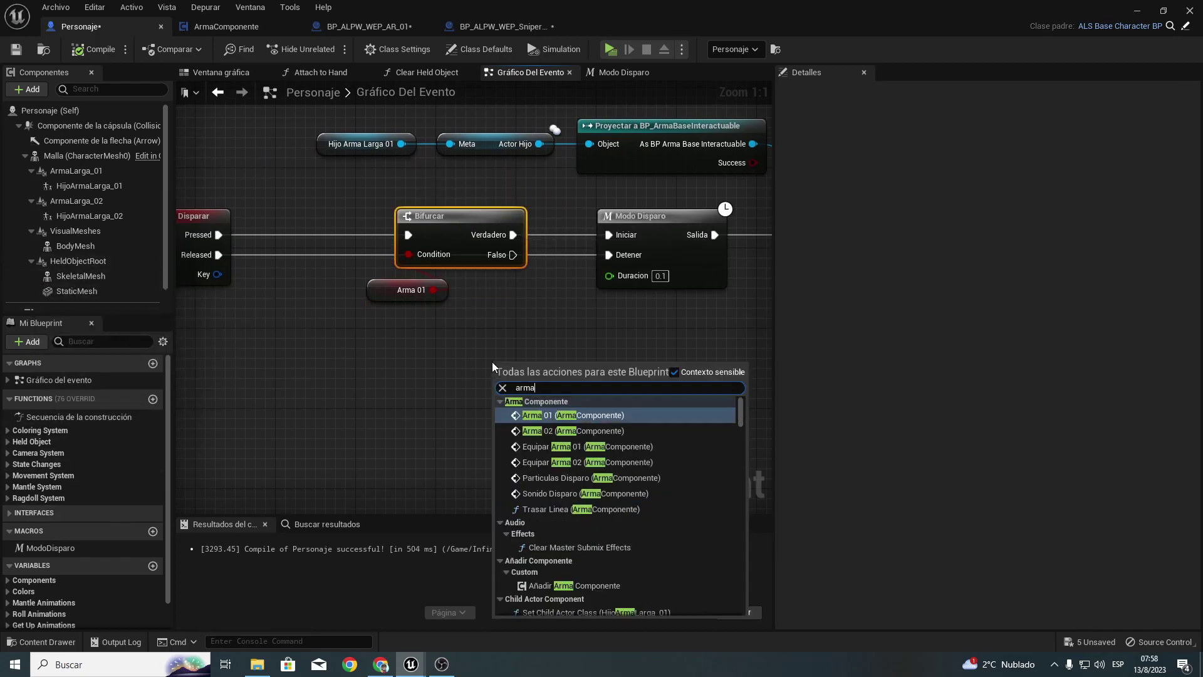
key("BackSpace")
key("BackSpace")
key("BackSpace")
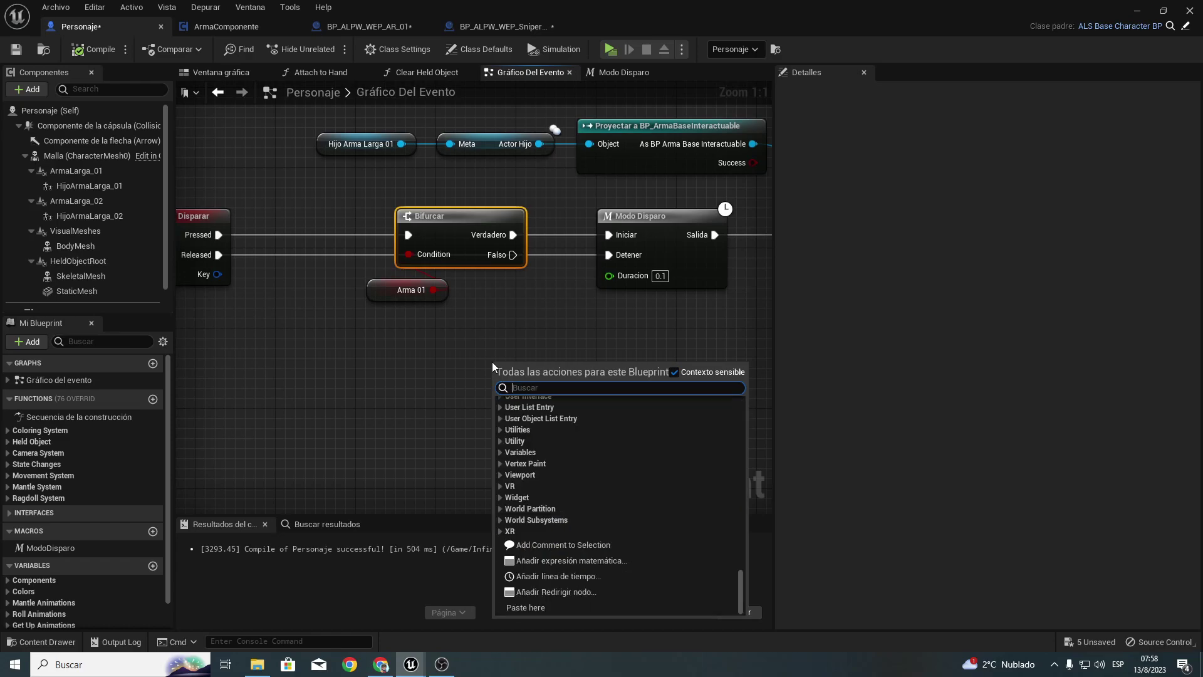
type("getarma")
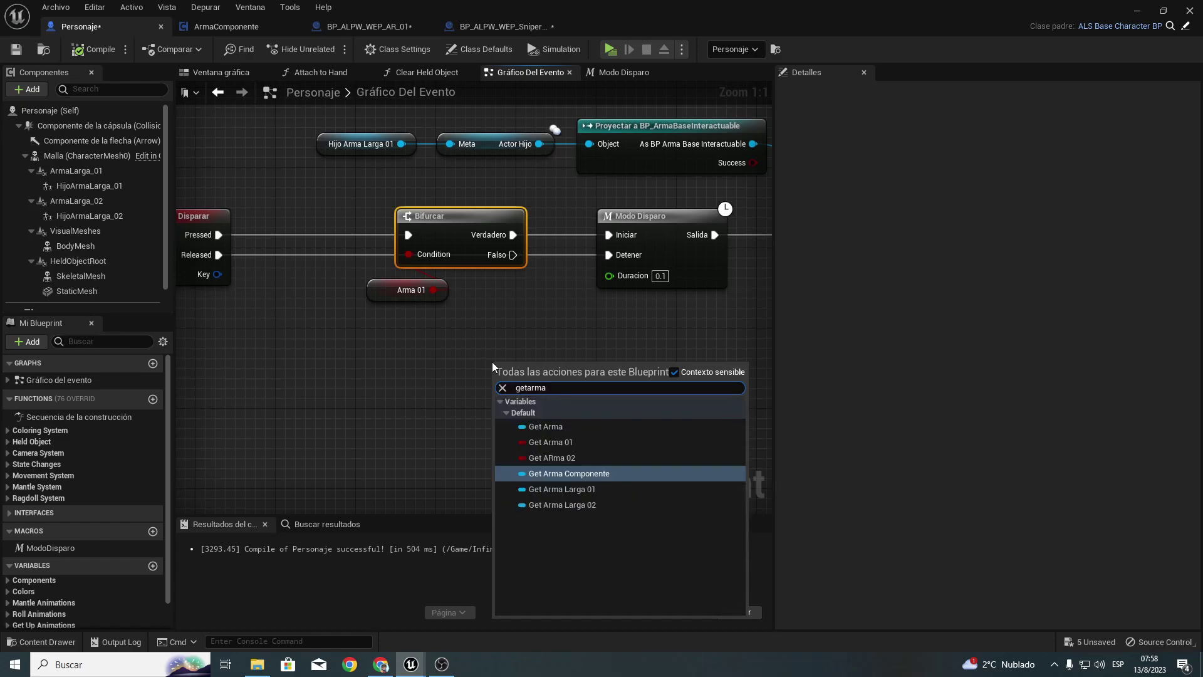
key("Up")
key("Return")
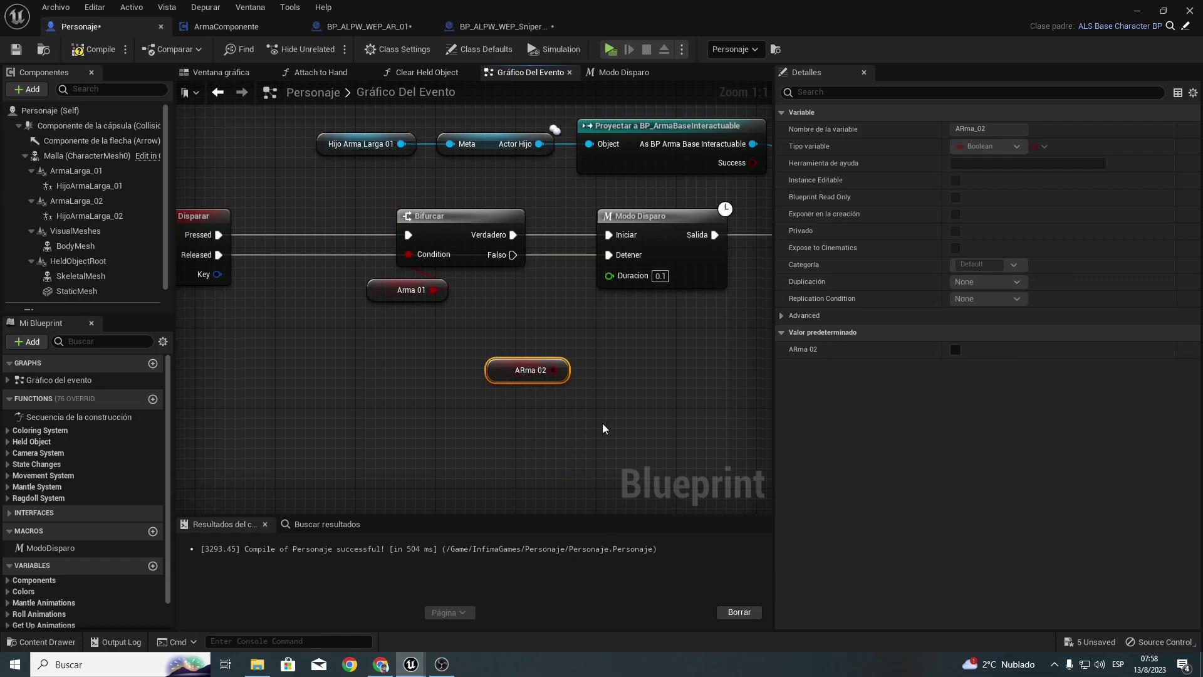
Step: Add a Branch driven by the Arma 01 branch's Falso, with ARma 02 as its condition
left_click(611, 393)
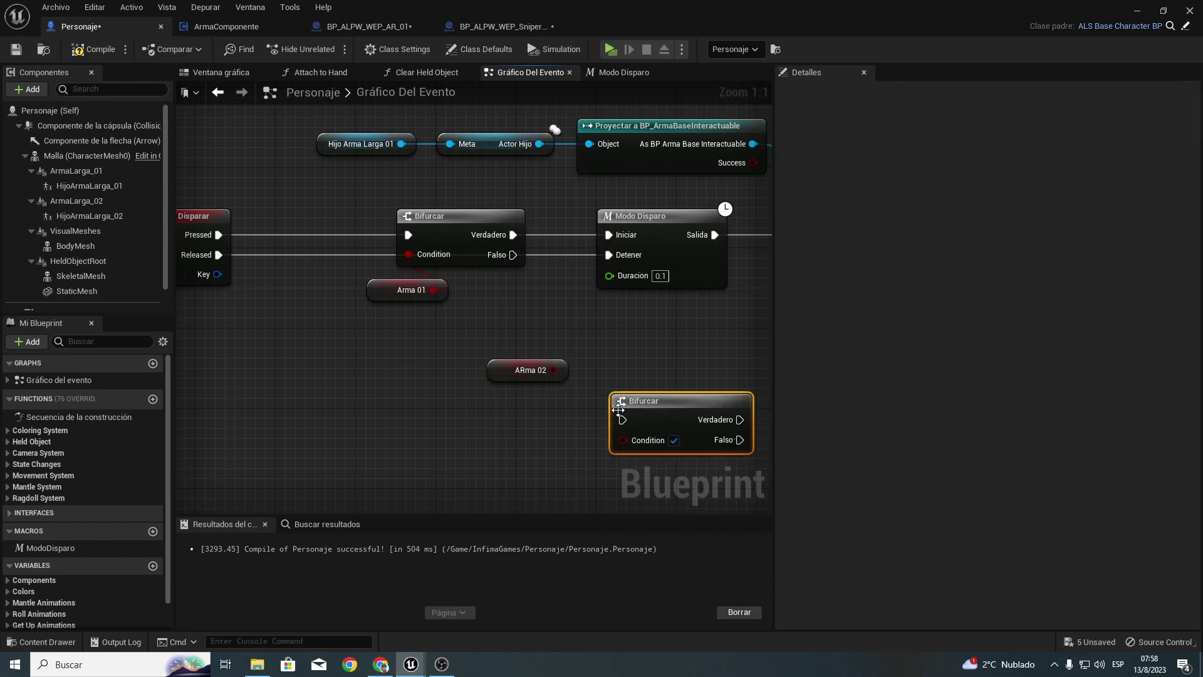
left_click_drag(622, 420, 515, 255)
left_click_drag(557, 370, 626, 438)
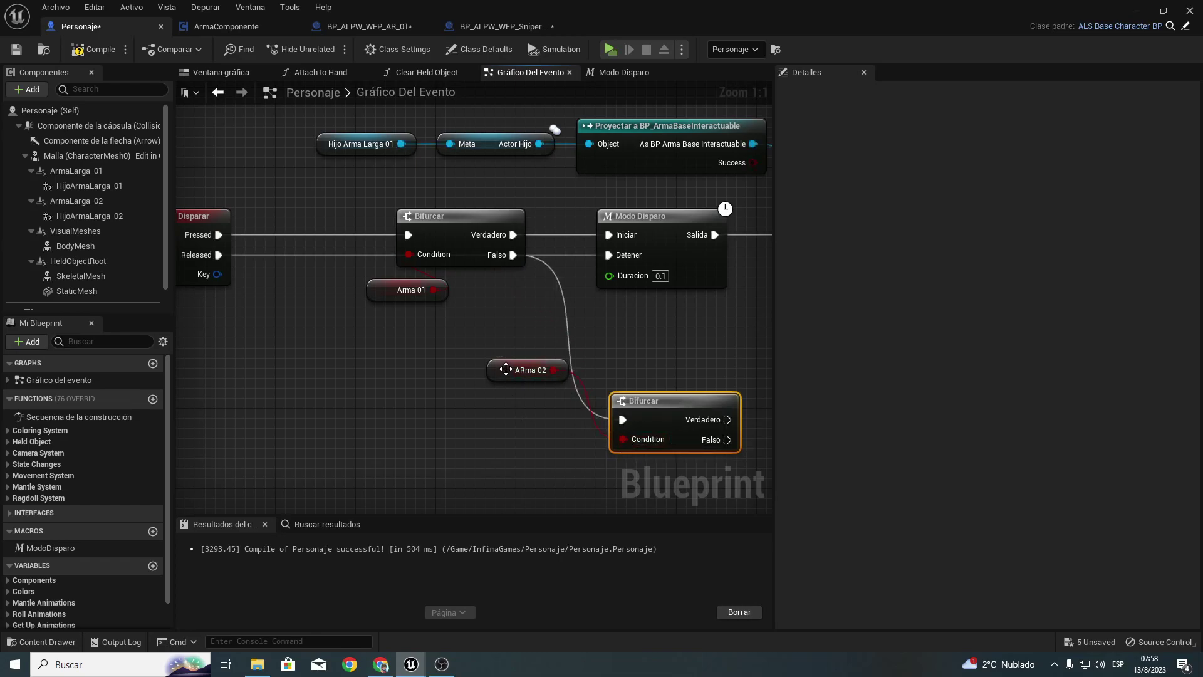
left_click_drag(513, 369, 514, 421)
right_click_drag(514, 421, 452, 341)
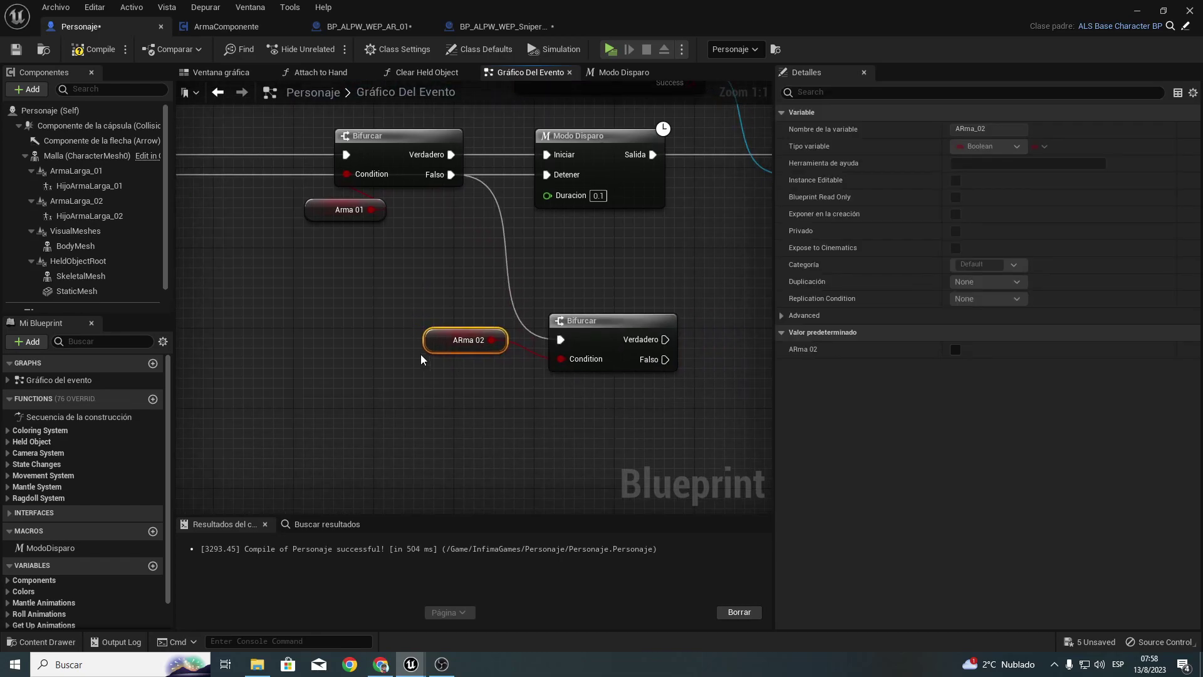
left_click(628, 318, "ctrl")
mouse_move(610, 293)
right_mouse_down()
mouse_move(430, 319)
mouse_move(415, 418)
mouse_move(495, 253)
mouse_move(189, 203)
mouse_move(372, 189)
right_mouse_up()
scroll(372, 189, "down", 2)
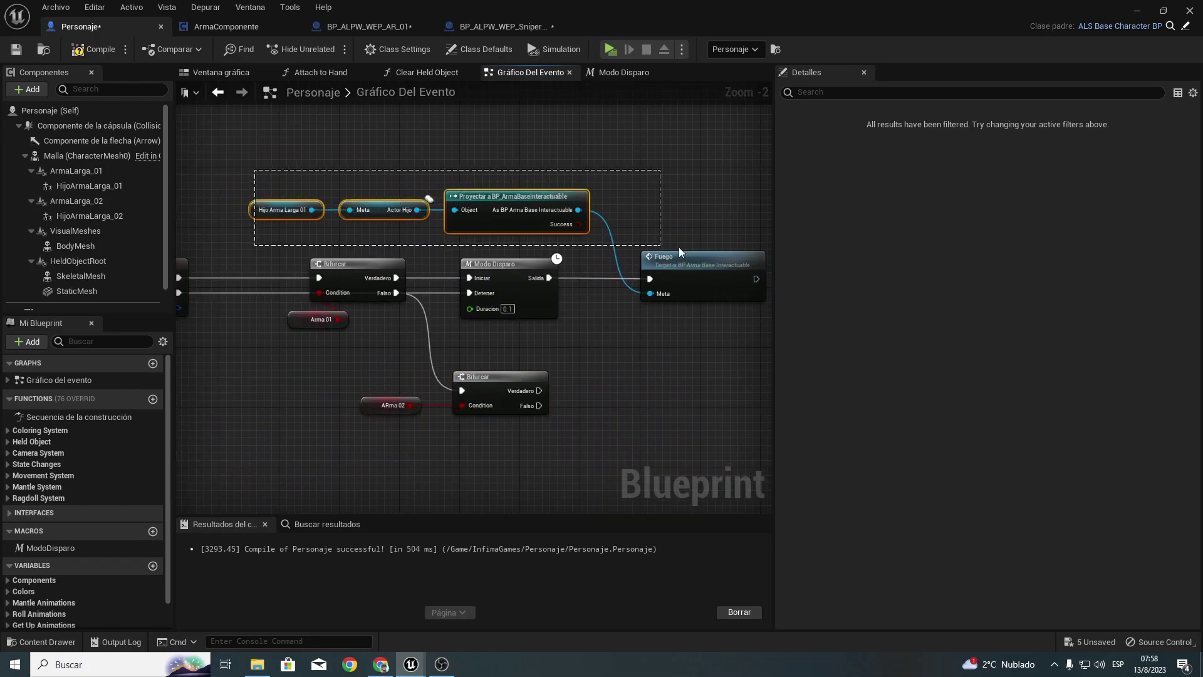
Step: Duplicate the cast chain and Fuego call, wiring the ARma 02 branch's Verdadero to the new Fuego
left_click_drag(681, 251, 700, 259)
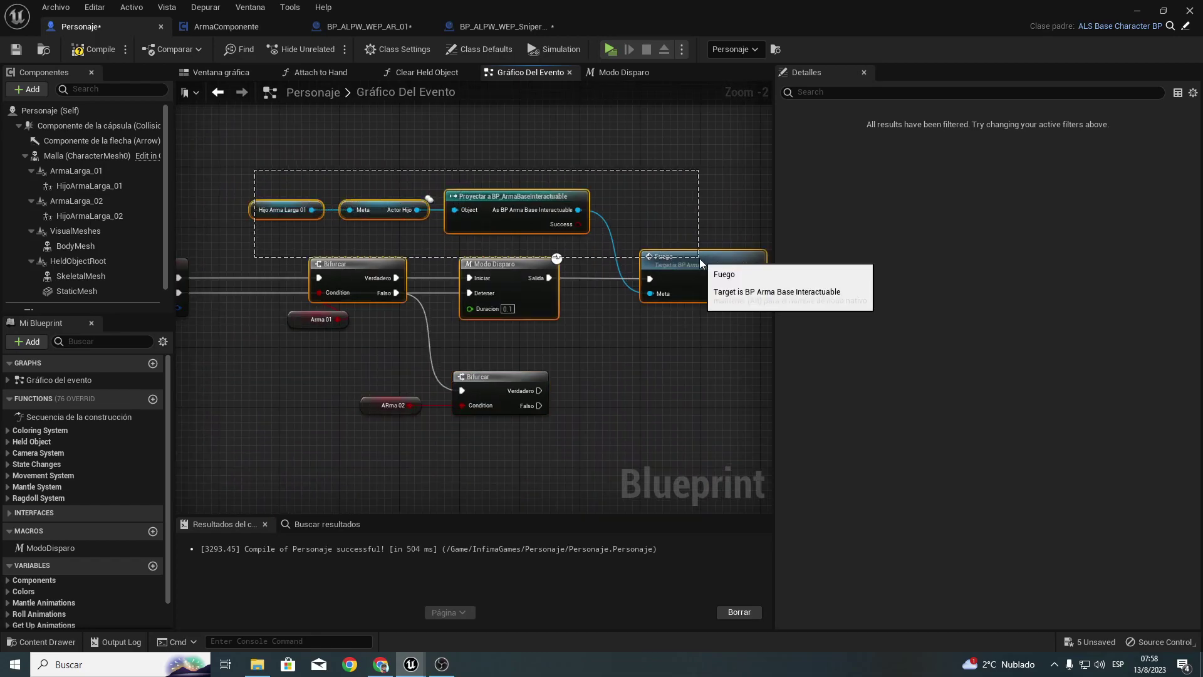
left_click(497, 217, "ctrl")
left_click(402, 262)
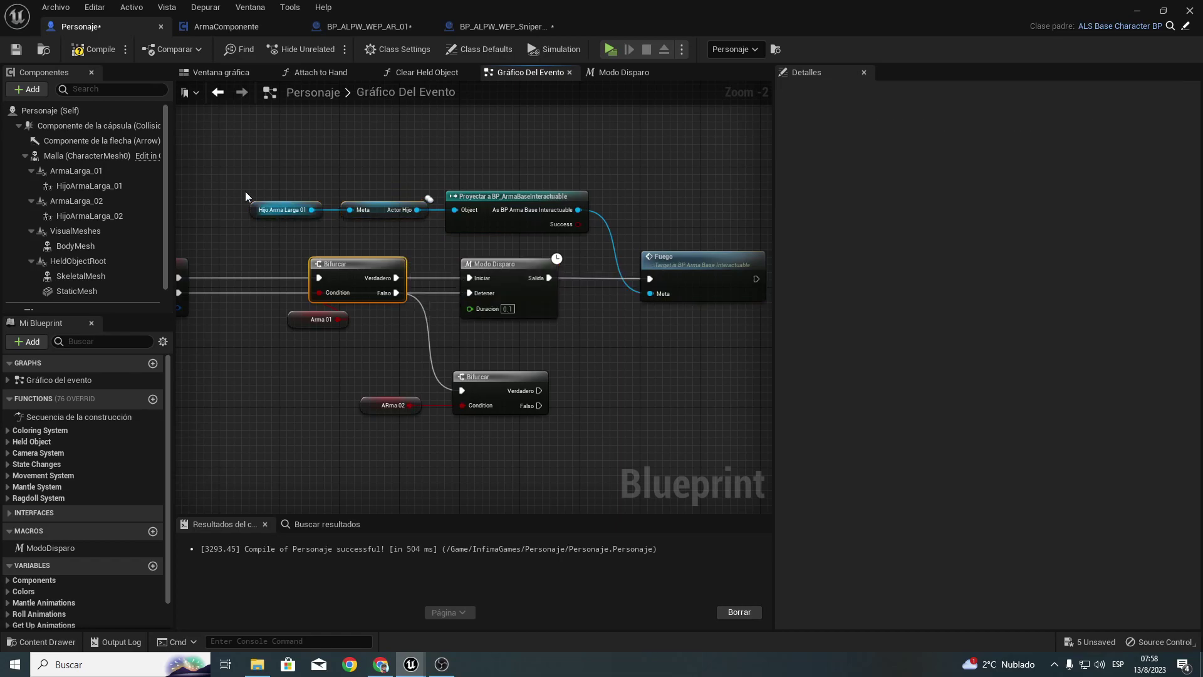
left_click_drag(536, 220, 538, 222)
left_click(711, 263, "ctrl")
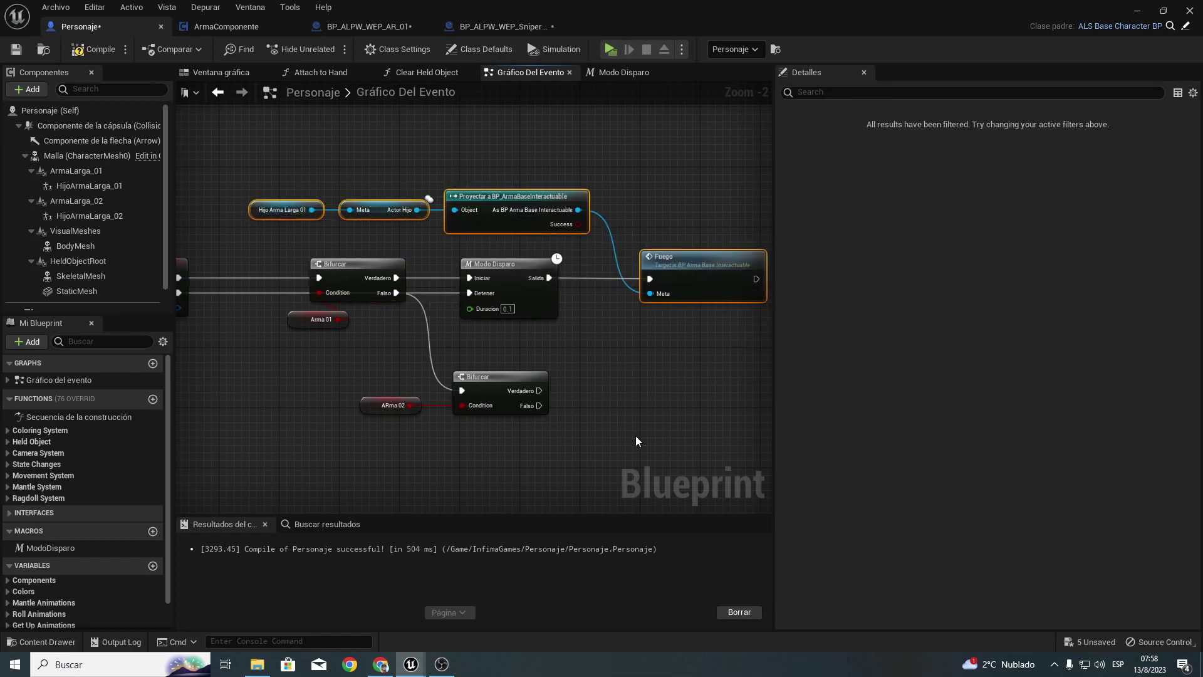
key("ctrl+c")
key("ctrl+v")
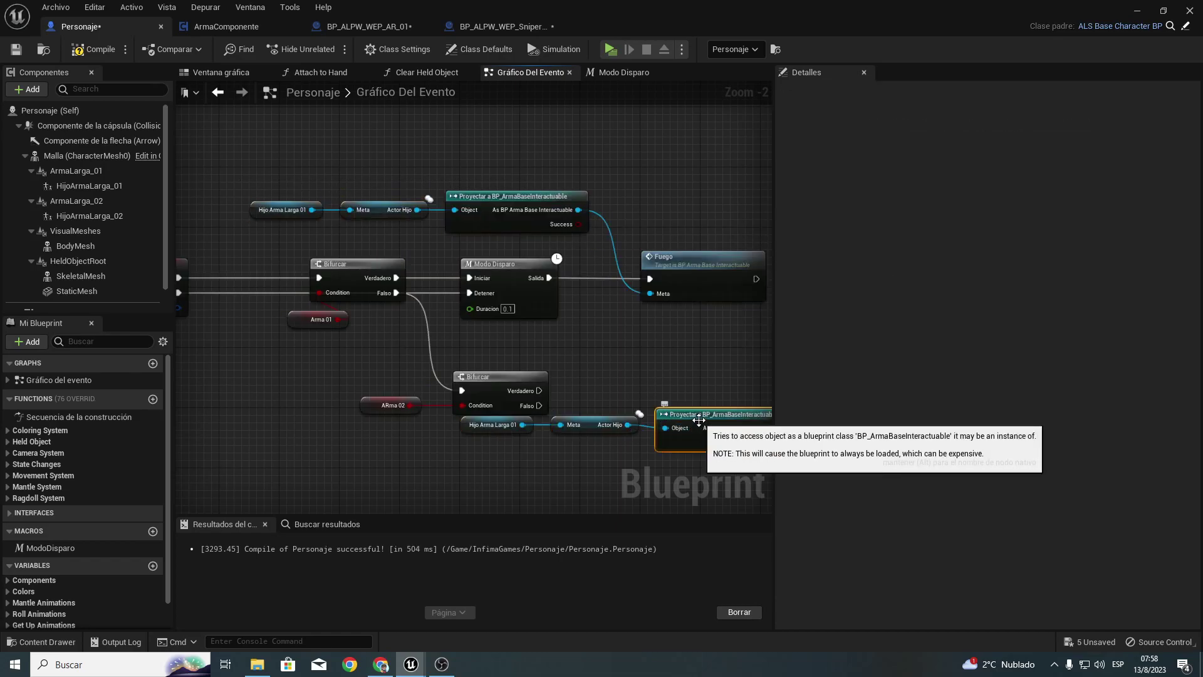
right_click_drag(608, 480, 483, 341)
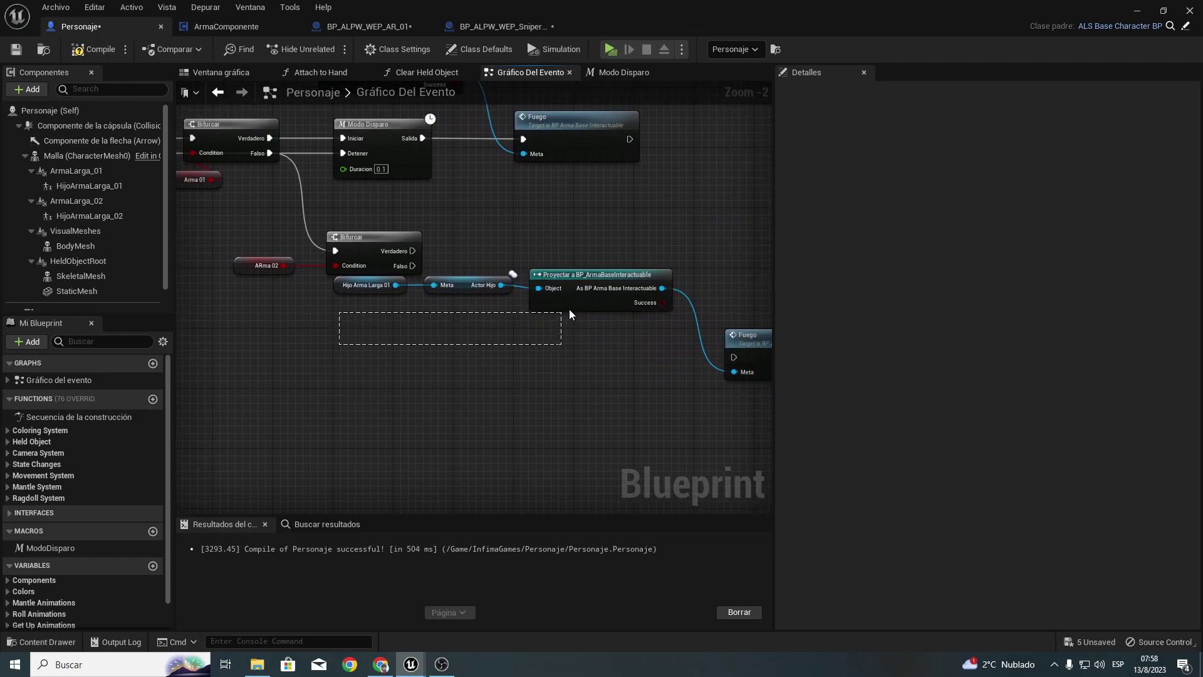
mouse_move(569, 309)
left_mouse_down()
mouse_move(567, 285)
mouse_move(417, 315)
left_mouse_up()
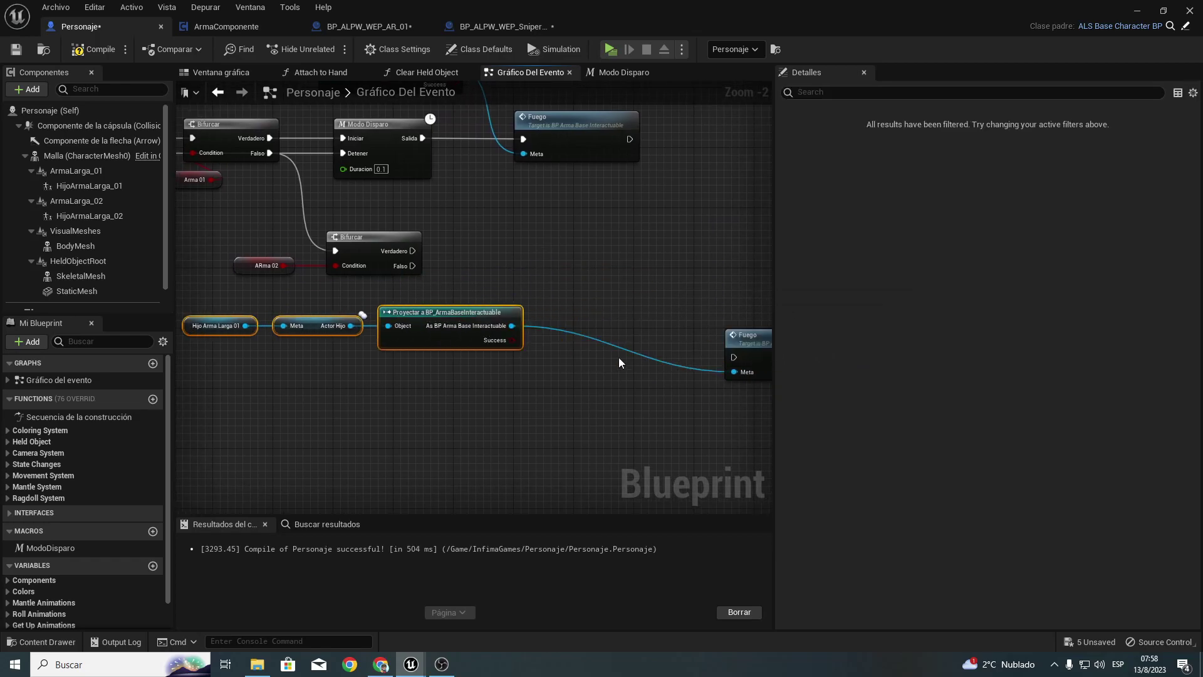
left_click_drag(762, 344, 551, 247)
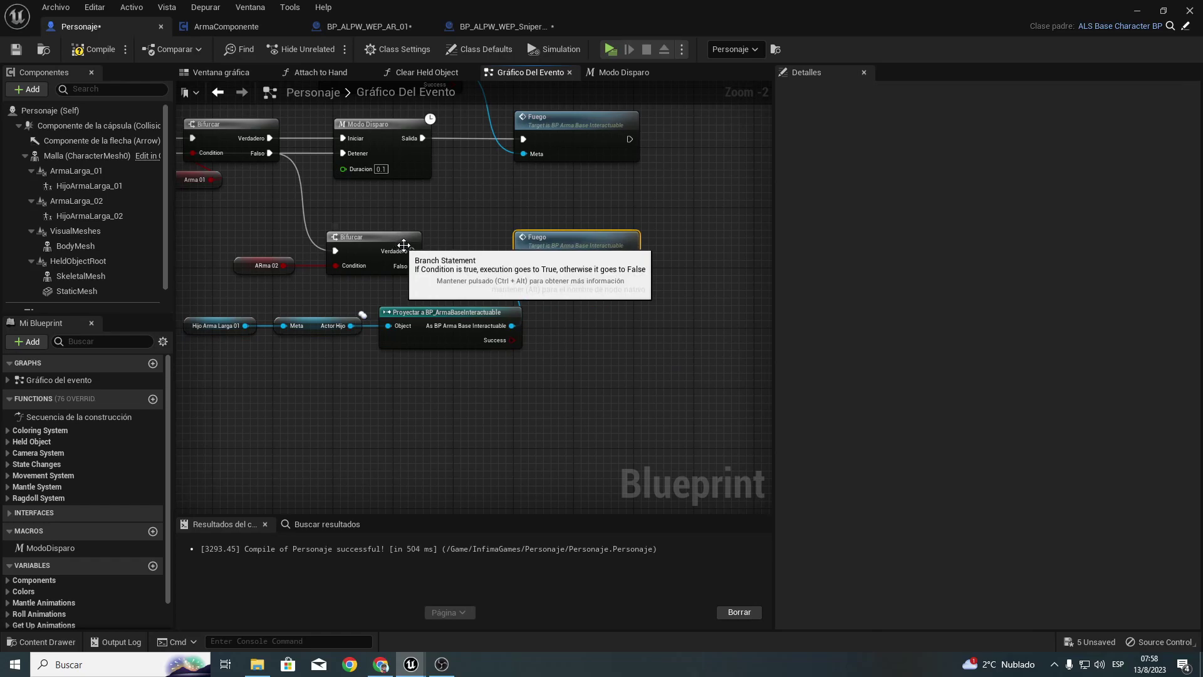
mouse_move(412, 251)
left_mouse_down()
mouse_move(532, 261)
mouse_move(572, 244)
left_mouse_up()
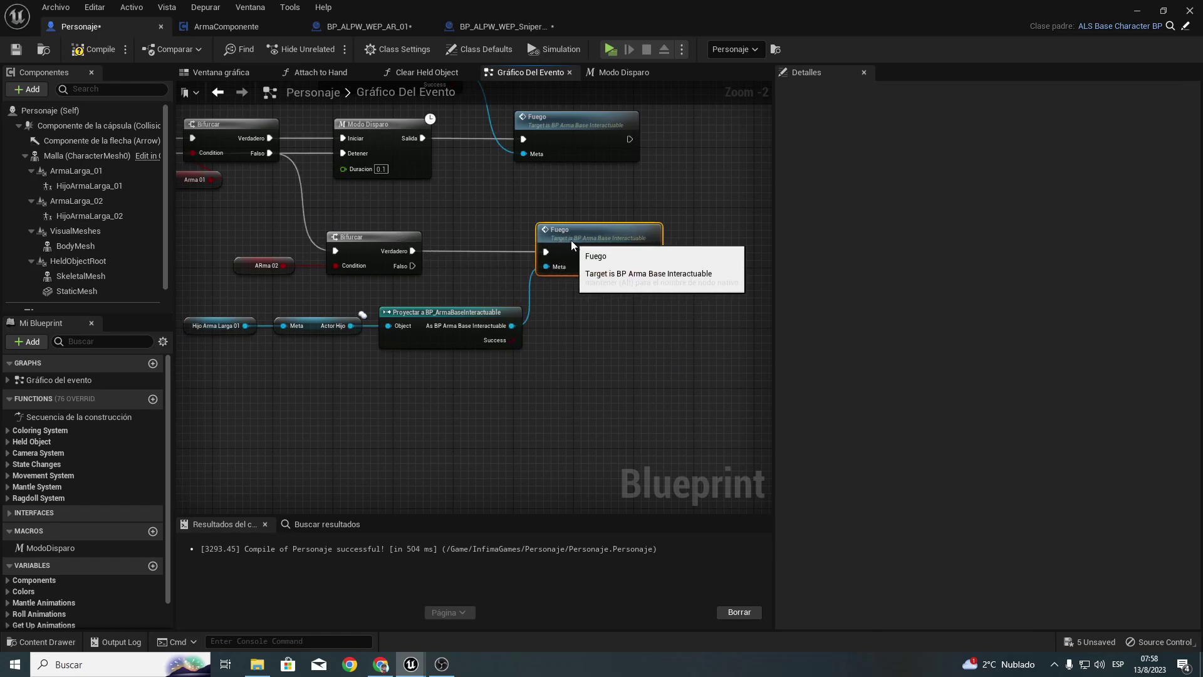
Step: Replace the copied Hijo Arma Larga 01 getter with HijoArmaLarga_02
scroll(437, 288, "up", 2)
right_click_drag(254, 351, 492, 384)
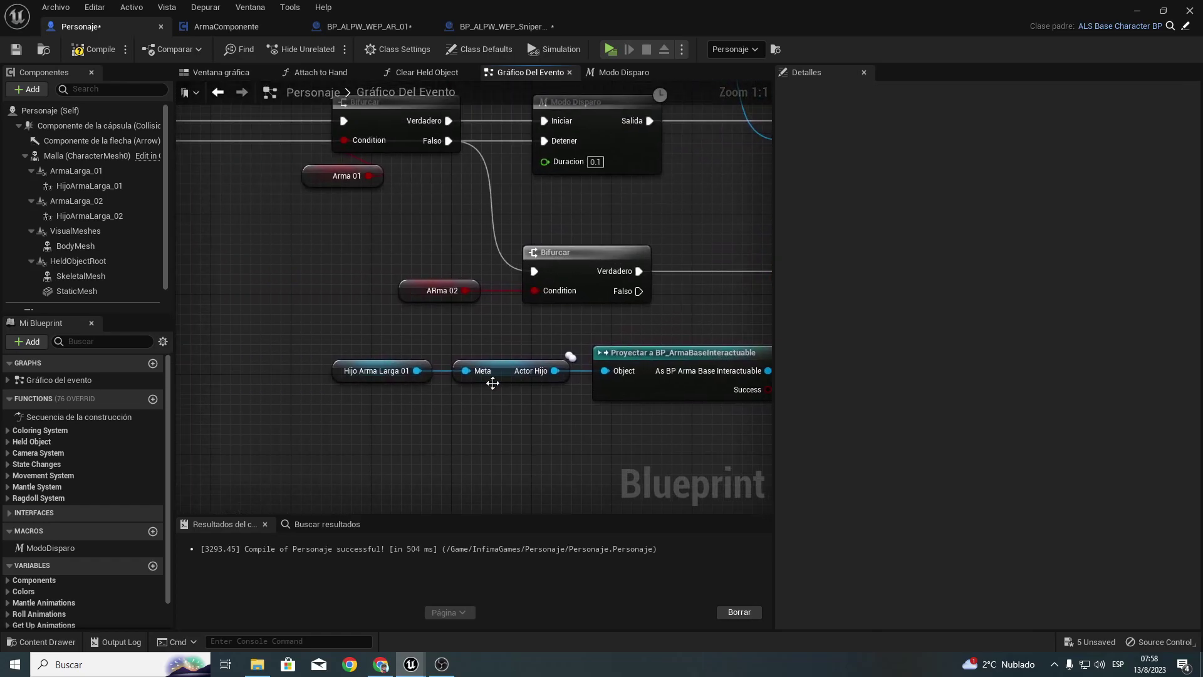
right_click_drag(556, 329, 464, 410)
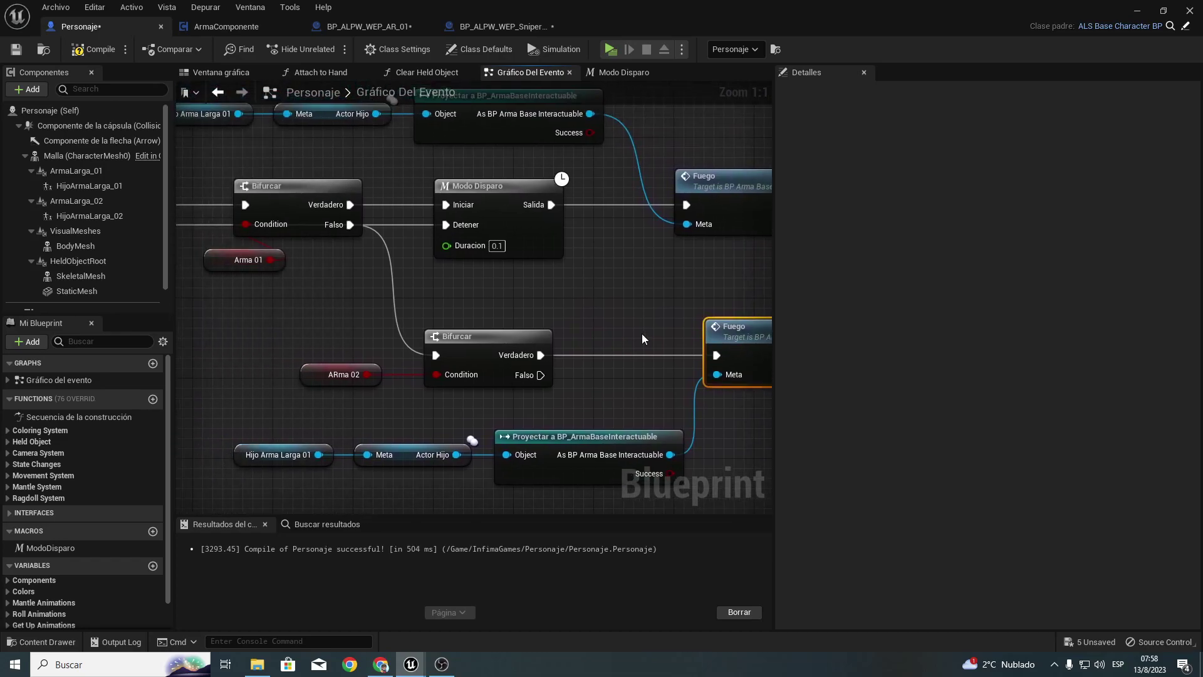
right_click_drag(642, 334, 420, 252)
right_click_drag(390, 321, 657, 335)
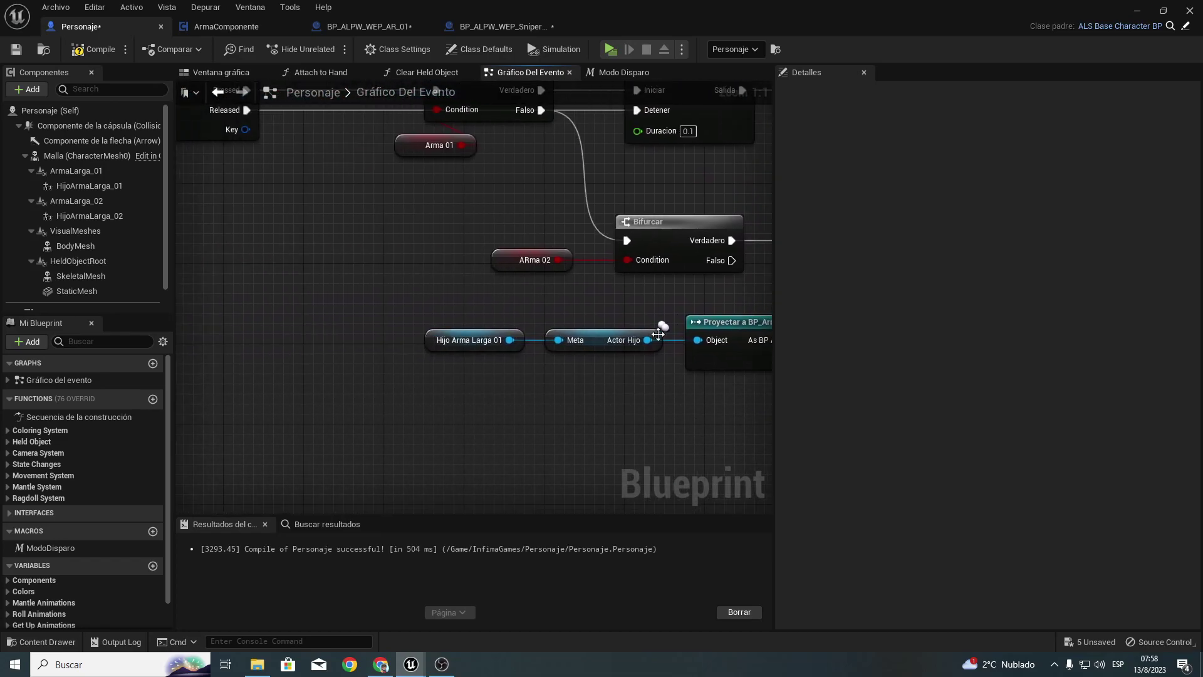
left_click_drag(443, 305, 441, 429)
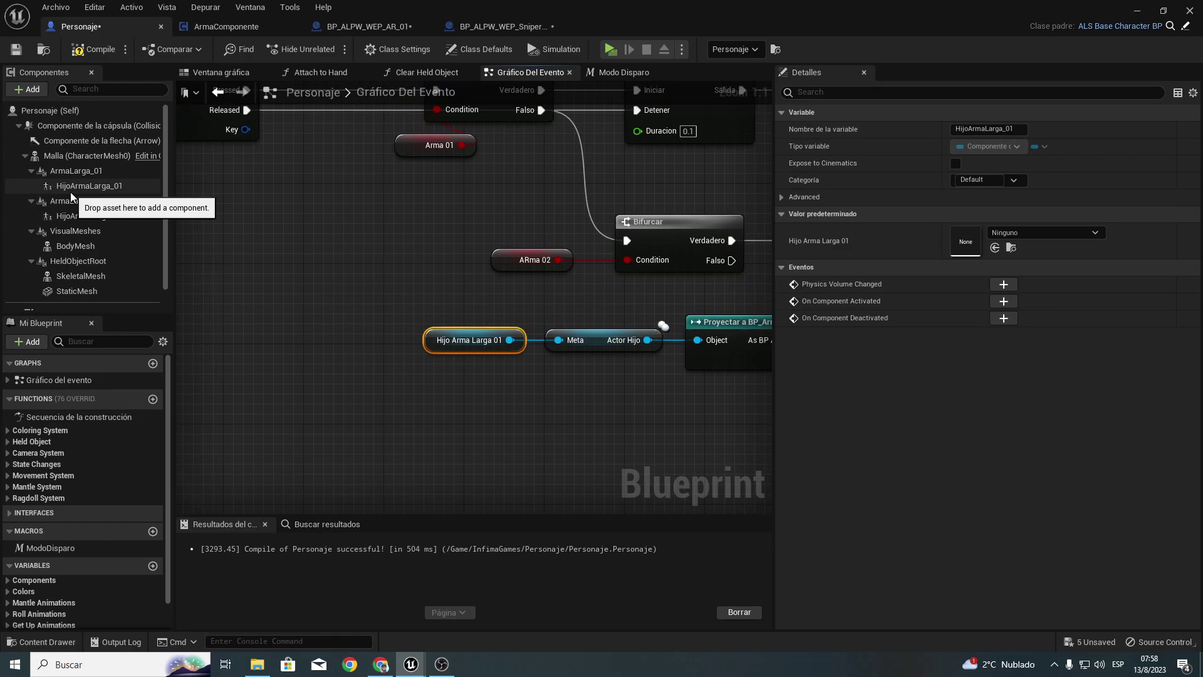
mouse_move(89, 222)
left_mouse_down()
mouse_move(437, 354)
mouse_move(430, 339)
left_mouse_up()
right_click_drag(530, 383, 352, 397)
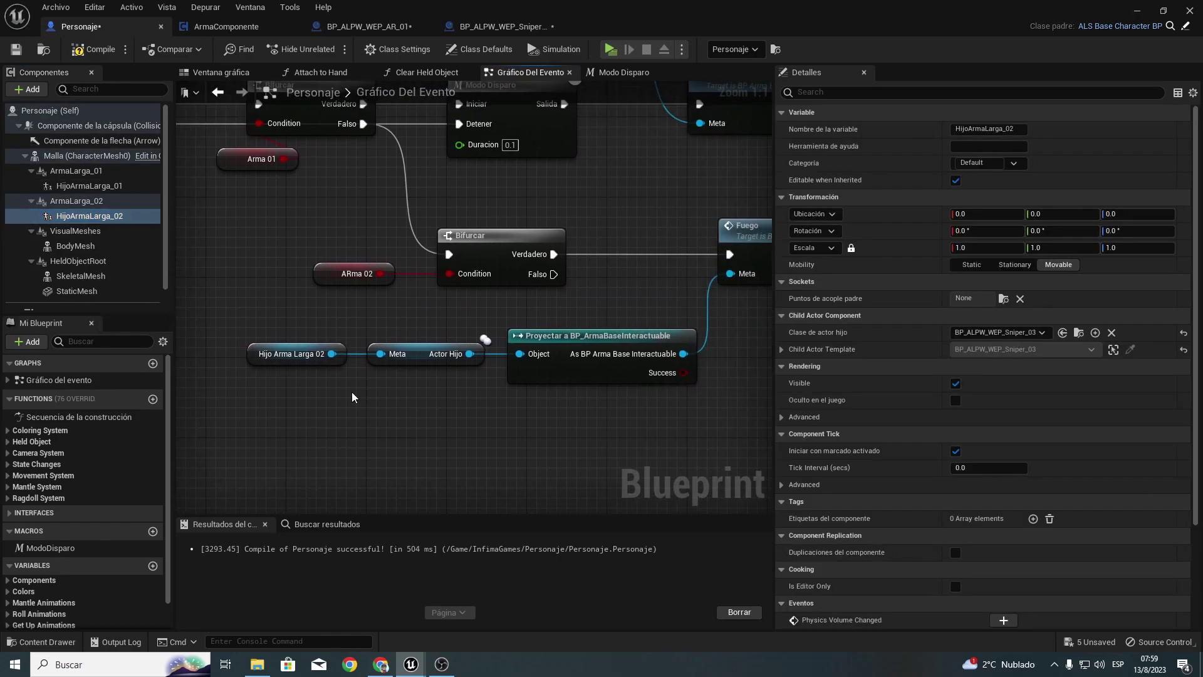
right_click_drag(481, 294, 439, 411)
Step: Duplicate Modo Disparo and insert it between the ARma 02 branch and the second Fuego
left_click(475, 194)
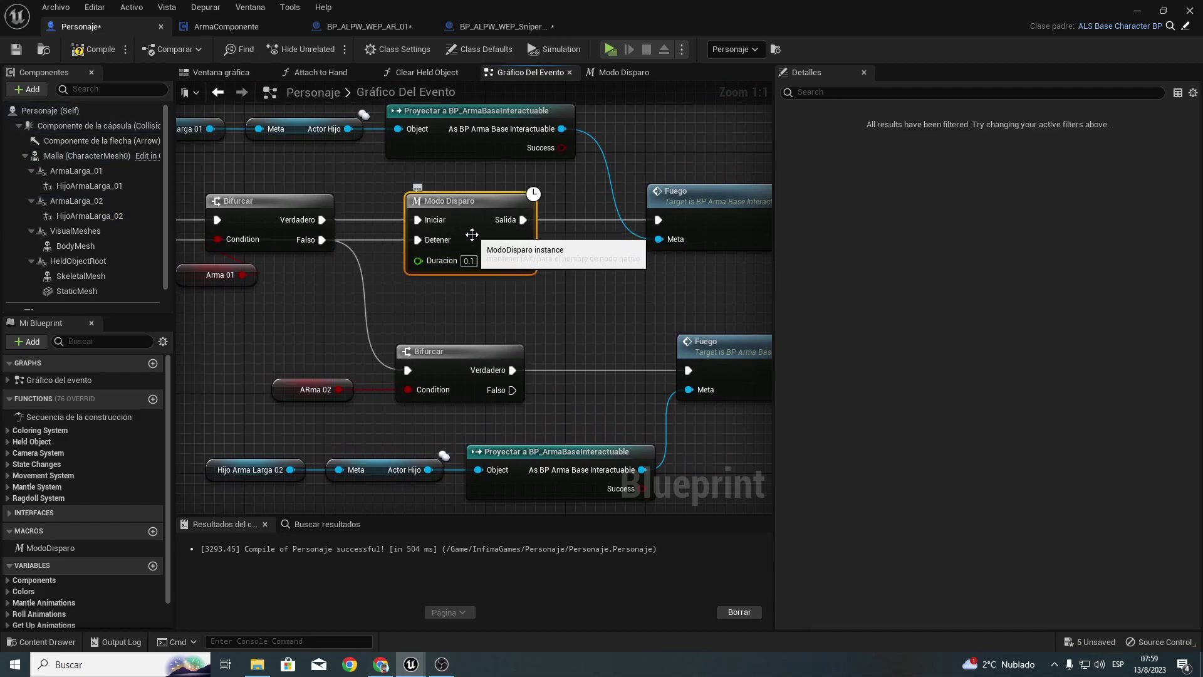
left_click_drag(475, 194, 475, 205)
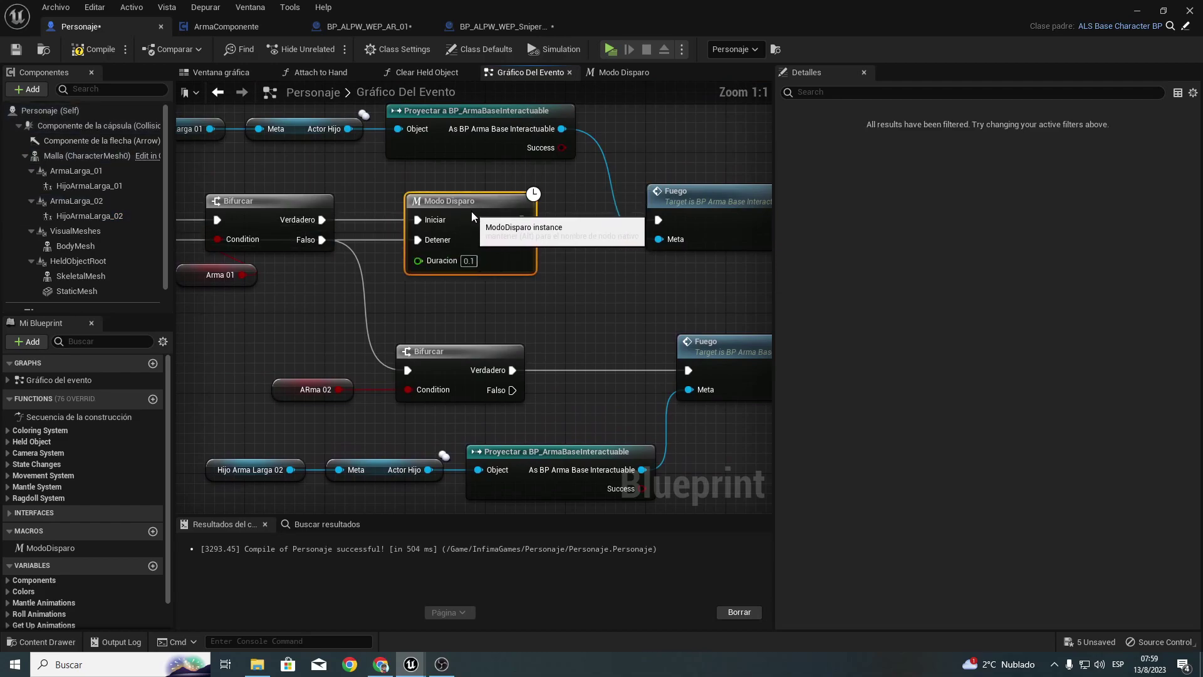
key("ctrl+v")
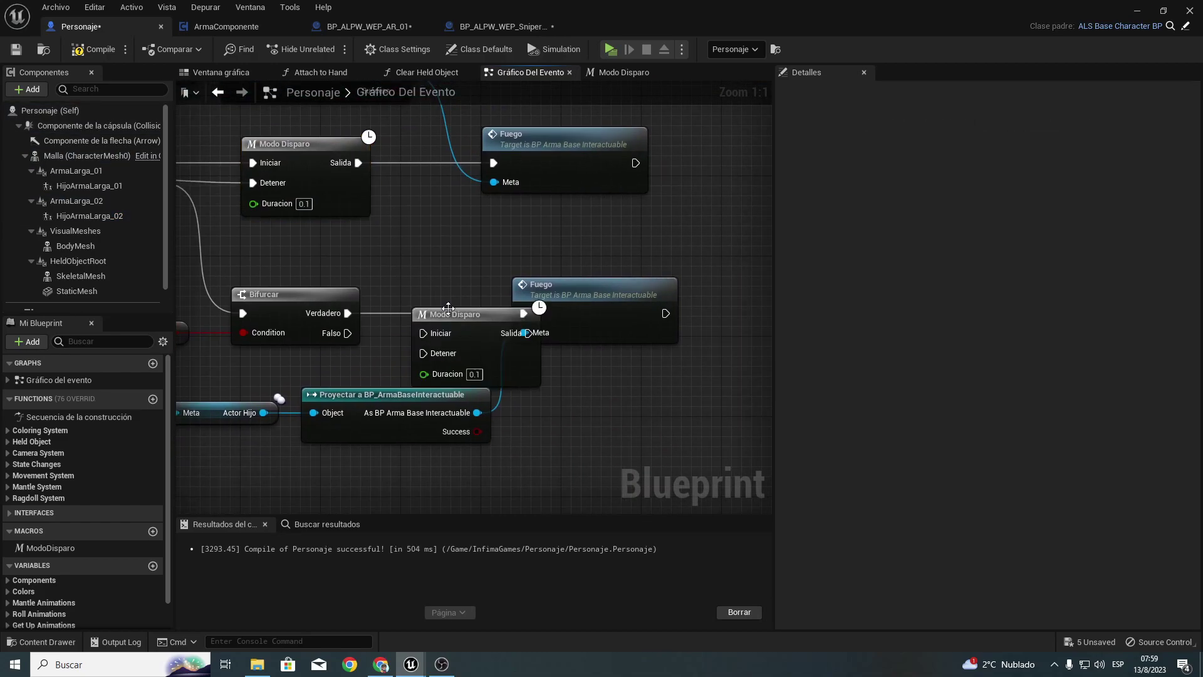
left_click_drag(529, 306, 589, 307)
left_click_drag(464, 307, 455, 286)
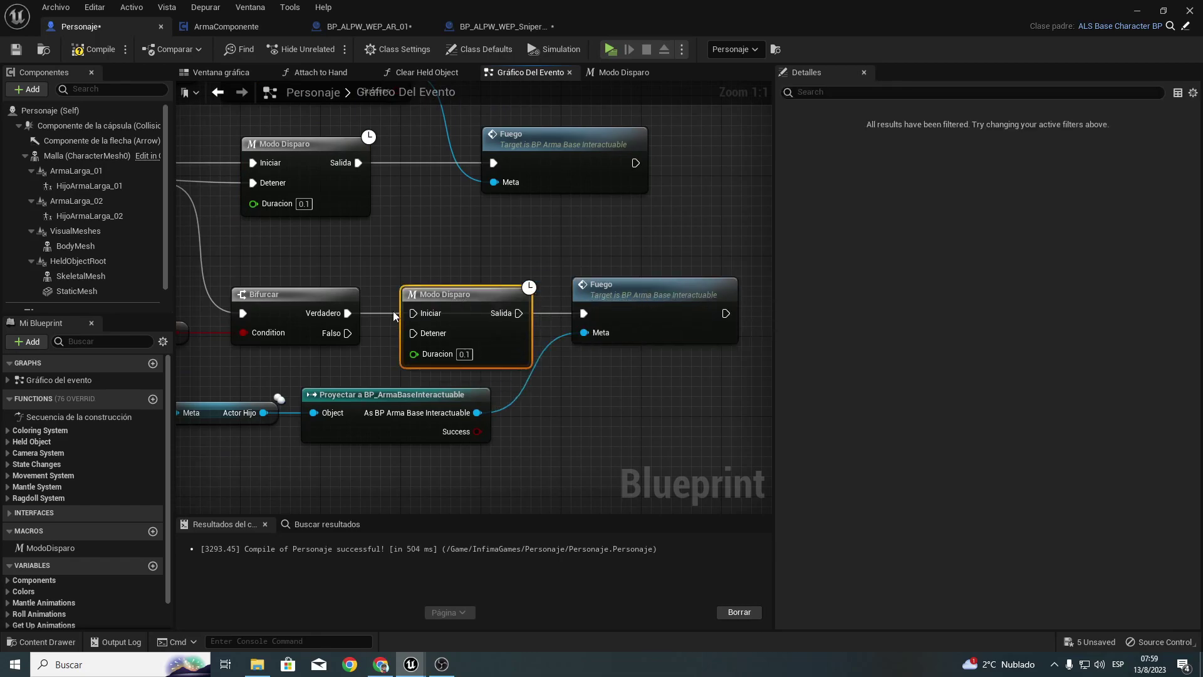
left_click_drag(517, 313, 602, 312)
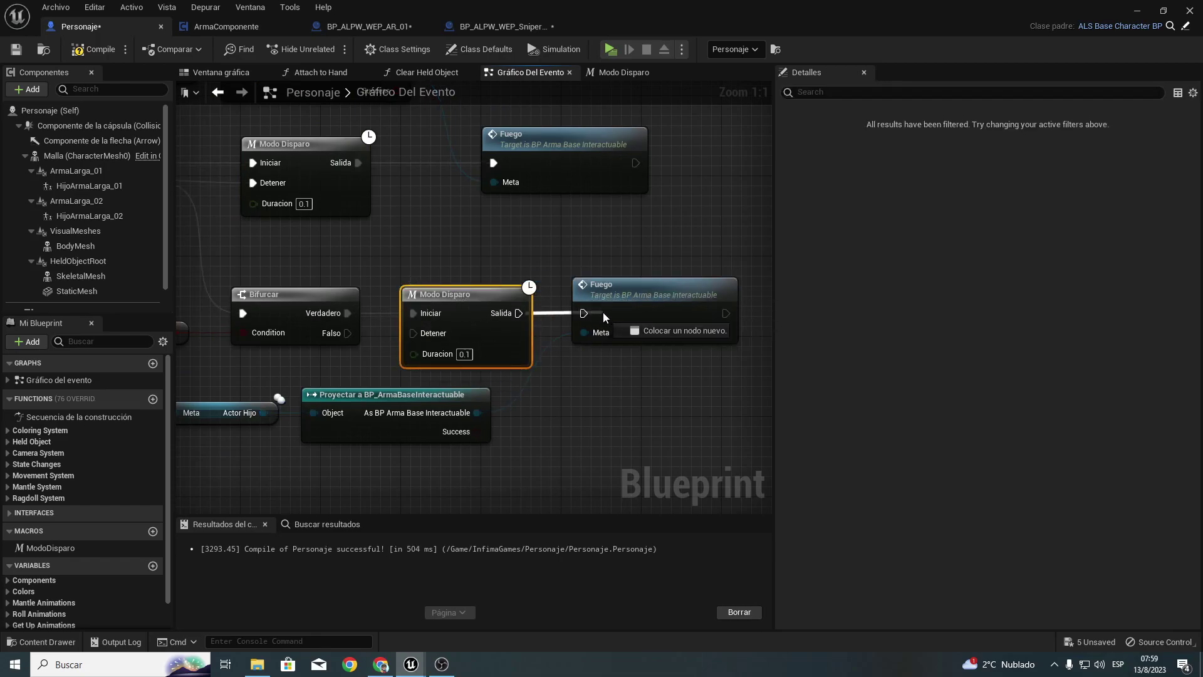
Step: Connect the new Modo Disparo's Detener pin to the Disparar event's Released output
left_click_drag(426, 335, 534, 207)
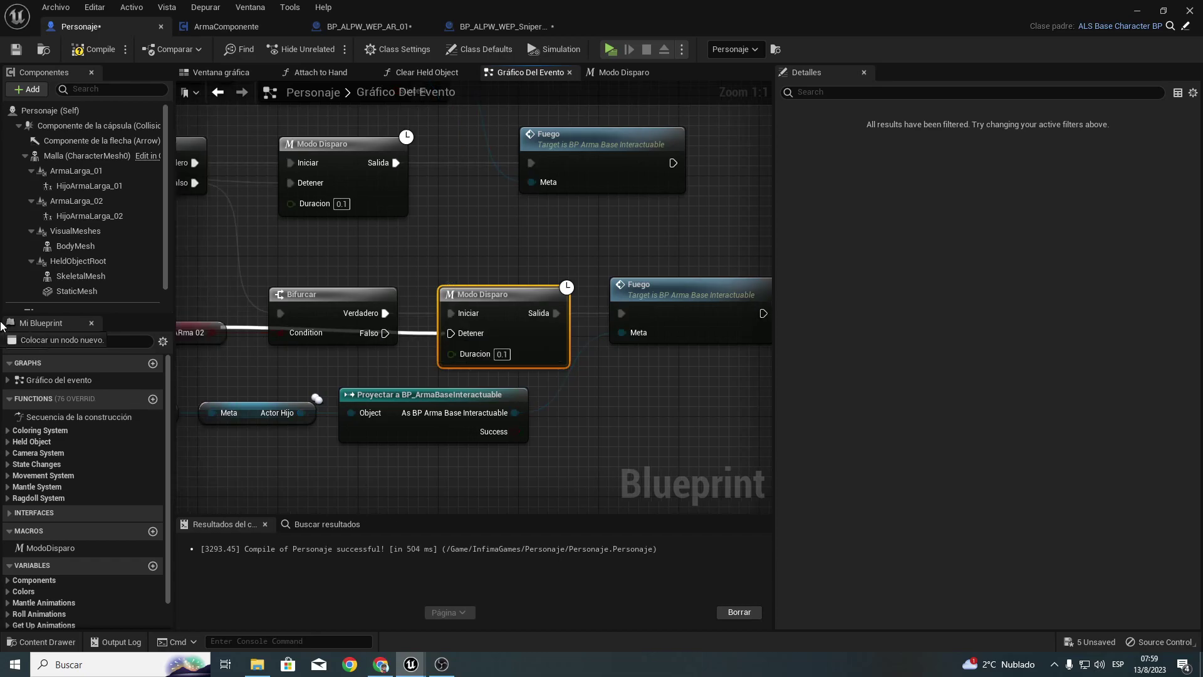
left_click_drag(660, 182, 657, 184)
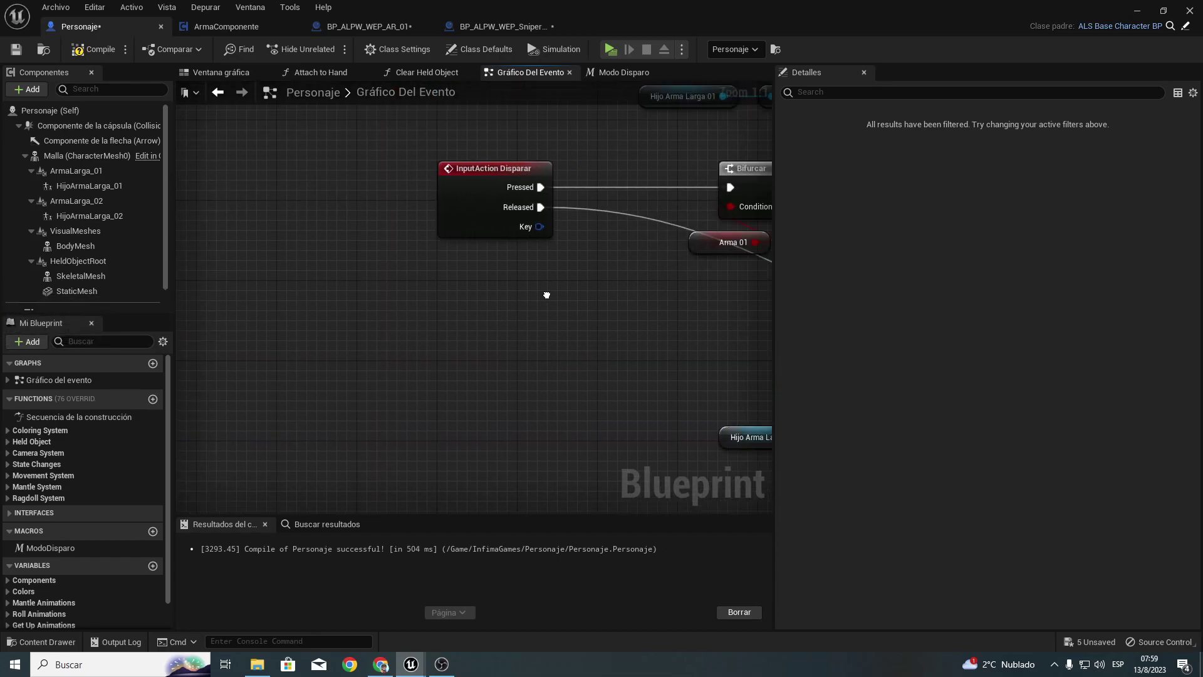
right_click_drag(658, 184, 200, 284)
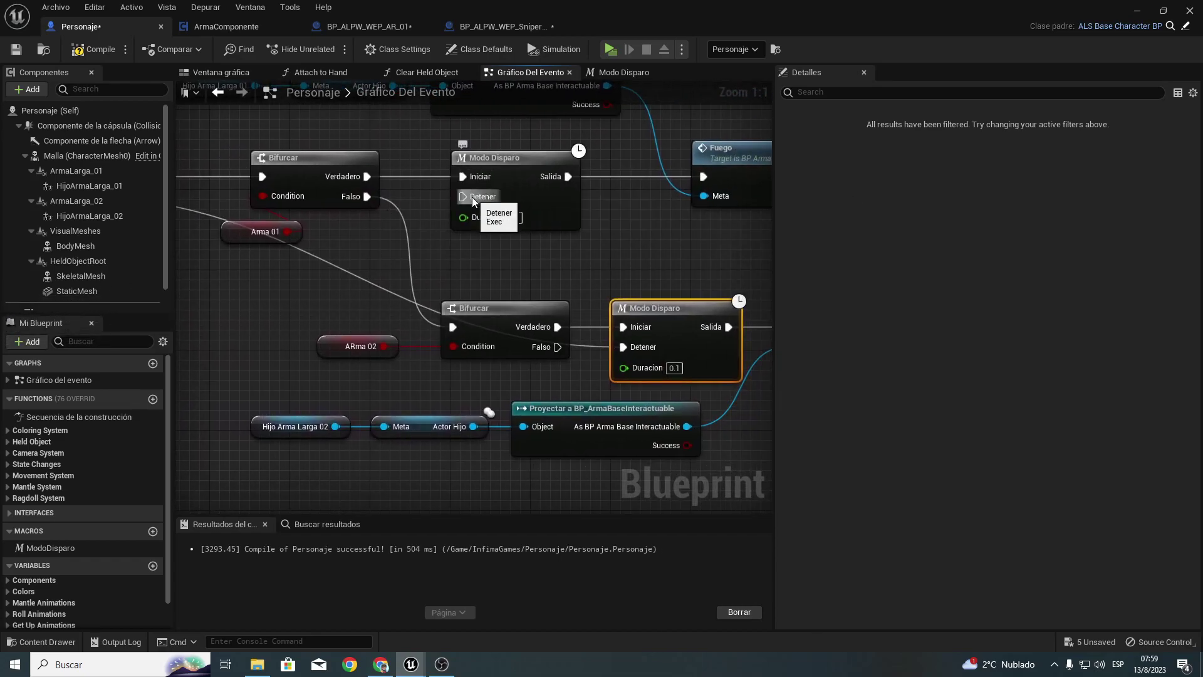
right_click_drag(457, 291, 637, 332)
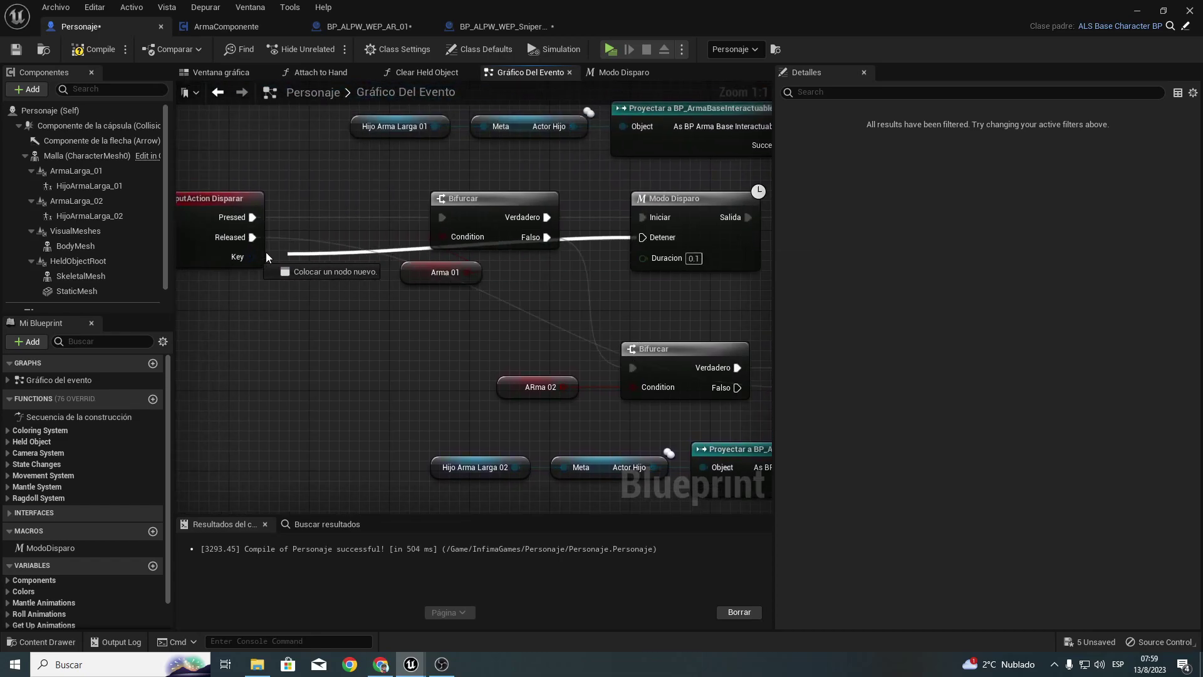
left_click_drag(249, 238, 250, 238)
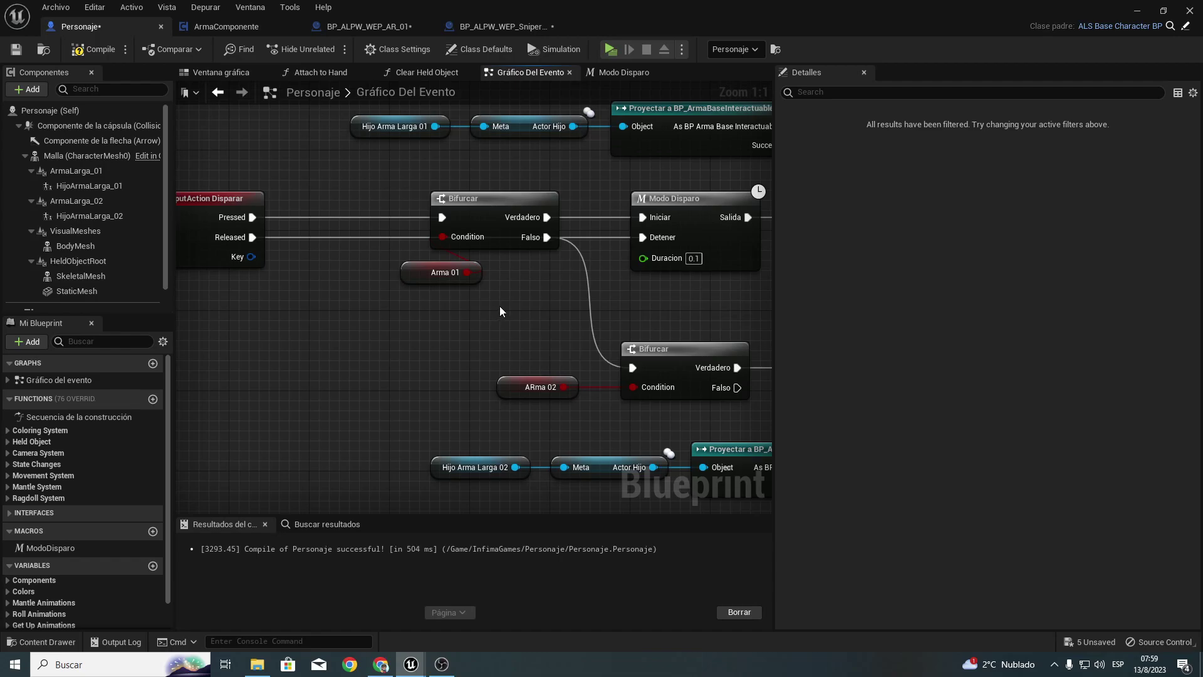
right_click_drag(458, 338, 401, 245)
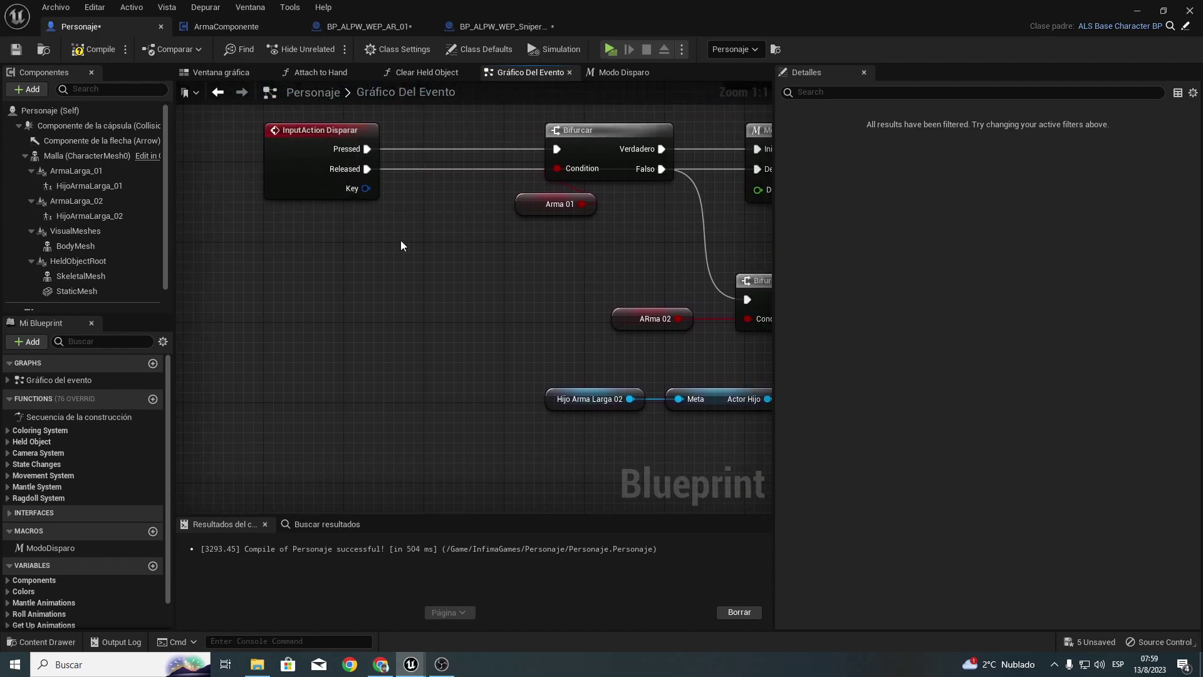
Step: Duplicate the InputAction Disparar event and wire its Pressed to the ARma 02 branch
left_click(303, 183)
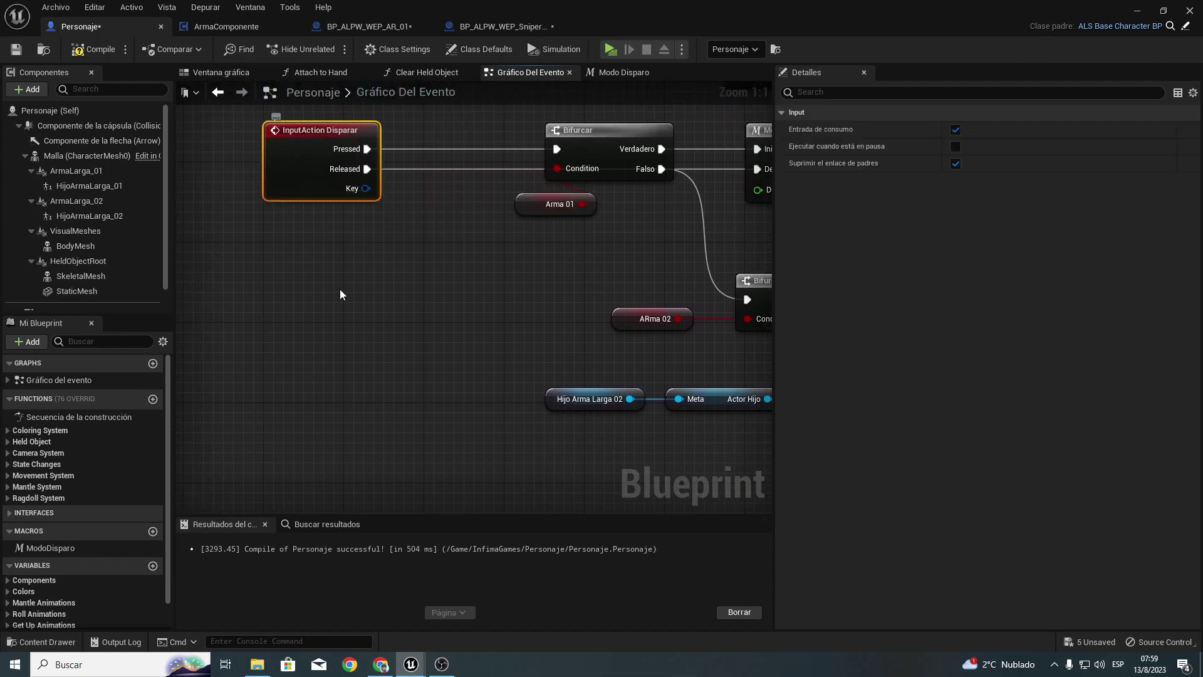
left_click(297, 315)
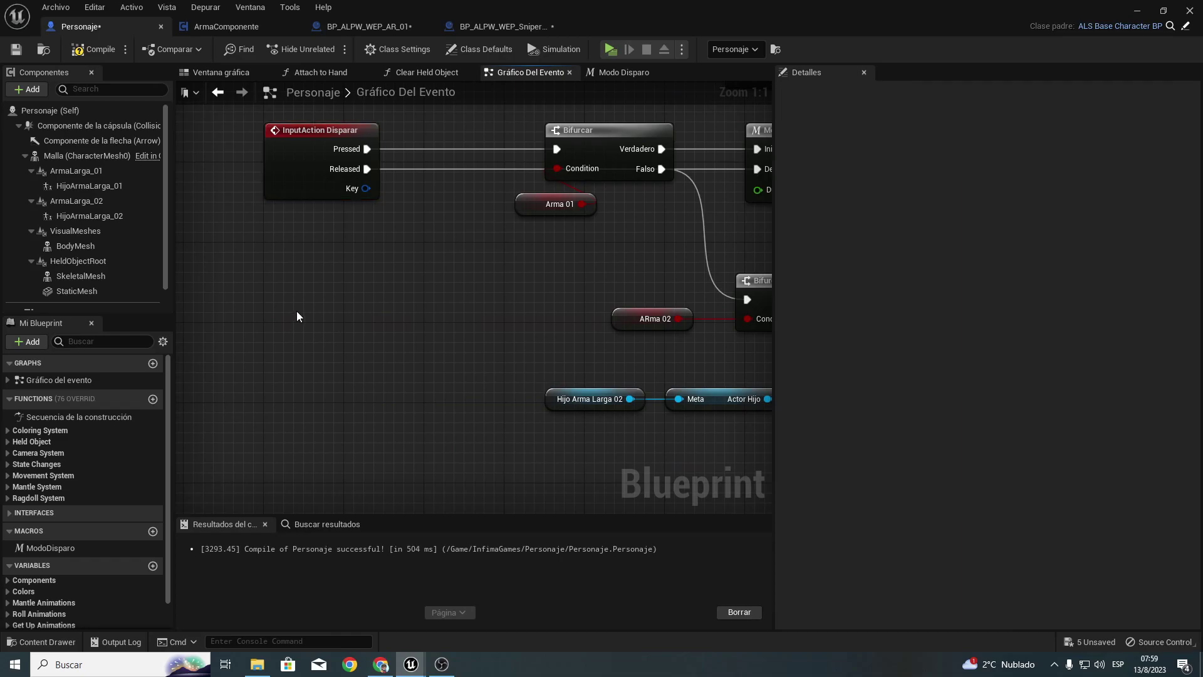
left_click(287, 168)
key("ctrl+v")
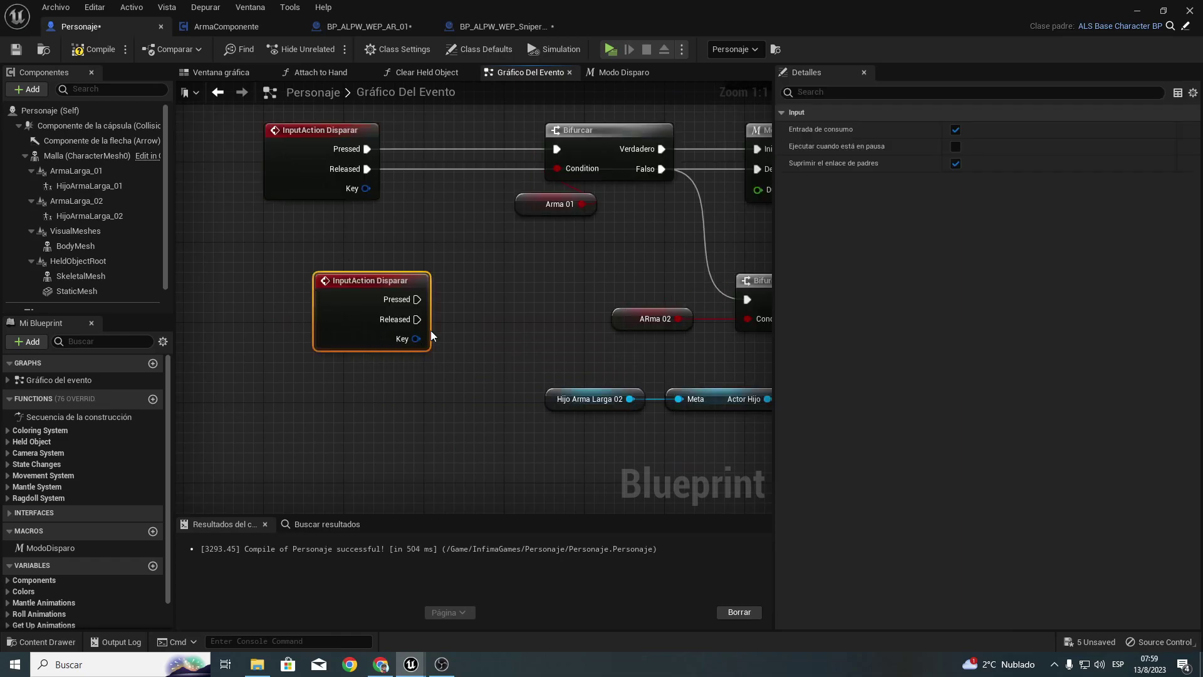
right_click_drag(657, 189, 507, 188)
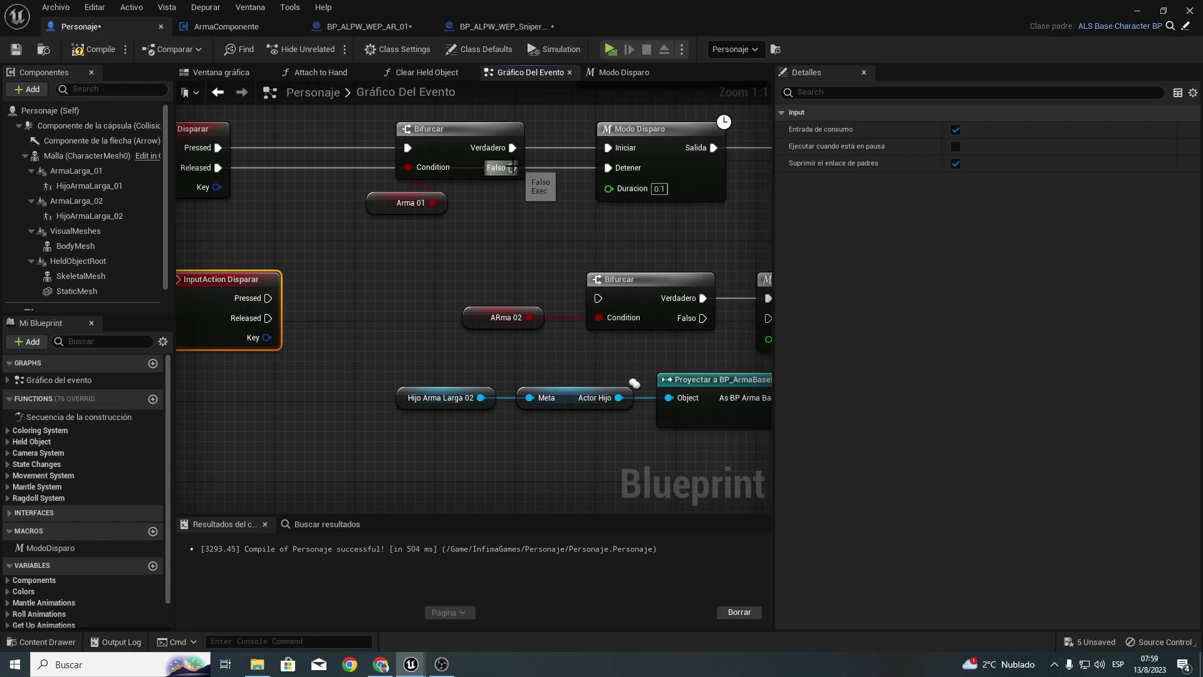
mouse_move(267, 298)
left_mouse_down()
mouse_move(618, 311)
mouse_move(599, 299)
left_mouse_up()
right_click_drag(581, 314, 428, 296)
Step: Wire the new event's Released to the second Detener and start a play-test
mouse_move(639, 300)
left_mouse_down()
mouse_move(272, 299)
mouse_move(295, 299)
left_mouse_up()
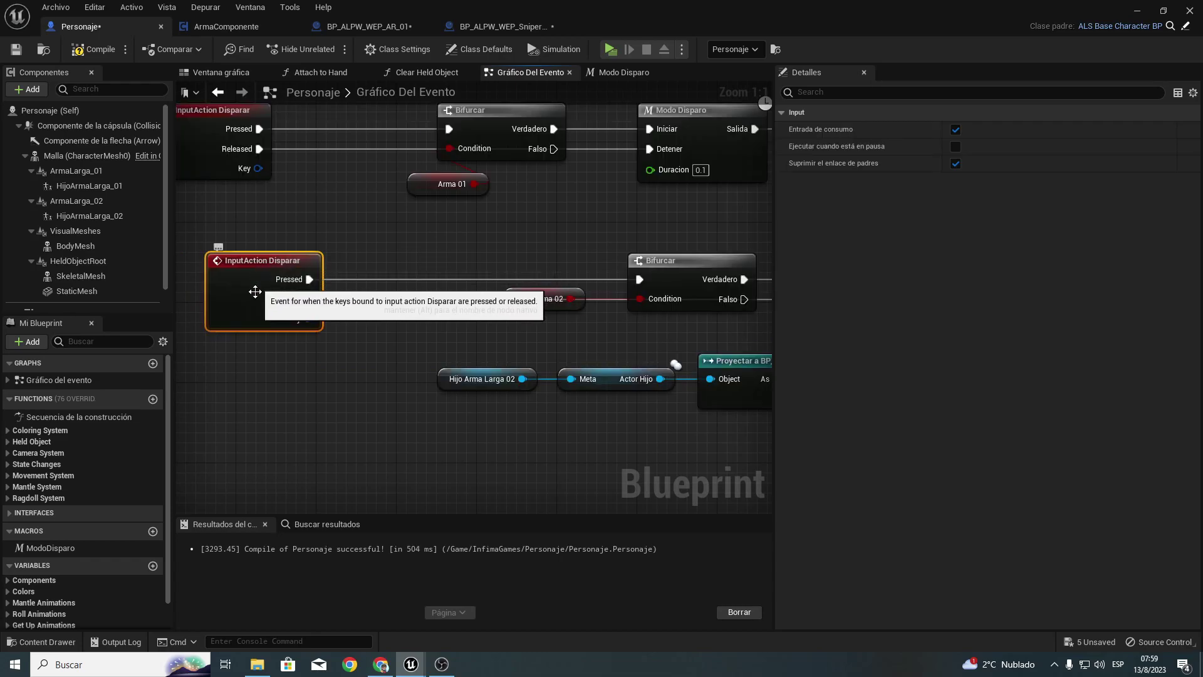
right_click_drag(400, 318, 20, 293)
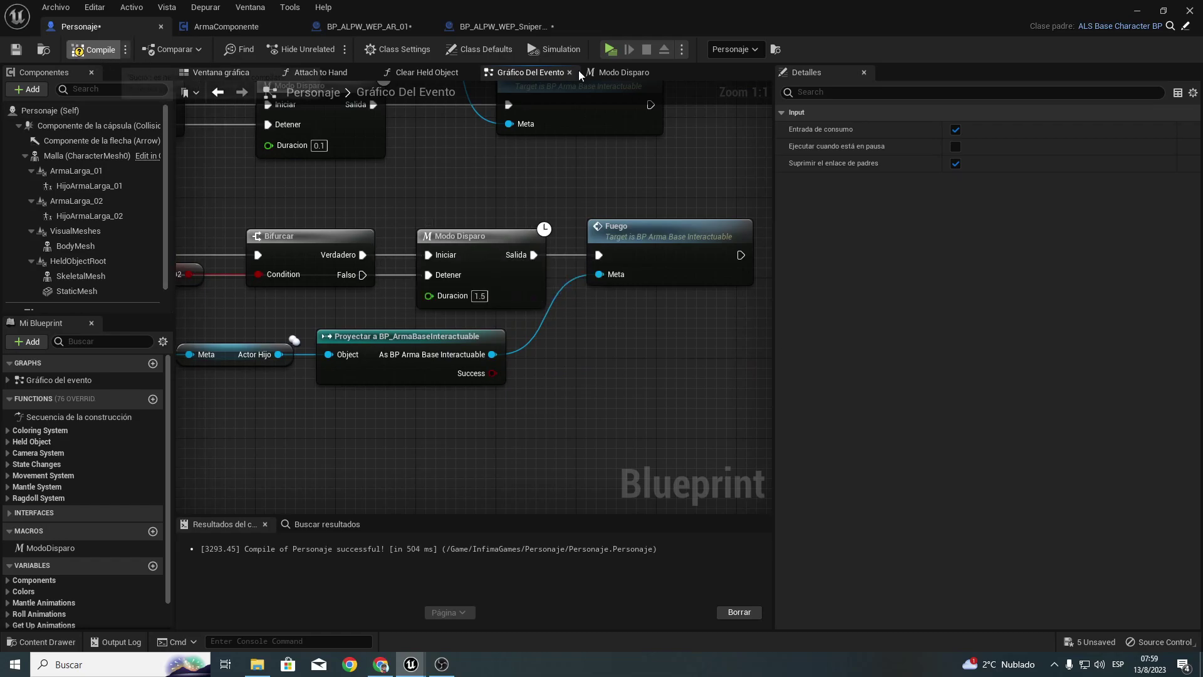
left_click(611, 50)
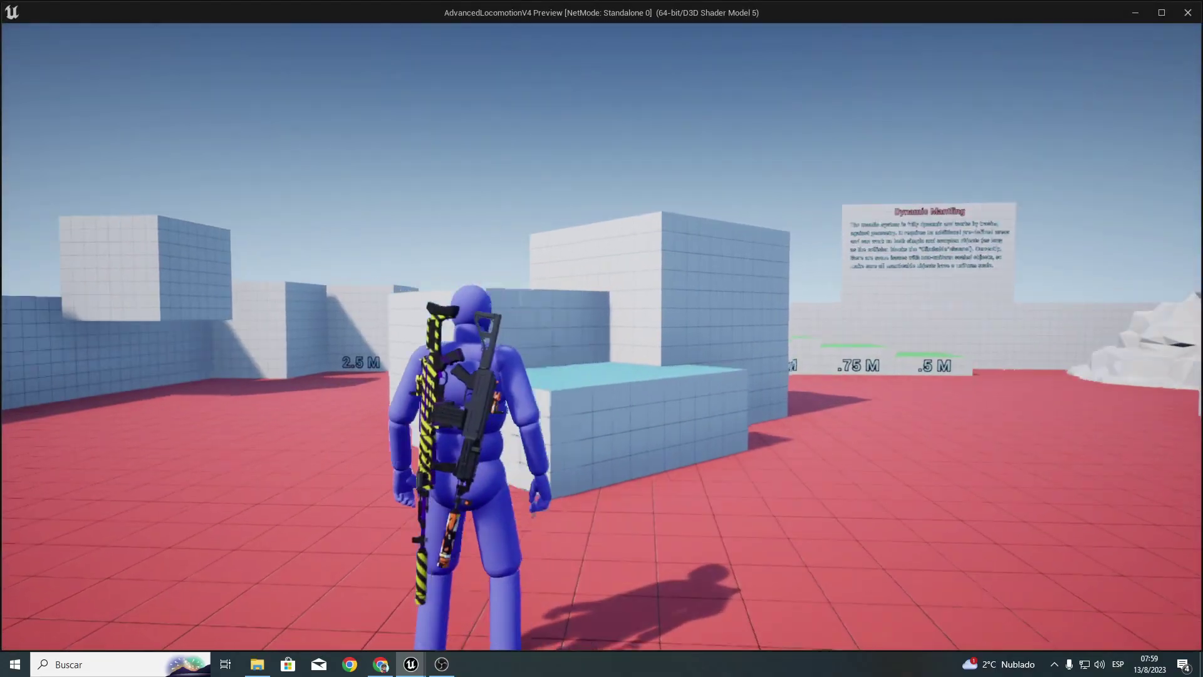
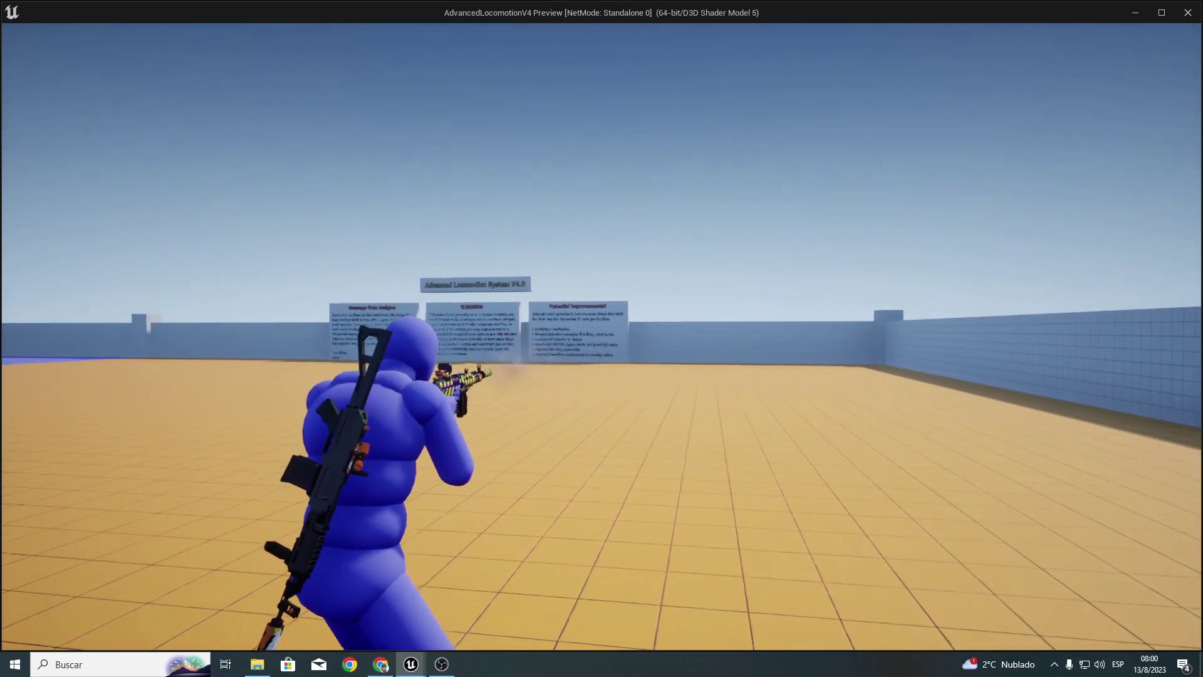
Step: Stop the play test and set the Arma 02 Modo Disparo Duracion to 2.0
key("alt+Tab")
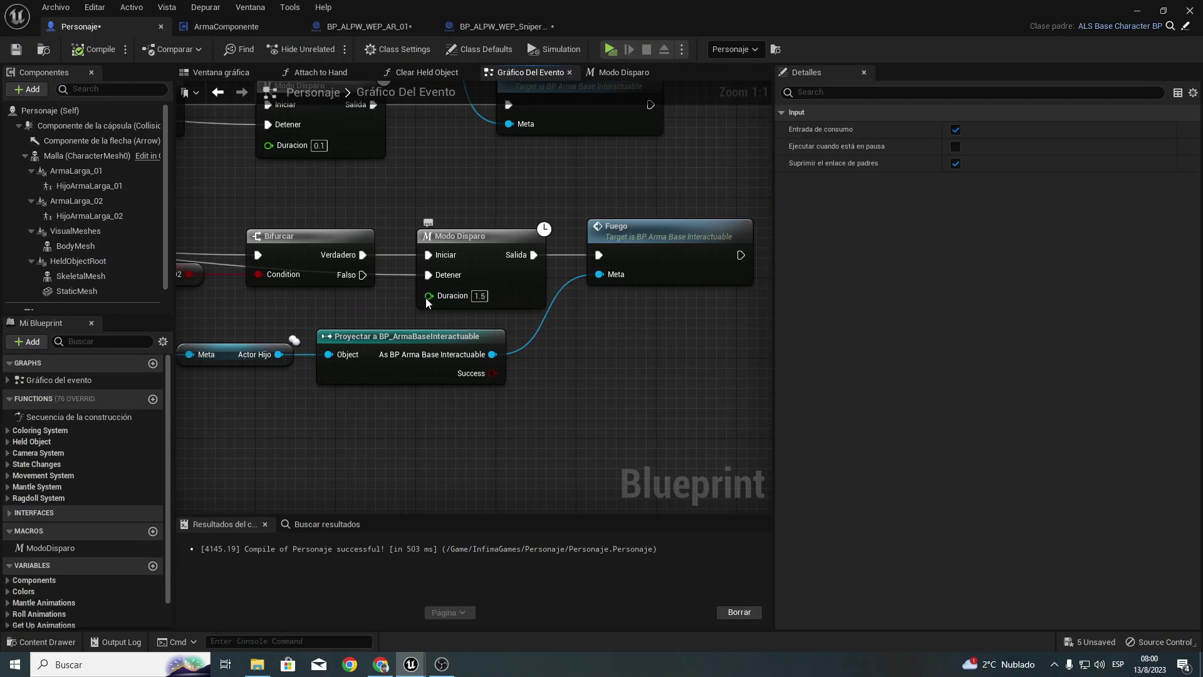
right_click_drag(423, 257, 605, 253)
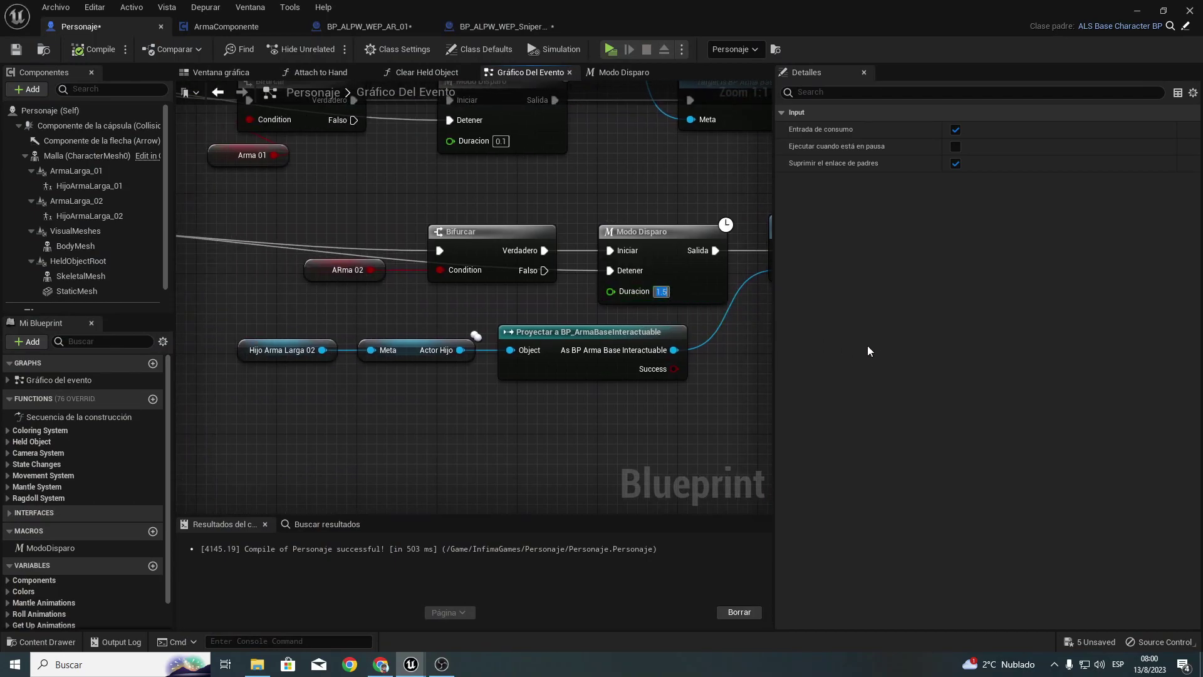
type("2.0")
Step: Play-test drawing and firing the weapon with the 2.0 duration, then end the preview
left_click(609, 49)
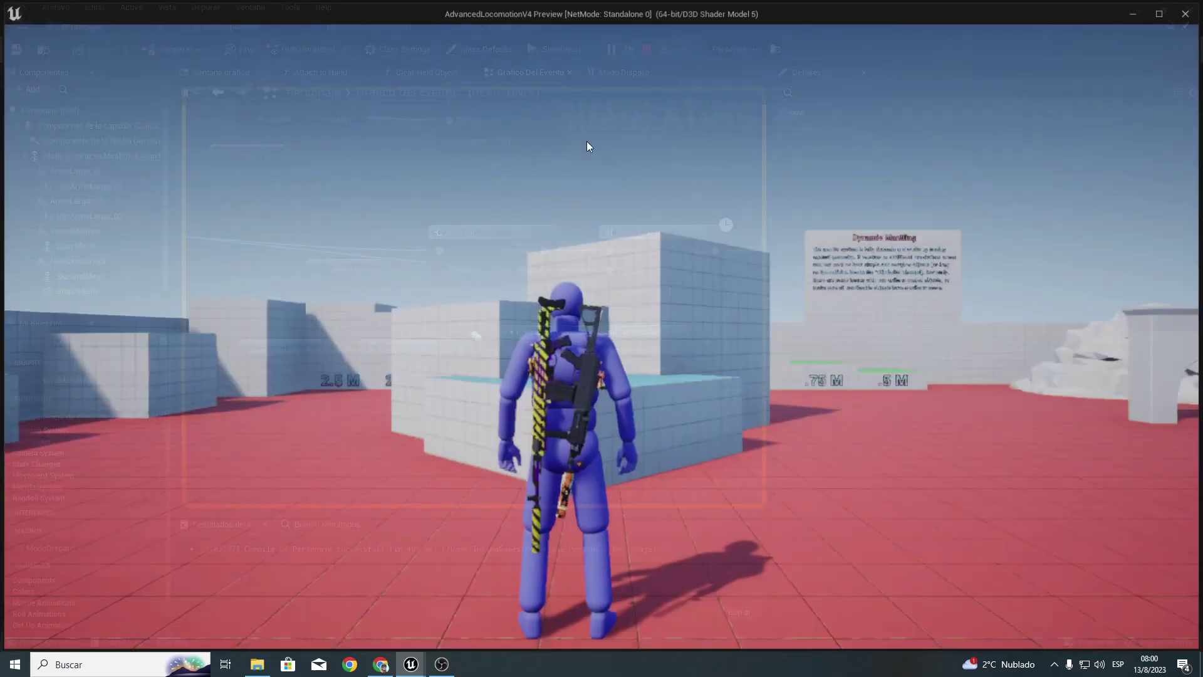
key("1")
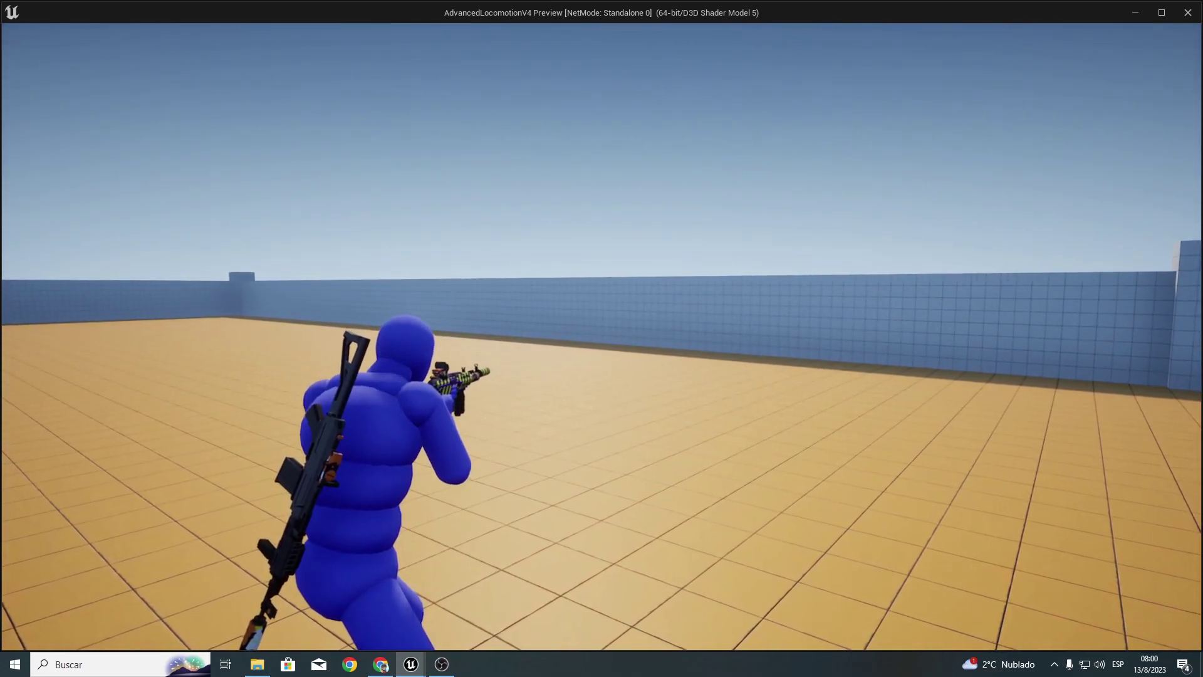
key("Escape")
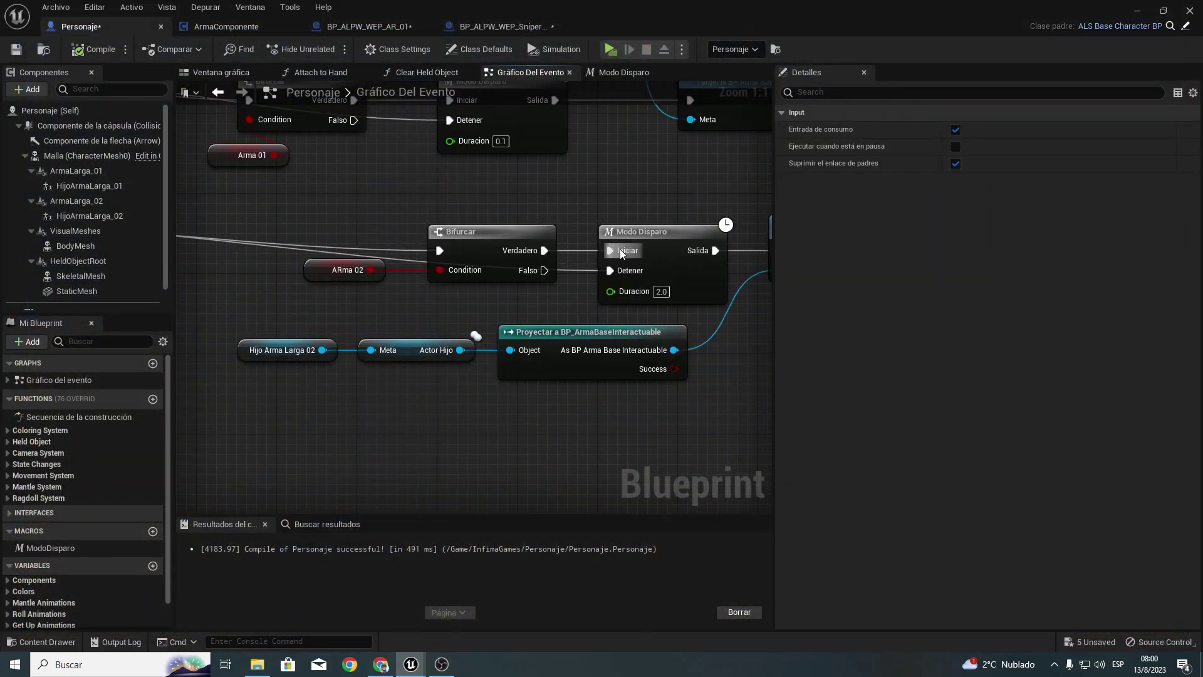
Step: Zoom out over both firing chains and move the lower node rows further down
mouse_move(620, 250)
right_mouse_down()
mouse_move(445, 284)
mouse_move(471, 347)
right_mouse_up()
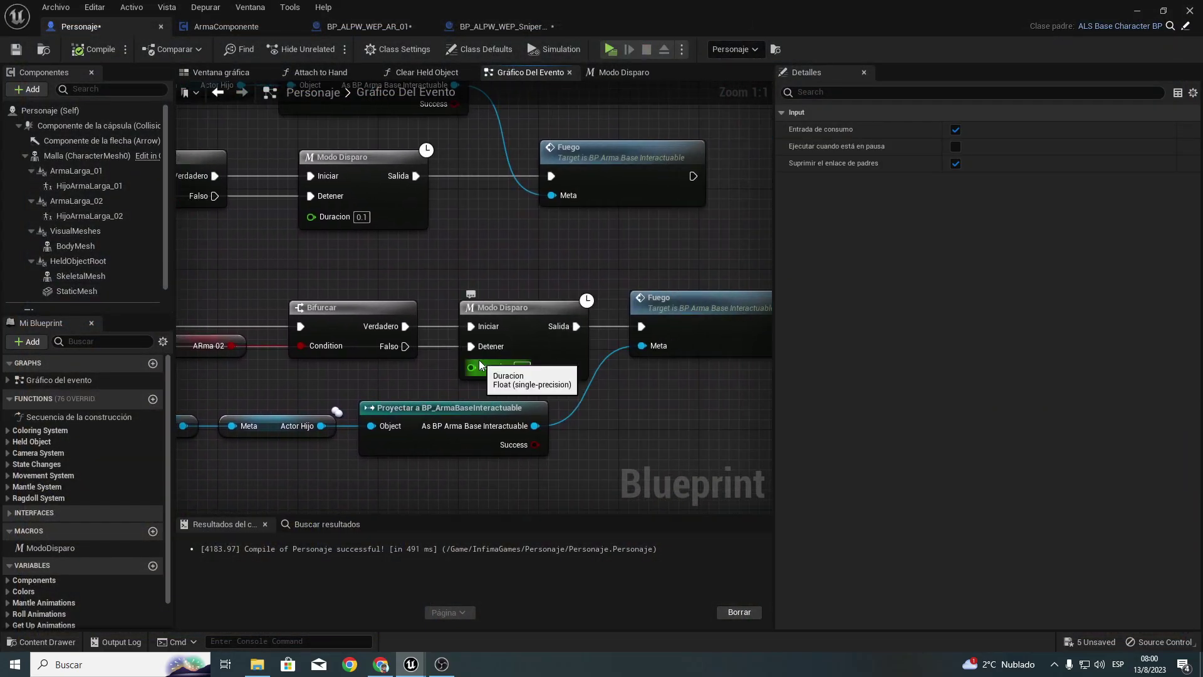
right_click_drag(369, 245, 501, 141)
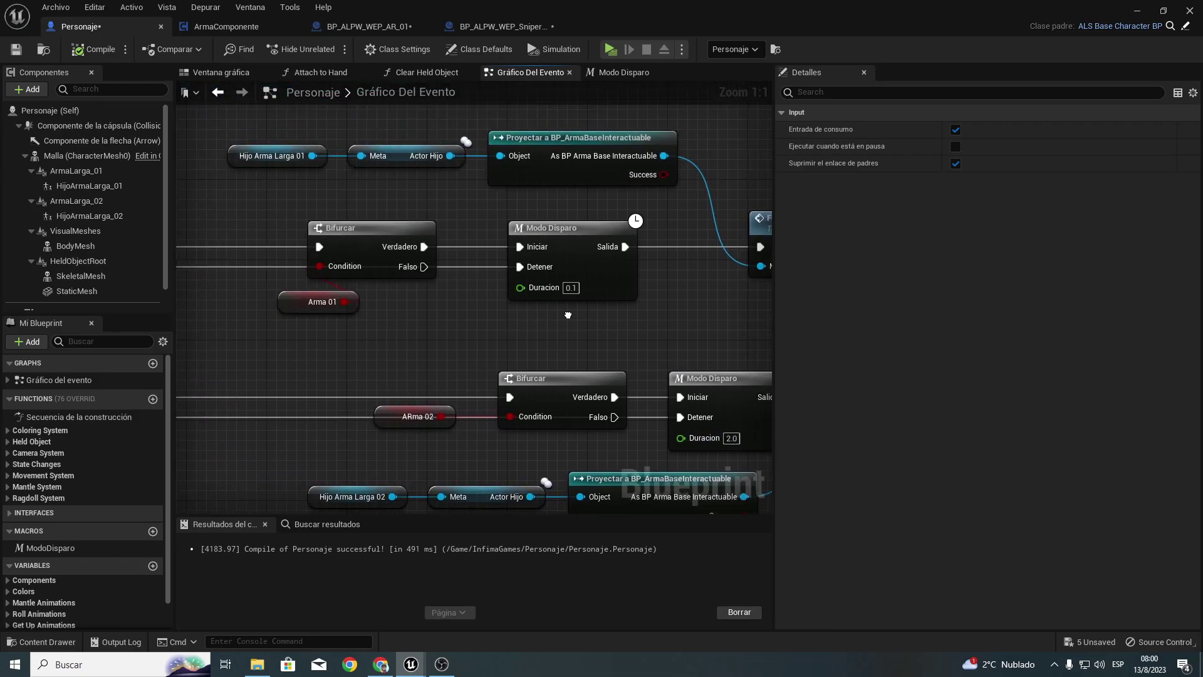
scroll(423, 318, "down", 1)
scroll(464, 268, "down", 2)
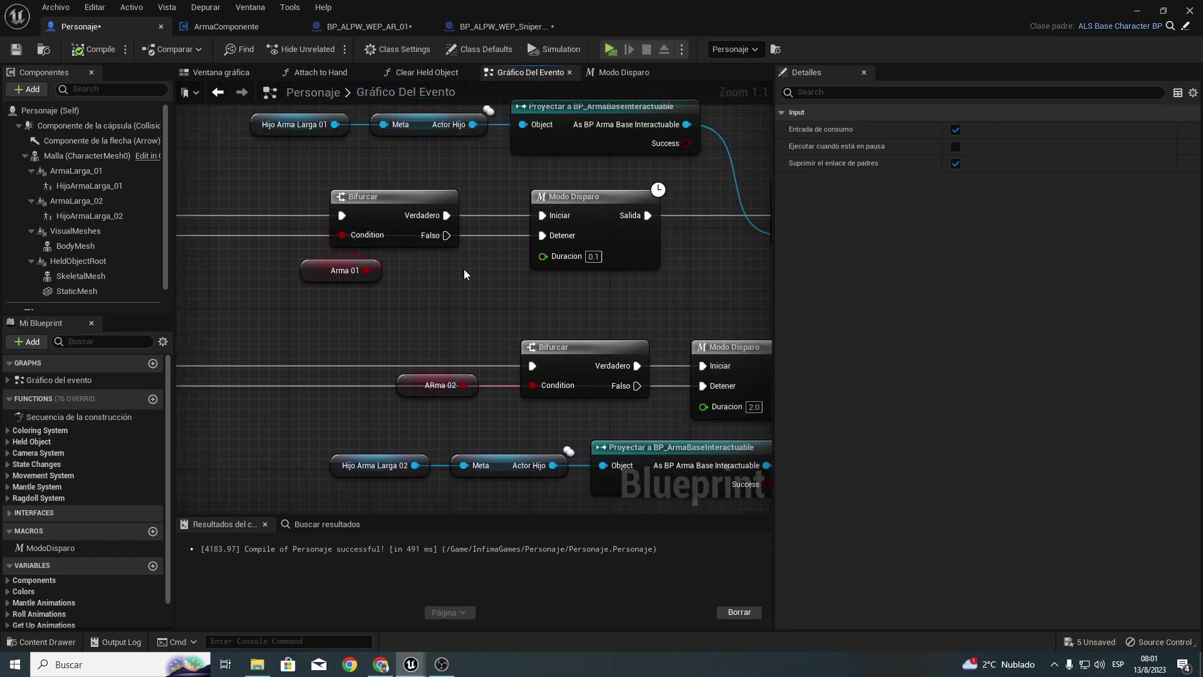
scroll(461, 238, "down", 2)
scroll(456, 210, "down", 1)
right_click_drag(455, 210, 404, 262)
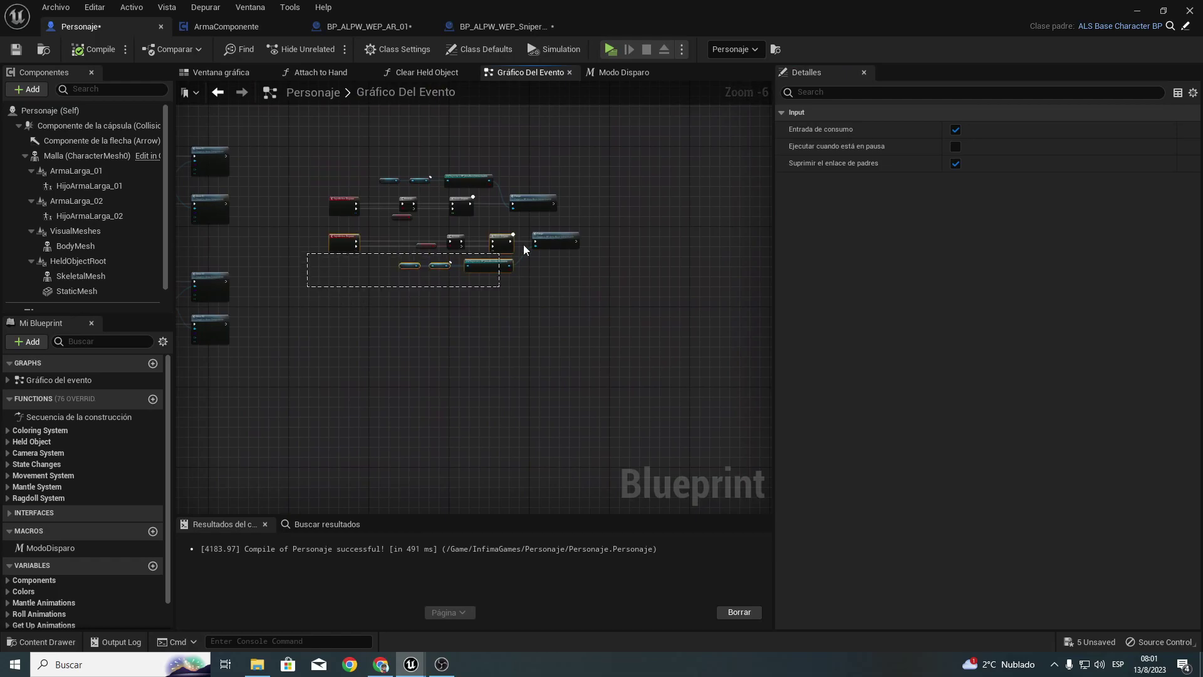
mouse_move(524, 249)
left_mouse_down()
mouse_move(539, 247)
mouse_move(529, 271)
left_mouse_up()
Step: Nudge the top row of nodes up and center the Arma 01 and Arma 02 chains
scroll(379, 175, "up", 1)
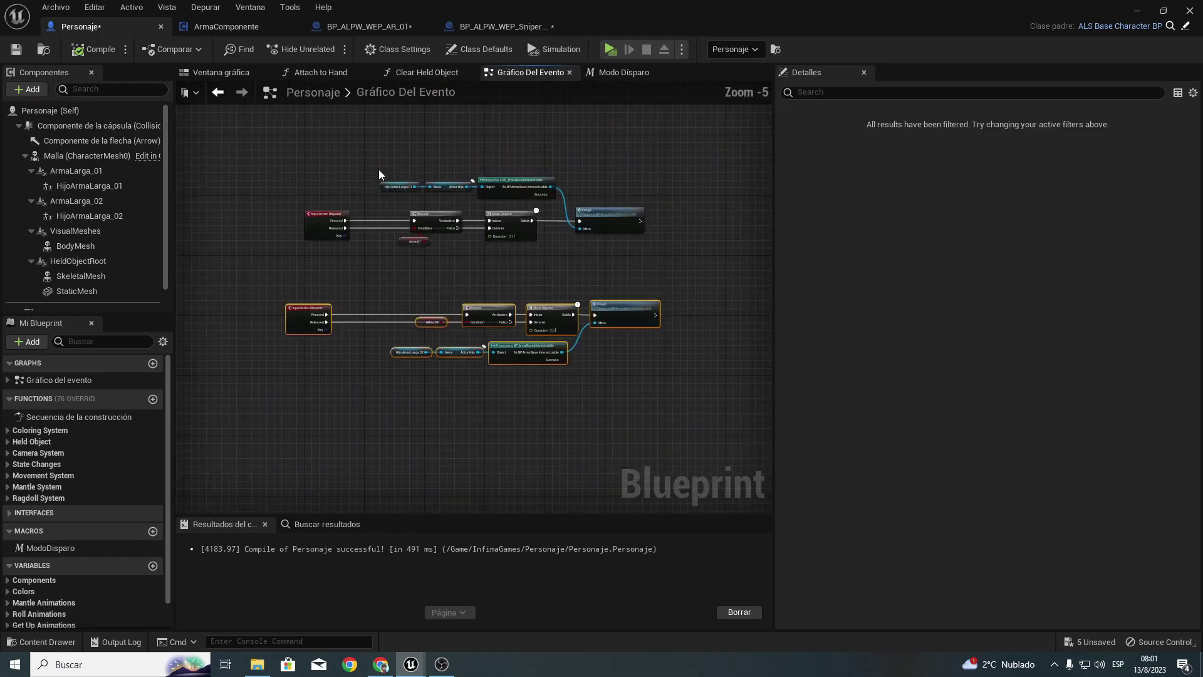
scroll(379, 174, "up", 3)
mouse_move(377, 180)
left_mouse_down()
mouse_move(629, 207)
mouse_move(632, 197)
mouse_move(618, 362)
left_mouse_up()
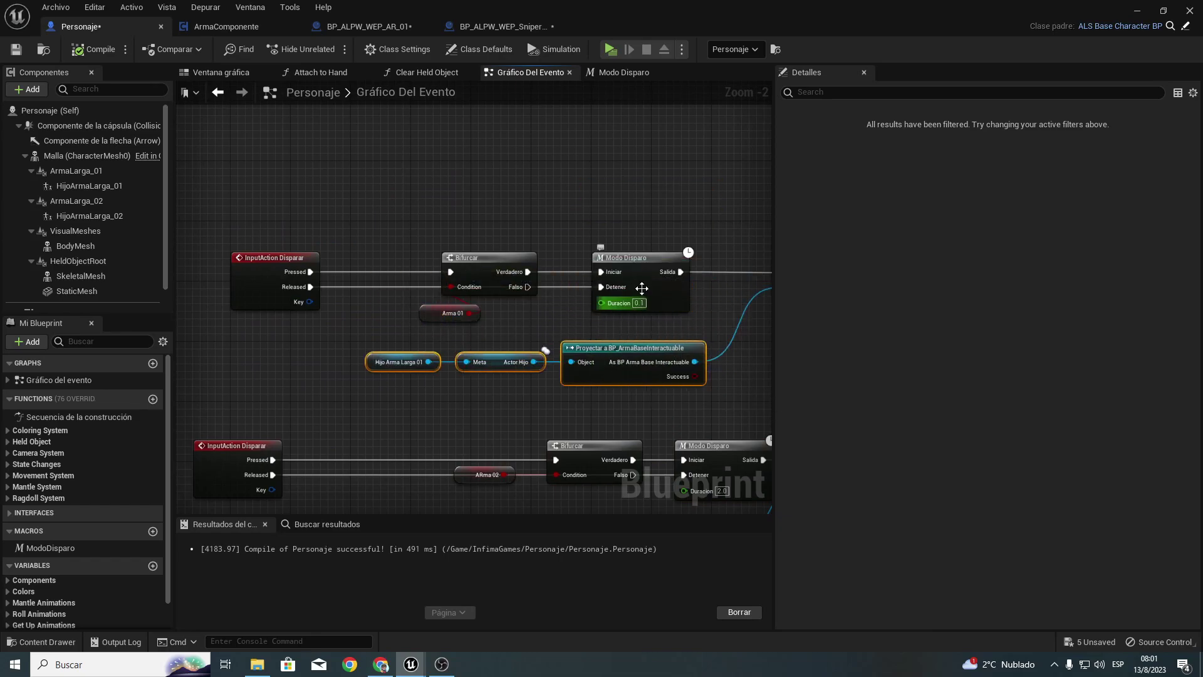
right_click_drag(642, 289, 533, 226)
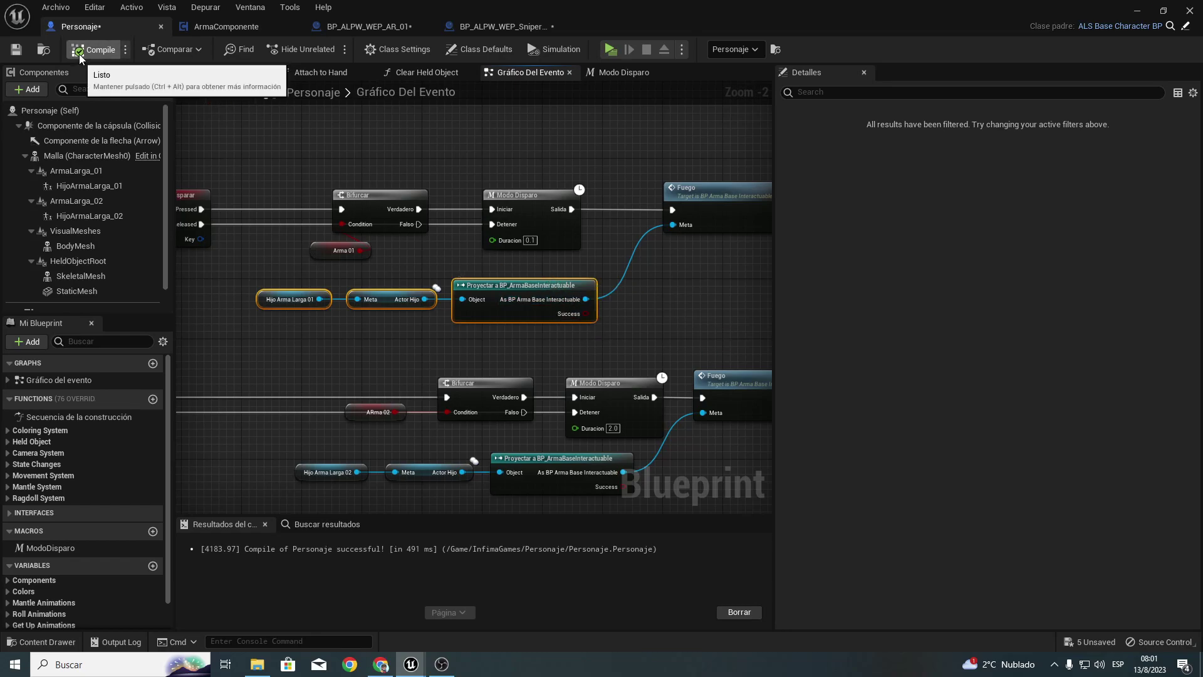
Step: Compile, play-test and close the Personaje blueprint, then Save All for the four modified assets
left_click(17, 48)
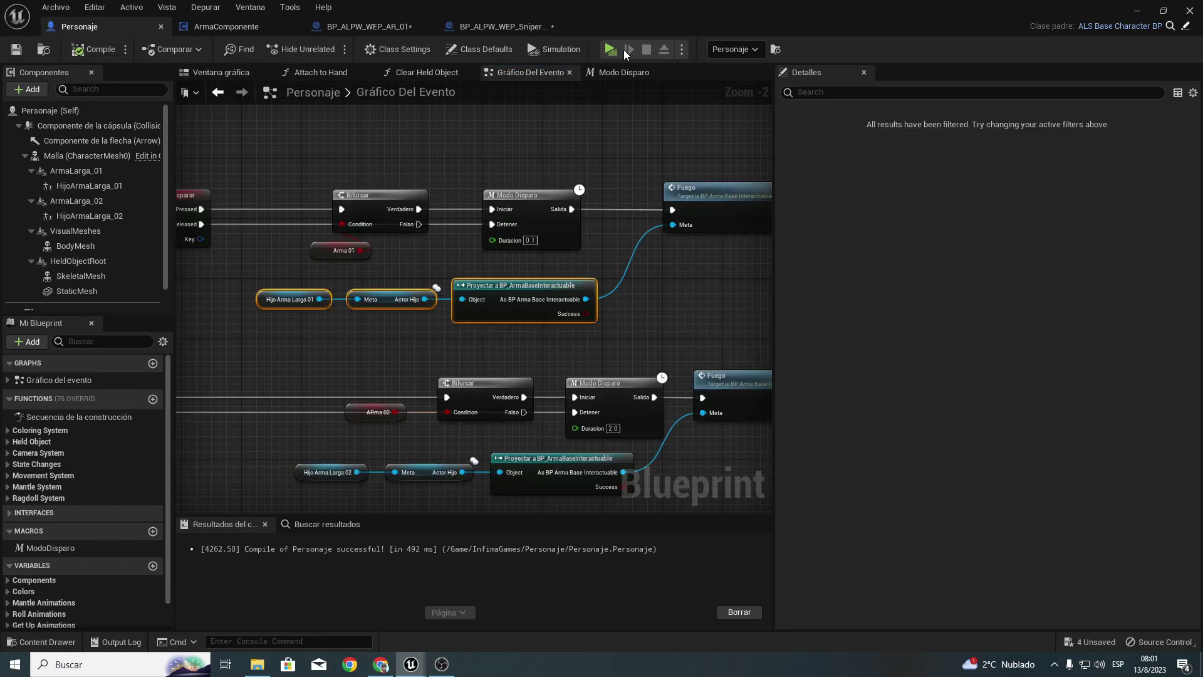
left_click(611, 50)
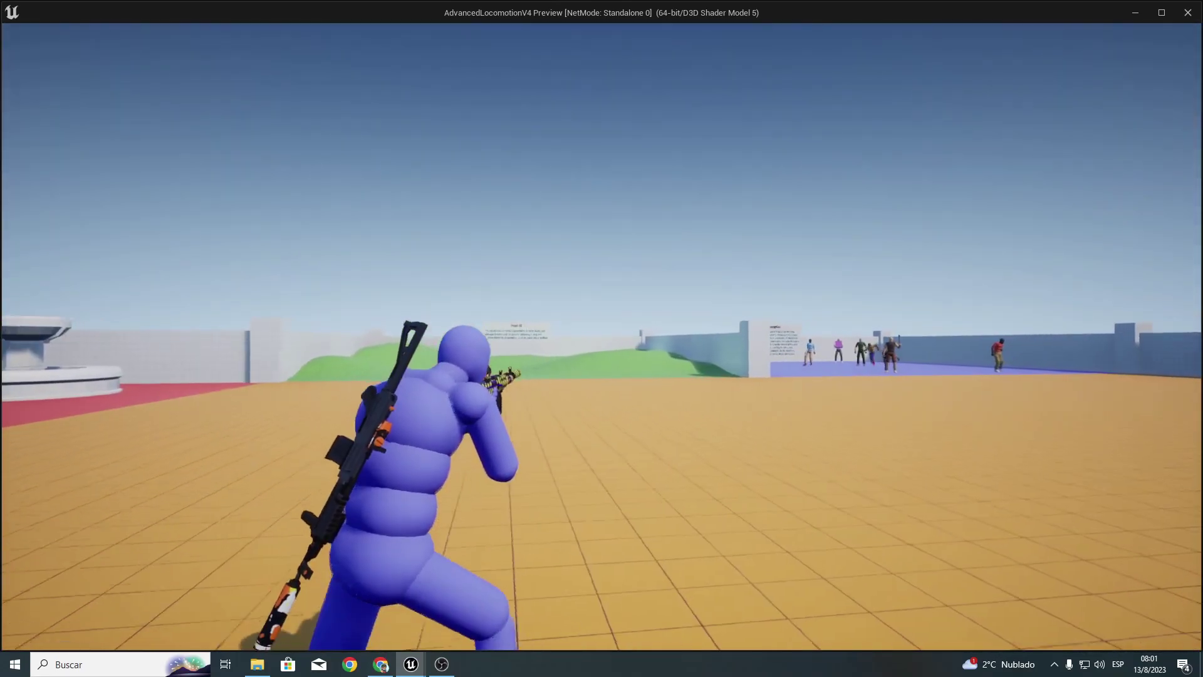
key("Escape")
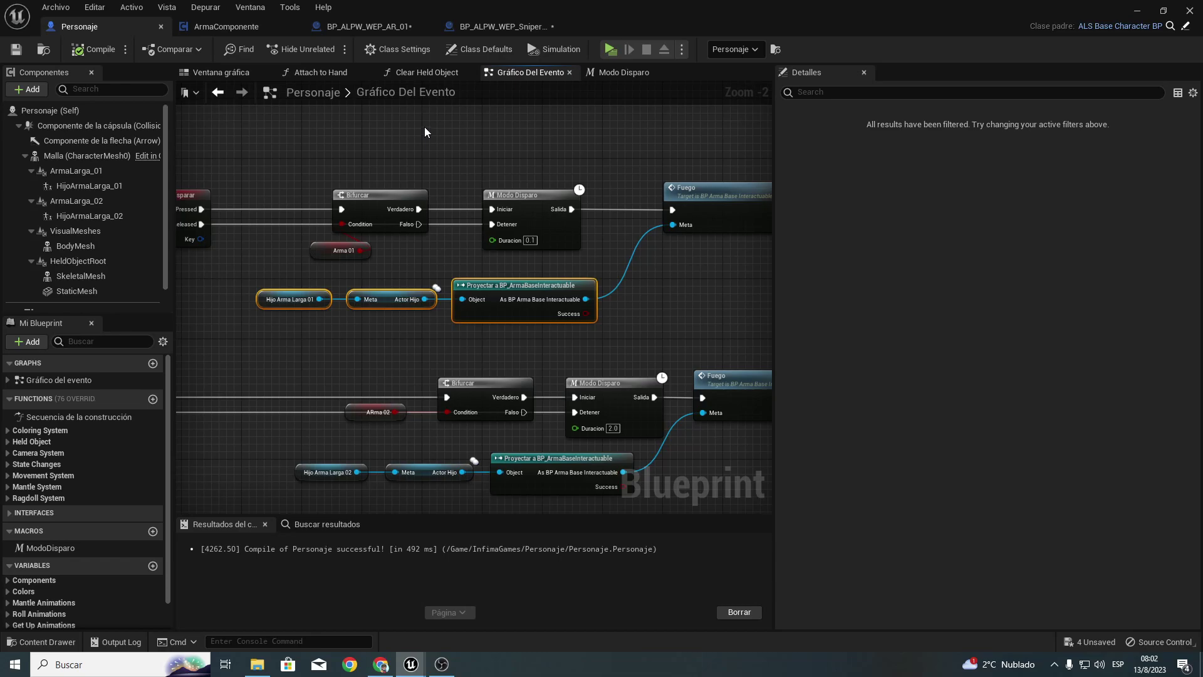
left_click(1193, 14)
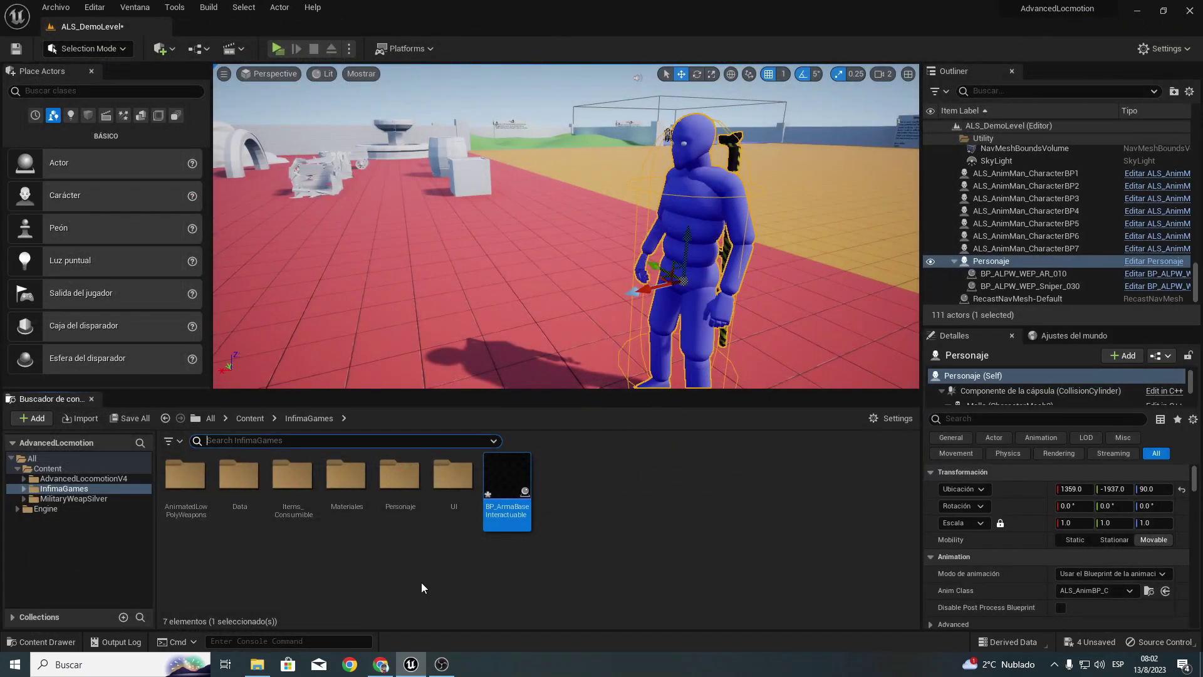
left_click(131, 417)
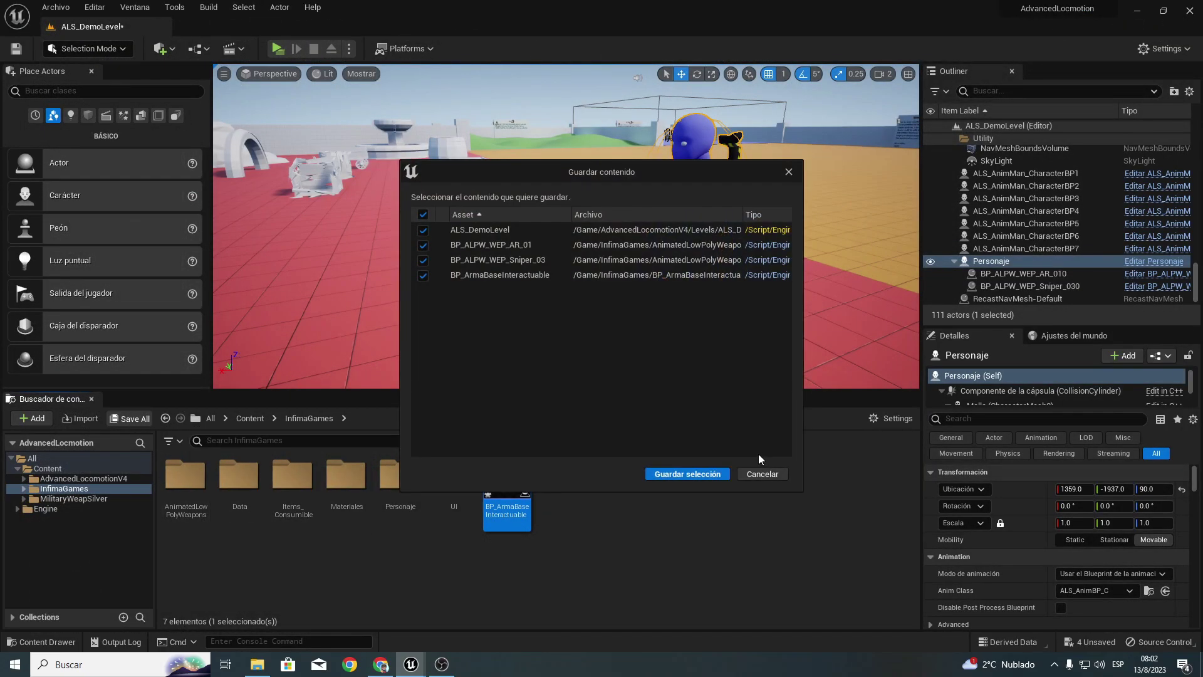